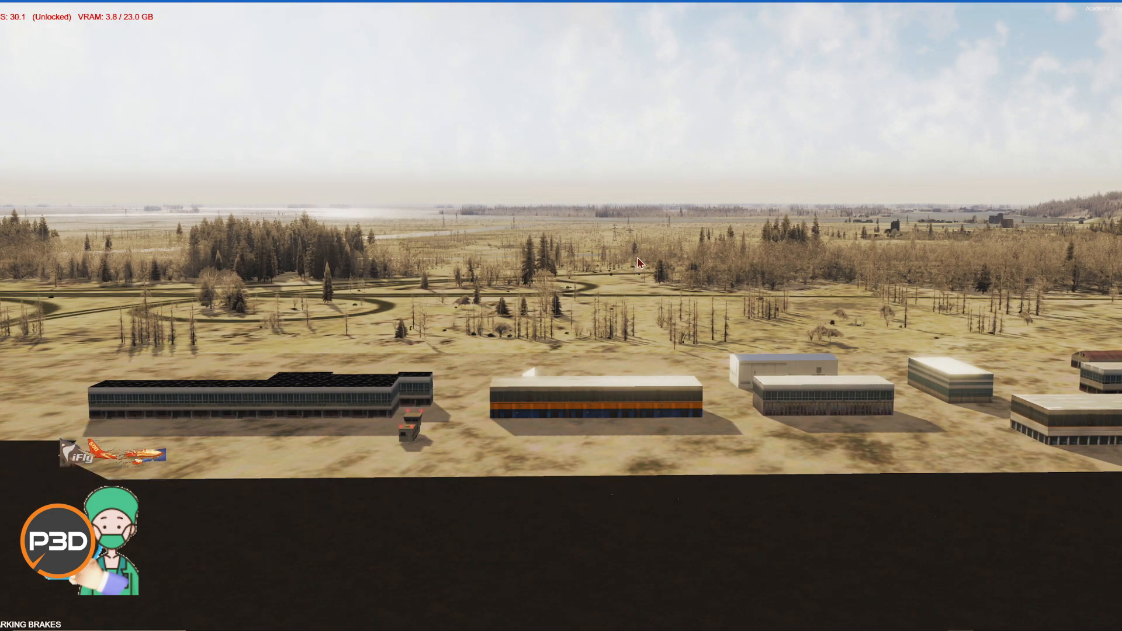
Step: Open the simulator's Go to Airport dialog to relocate the aircraft
key("alt")
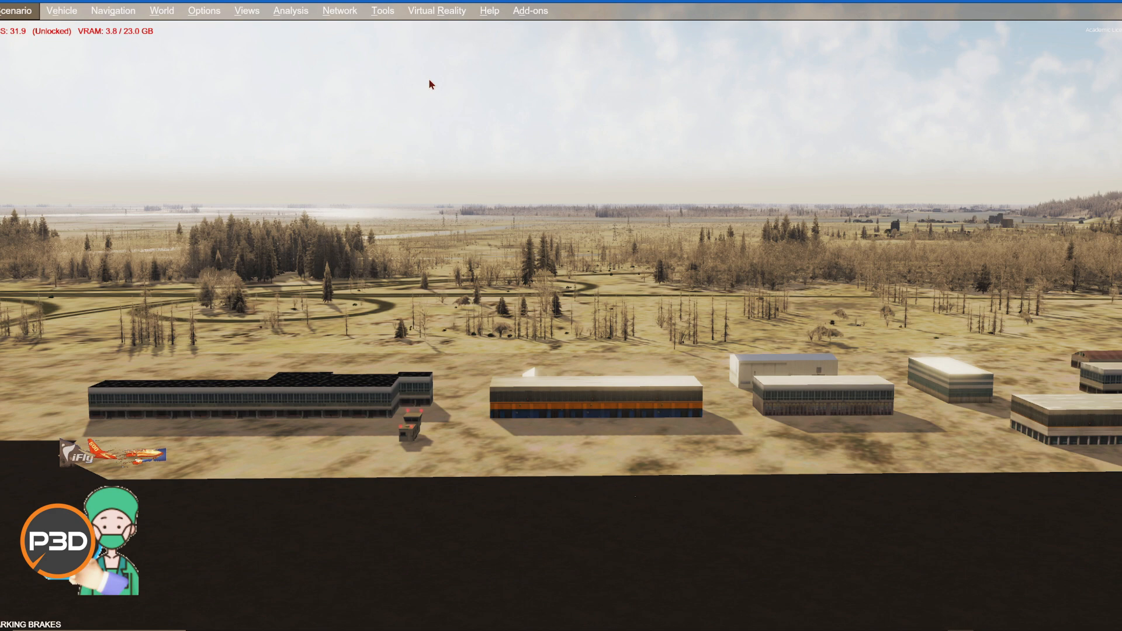
left_click(126, 11)
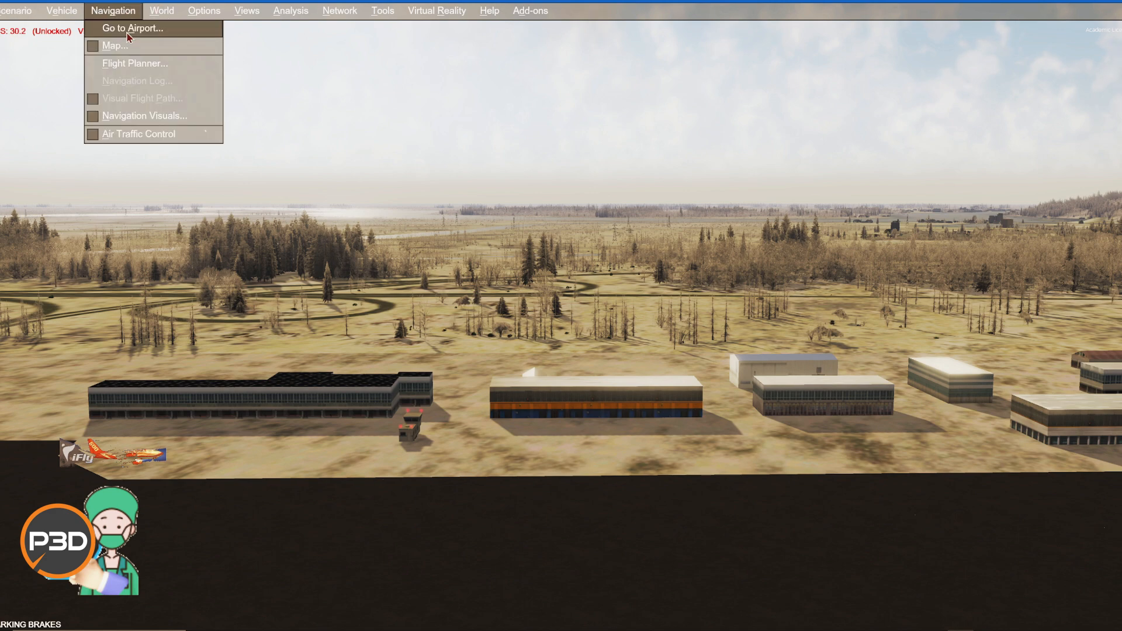
left_click(129, 35)
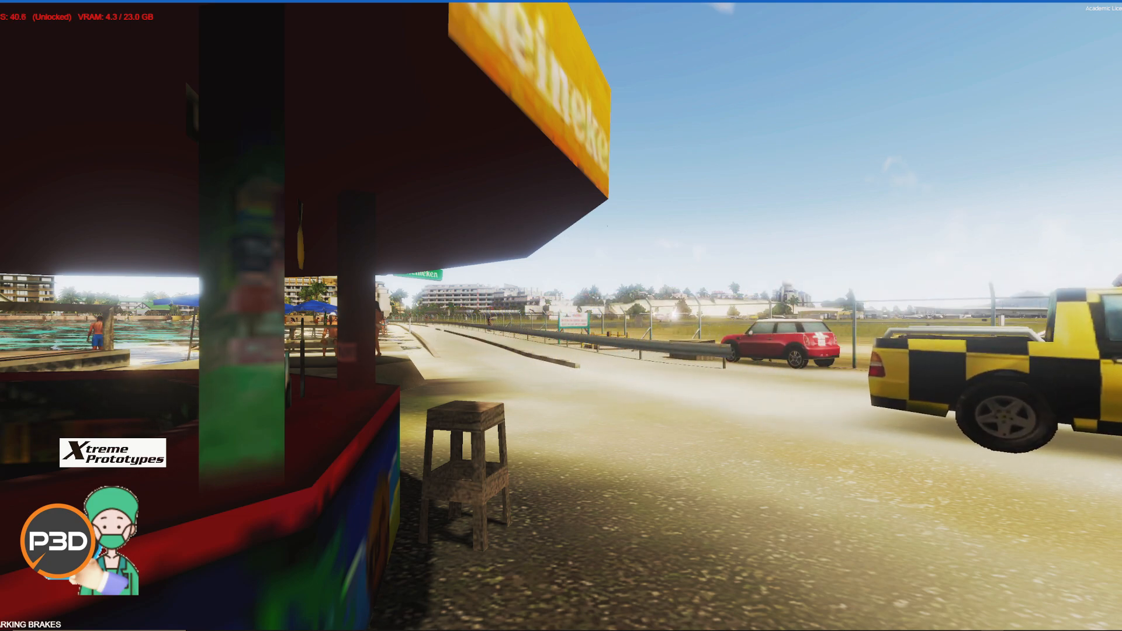
Step: Switch to File Explorer and open the Prepar3D v5 Scenery\0202\scenery folder
key("alt+Tab")
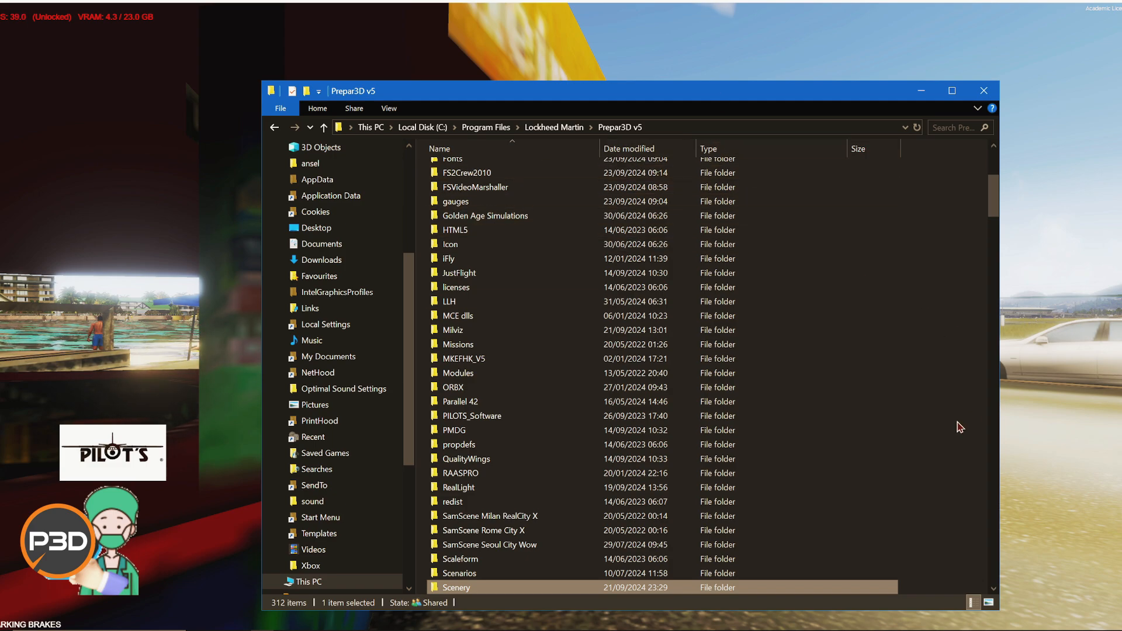
scroll(960, 427, "down", 4)
double_click(468, 422)
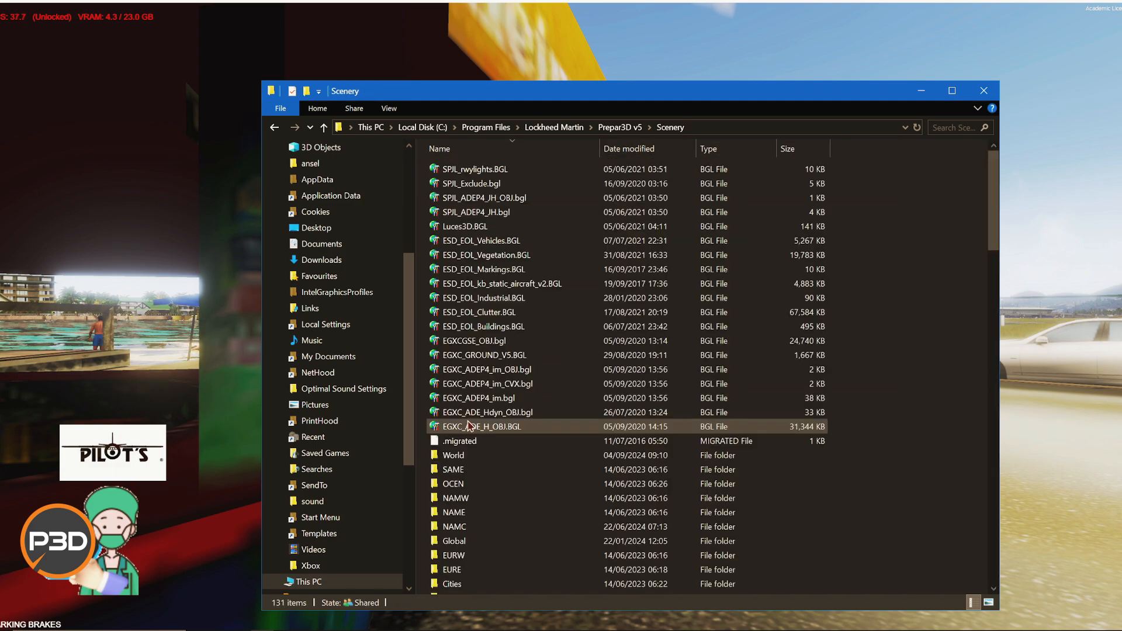
left_click_drag(994, 193, 1007, 555)
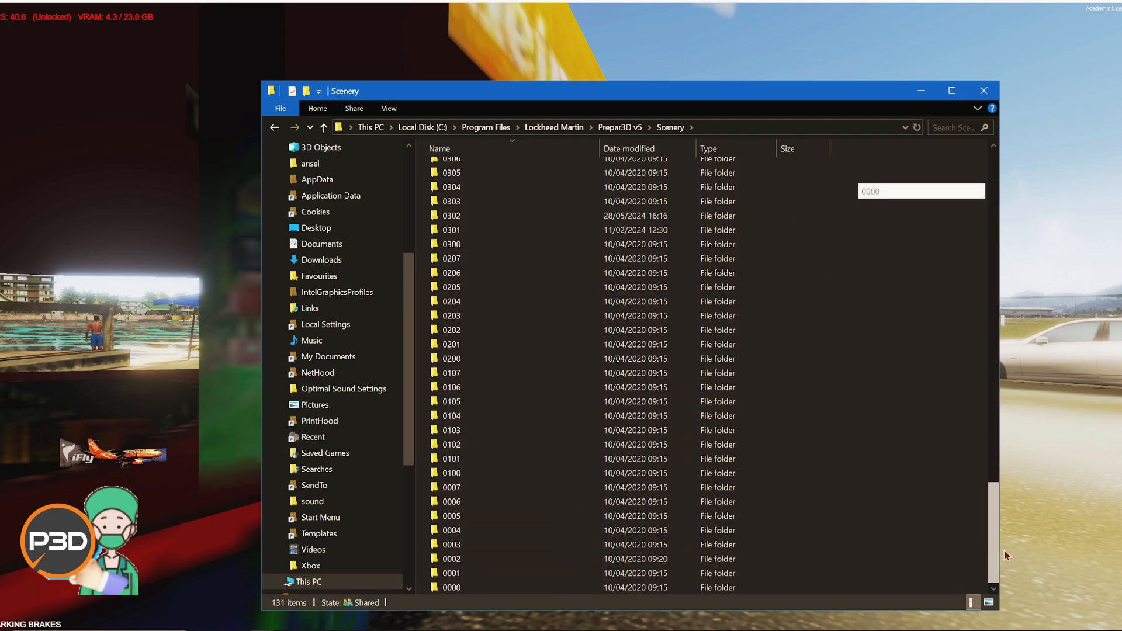
double_click(494, 331)
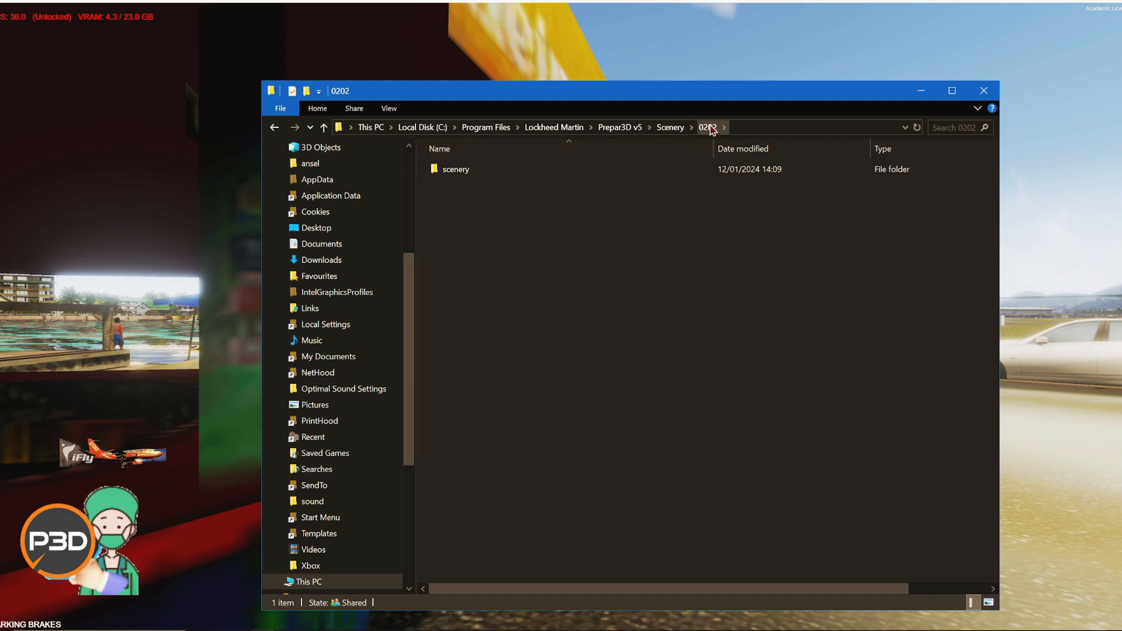
double_click(462, 172)
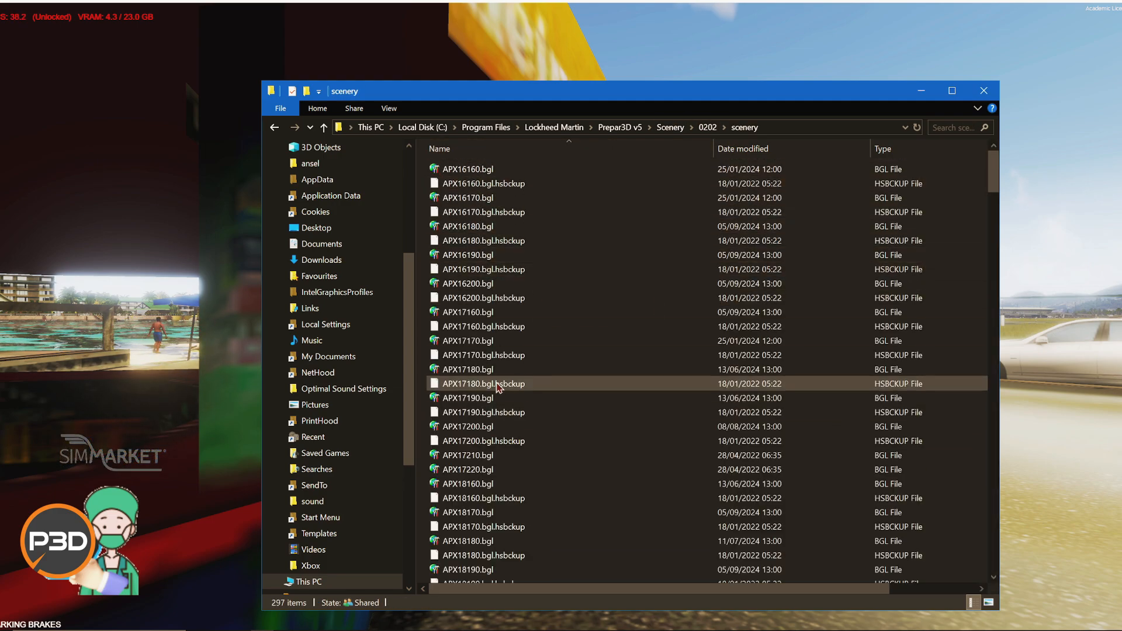
Step: Open APX17160.bgl in Airport Design Editor, choosing P3D v5 as the simulator version
left_click(487, 316)
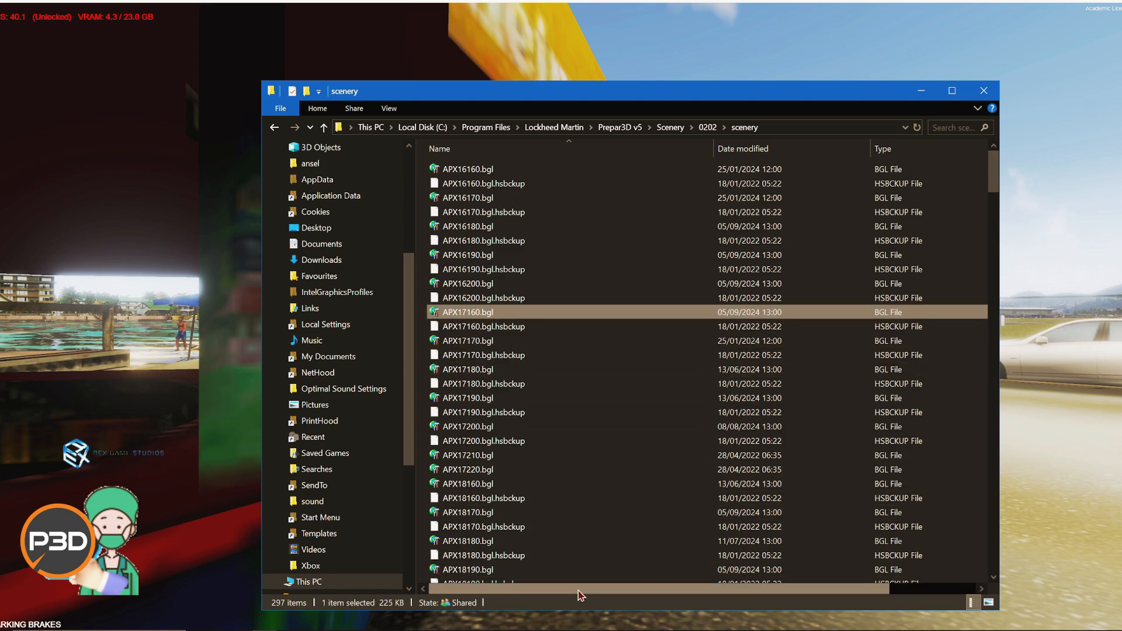
left_click_drag(582, 589, 777, 604)
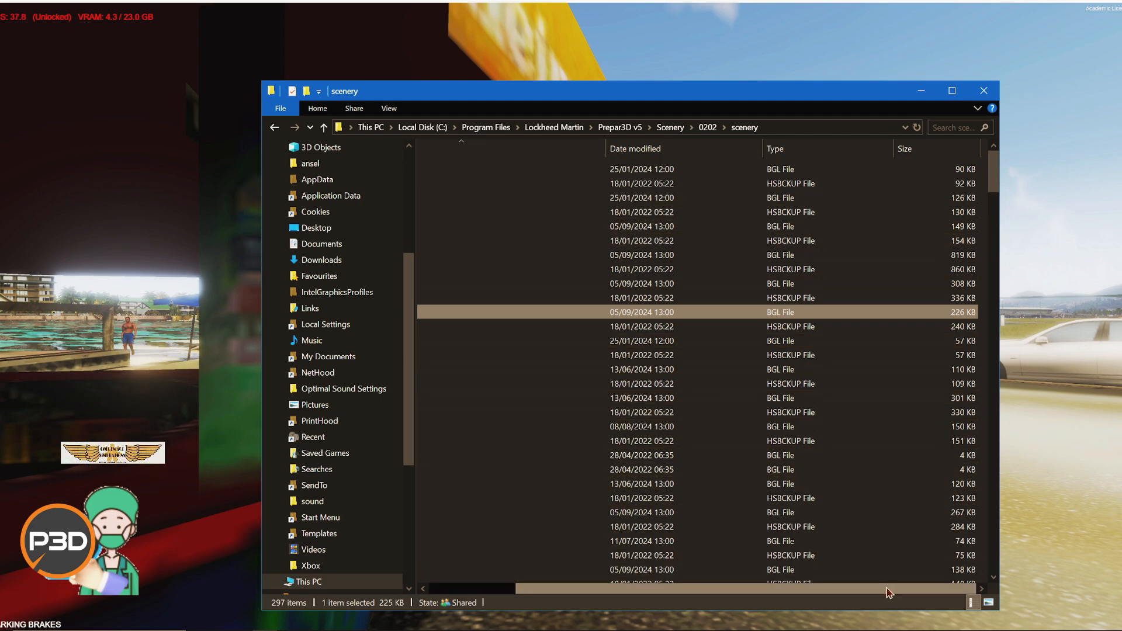
left_click_drag(889, 591, 658, 592)
right_click(456, 318)
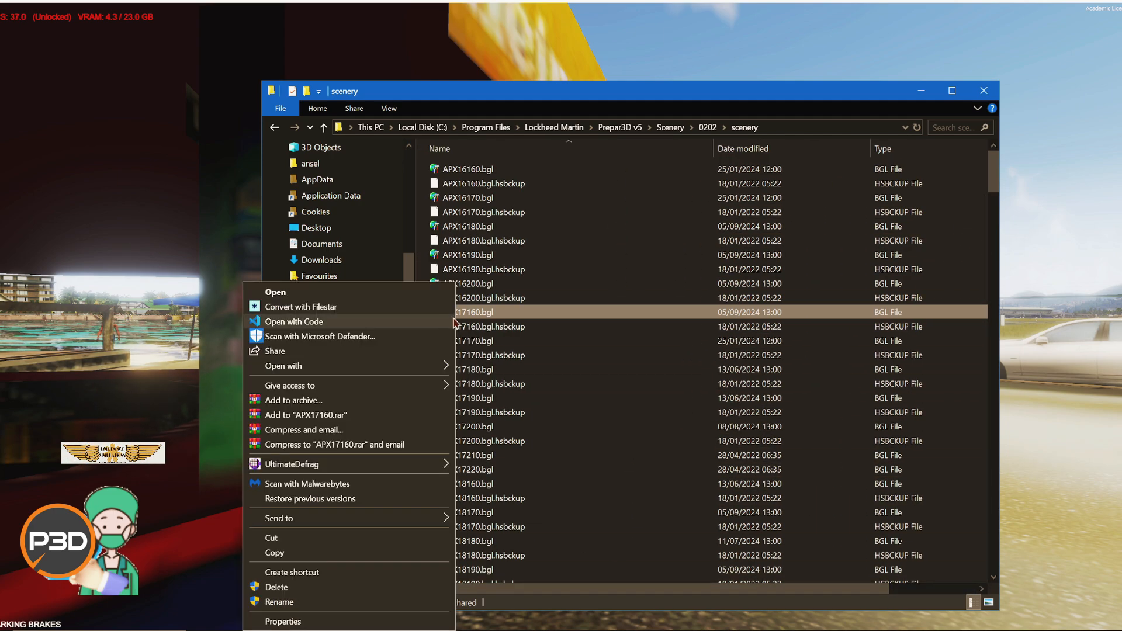
mouse_move(403, 373)
left_click(494, 370)
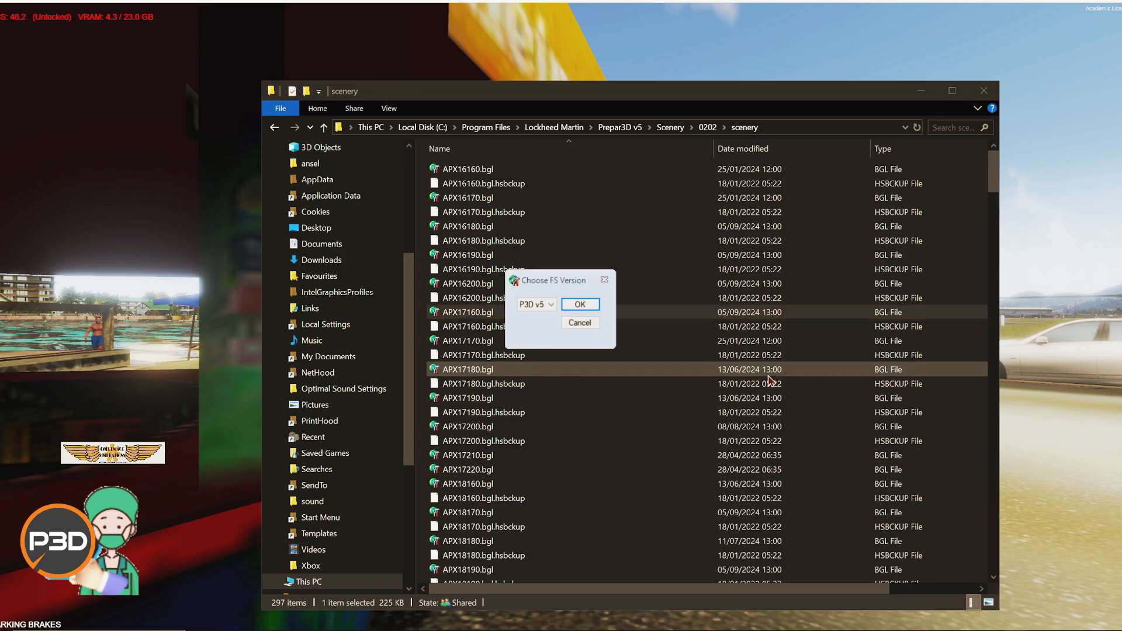
left_click(581, 305)
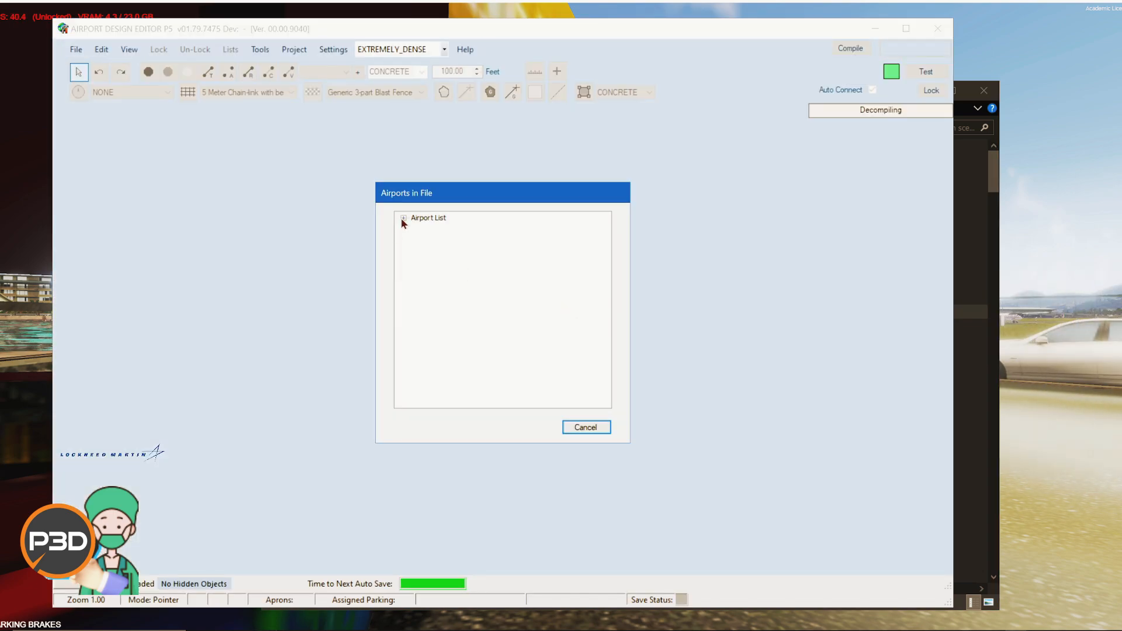
Step: Browse the file's airport list by state and city and load KBOI - Boise Air Terminal/Gowen
left_click(402, 218)
left_click(416, 228)
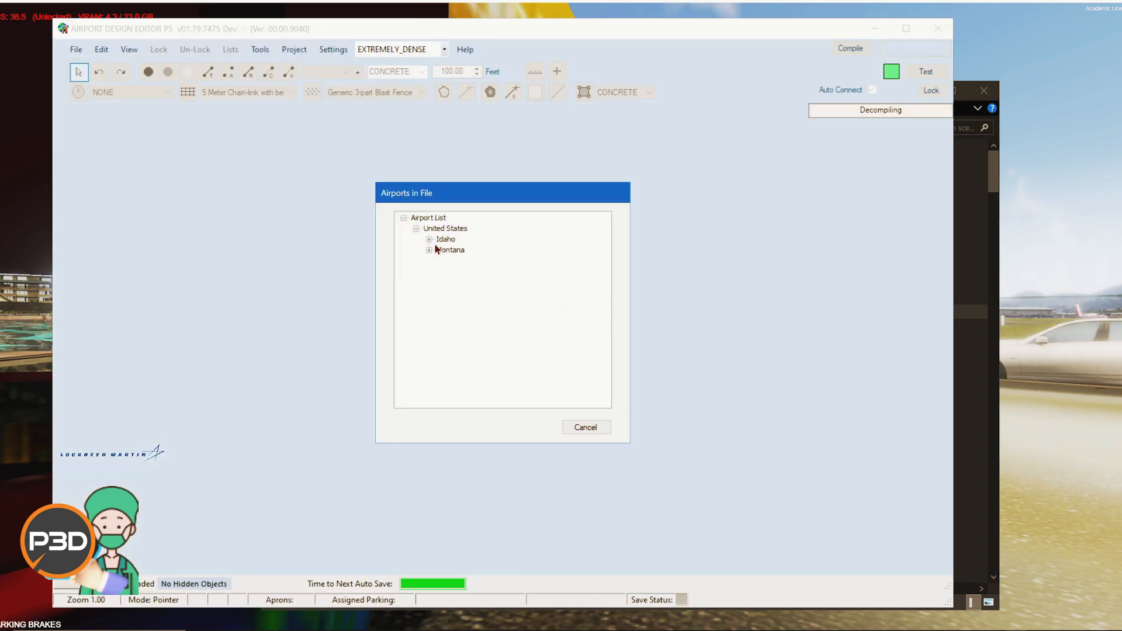
left_click(442, 261)
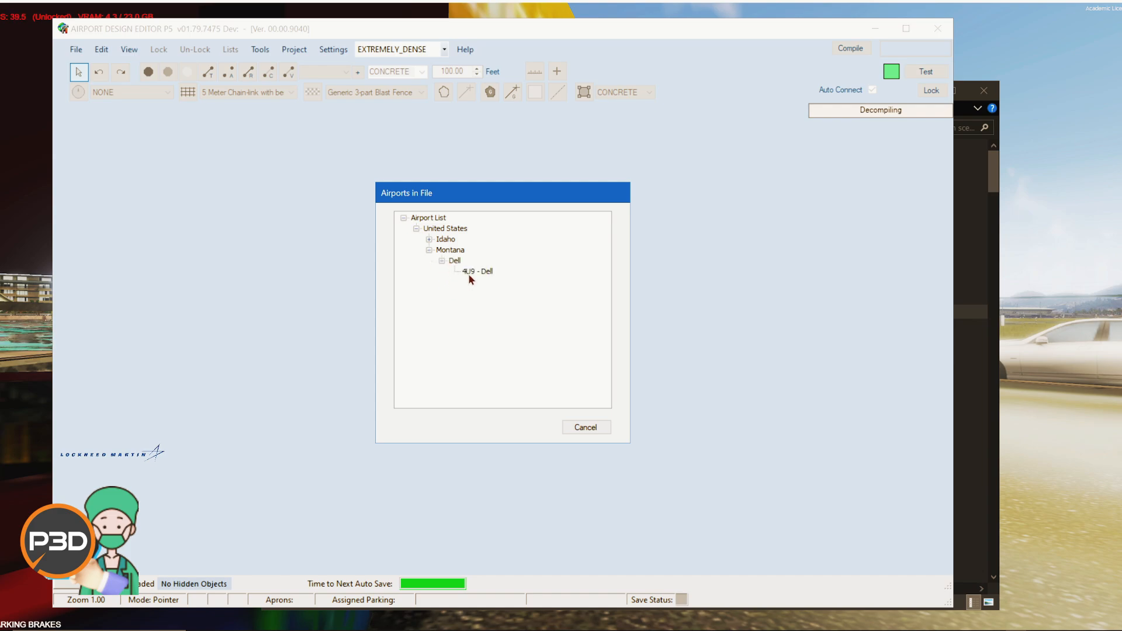
left_click(468, 271)
left_click(429, 240)
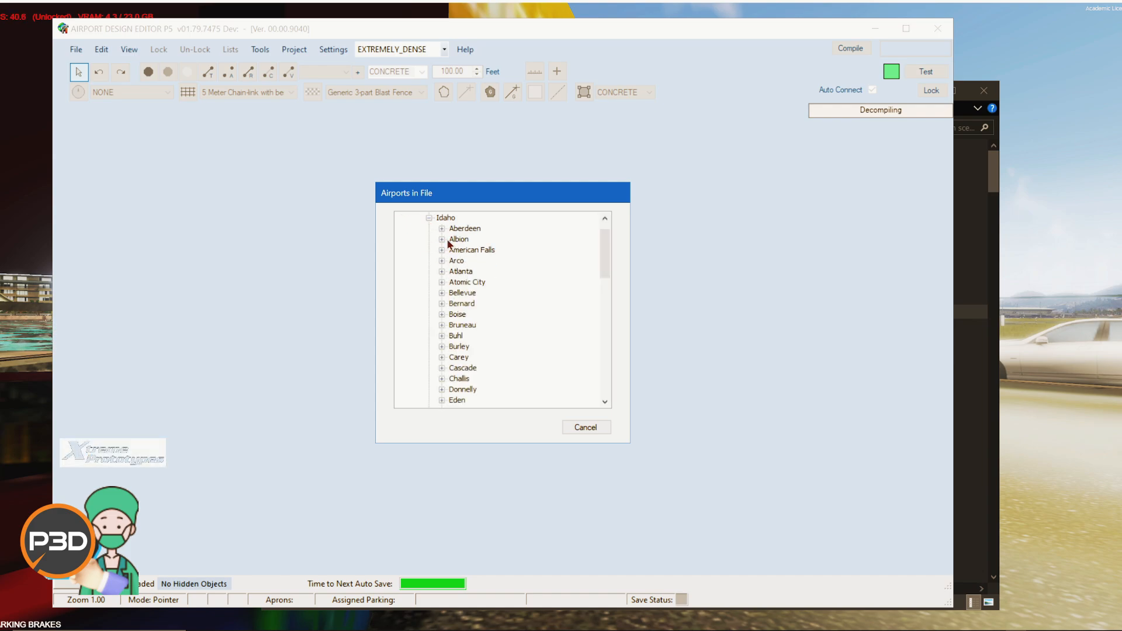
scroll(462, 322, "down", 3)
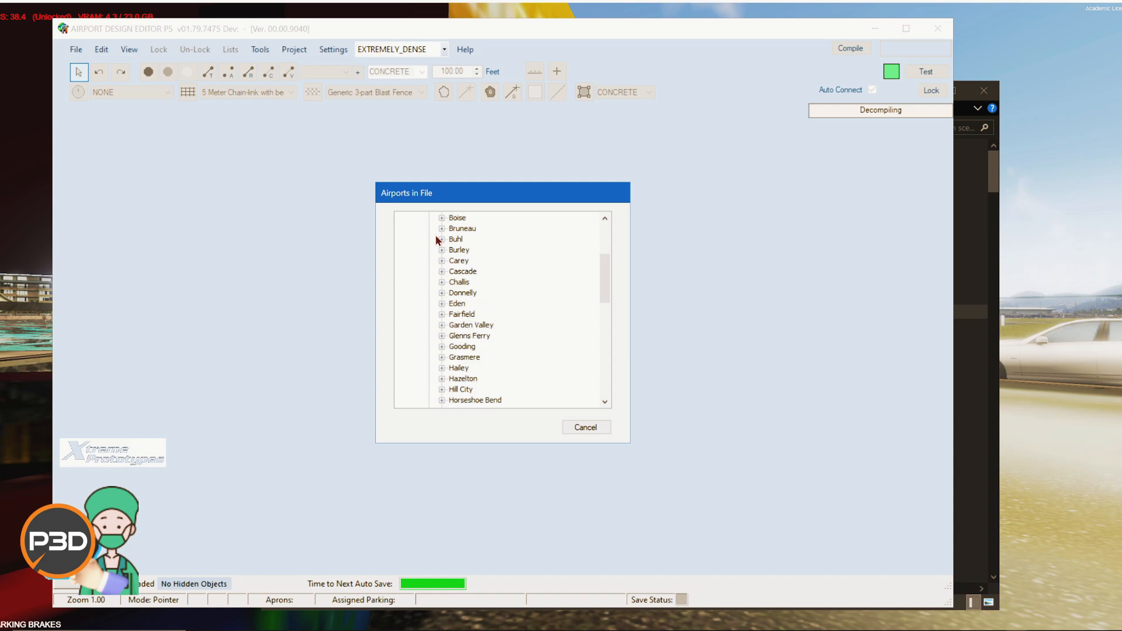
left_click(441, 218)
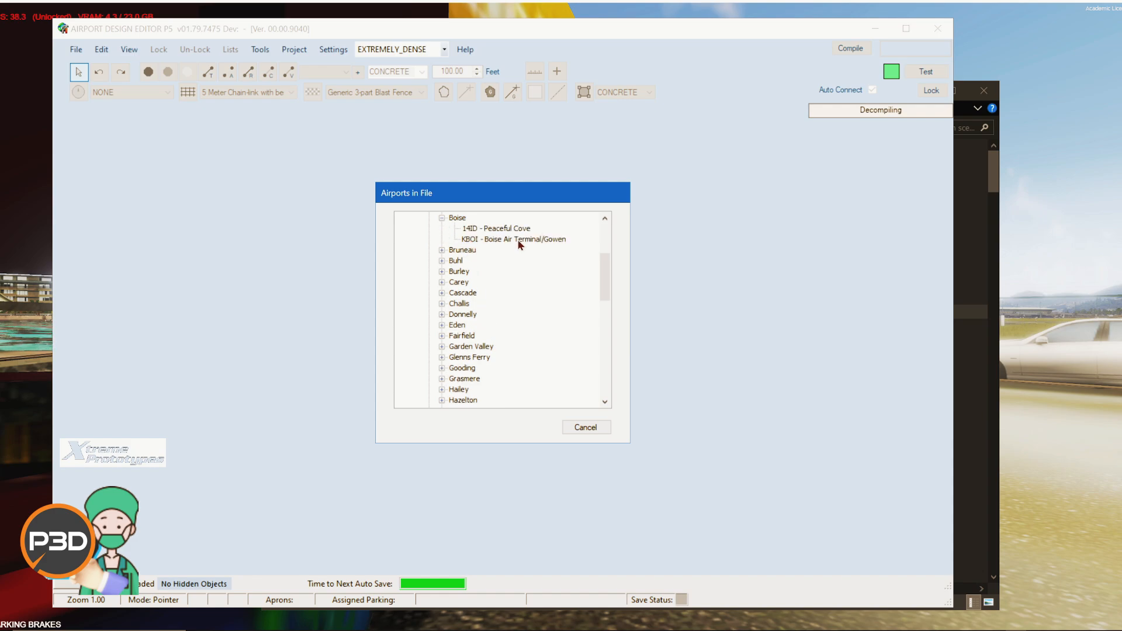
left_click(488, 240)
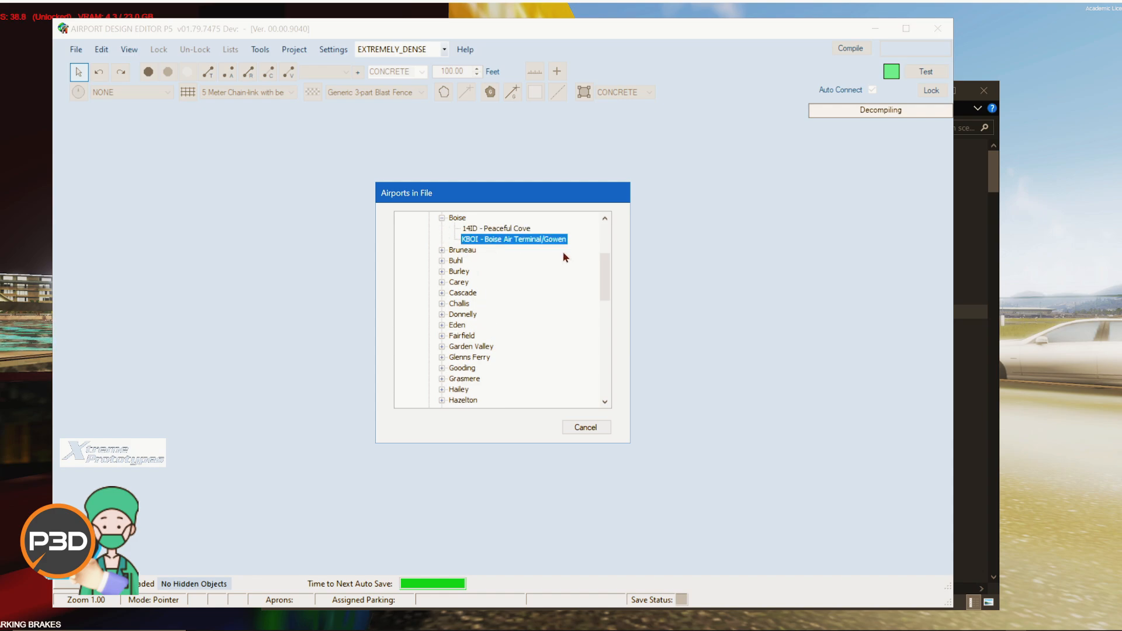
double_click(510, 240)
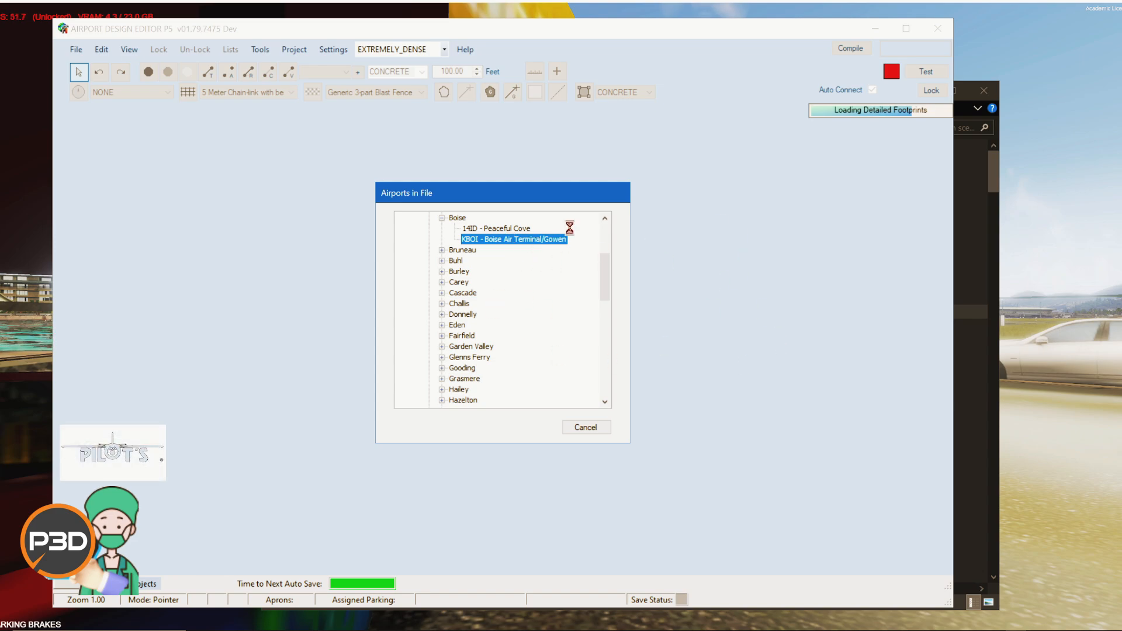
Step: Review the Scenery folder and the world base grid map, then close both windows
left_click(1000, 178)
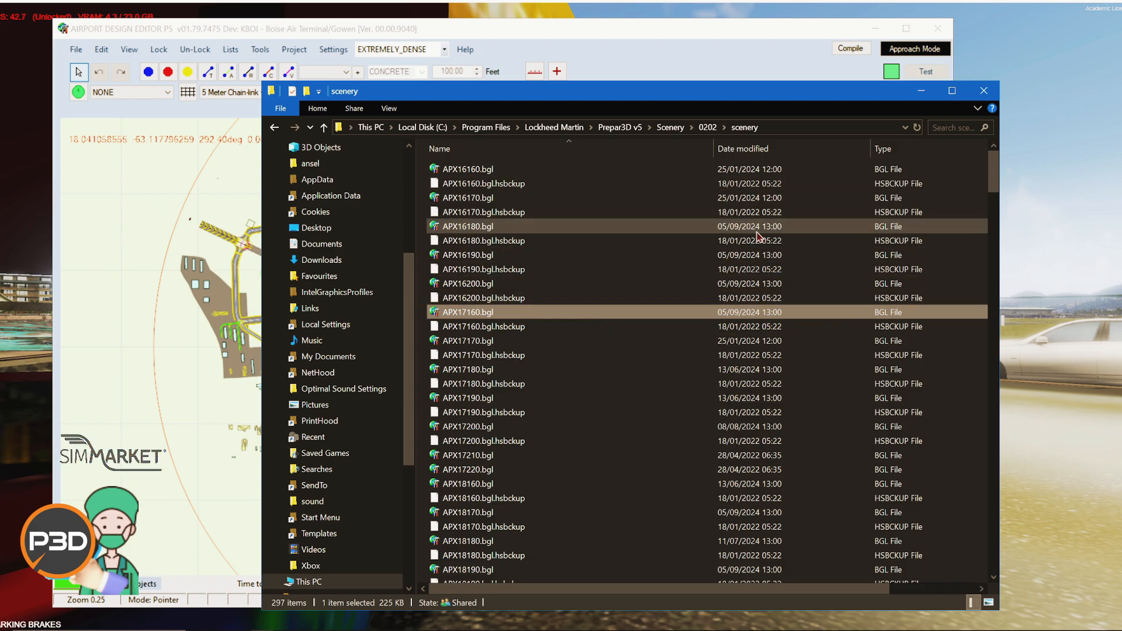
left_click(670, 128)
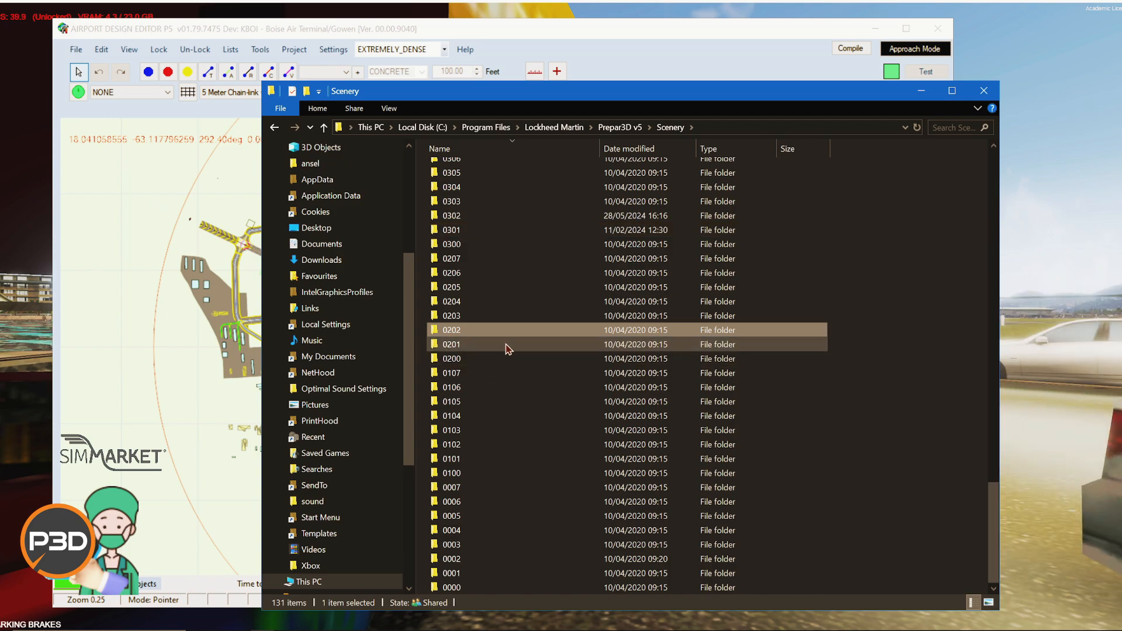
key("alt+Tab")
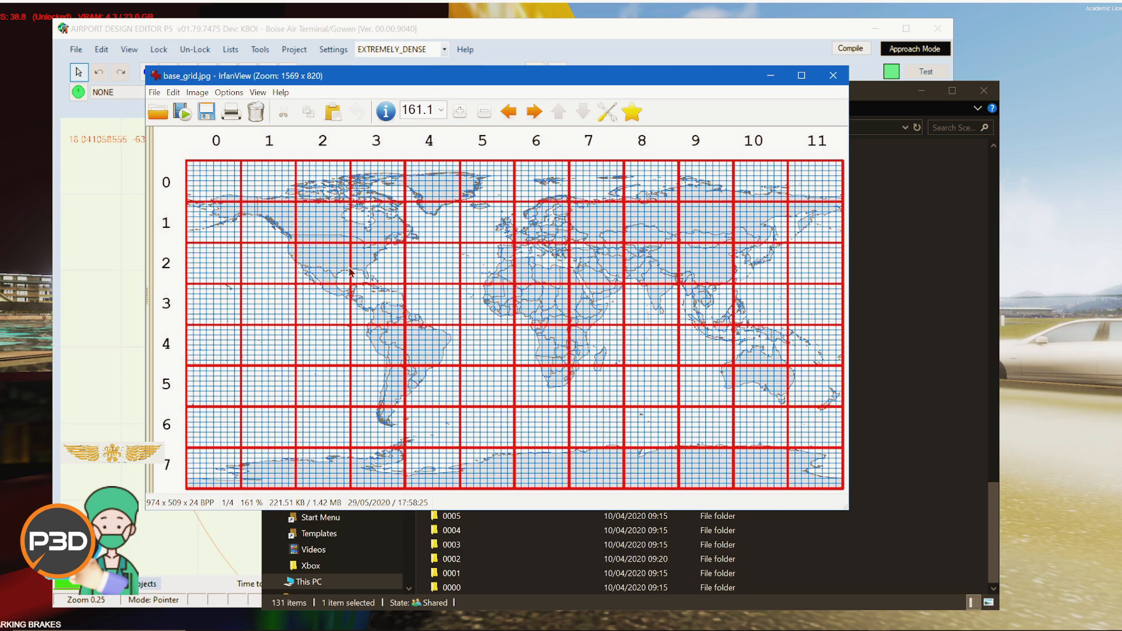
left_click(833, 79)
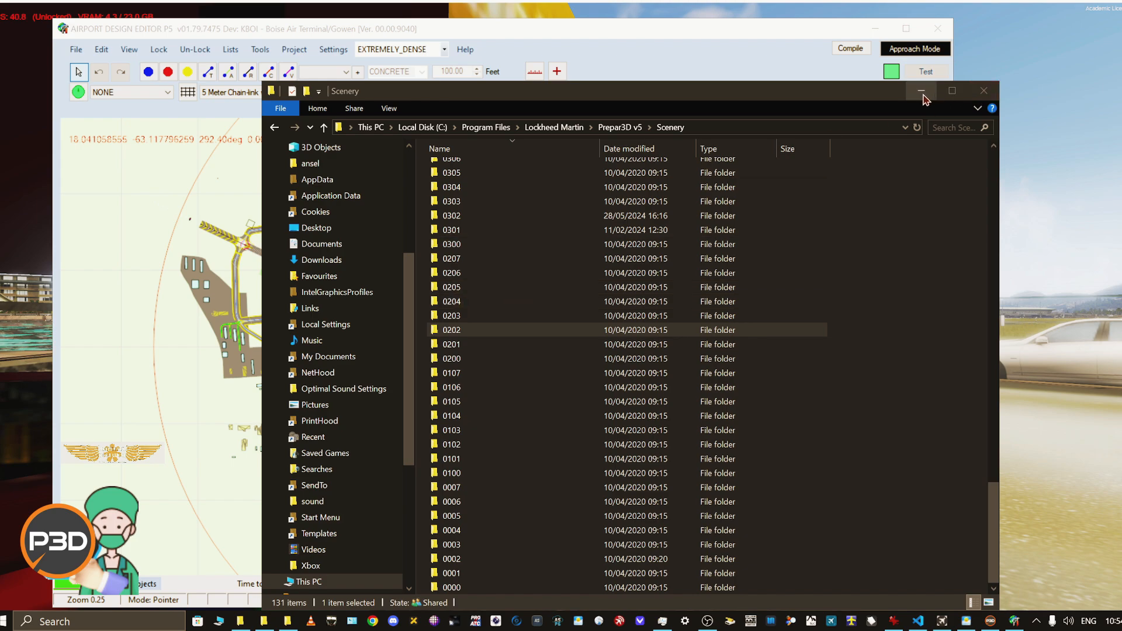
left_click(984, 92)
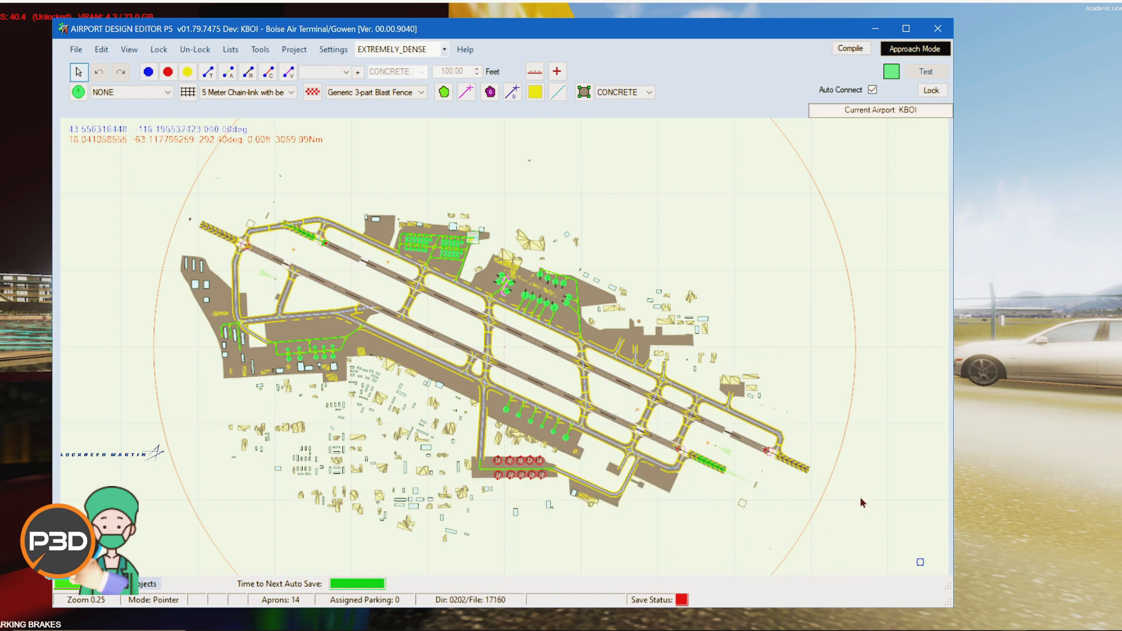
Step: Zoom into the KBOI terminal and slightly reposition the Gate 10 jetway and its parking spot
right_click_drag(639, 215, 692, 200)
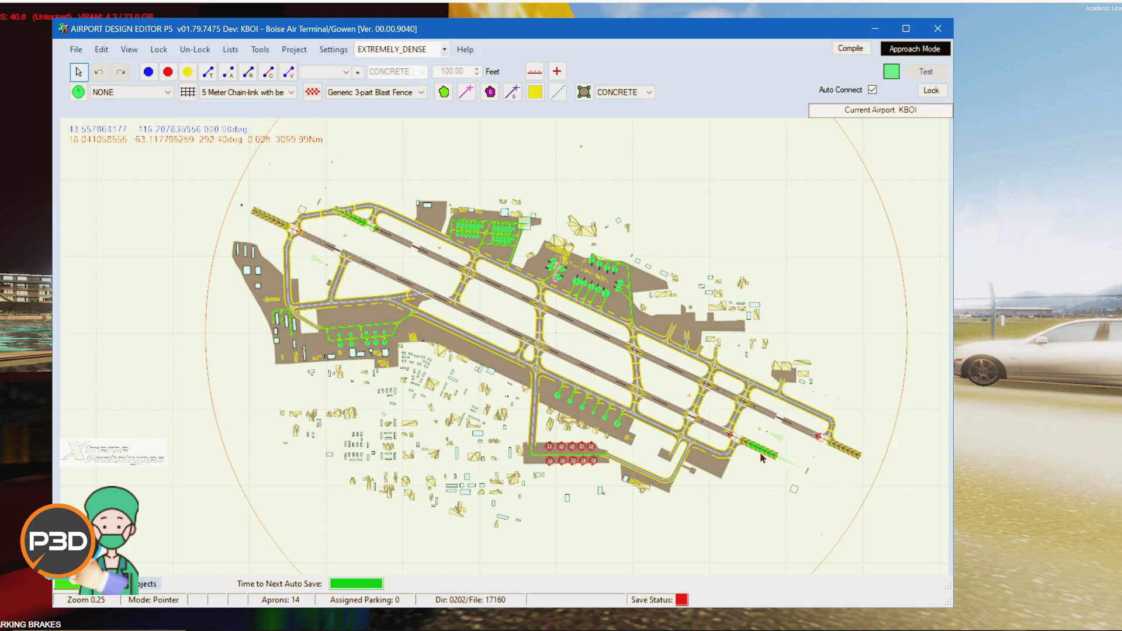
scroll(579, 256, "up", 1)
scroll(579, 256, "up", 5)
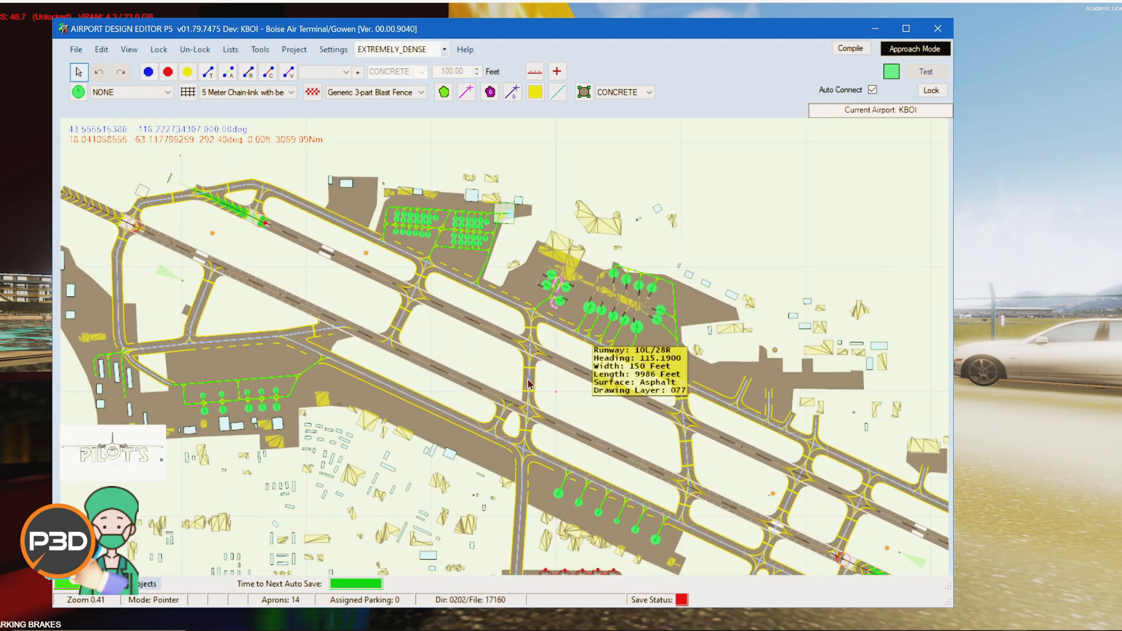
scroll(559, 342, "up", 1)
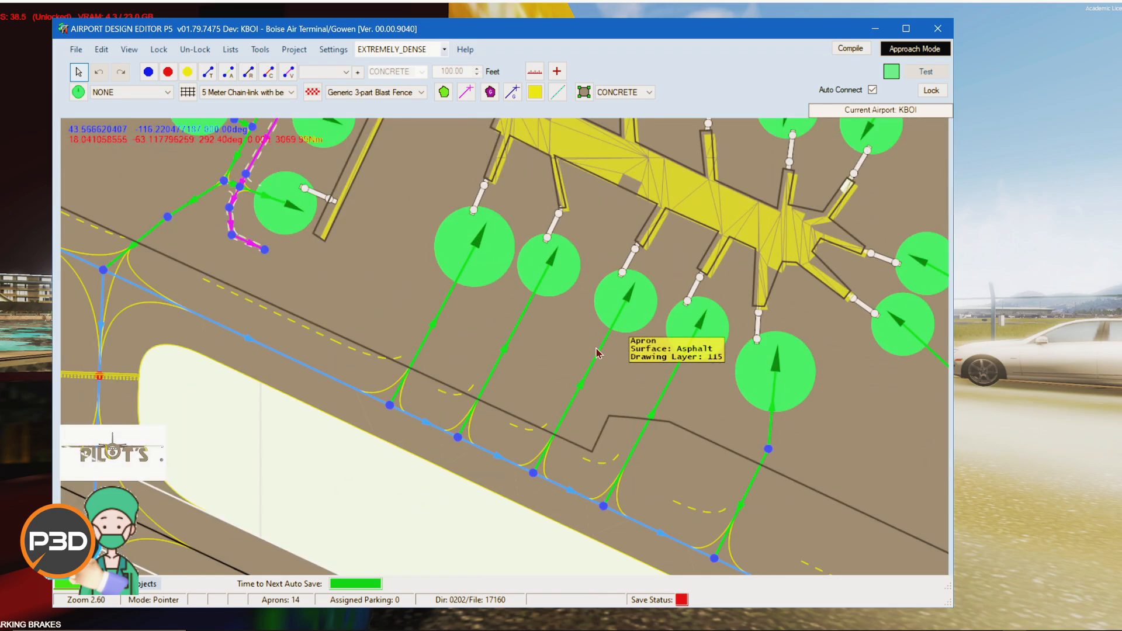
scroll(552, 351, "up", 1)
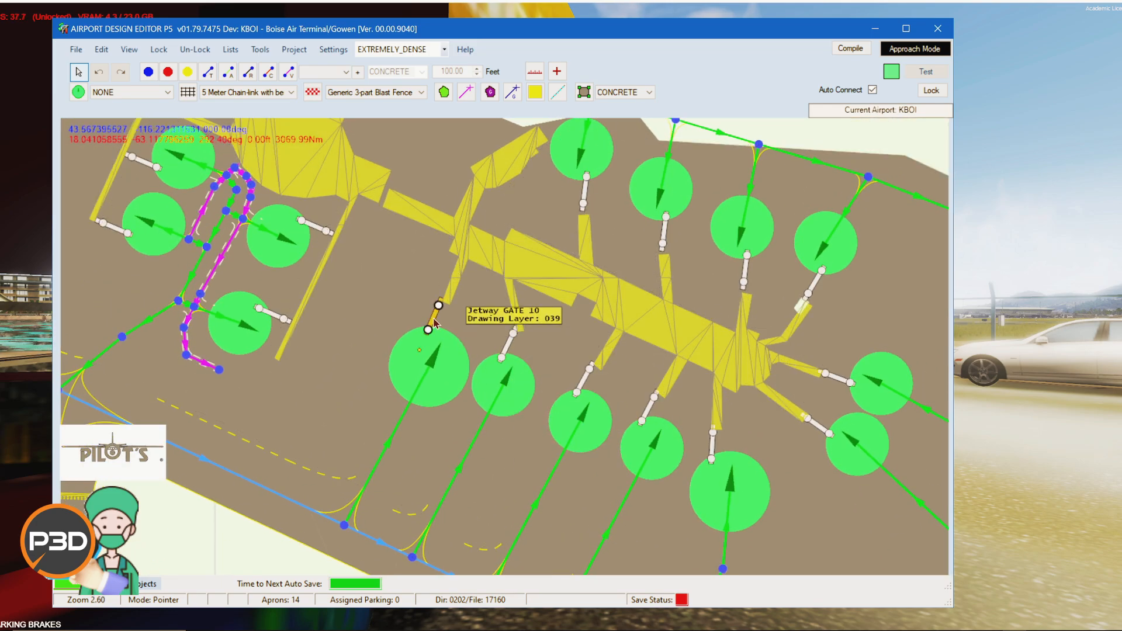
left_click_drag(434, 322, 443, 325)
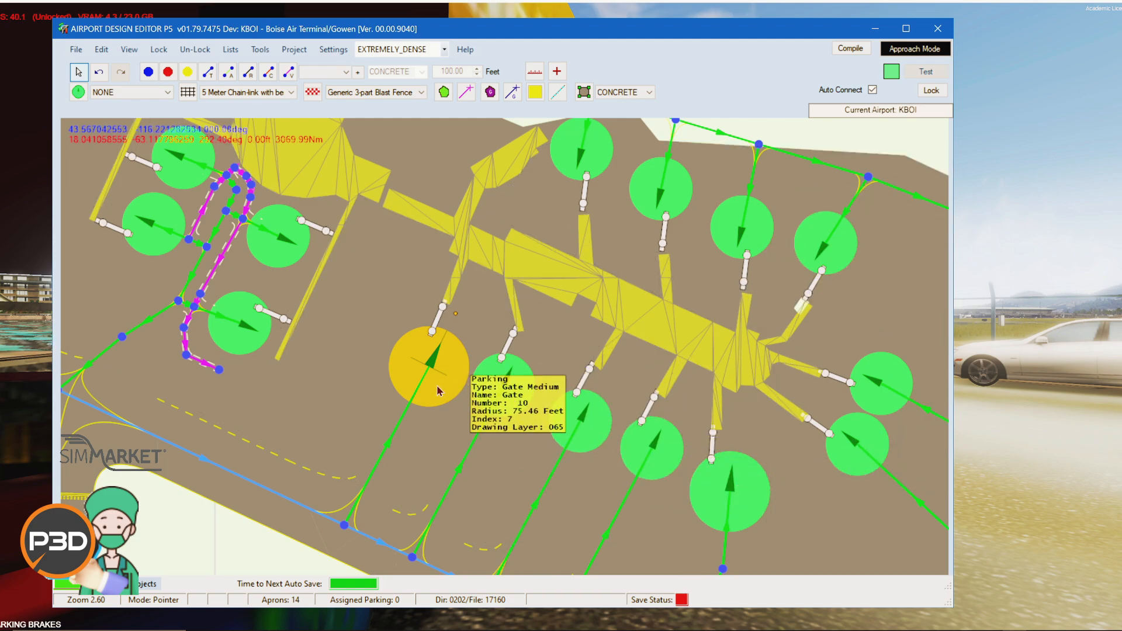
mouse_move(432, 387)
left_mouse_down()
mouse_move(372, 352)
mouse_move(443, 418)
mouse_move(391, 383)
mouse_move(430, 396)
mouse_move(430, 384)
left_mouse_up()
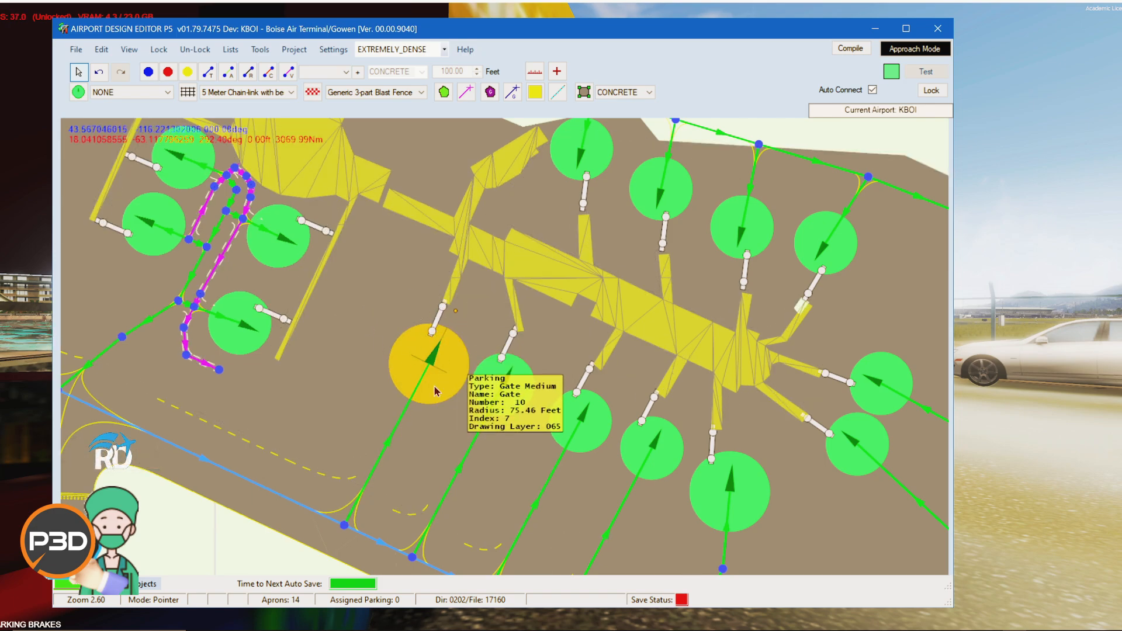
mouse_move(436, 391)
left_mouse_down()
mouse_move(369, 349)
mouse_move(432, 382)
left_mouse_up()
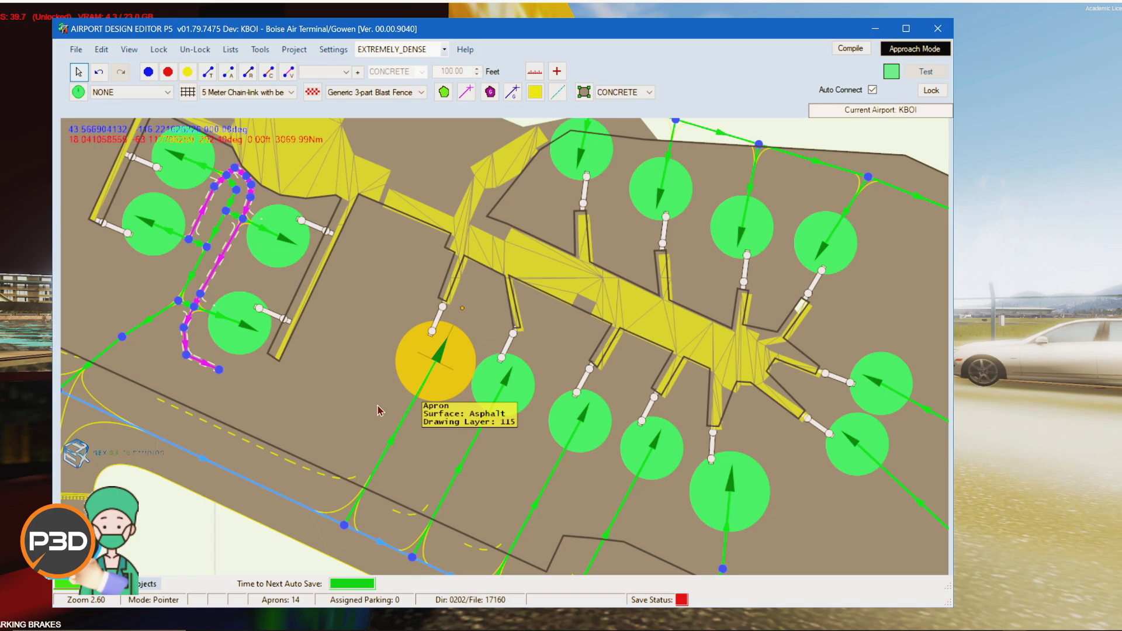
scroll(517, 257, "up", 2)
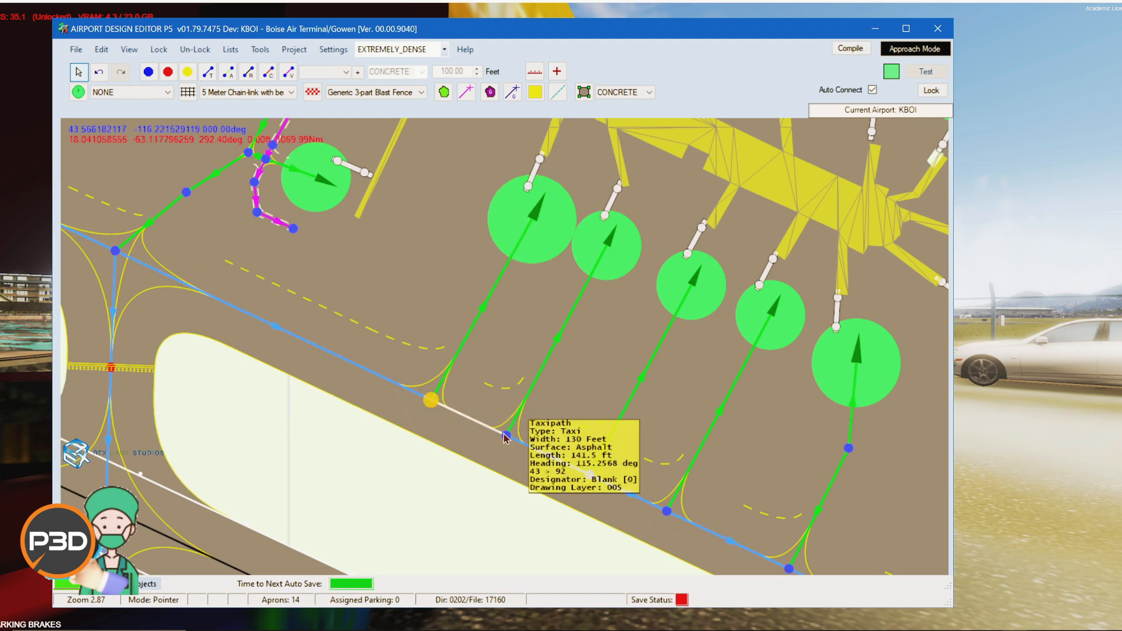
left_click_drag(610, 45, 629, 70)
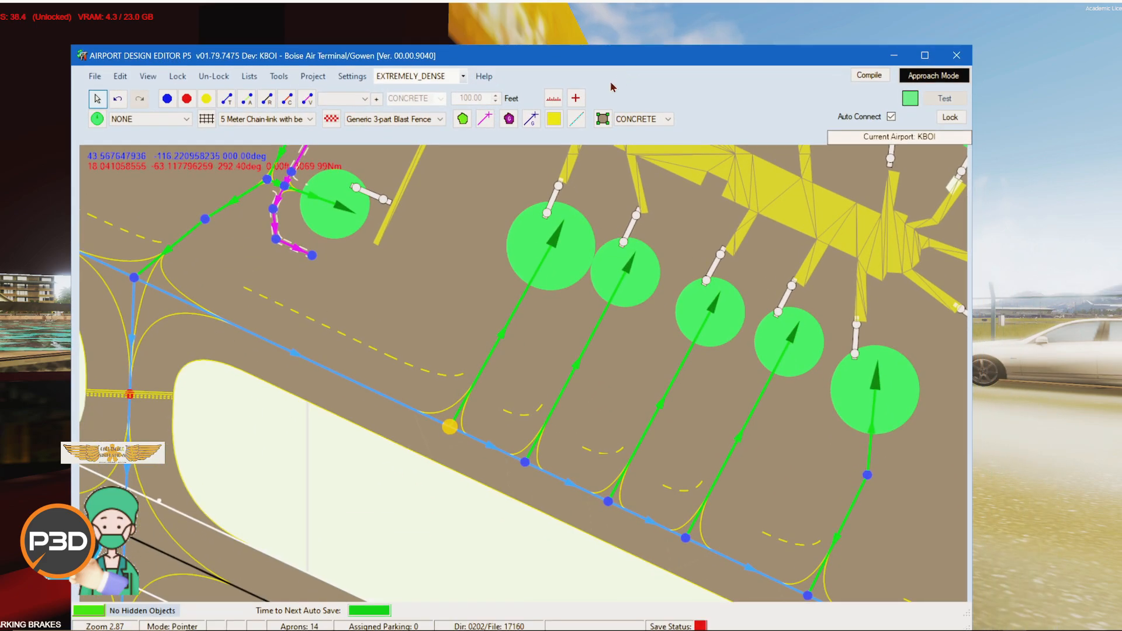
scroll(433, 410, "down", 2)
scroll(511, 442, "down", 1)
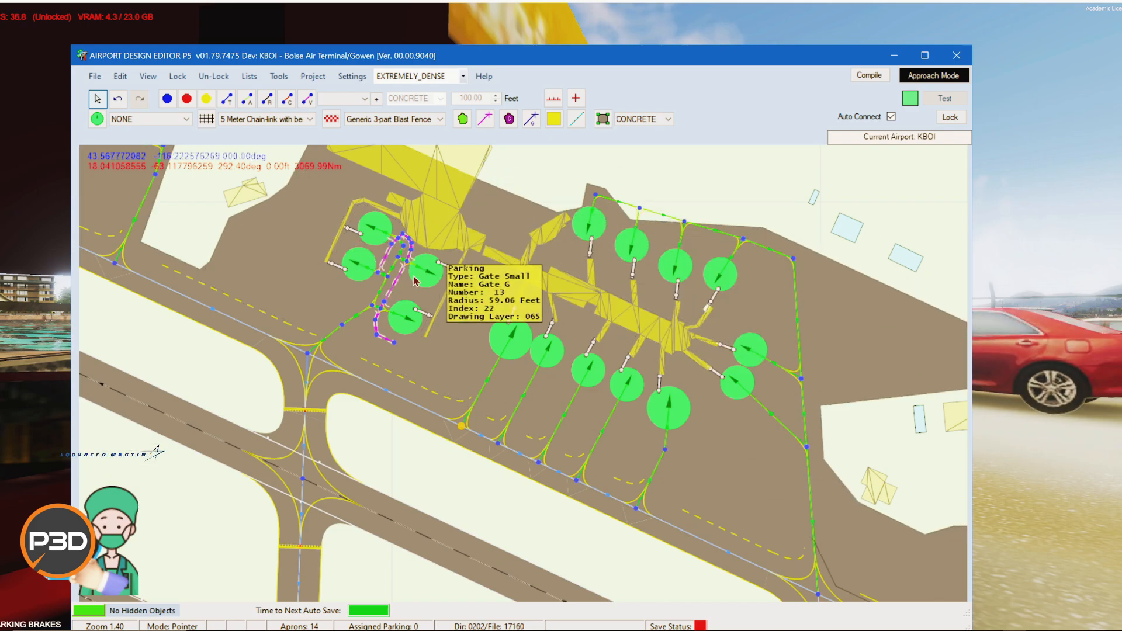
Step: Pan and zoom across the airfield to examine the parallel taxiways and the runway 28R threshold area
left_click_drag(422, 382, 466, 183)
left_click_drag(721, 401, 336, 251)
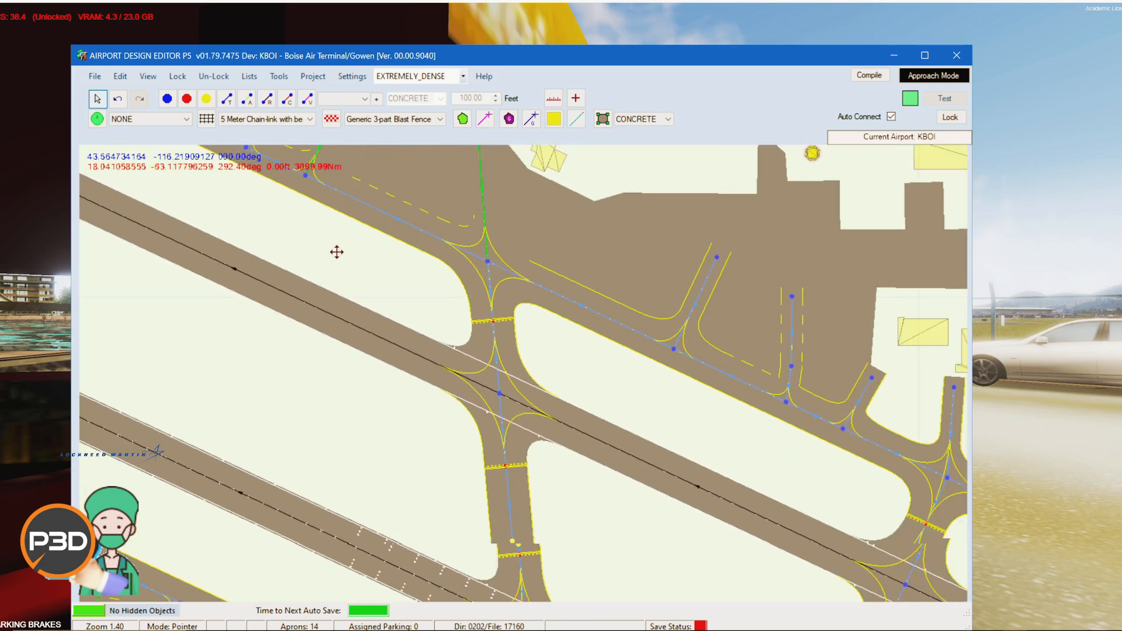
left_click_drag(711, 398, 351, 225)
left_click_drag(678, 384, 333, 225)
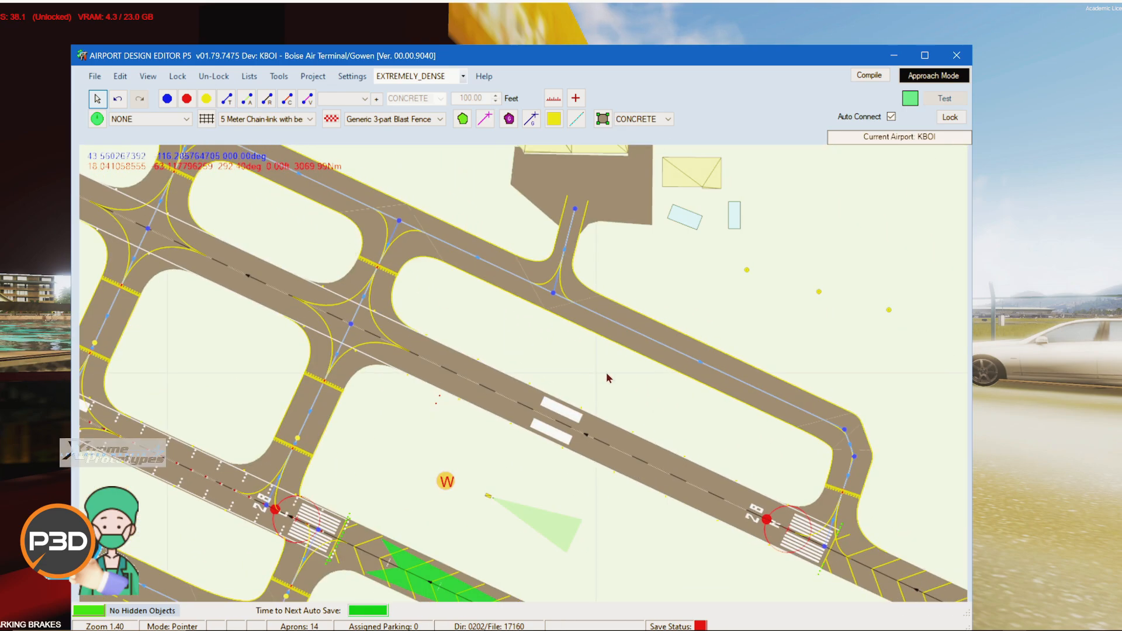
left_click_drag(683, 415, 450, 260)
scroll(588, 381, "up", 5)
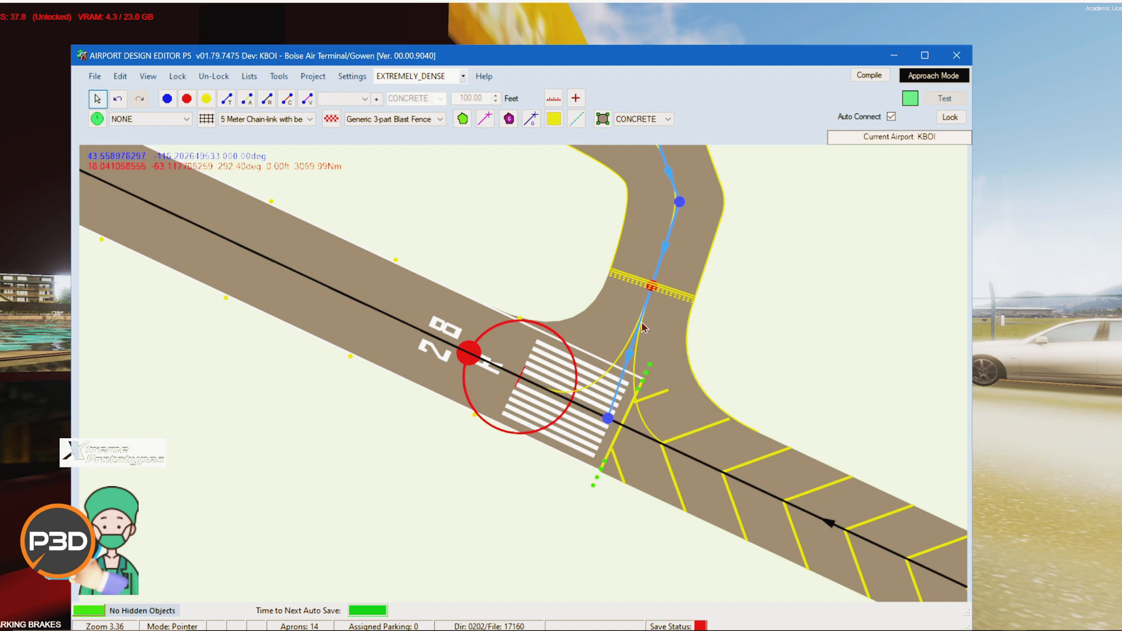
scroll(551, 241, "down", 2)
left_click_drag(534, 214, 750, 531)
mouse_move(436, 305)
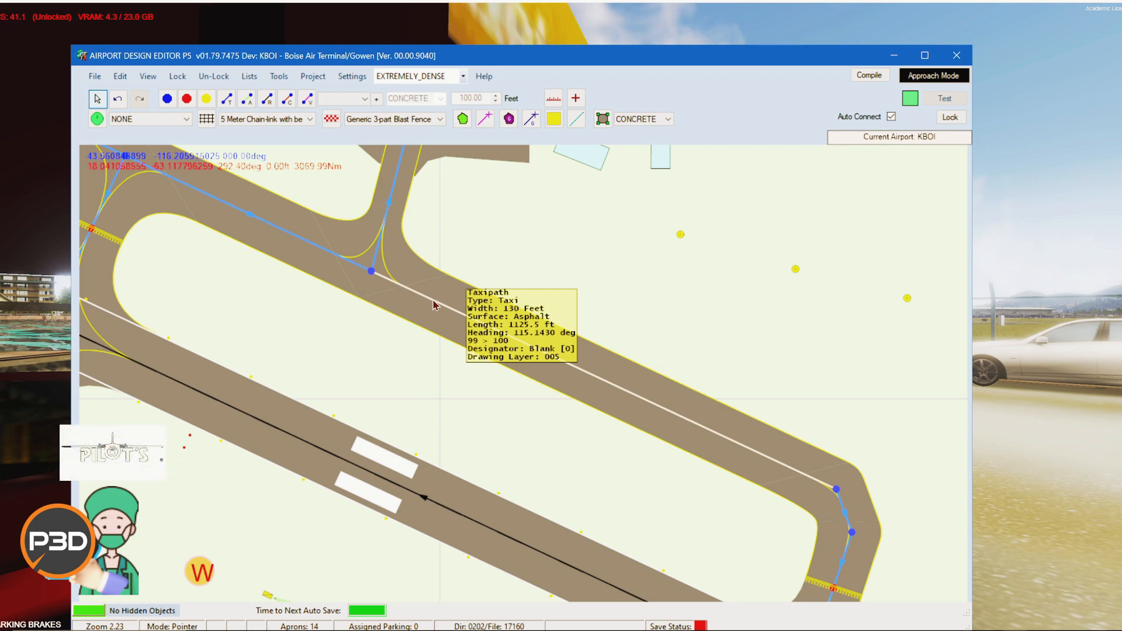
left_click_drag(488, 236, 844, 386)
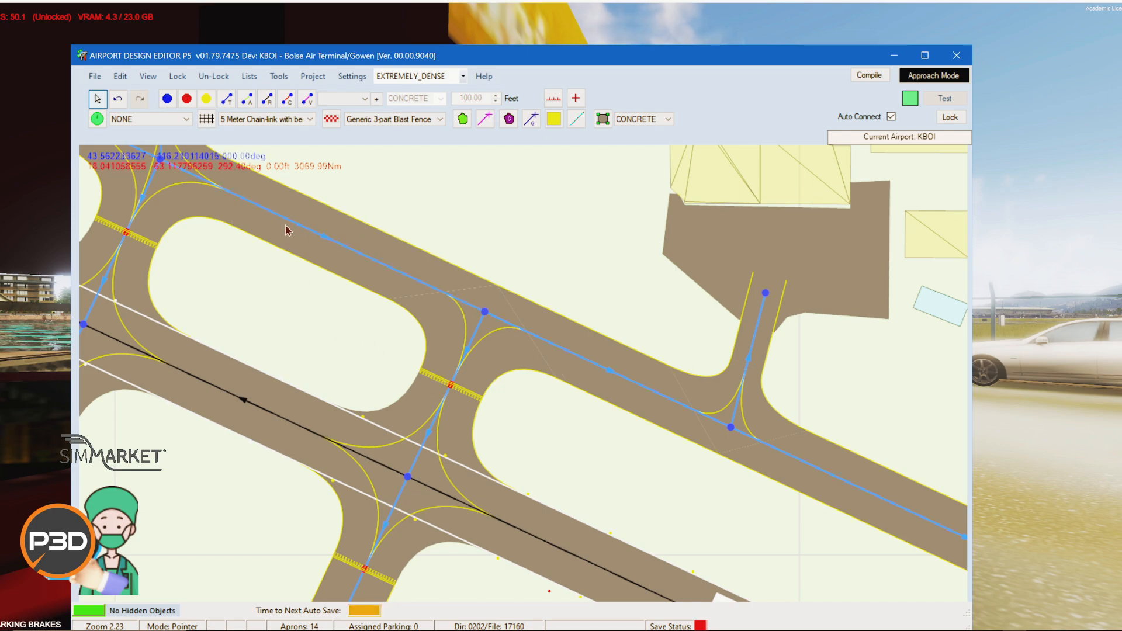
left_click_drag(268, 277, 566, 453)
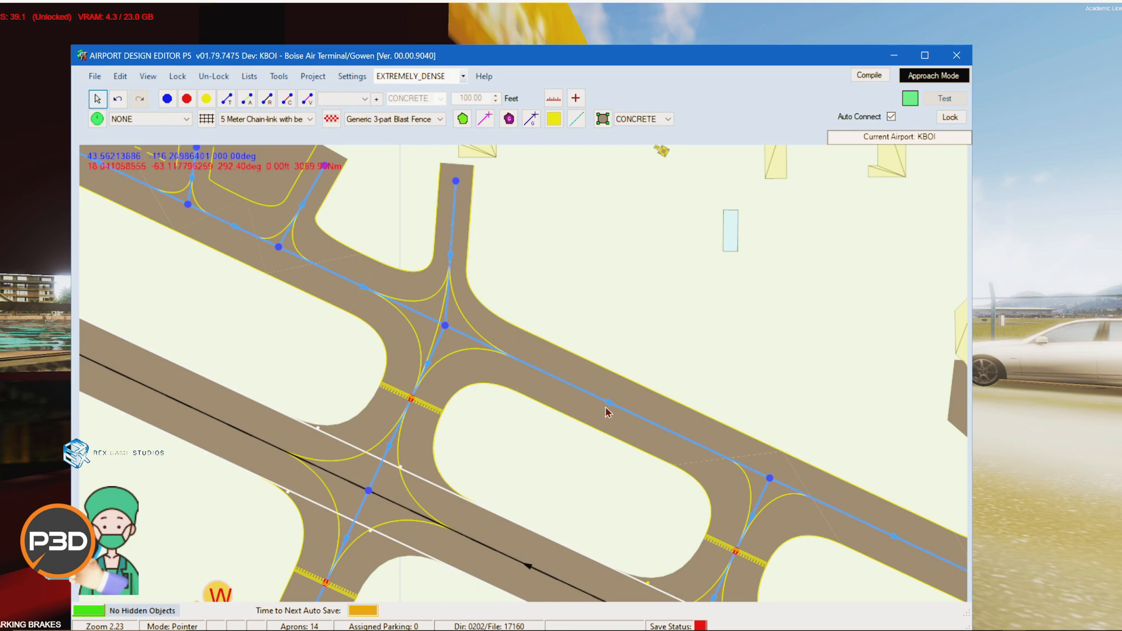
left_click_drag(765, 381, 578, 233)
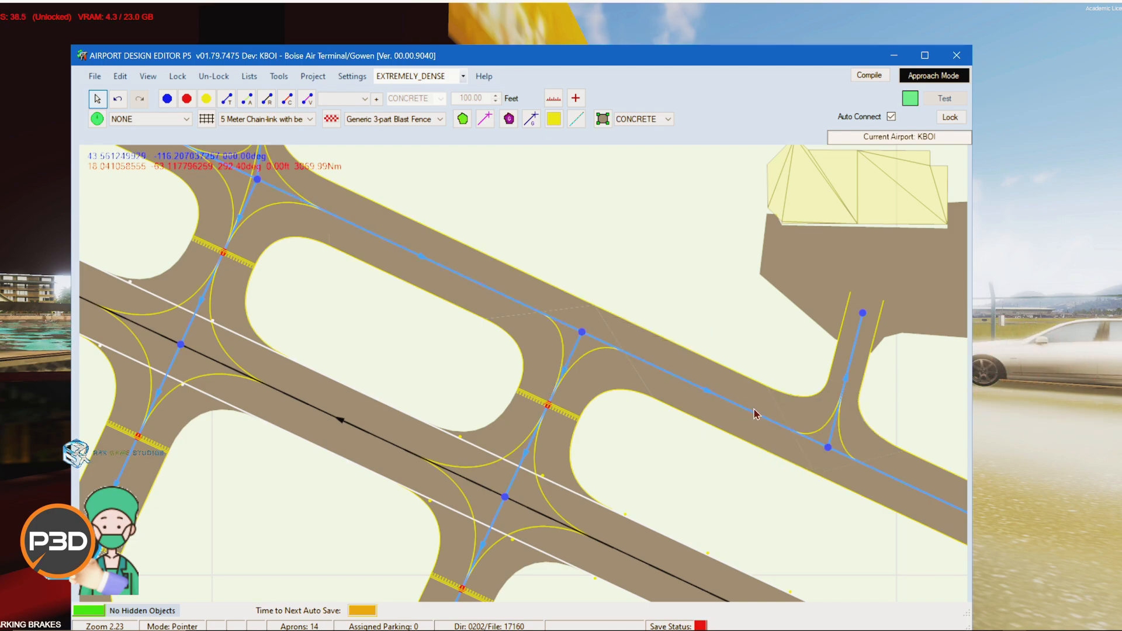
left_click_drag(756, 443, 449, 348)
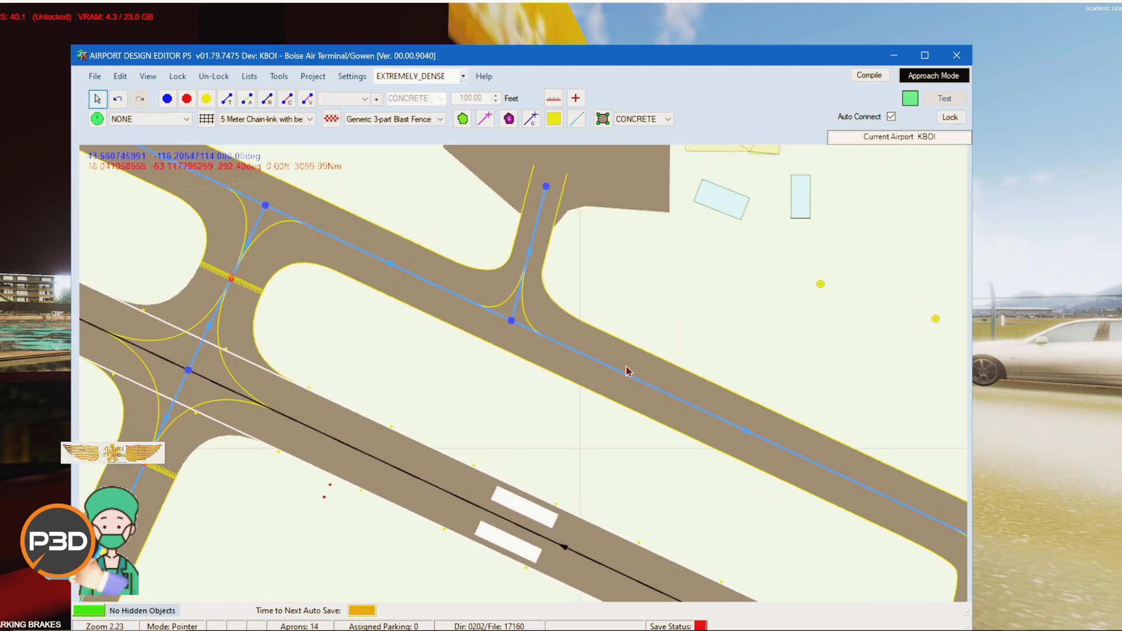
left_click_drag(697, 509, 217, 276)
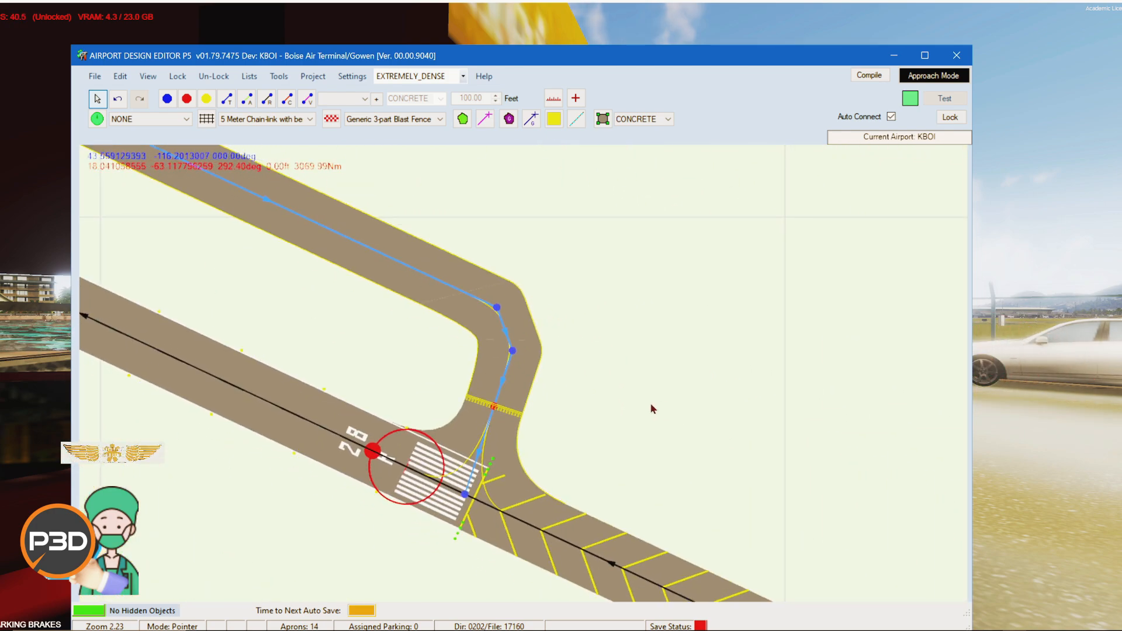
Step: Select the runway 28R start position at the threshold and shift it slightly along the runway
left_click_drag(653, 409, 837, 230)
left_click_drag(581, 415, 552, 491)
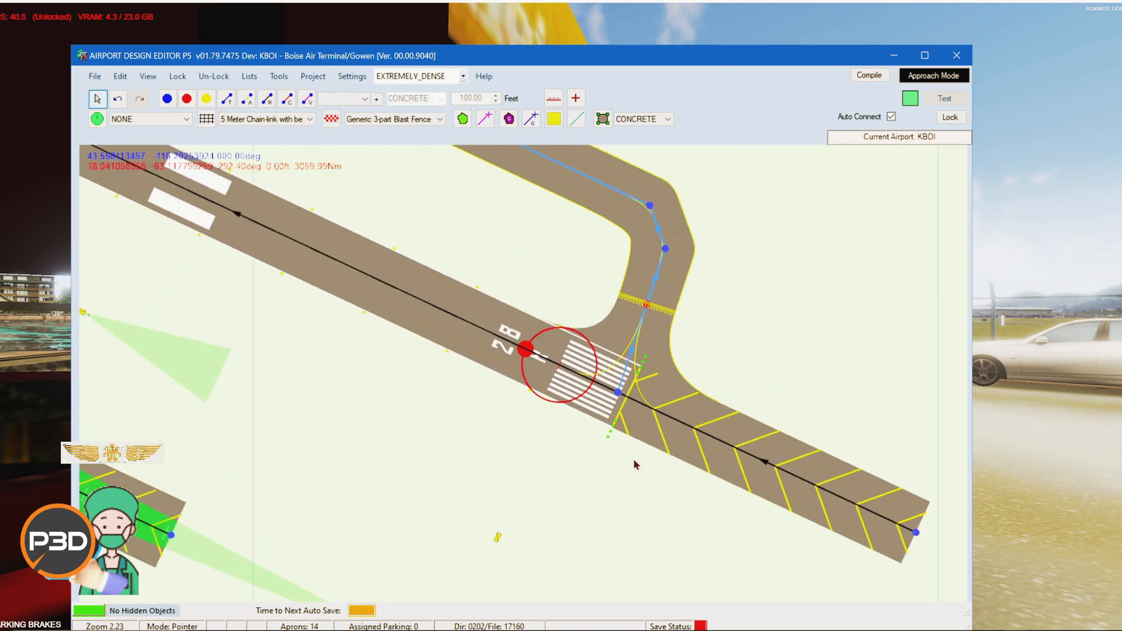
left_click(549, 370)
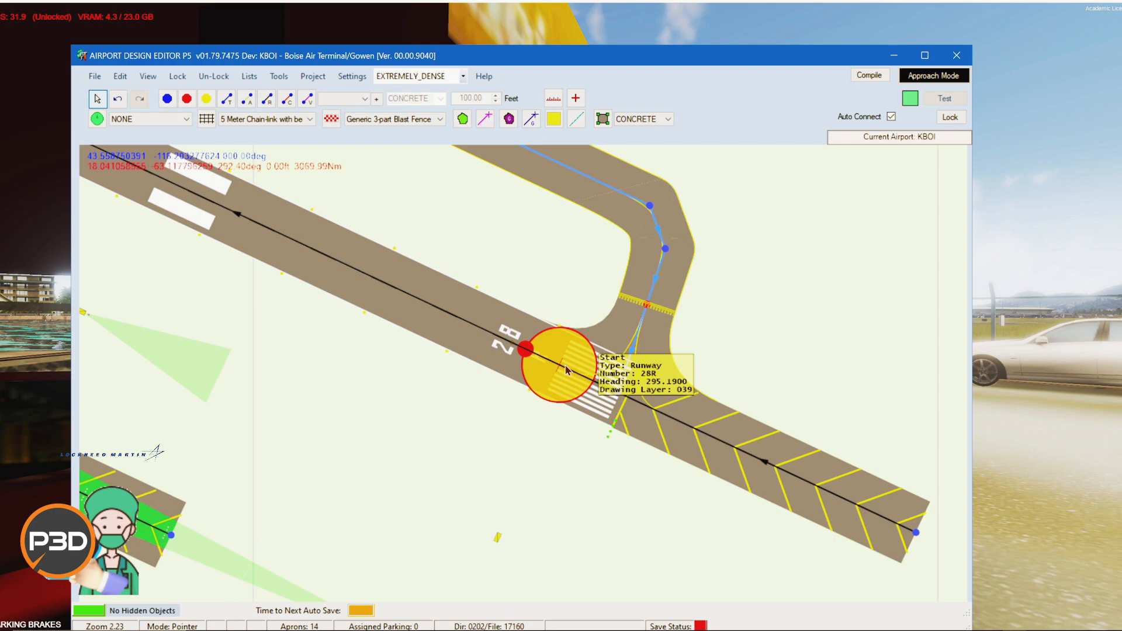
mouse_move(566, 369)
left_mouse_down()
mouse_move(316, 282)
mouse_move(233, 228)
mouse_move(497, 374)
mouse_move(551, 376)
left_mouse_up()
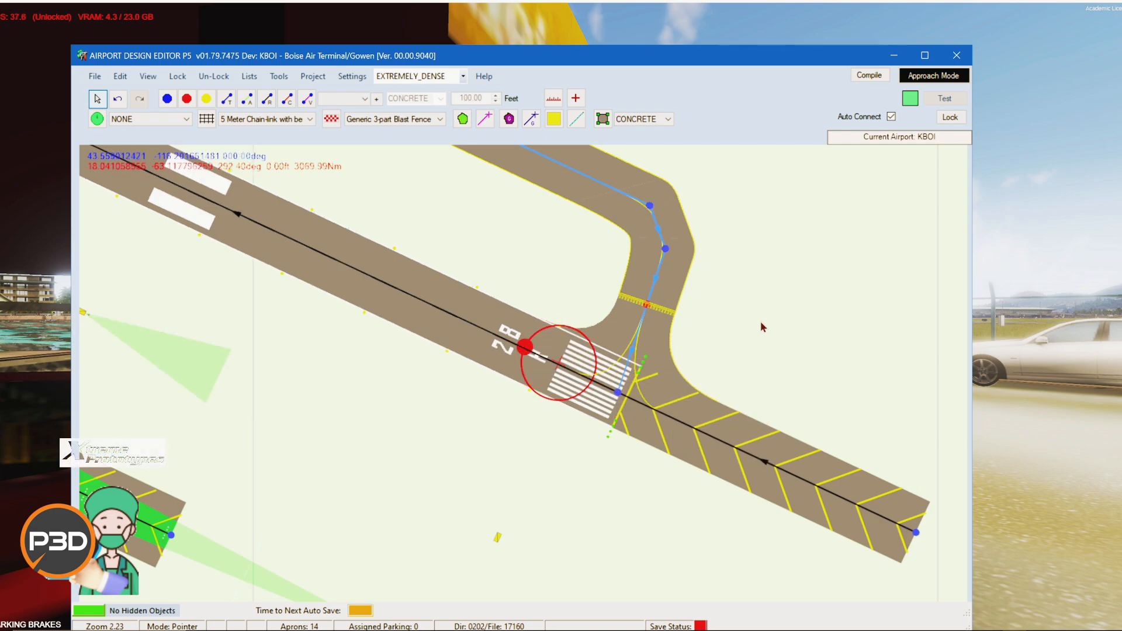
Step: Zoom out to show the whole airport and move the editor window higher on the screen
scroll(830, 336, "down", 6)
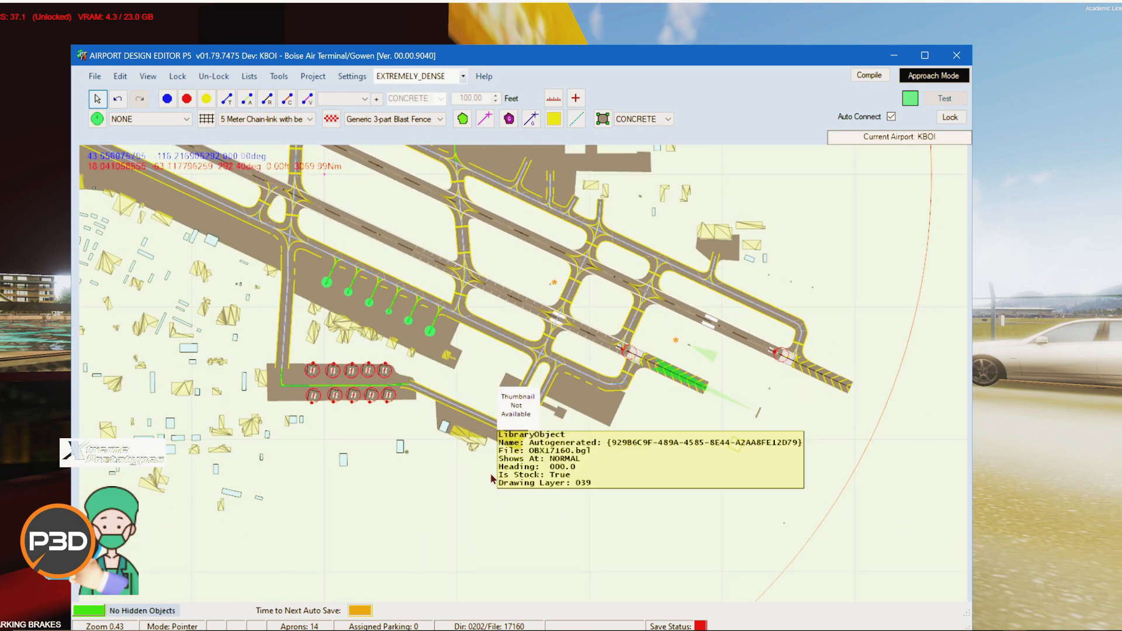
left_click_drag(555, 466, 677, 509)
scroll(502, 381, "down", 2)
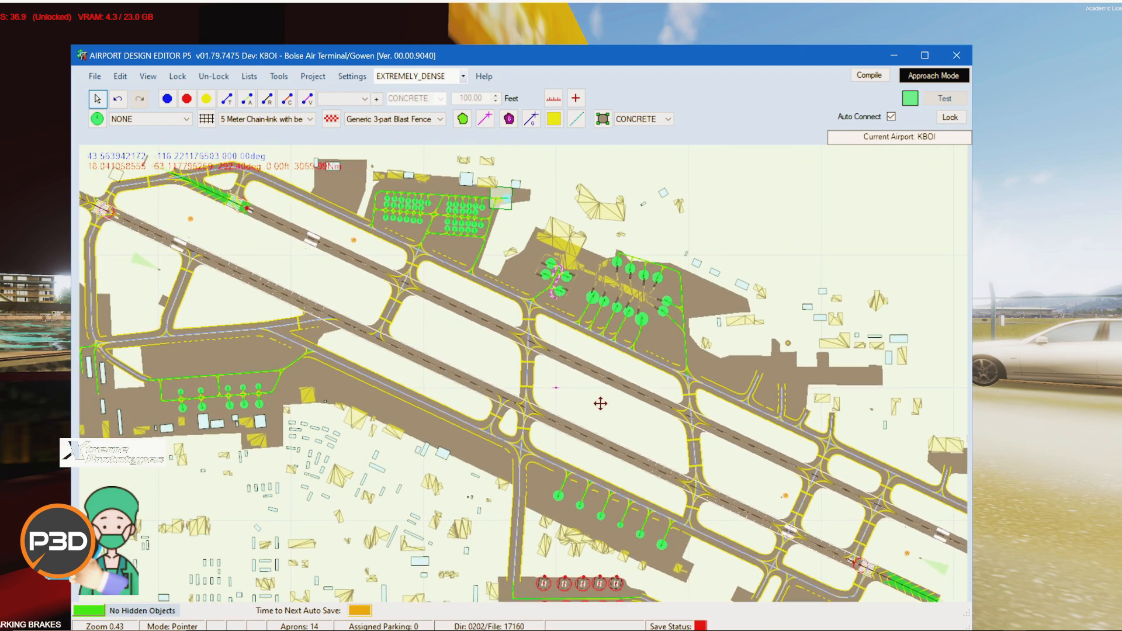
left_click_drag(704, 242, 690, 208)
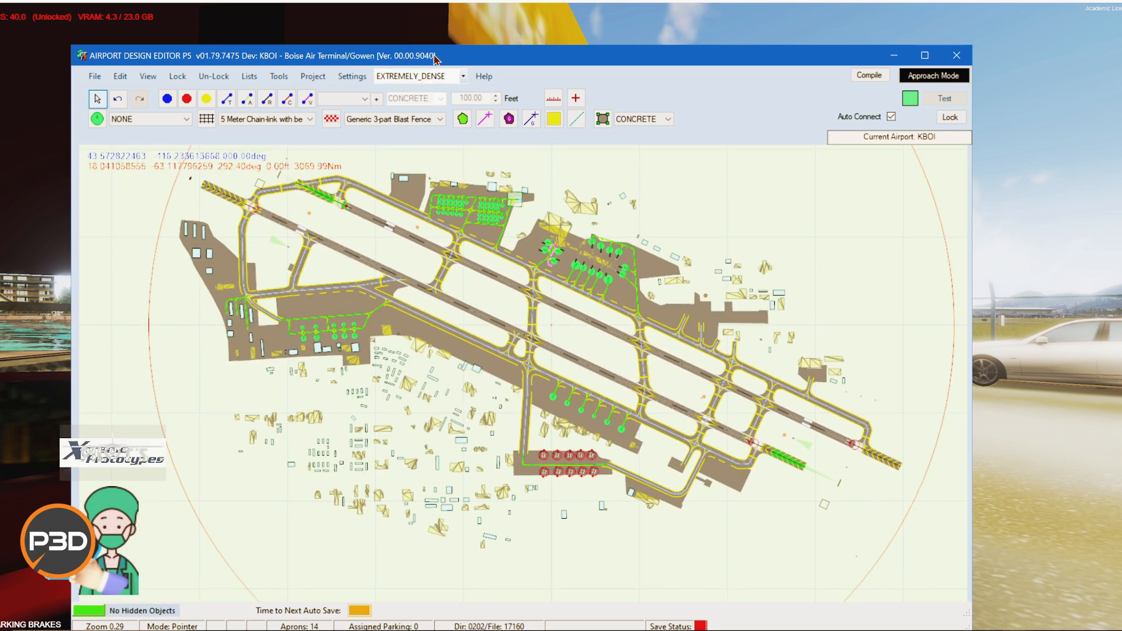
left_click_drag(435, 61, 472, 30)
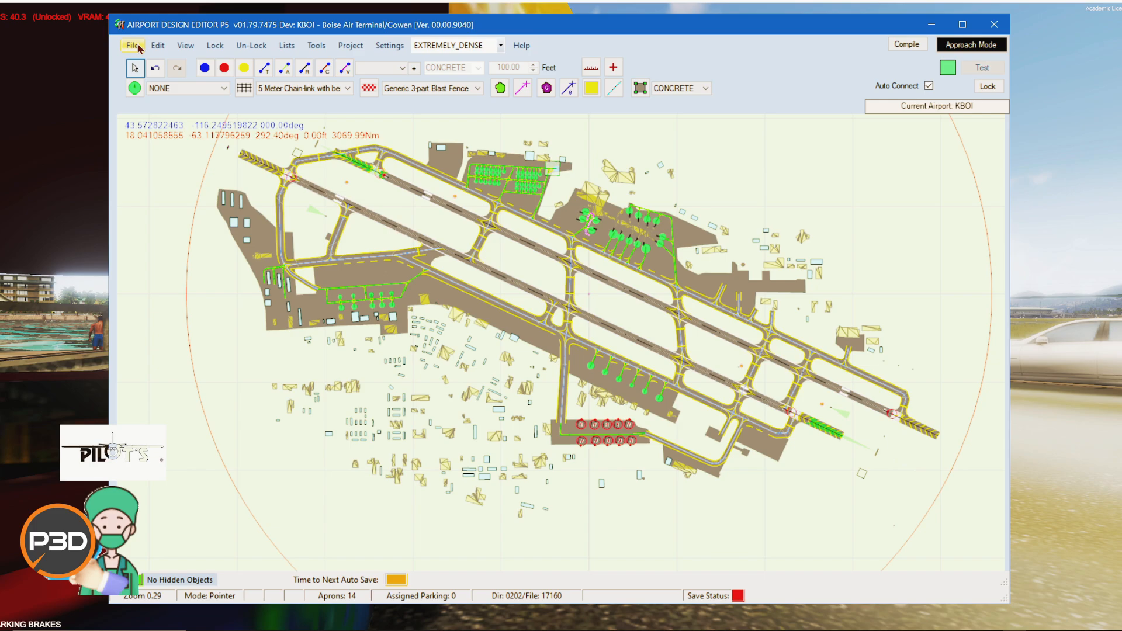
left_click(133, 46)
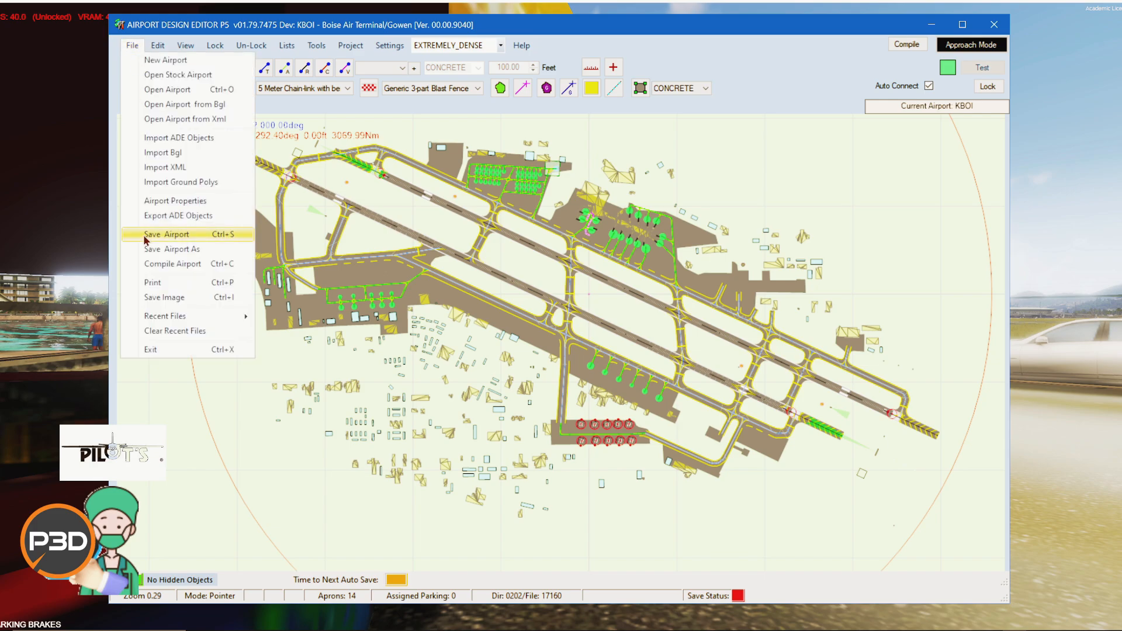
left_click(749, 519)
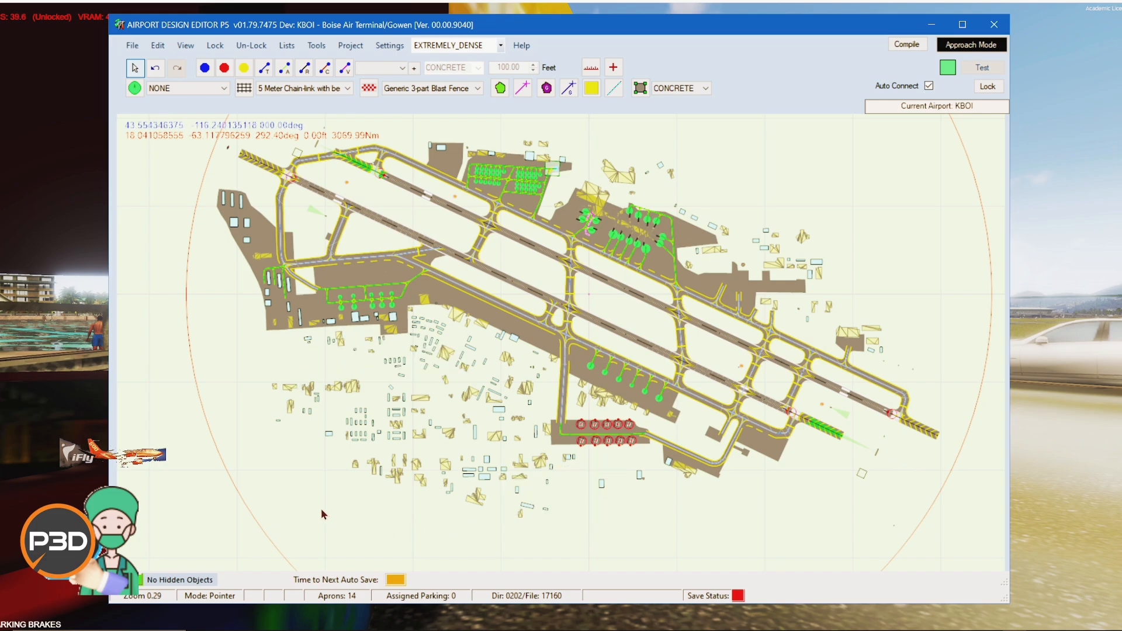
left_click_drag(273, 456, 281, 484)
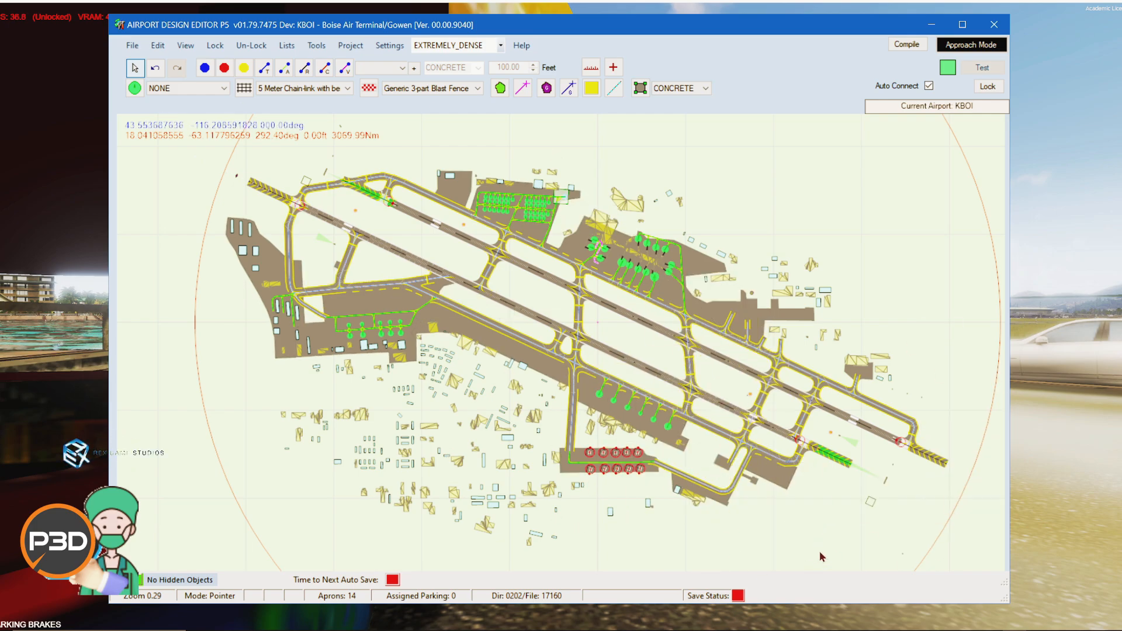
Step: Zoom and pan around the airport to inspect the terminal, cargo and general aviation parking areas
scroll(935, 474, "up", 6)
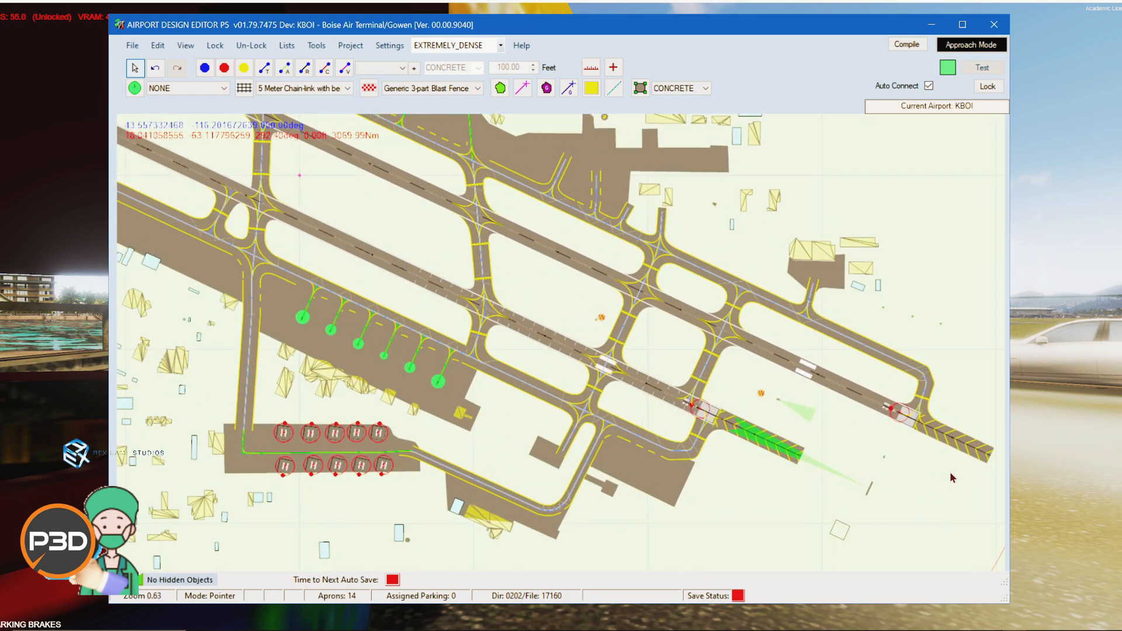
scroll(678, 374, "down", 1)
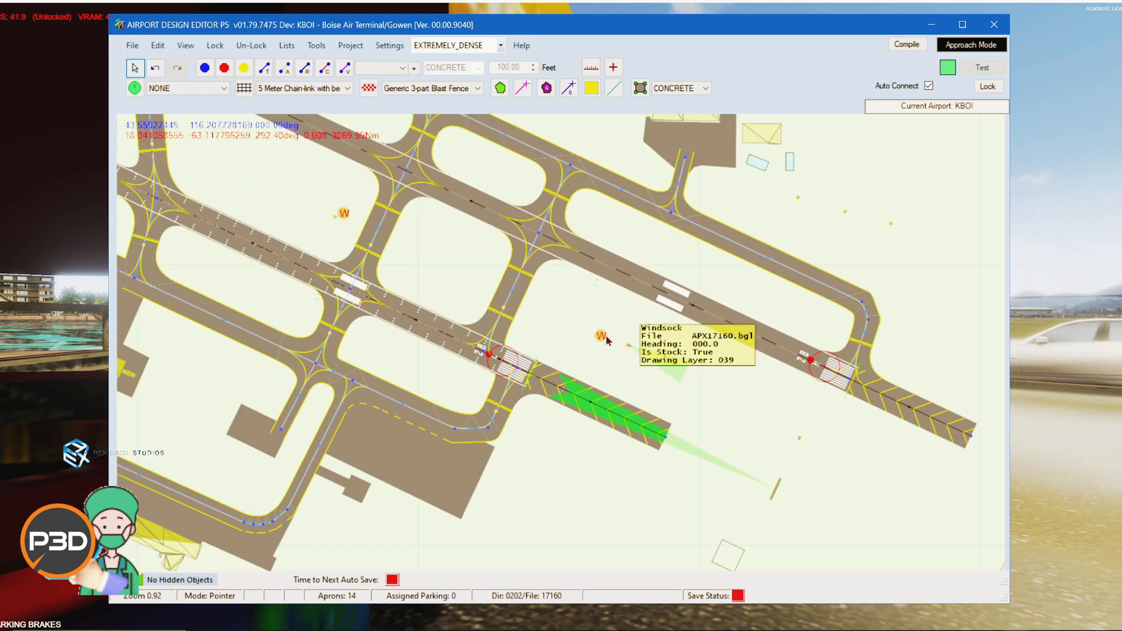
scroll(570, 290, "down", 4)
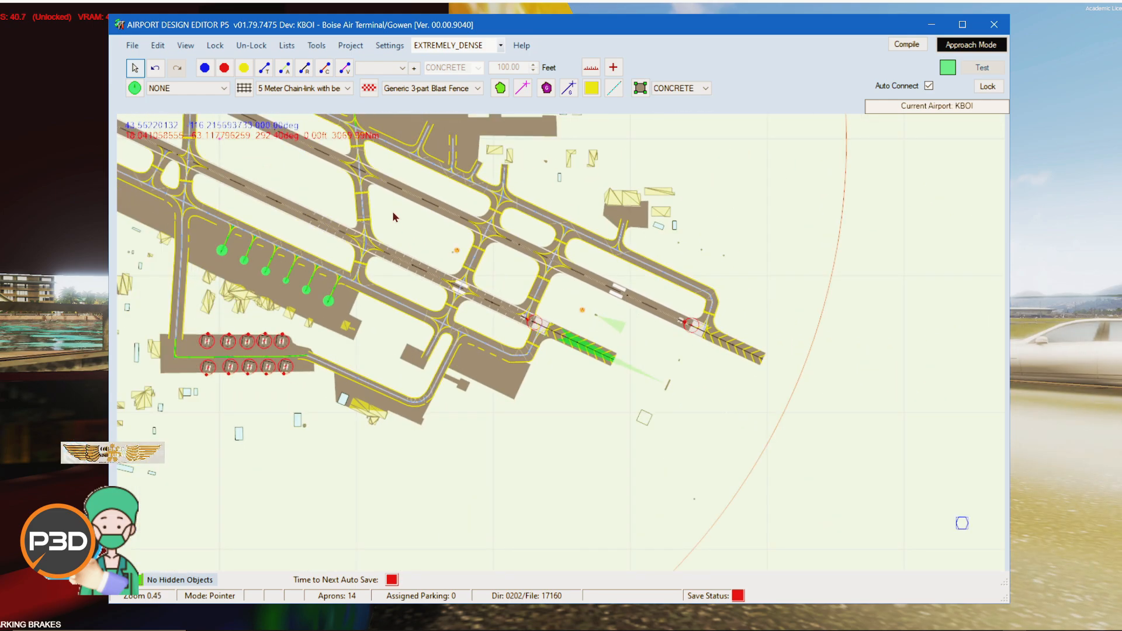
left_click_drag(392, 213, 822, 568)
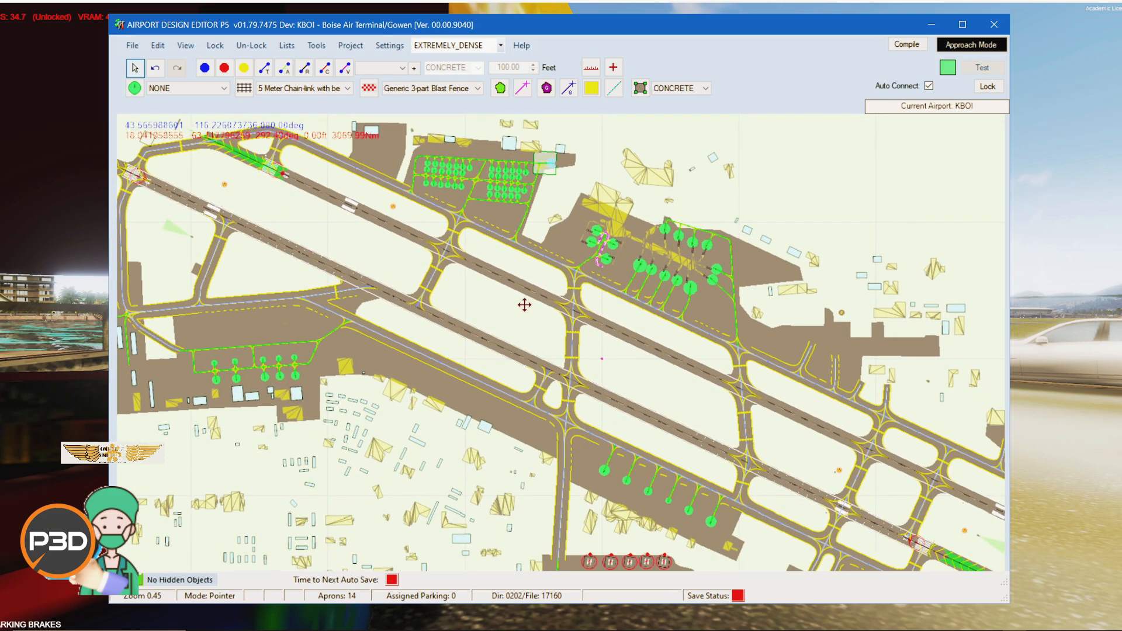
scroll(524, 304, "down", 2)
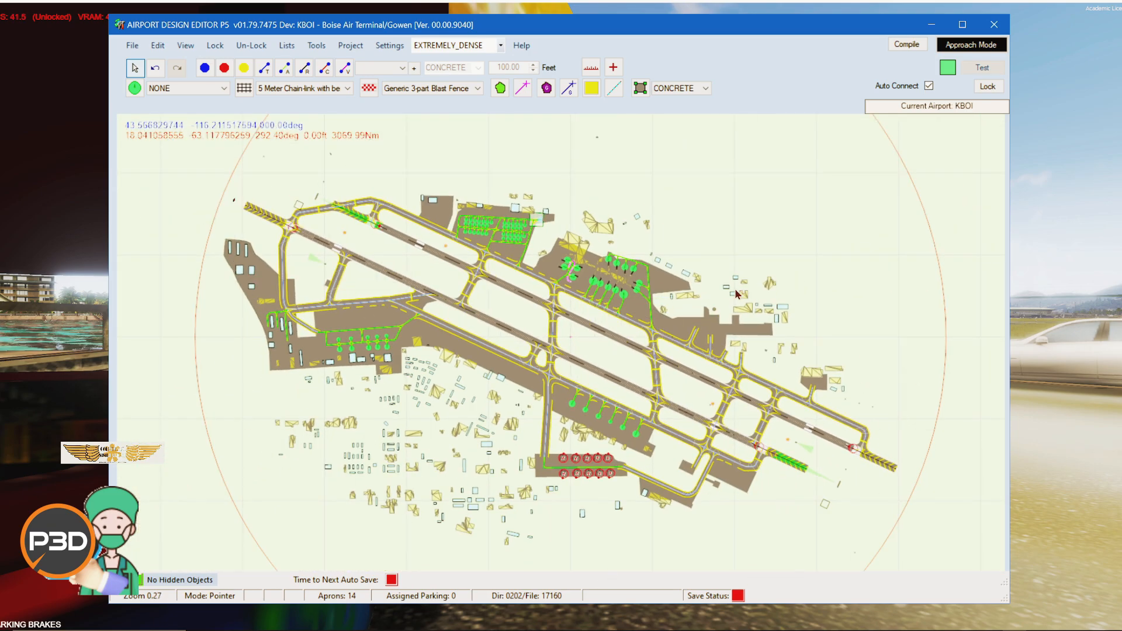
scroll(544, 208, "up", 2)
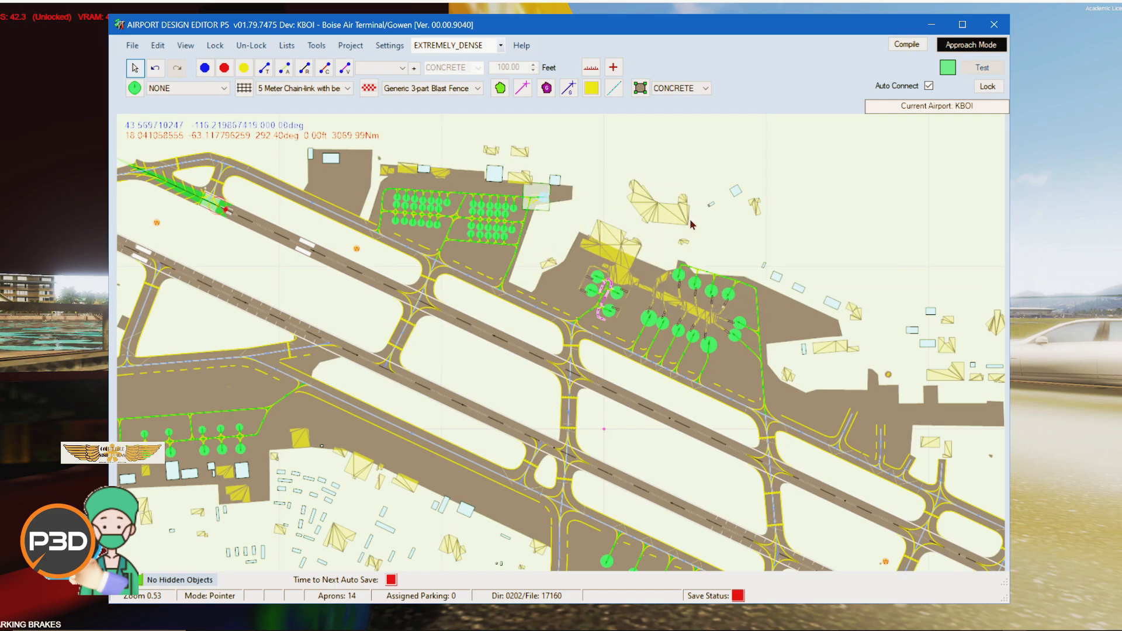
left_click_drag(837, 261, 559, 183)
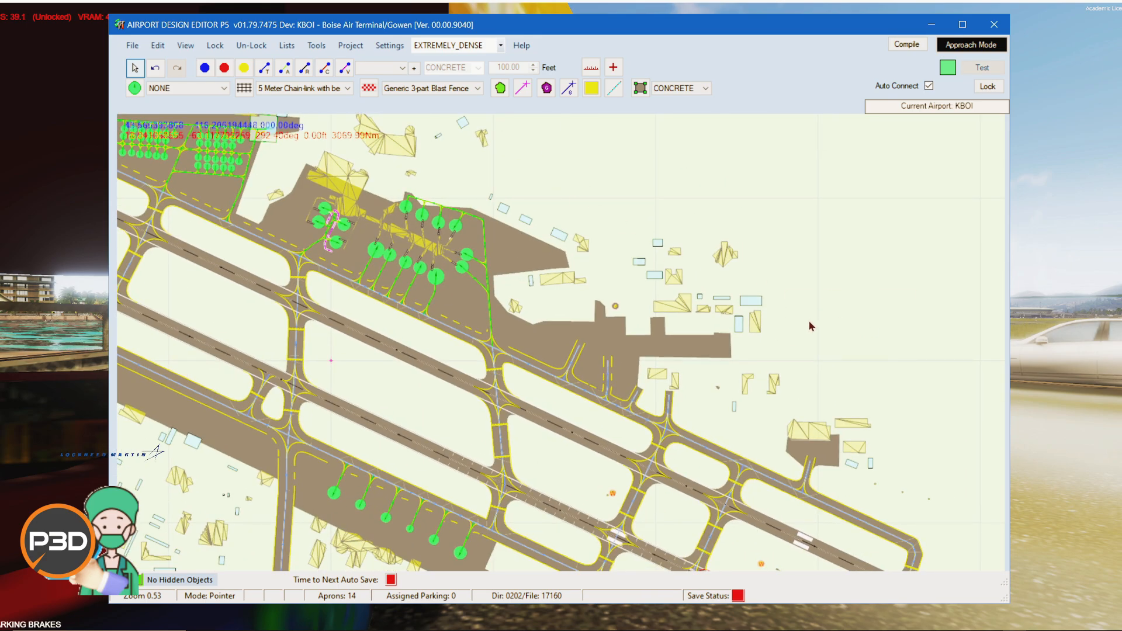
left_click_drag(809, 322, 992, 374)
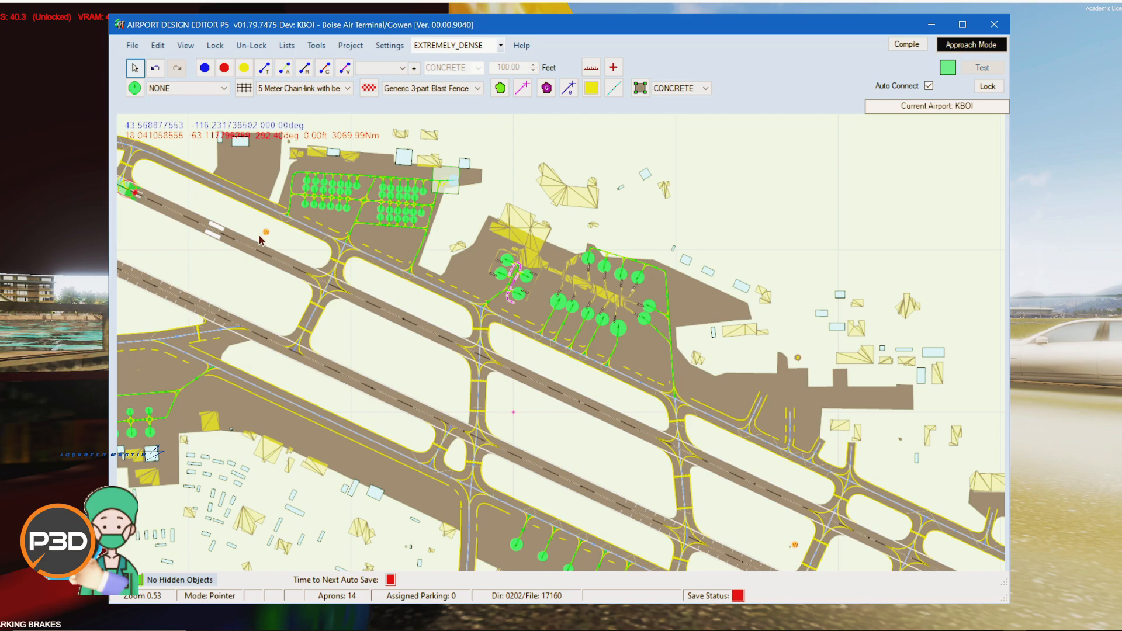
mouse_move(266, 235)
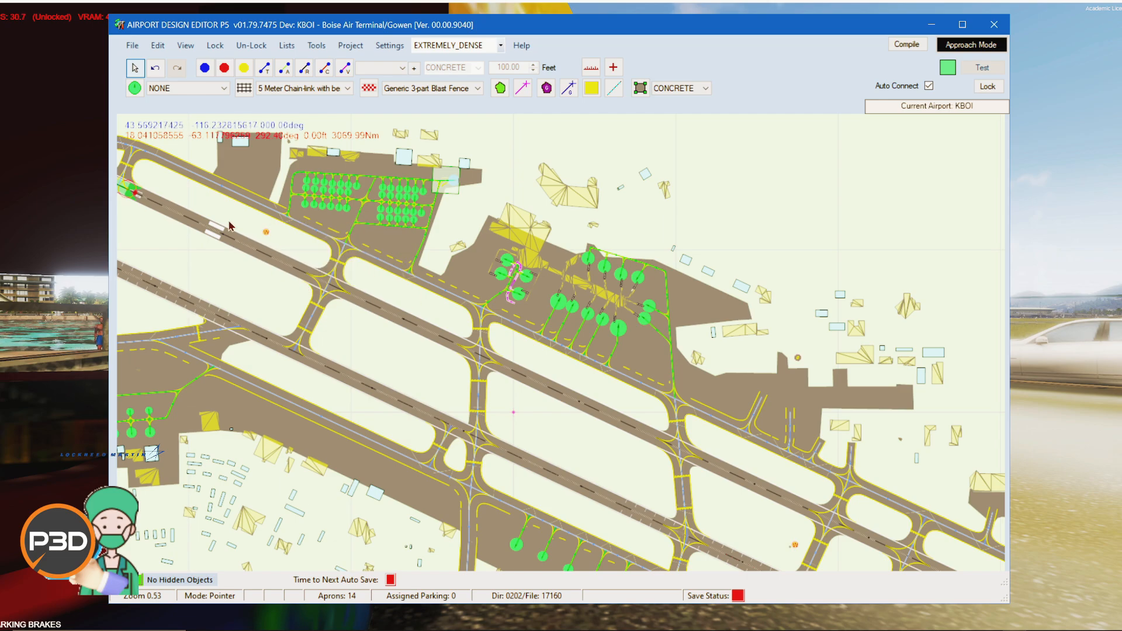
left_click_drag(164, 256, 531, 298)
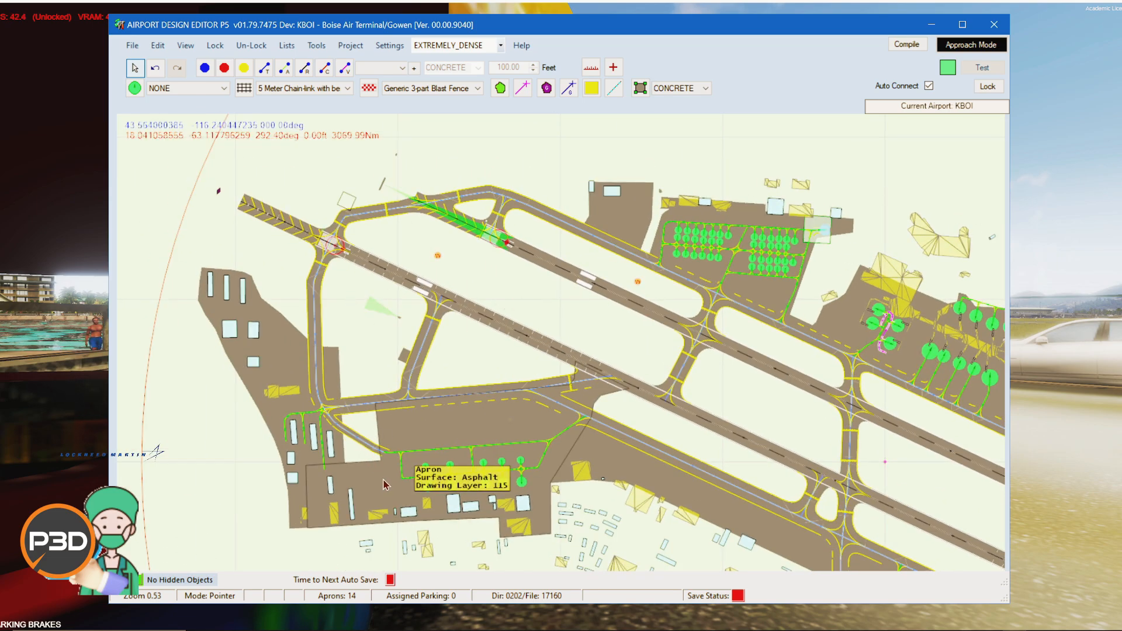
Step: Pan and zoom to examine the southern apron with its parking spots and helipads
left_click_drag(408, 444, 336, 32)
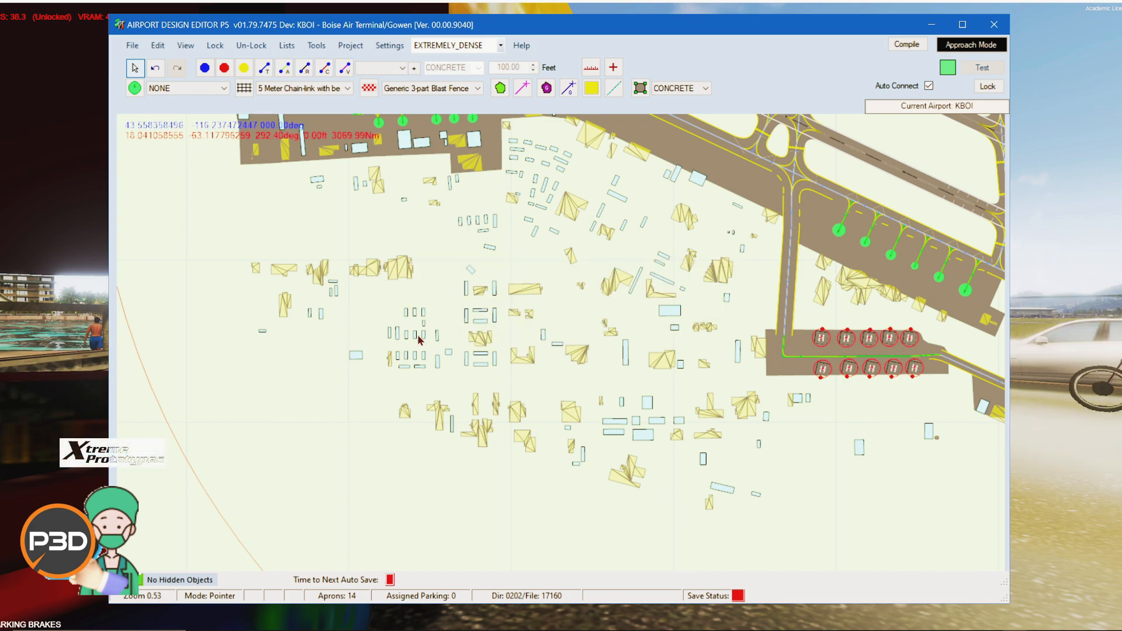
mouse_move(425, 340)
mouse_move(517, 294)
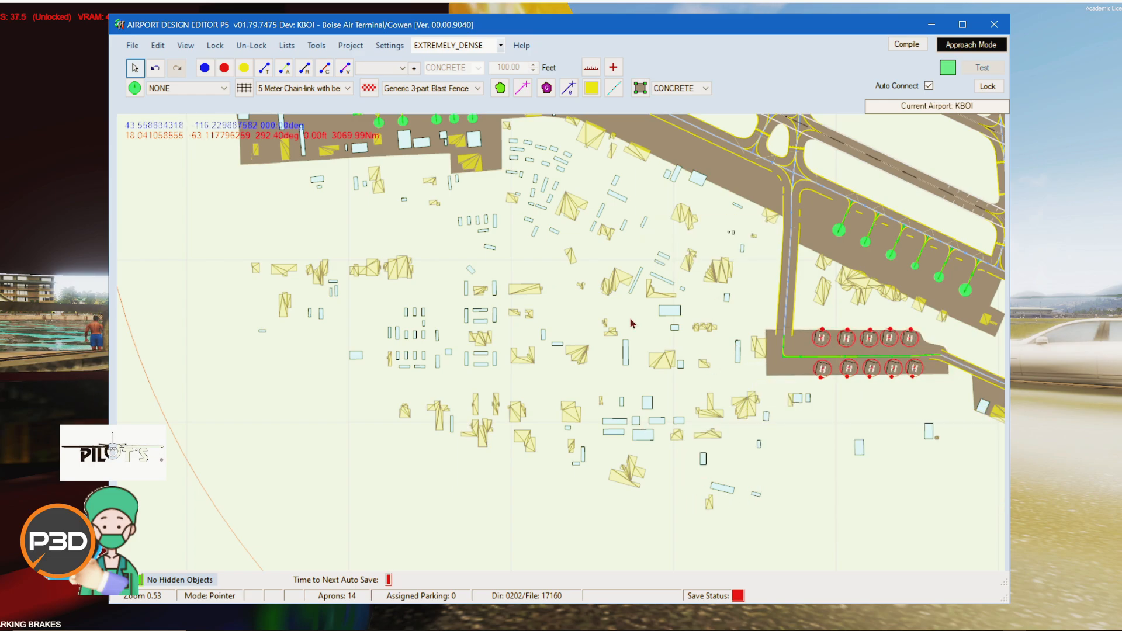
left_click_drag(685, 258, 339, 295)
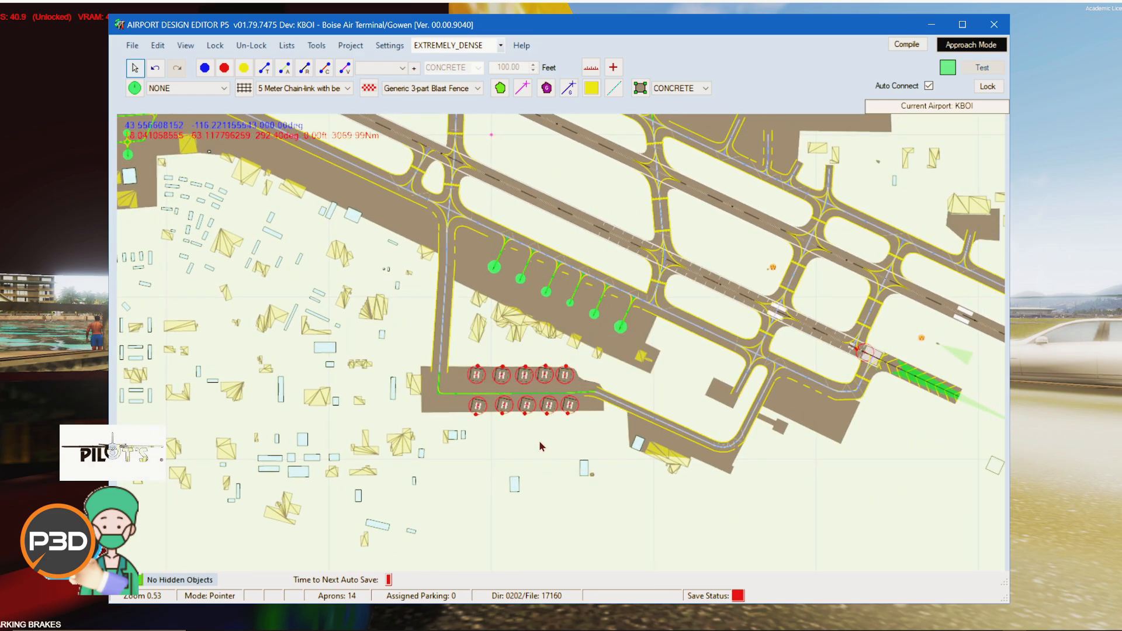
scroll(540, 447, "up", 2)
scroll(537, 505, "up", 1)
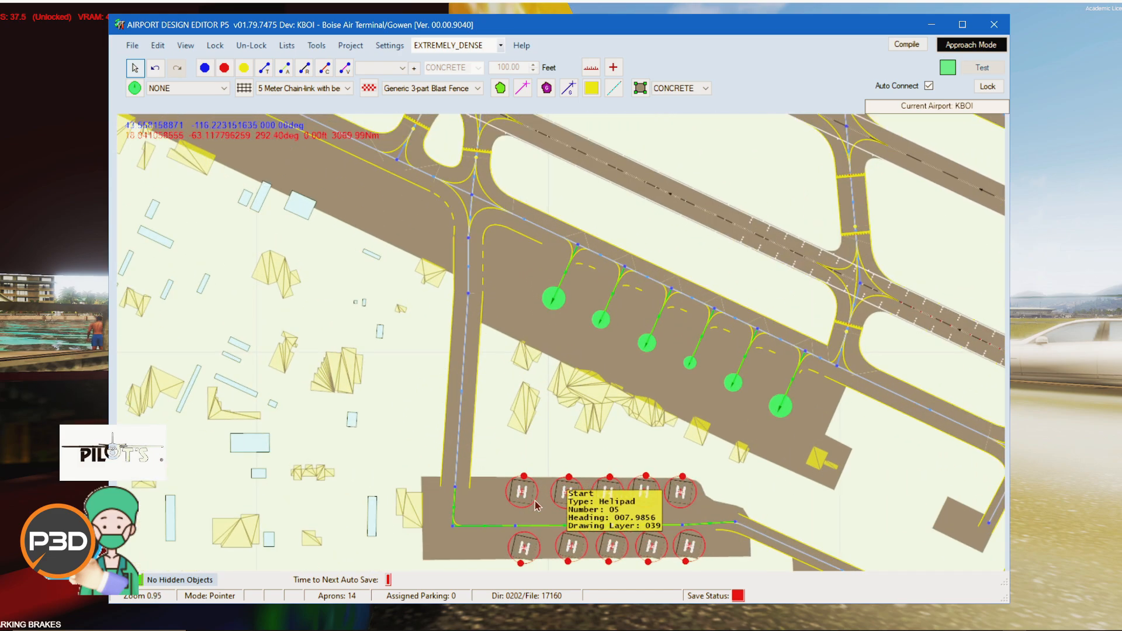
scroll(587, 431, "up", 1)
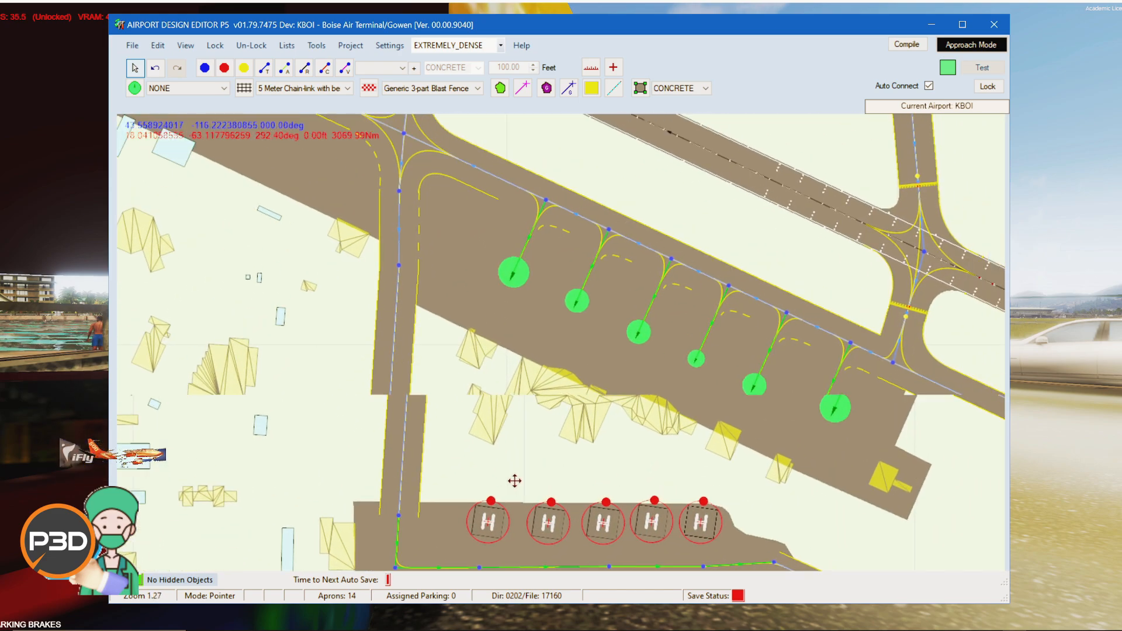
left_click_drag(514, 481, 564, 439)
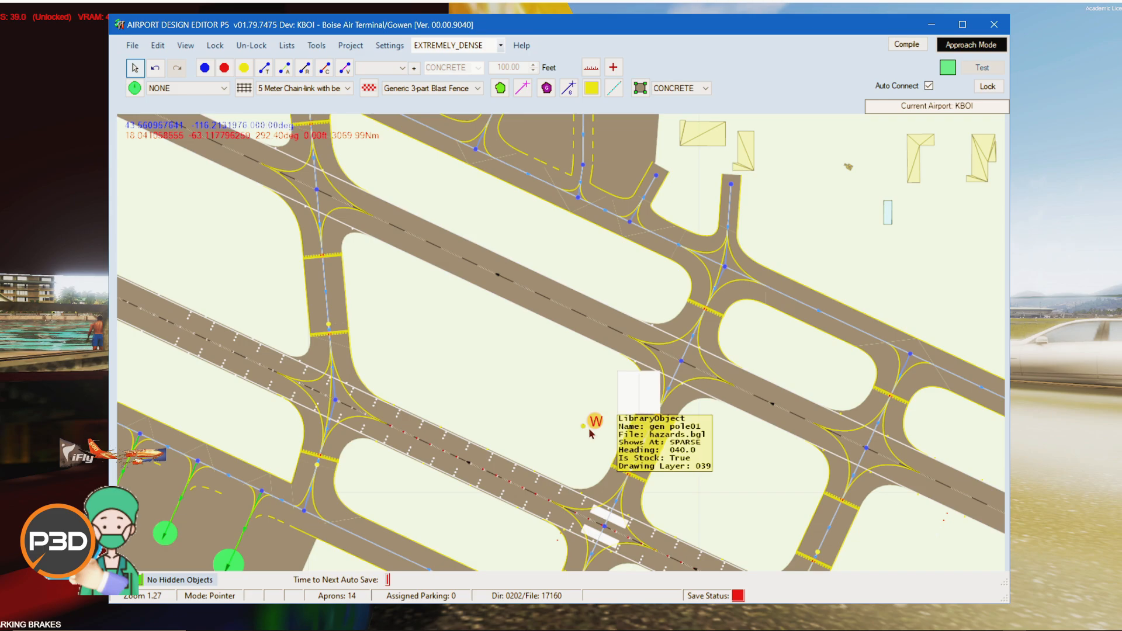
Step: Pan around both runway 28 thresholds and inspect the library objects placed beside them
left_click_drag(583, 430, 590, 403)
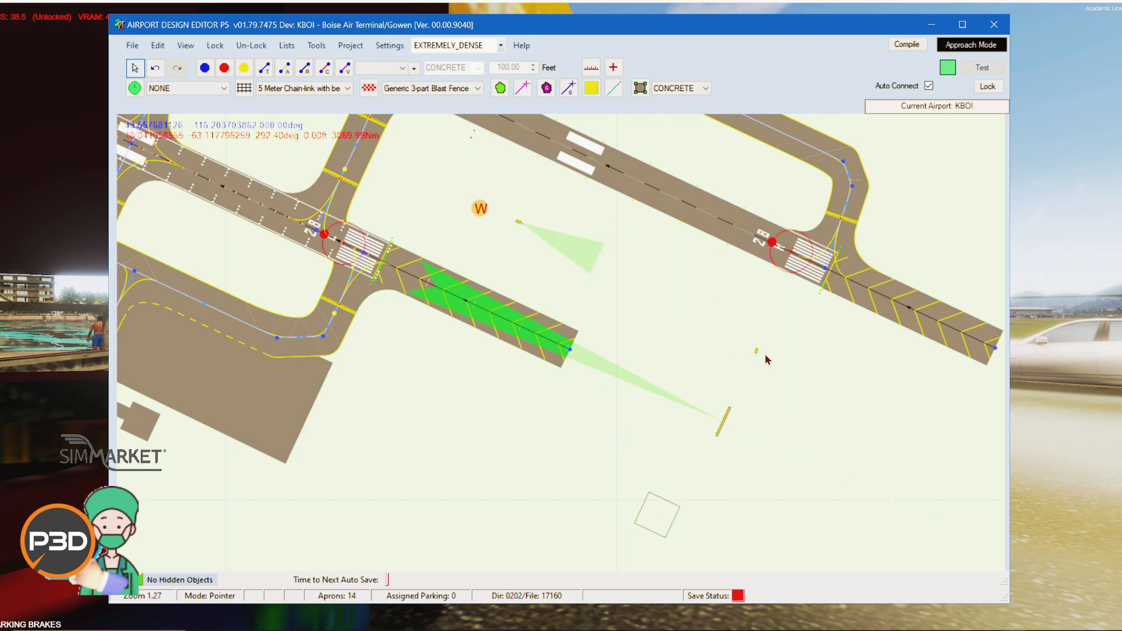
mouse_move(757, 357)
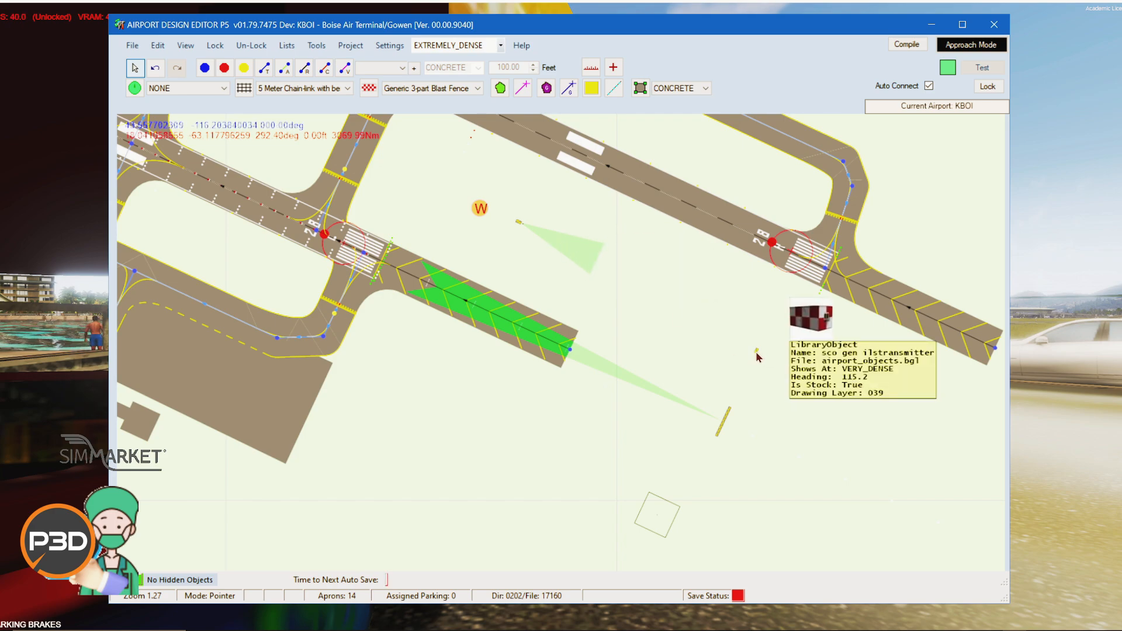
mouse_move(521, 226)
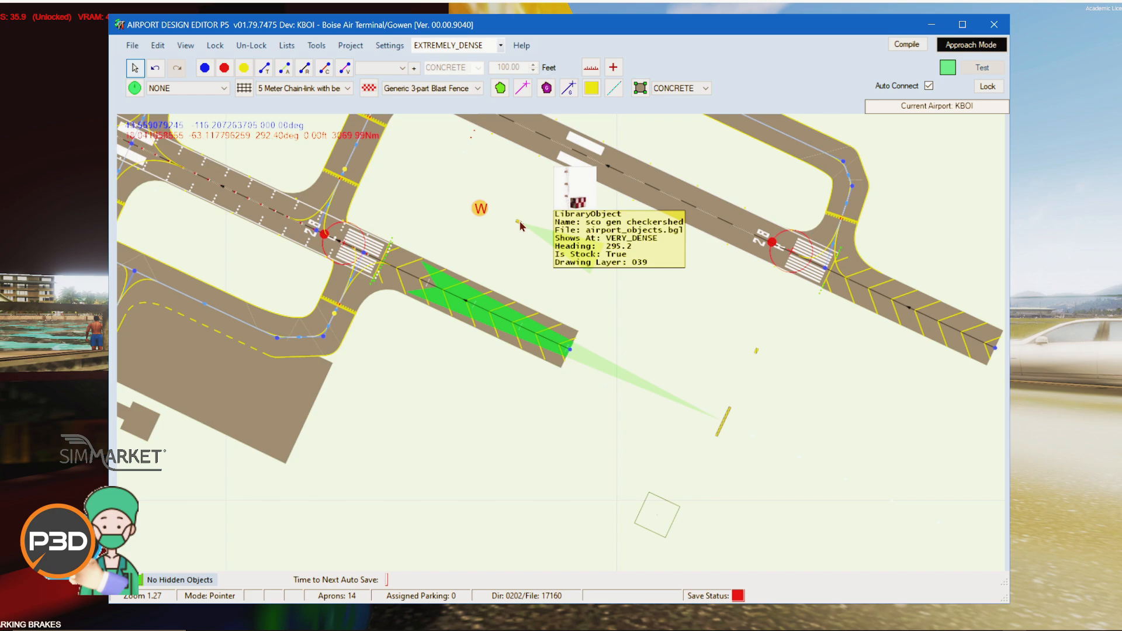
left_click_drag(527, 196, 590, 360)
mouse_move(541, 372)
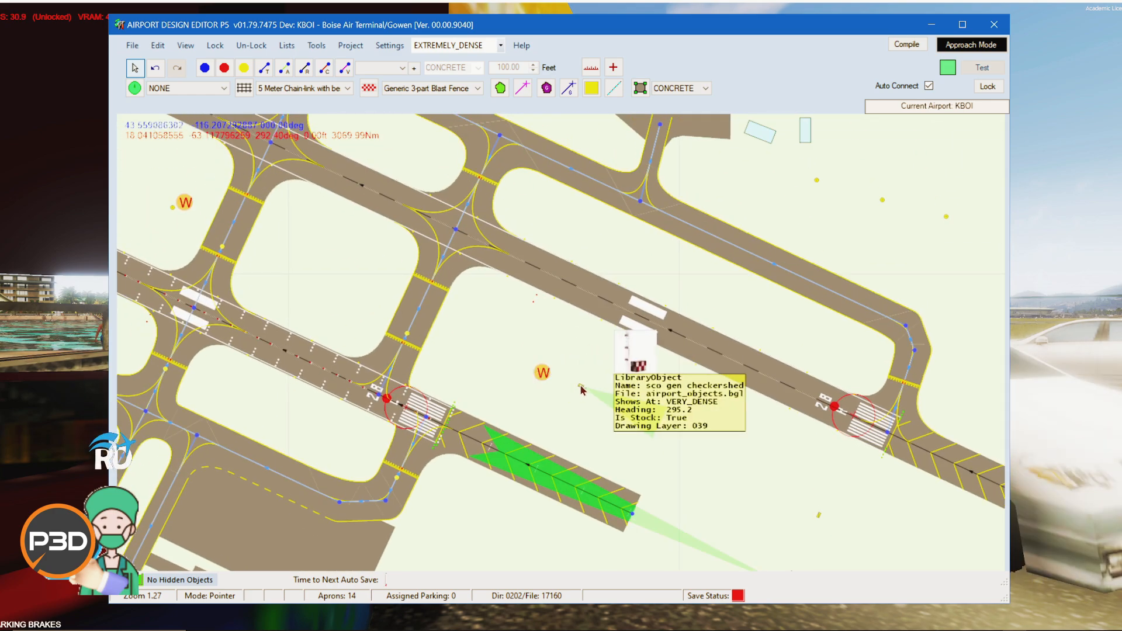
left_click_drag(830, 231, 608, 408)
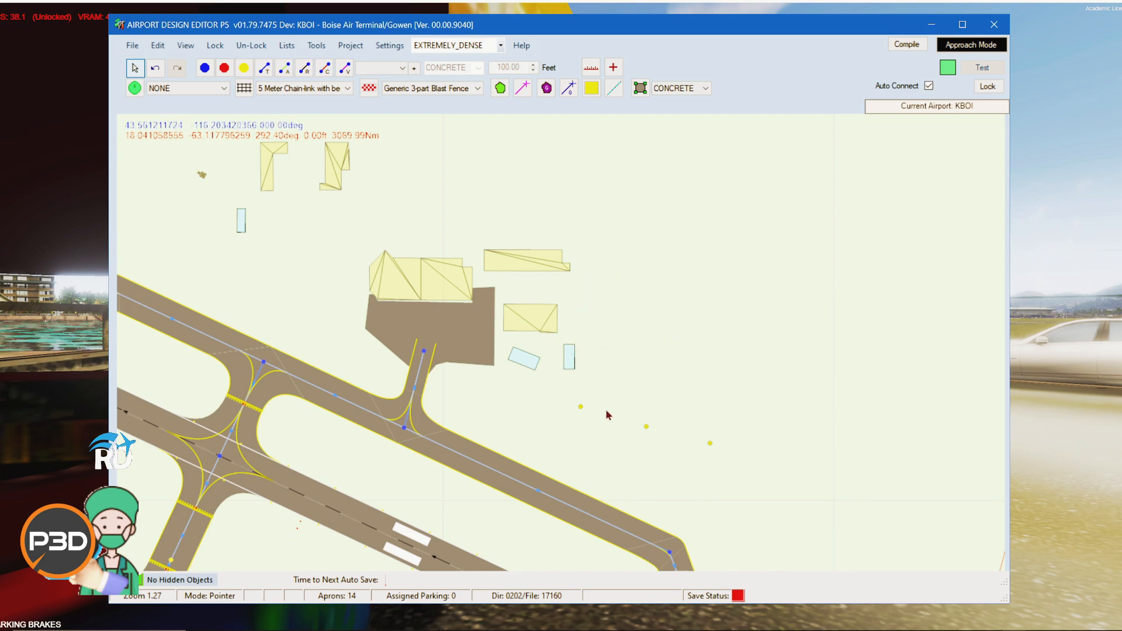
mouse_move(581, 411)
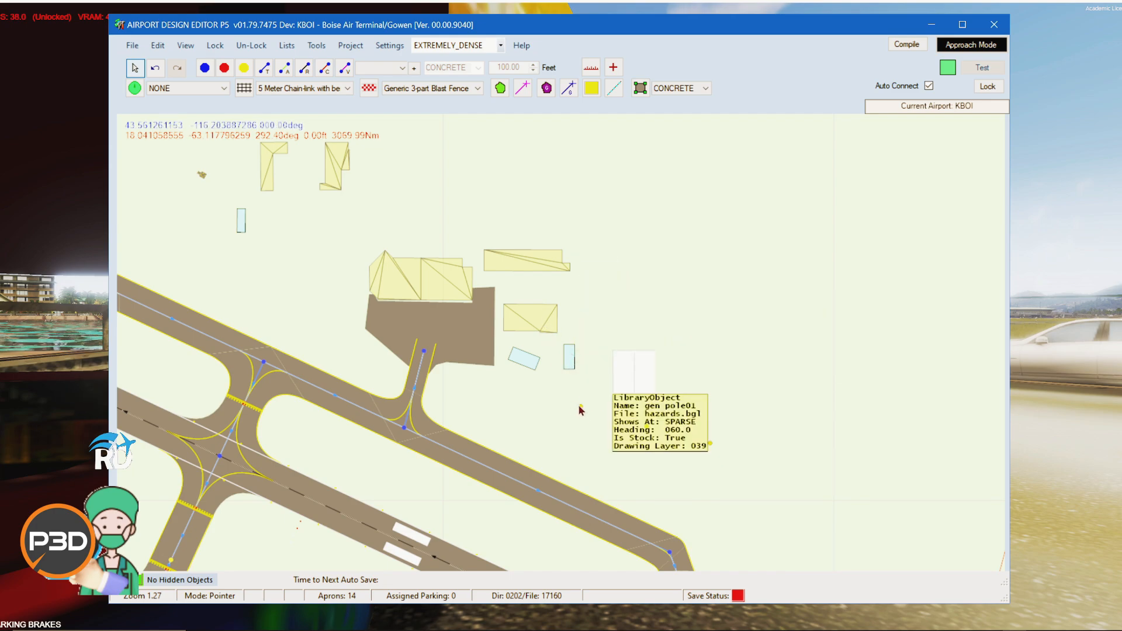
left_click_drag(741, 462, 594, 166)
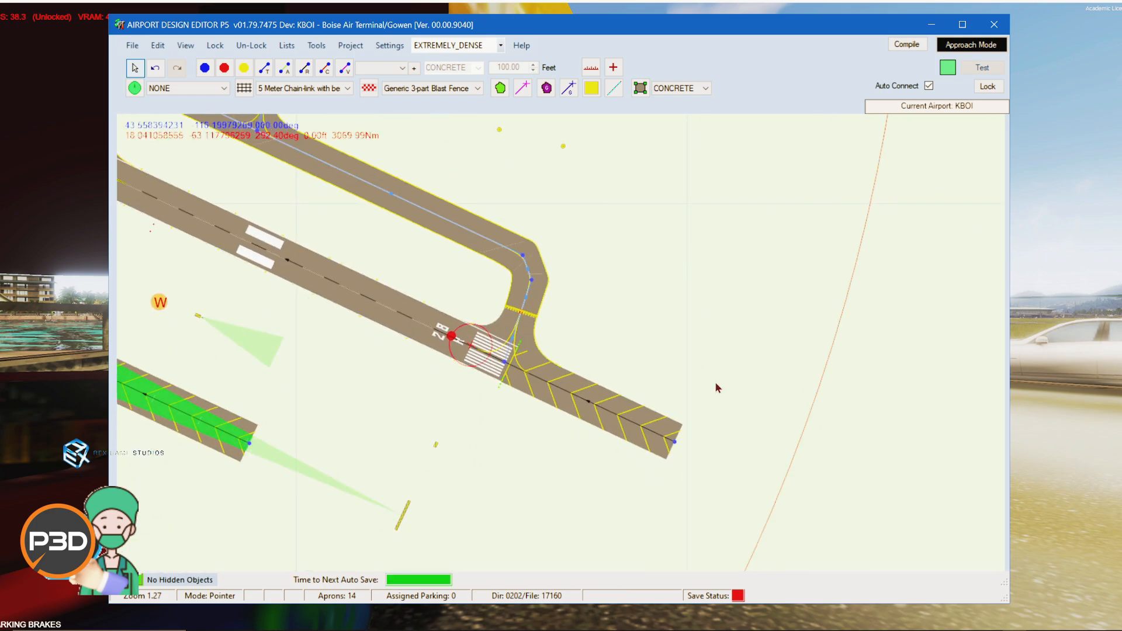
Step: Zoom out and pan to view the entire airport layout
scroll(648, 379, "down", 10)
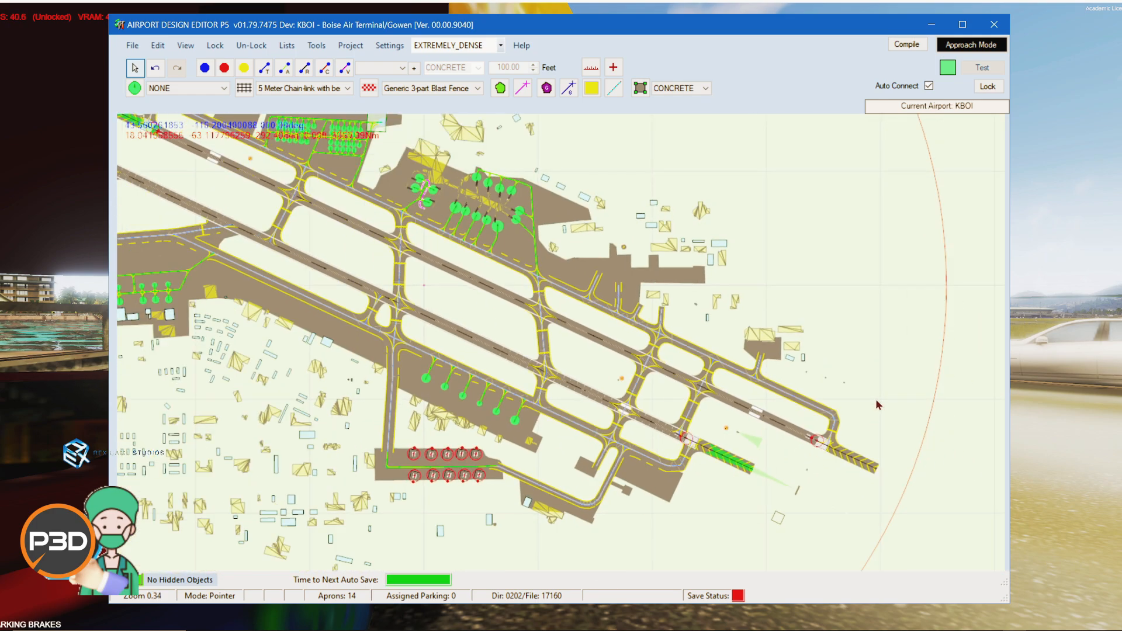
left_click_drag(790, 198, 822, 155)
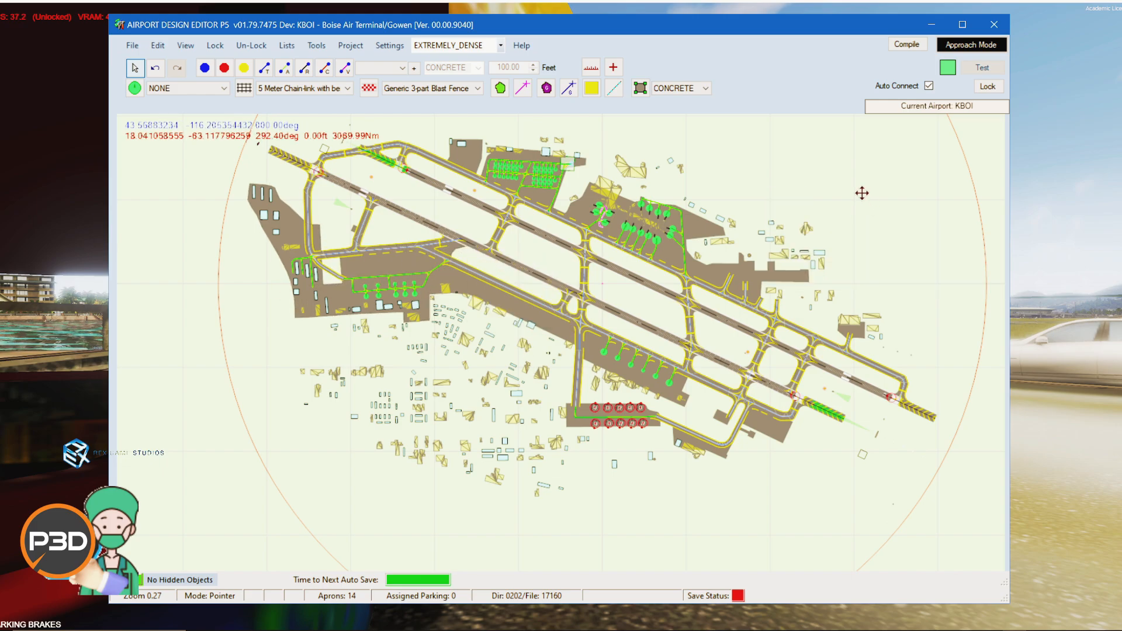
left_click_drag(862, 193, 863, 226)
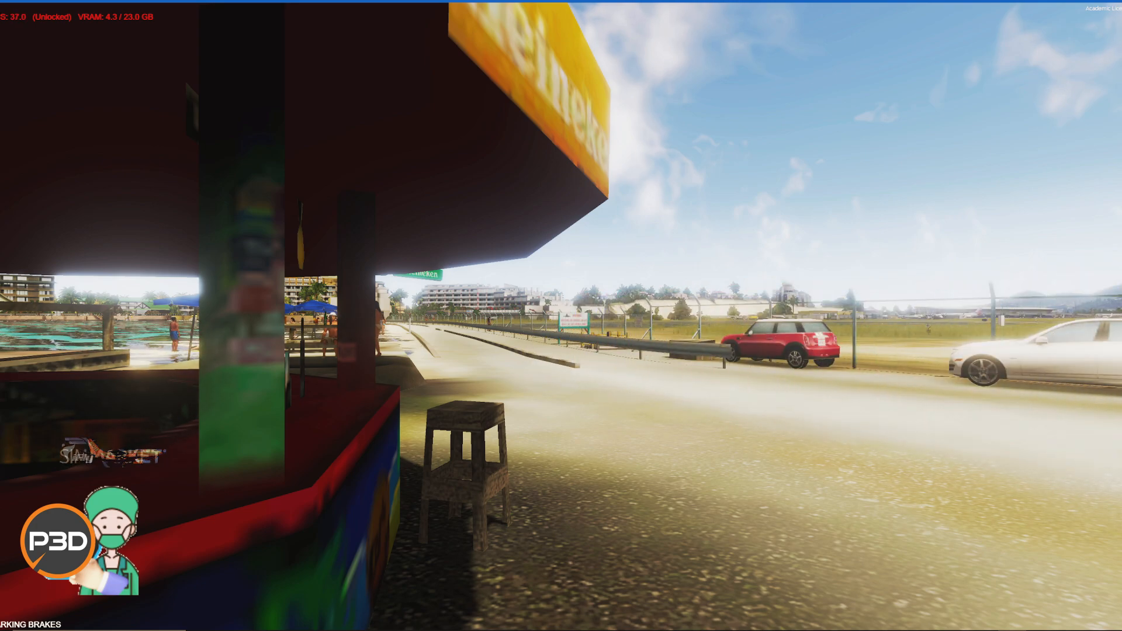
Step: Switch to File Explorer and browse the FlyTampa-StMaarten add-on's scripts and effects folders
key("alt+Tab")
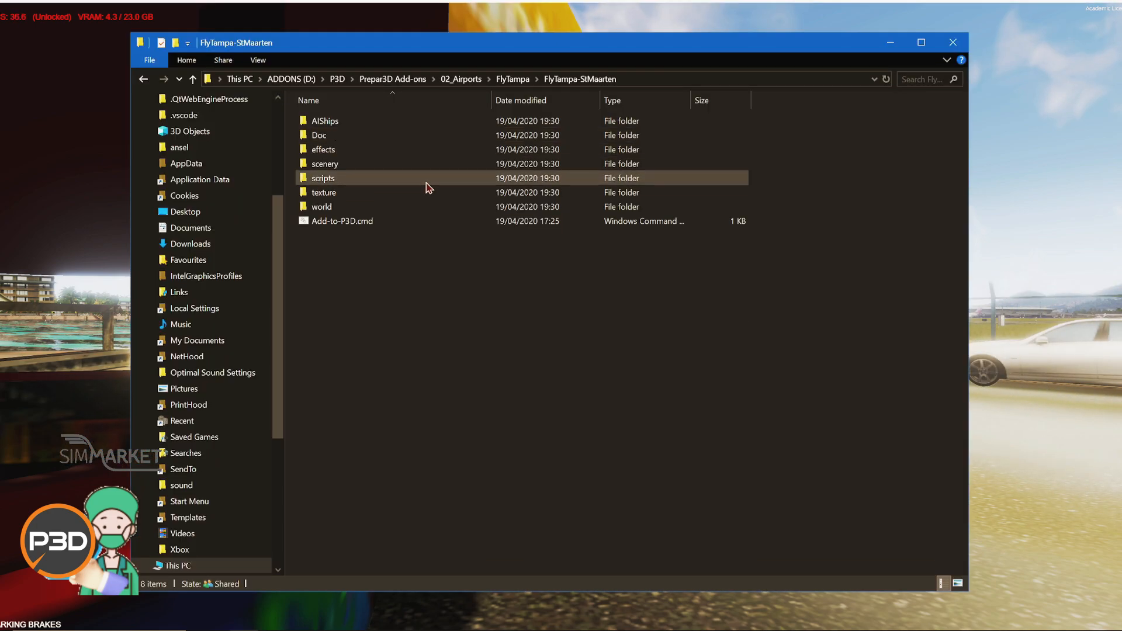
left_click_drag(443, 47, 447, 74)
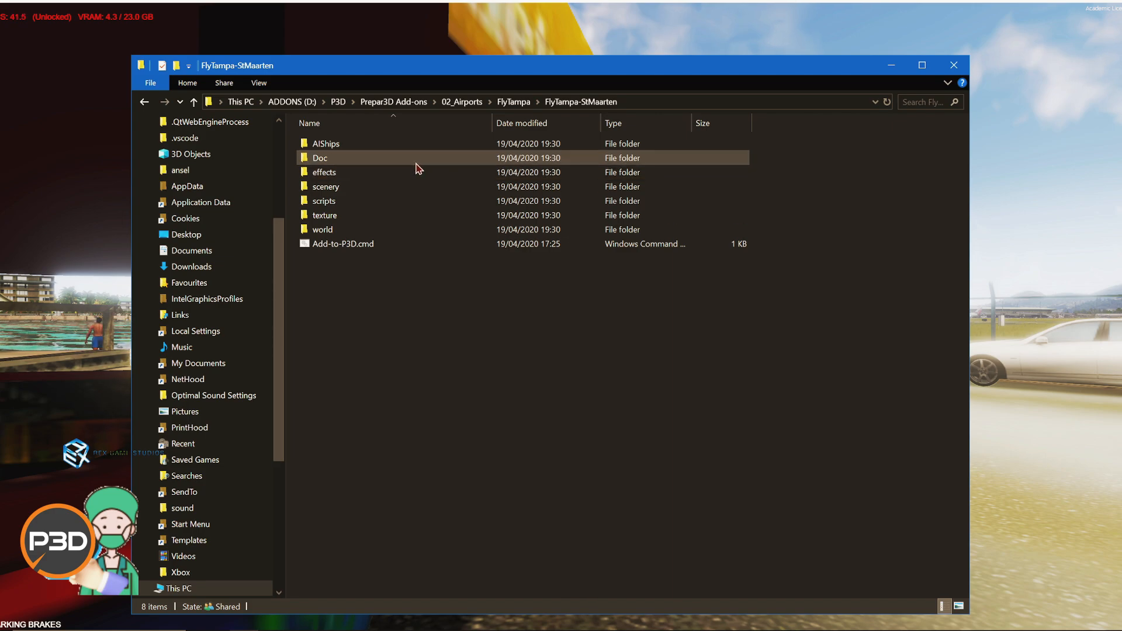
left_click(341, 232)
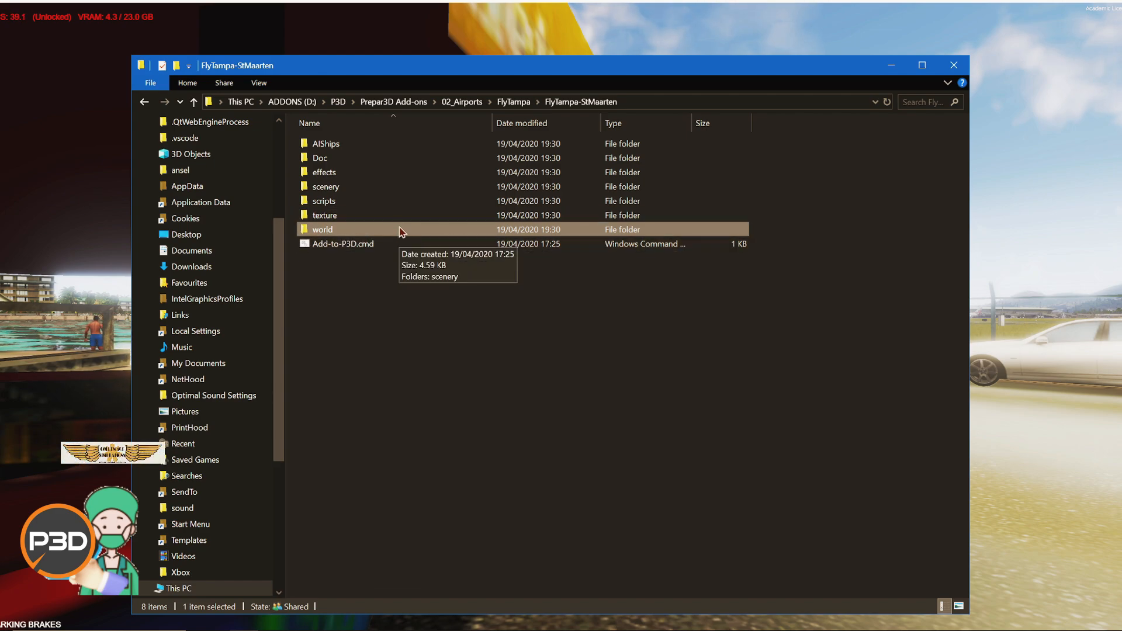
left_click(367, 149)
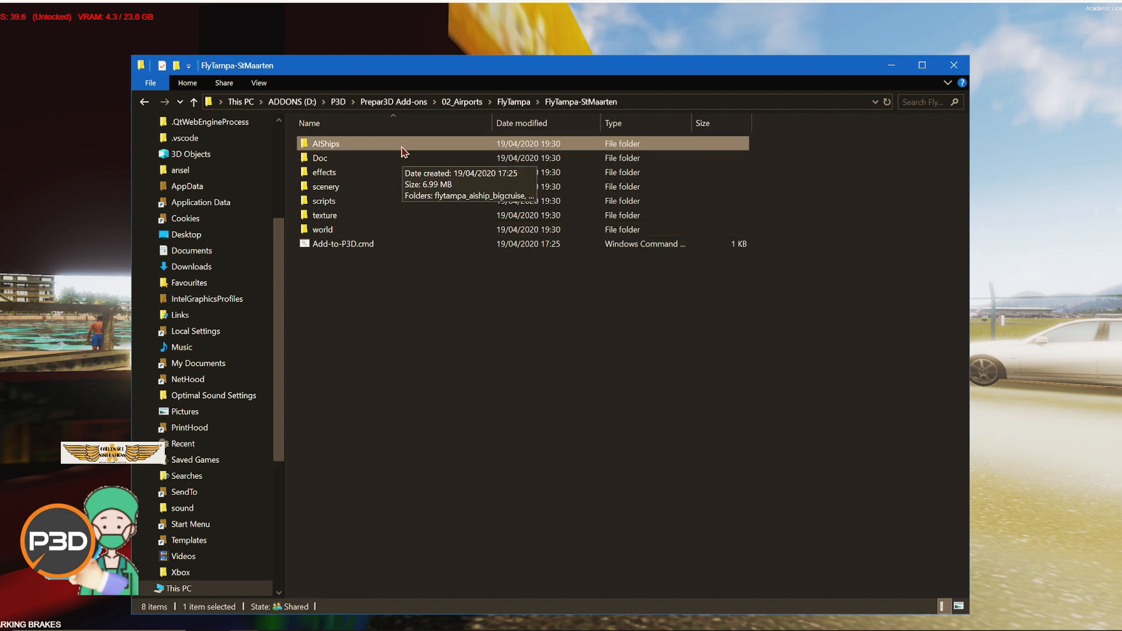
left_click(395, 203)
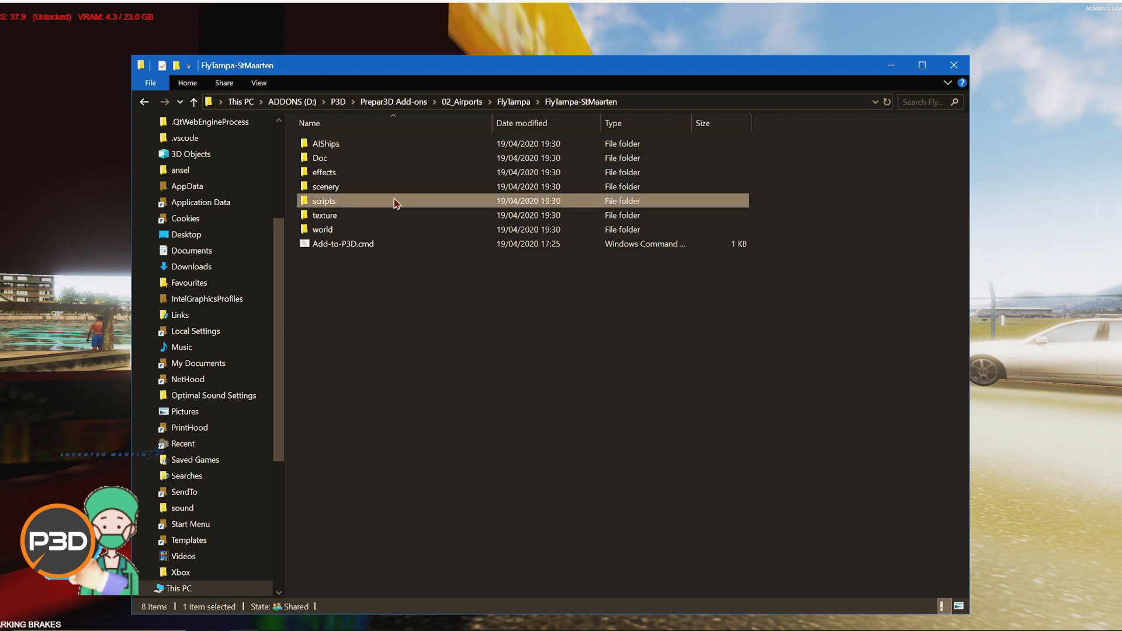
double_click(395, 203)
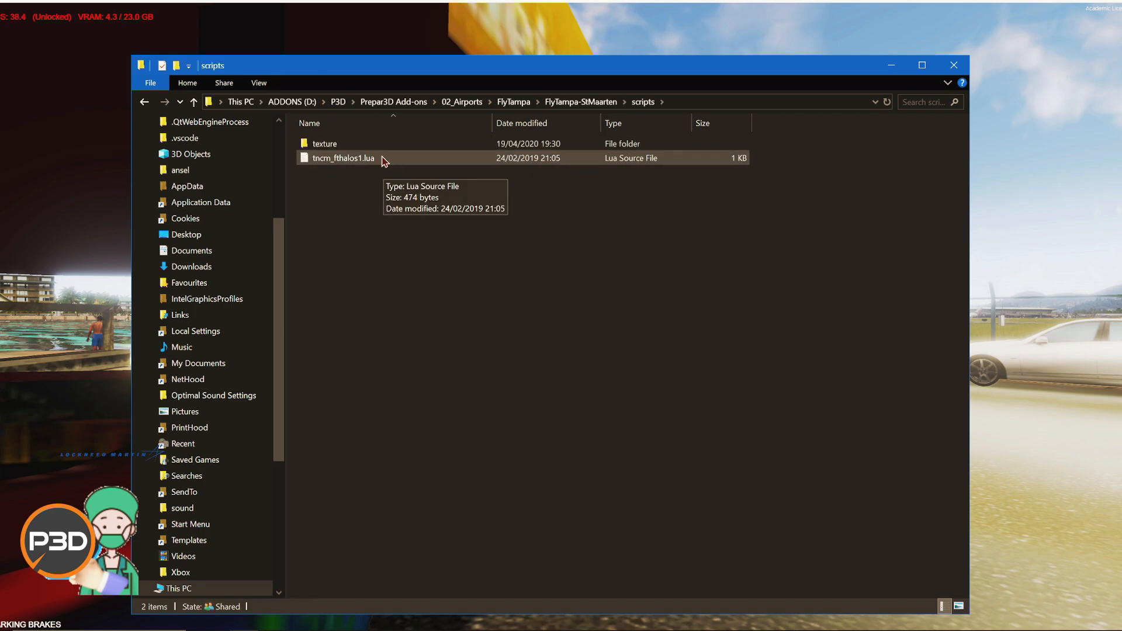
left_click(575, 102)
double_click(388, 172)
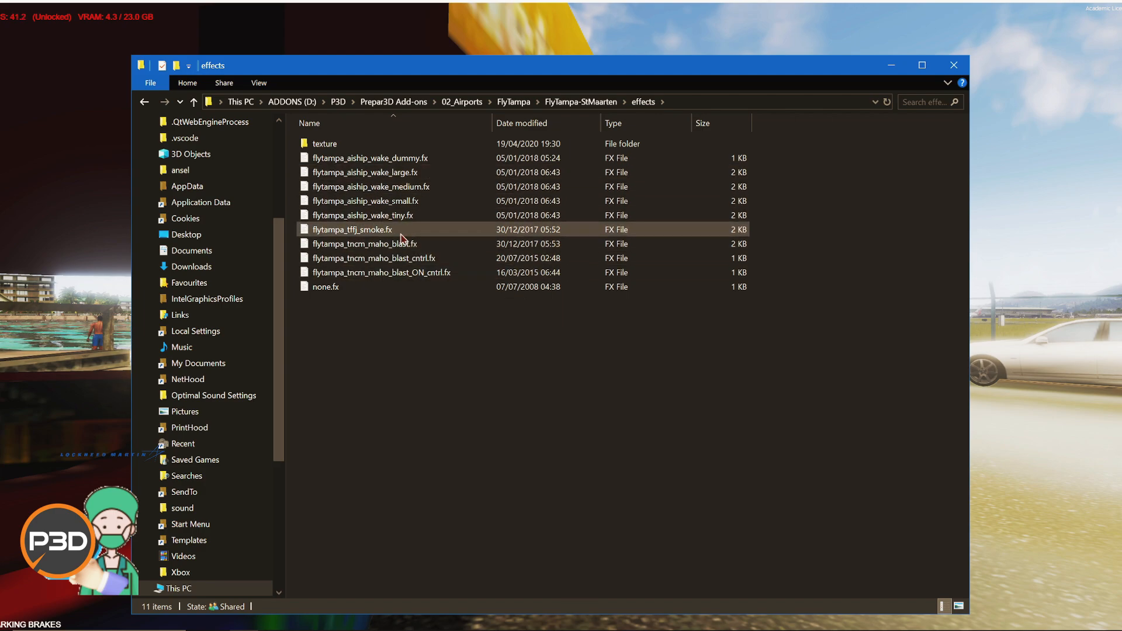
left_click(581, 102)
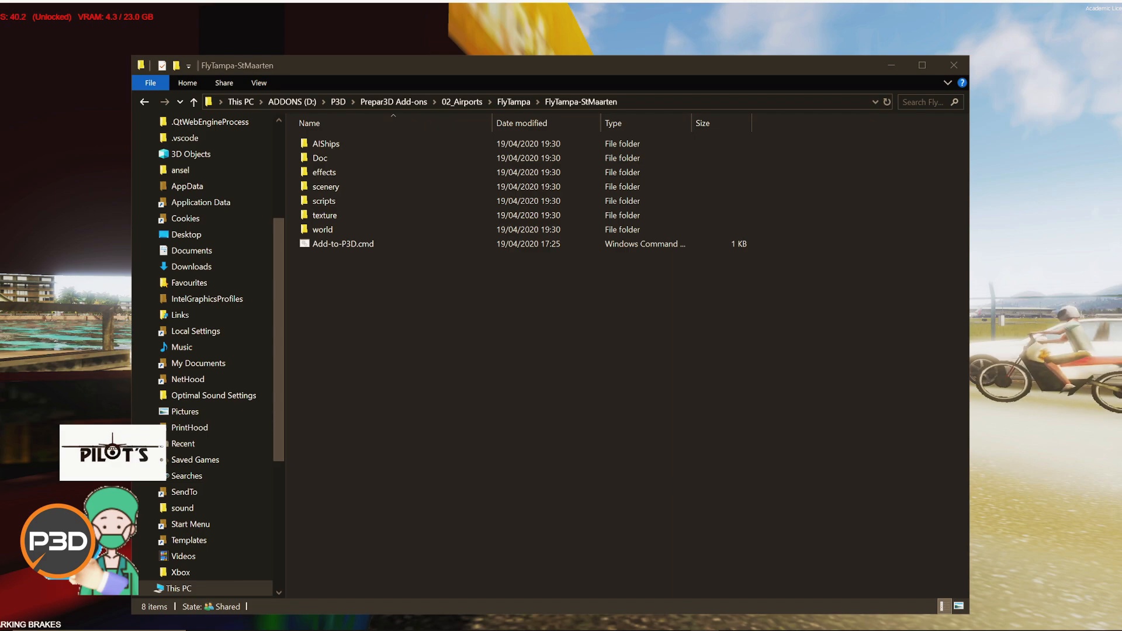
Step: Highlight the add-on's scenery and texture folders and reposition the Explorer window
left_click(721, 408)
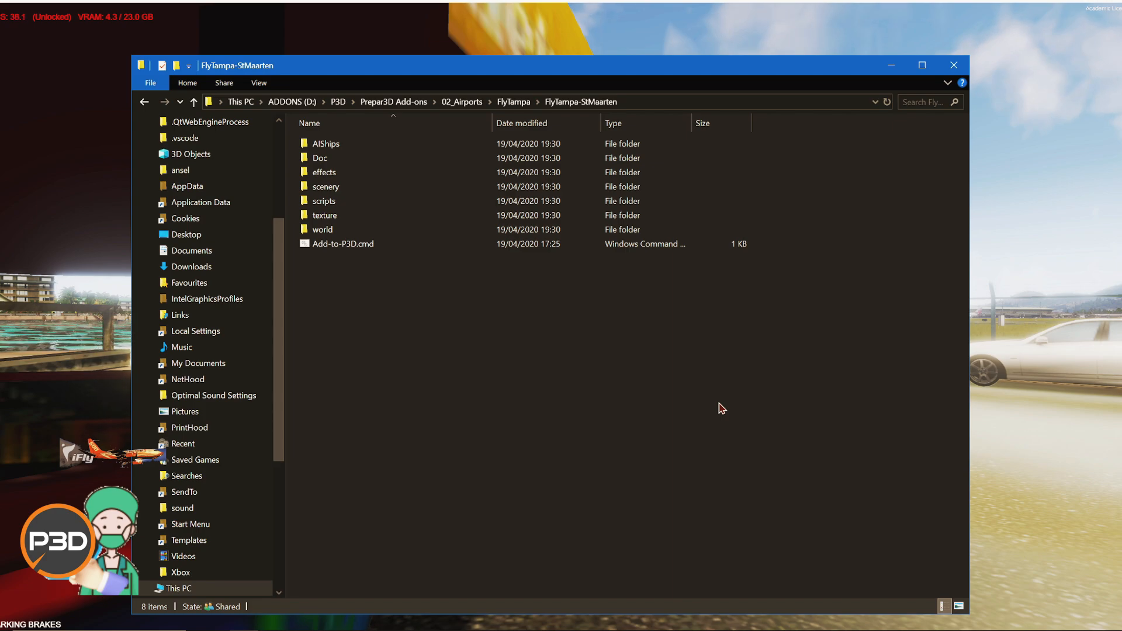
left_click(686, 187)
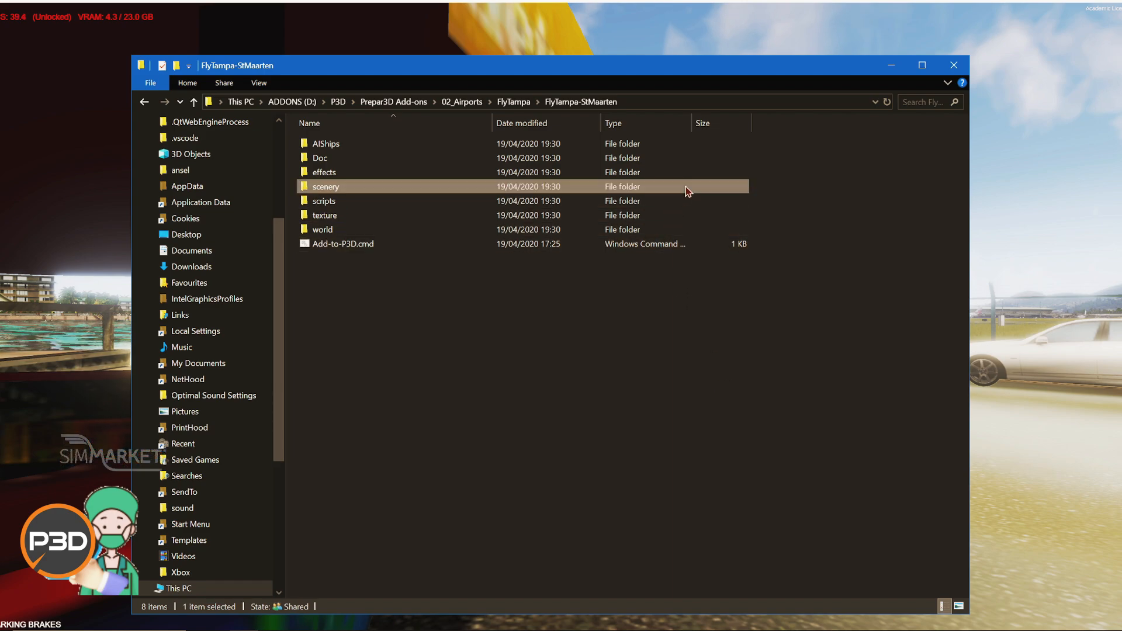
left_click(518, 215, "ctrl")
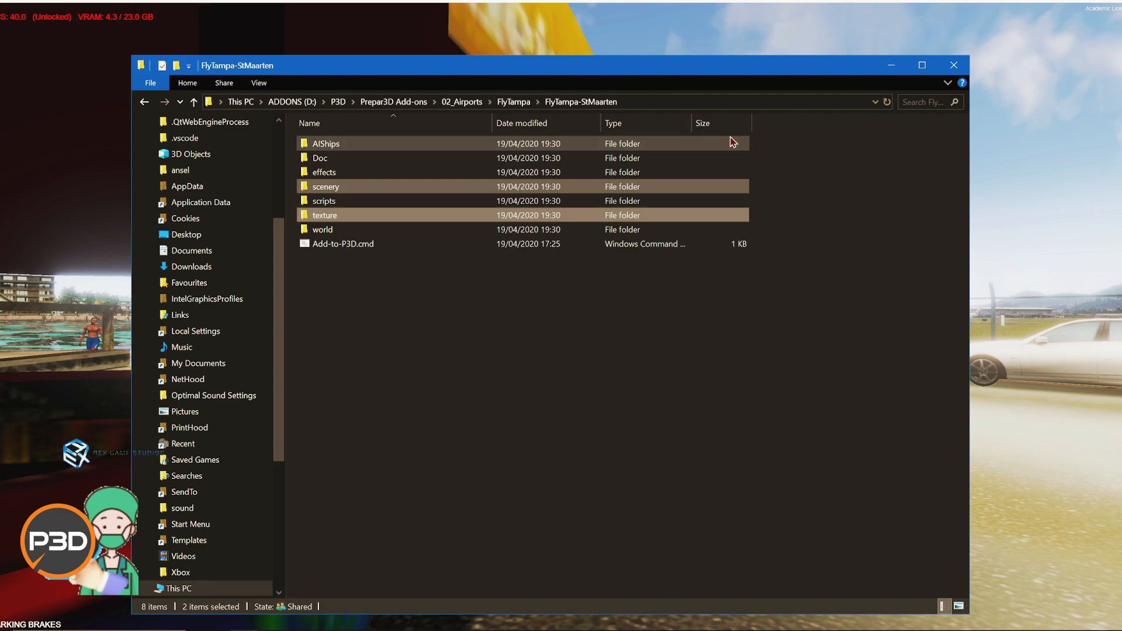
left_click(620, 321)
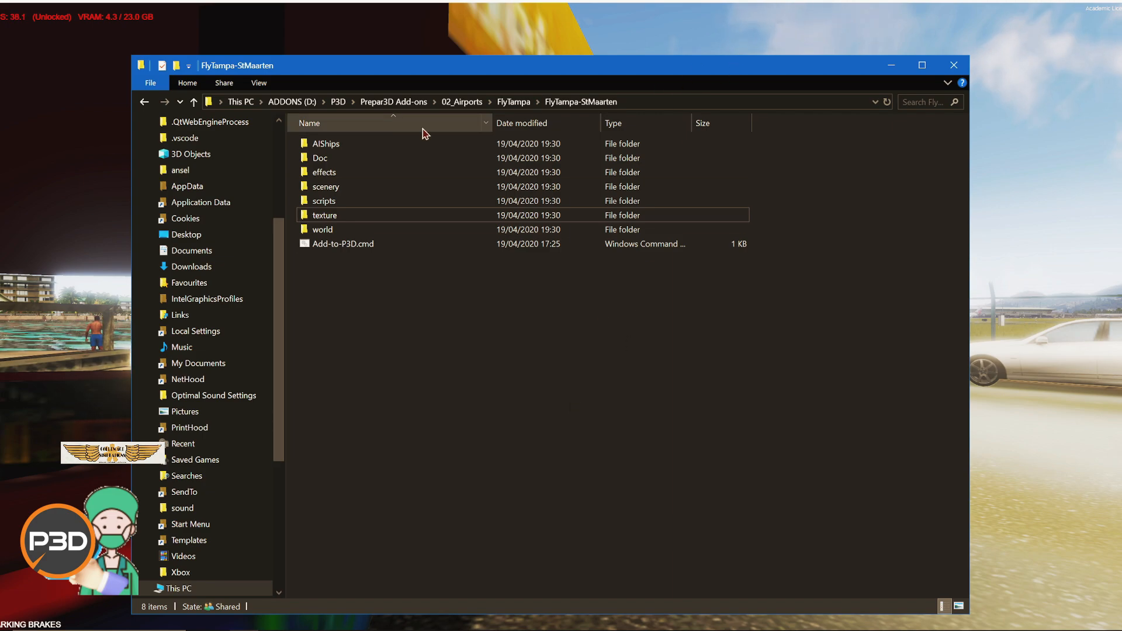
left_click(380, 144)
left_click_drag(777, 69, 815, 400)
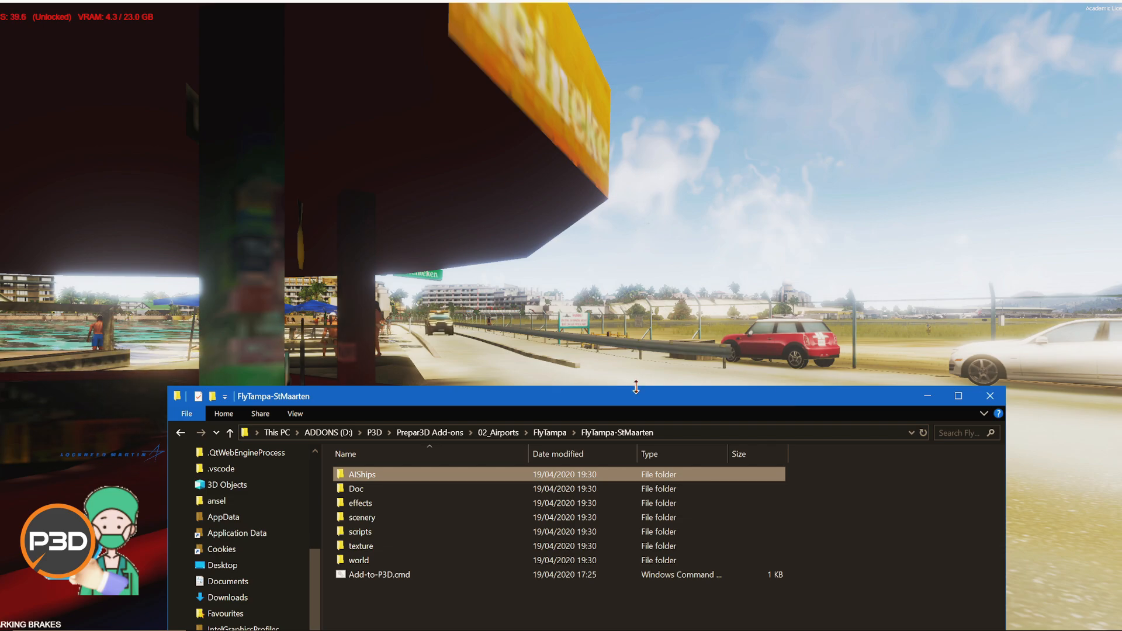
left_click_drag(640, 400, 566, 444)
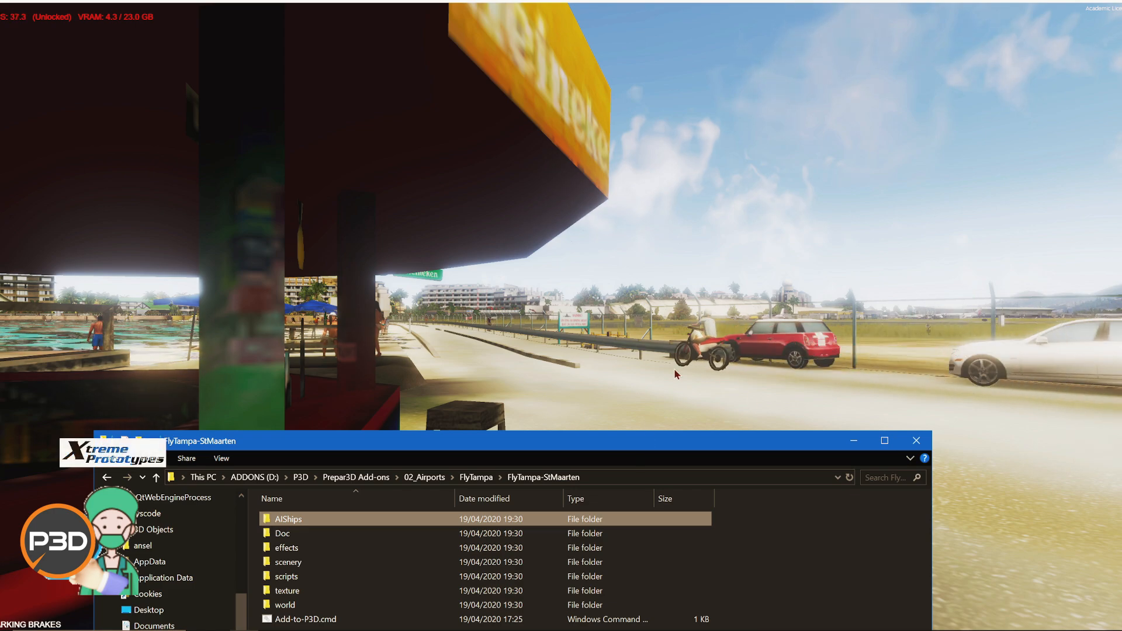
left_click_drag(727, 443, 744, 39)
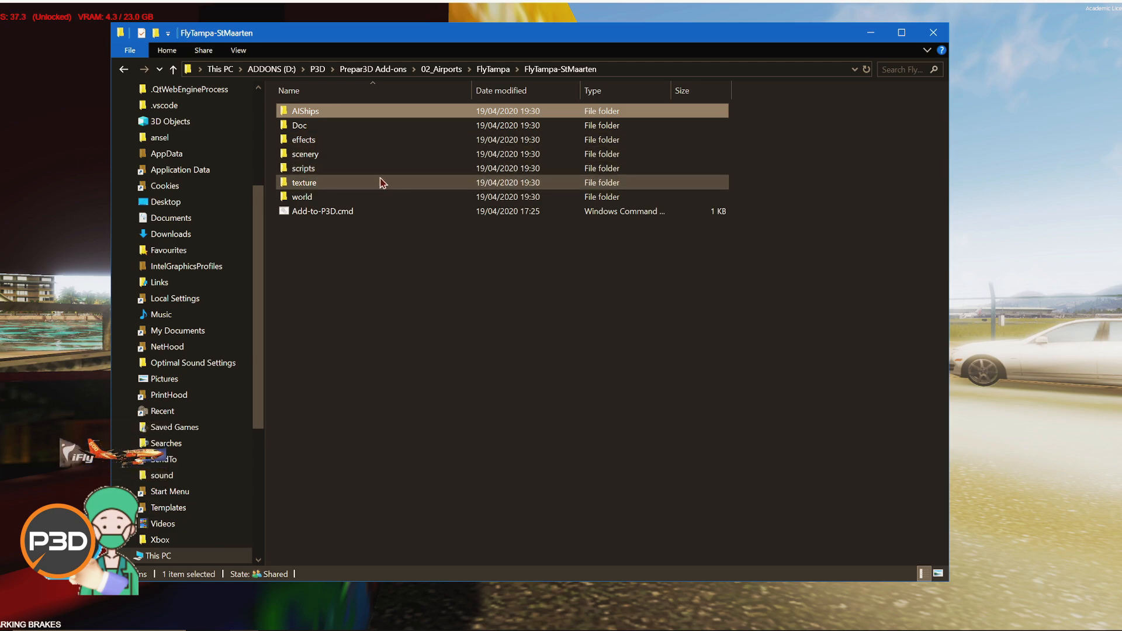
Step: Open the add-on's texture folder and scroll through its DDS texture files
left_click(393, 154)
left_click(392, 183)
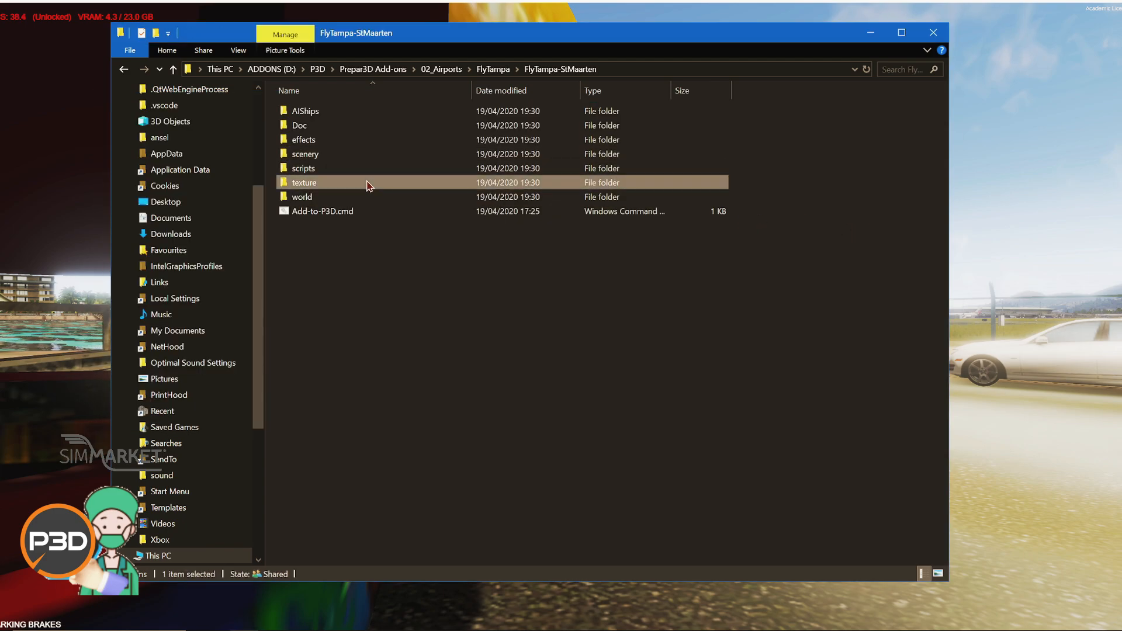
double_click(368, 182)
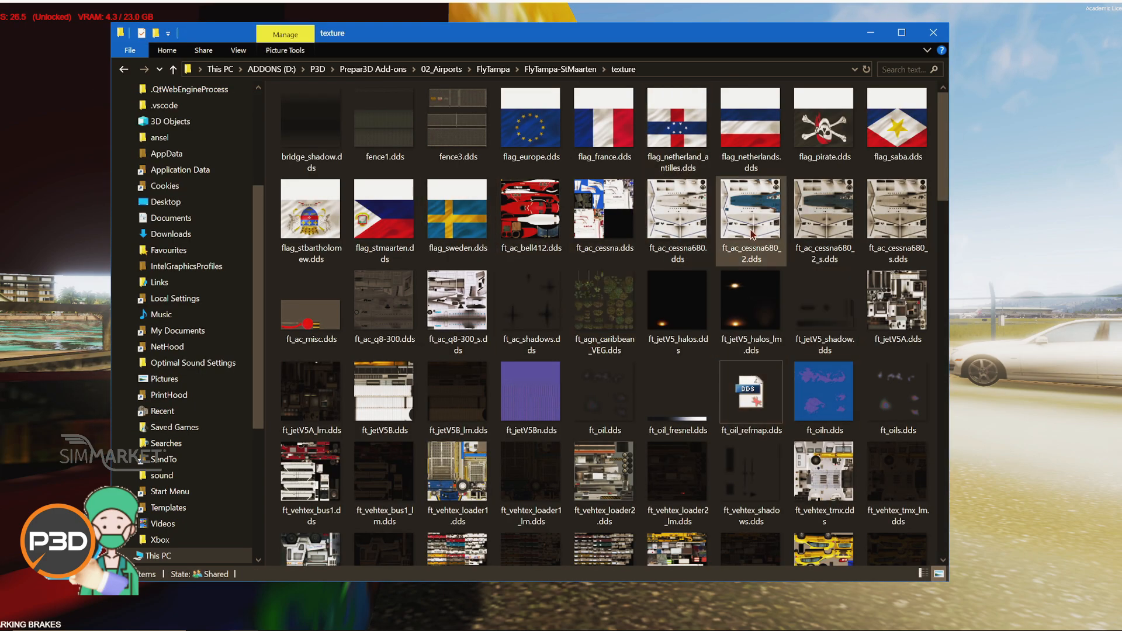
scroll(658, 325, "down", 6)
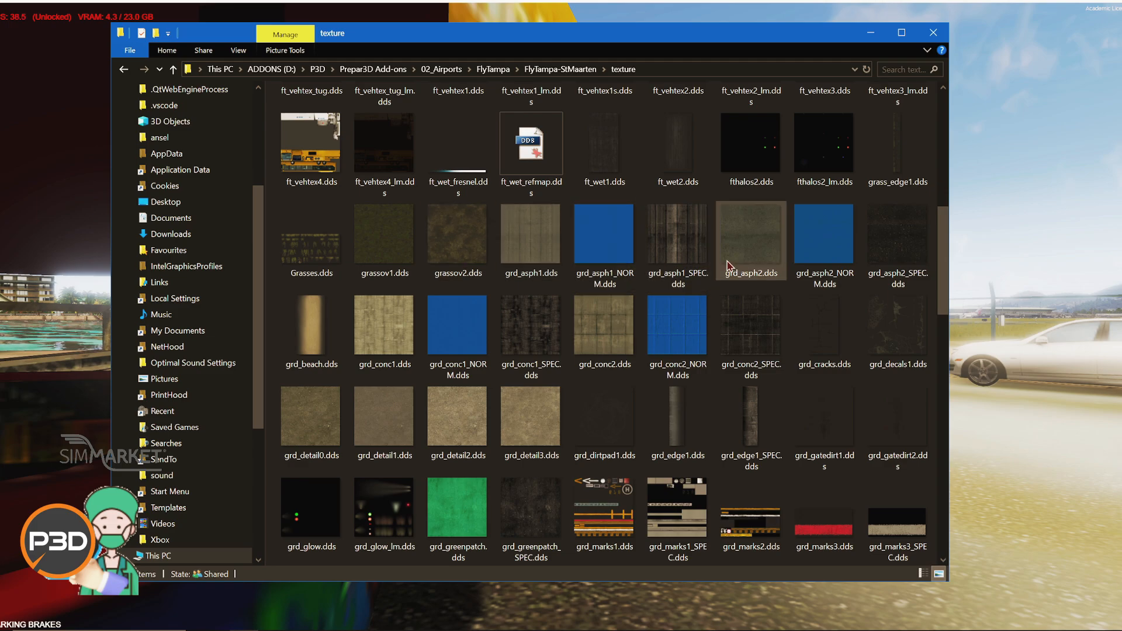
Step: Open the add-on's scenery folder and scroll through its BGL files
left_click(541, 70)
double_click(365, 154)
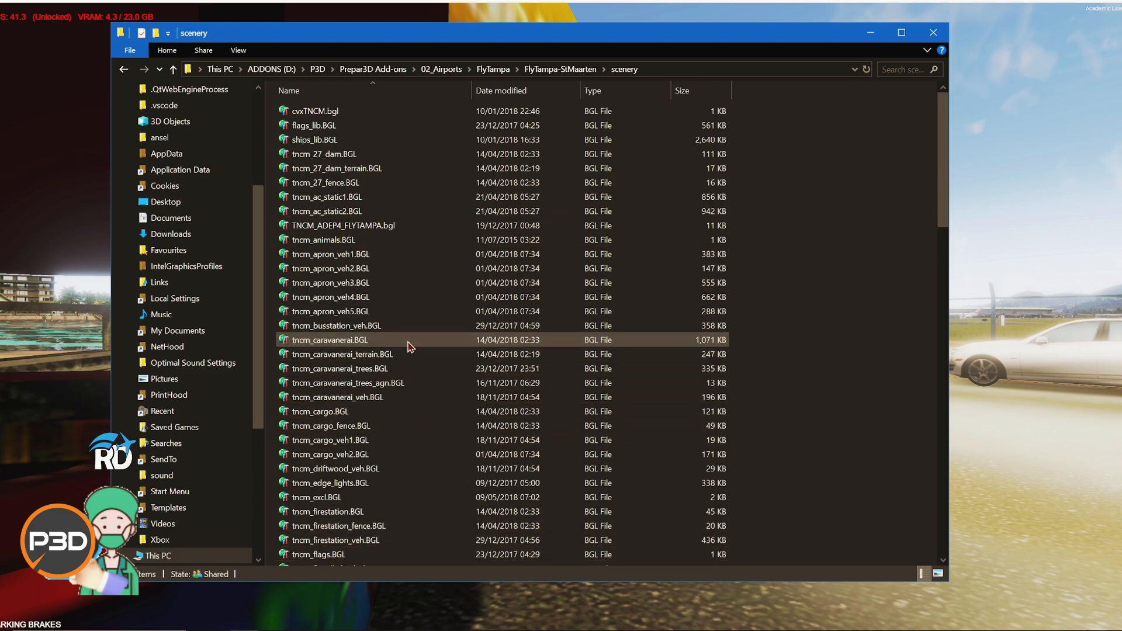
scroll(401, 344, "down", 4)
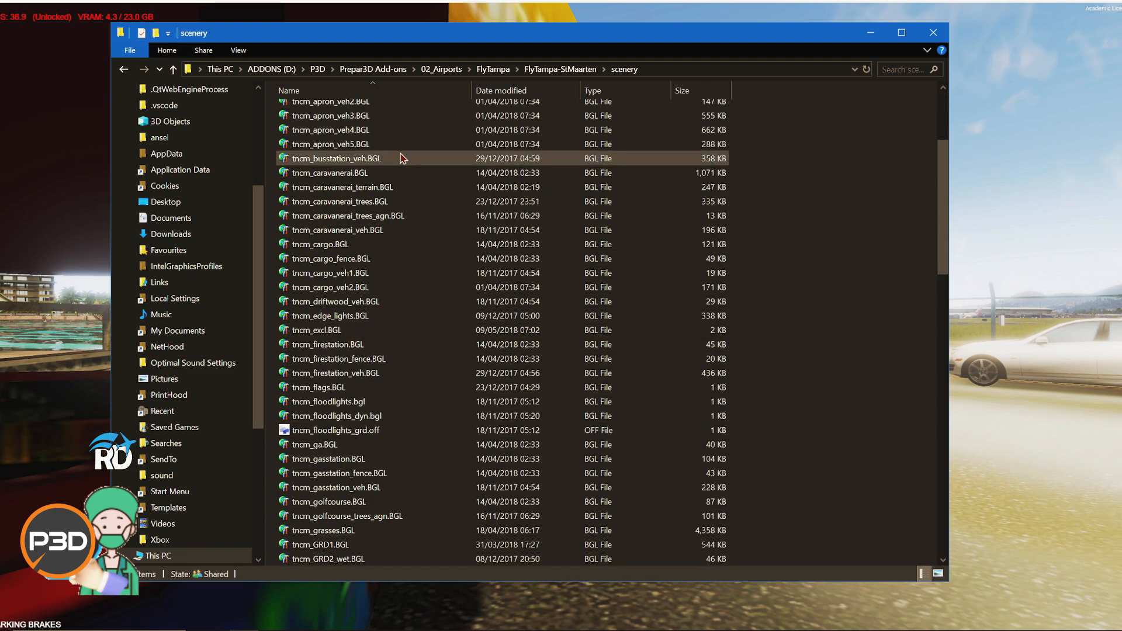
Step: Open tncm_cargo.BGL with ModelConverterX
left_click(433, 248)
right_click(390, 248)
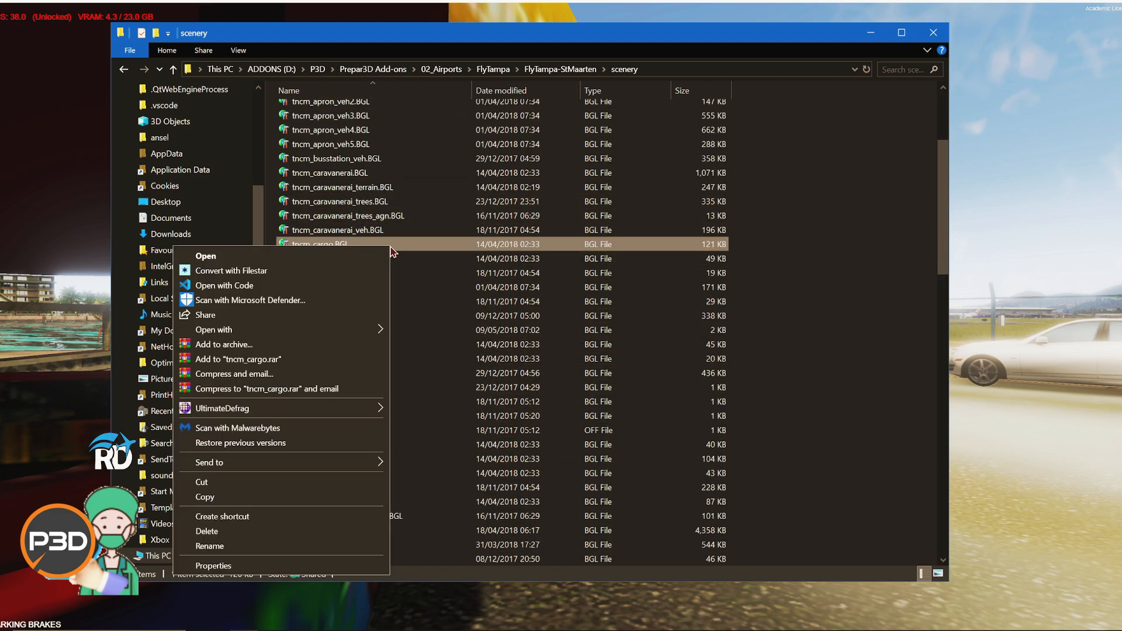
mouse_move(360, 336)
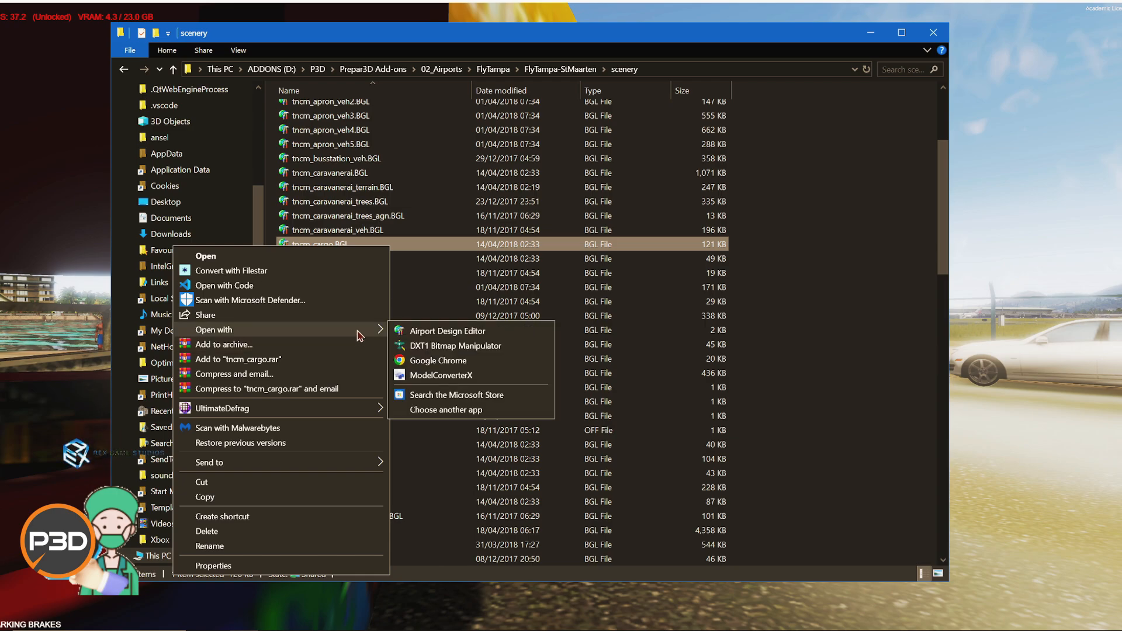
left_click(433, 377)
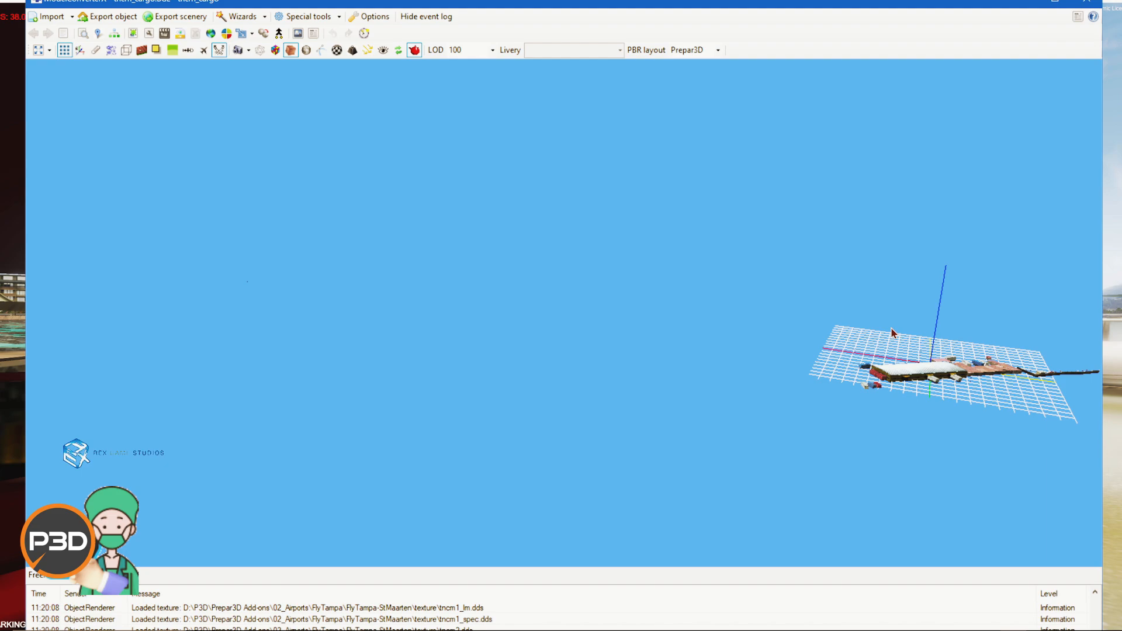
Step: Orbit and zoom the view to inspect the cargo area model
left_click_drag(891, 332, 819, 331)
scroll(754, 374, "up", 5)
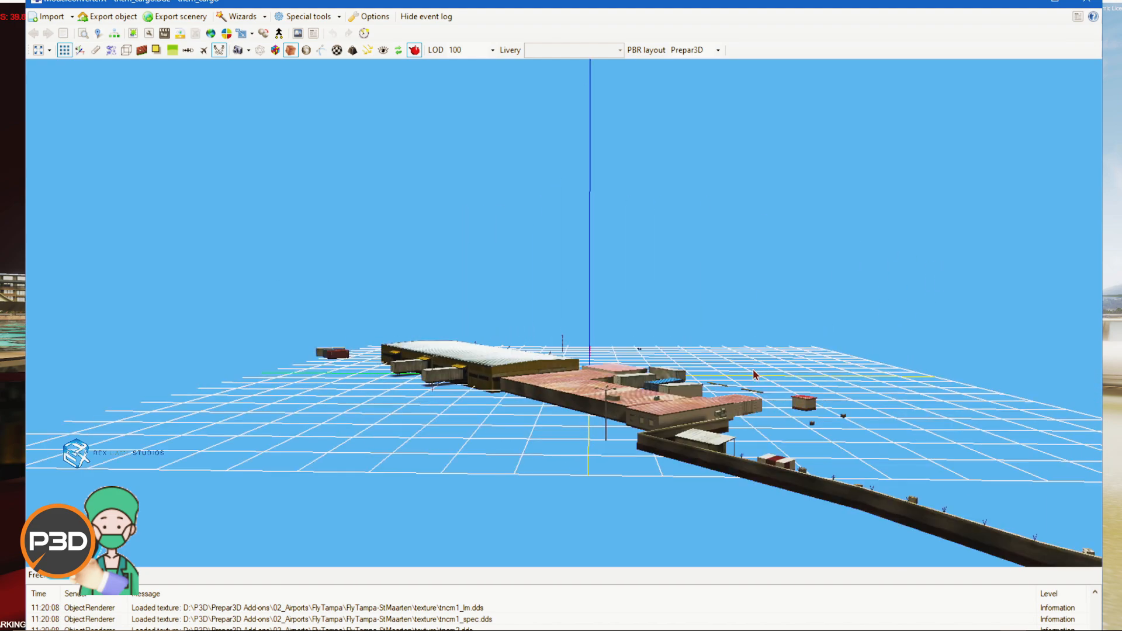
scroll(754, 375, "down", 3)
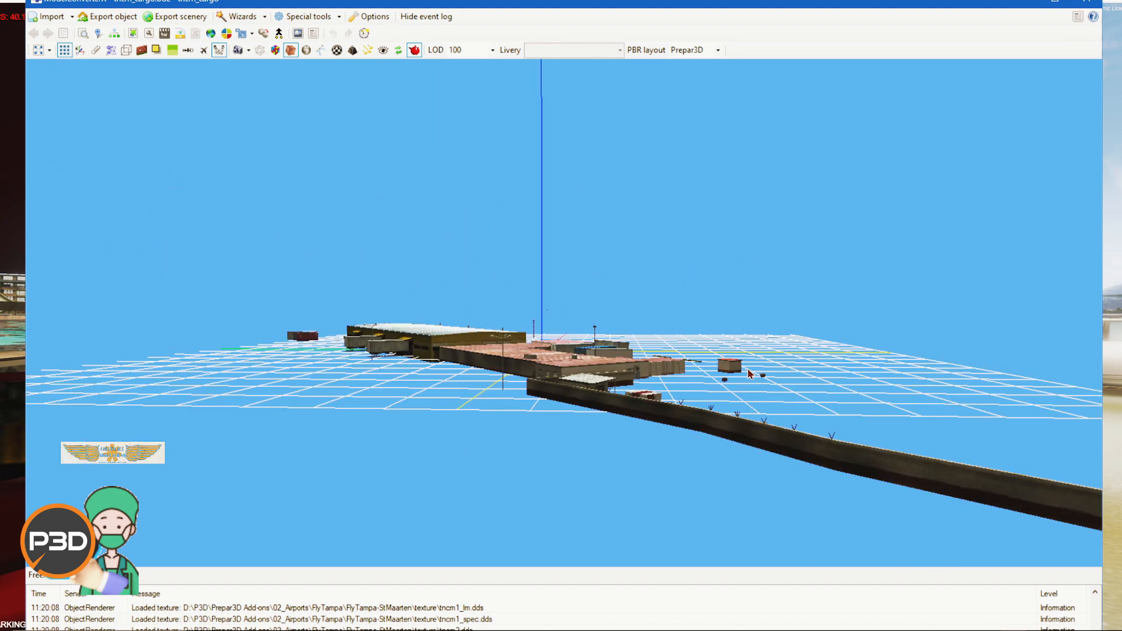
Step: Open the Material Editor for the cargo model and browse through each of its materials
scroll(750, 375, "up", 3)
scroll(750, 374, "up", 3)
left_click_drag(750, 374, 753, 376)
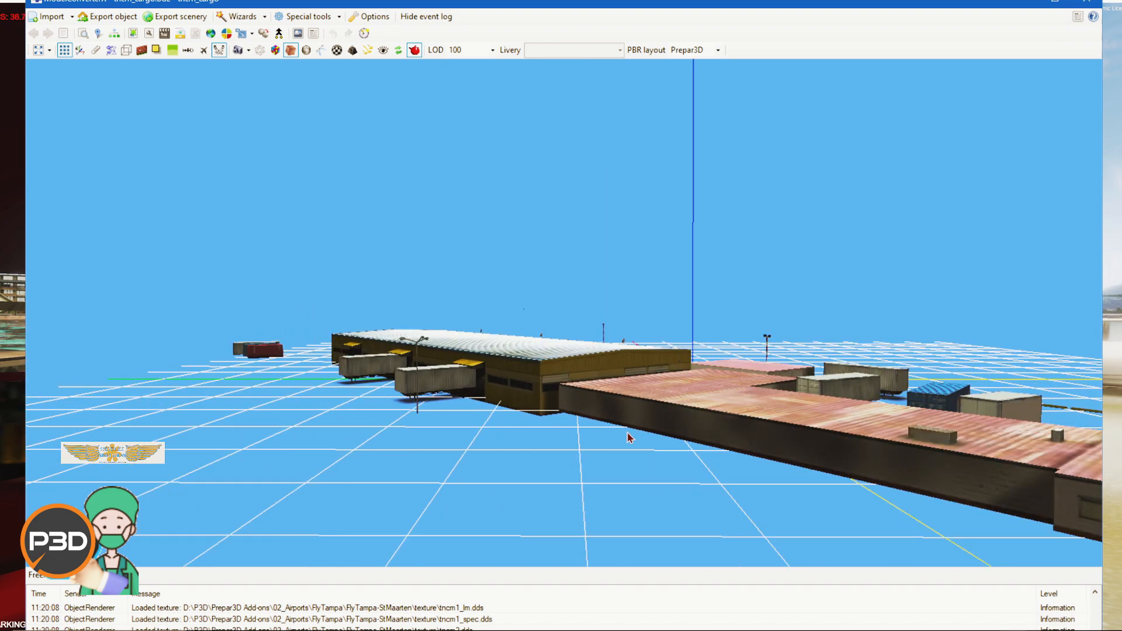
left_click_drag(627, 431, 581, 423)
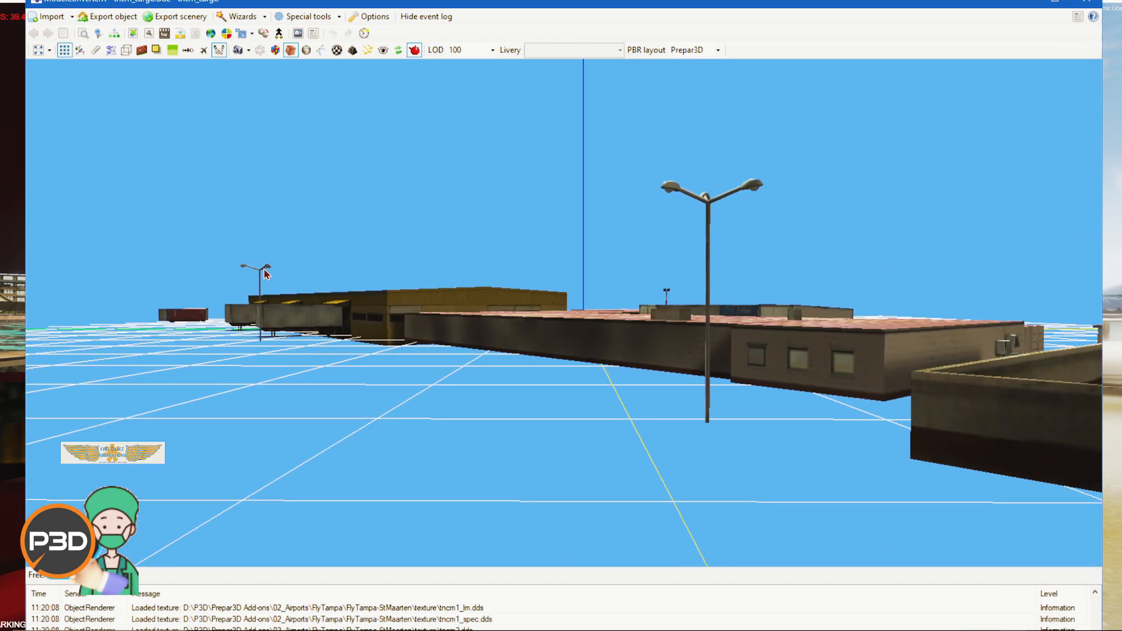
left_click(141, 49)
left_click(263, 211)
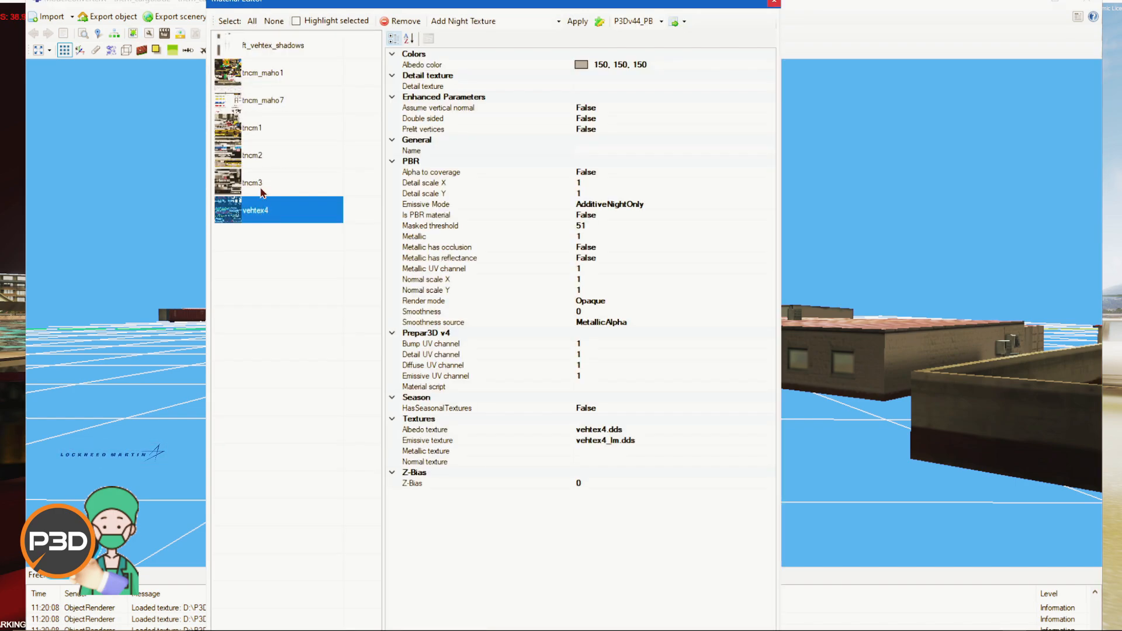
left_click(262, 186)
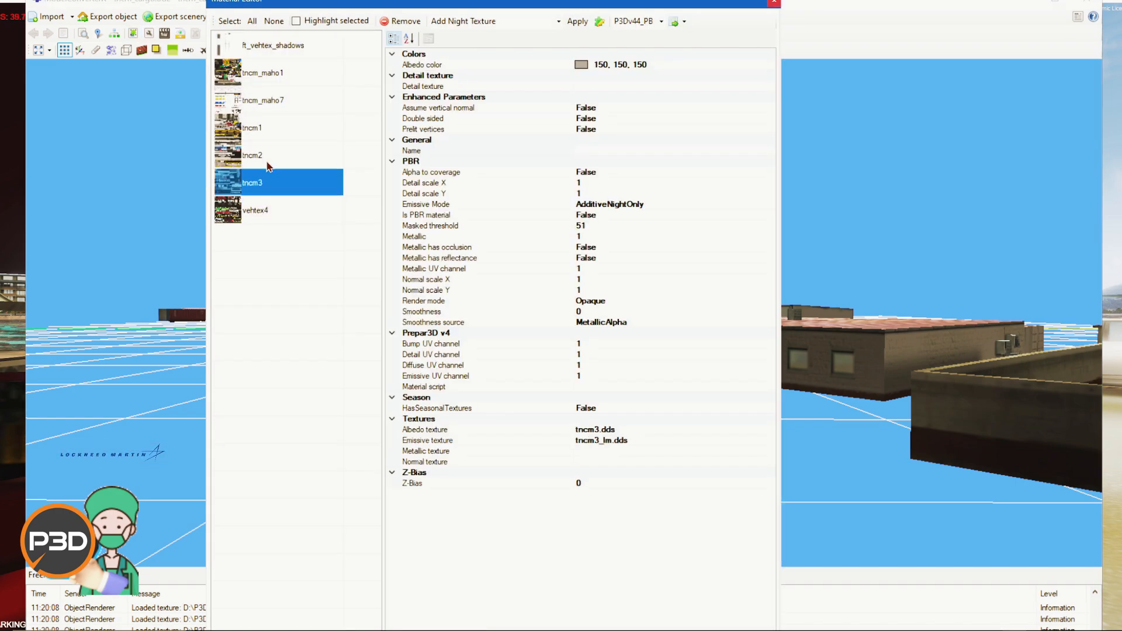
left_click(269, 166)
left_click(280, 122)
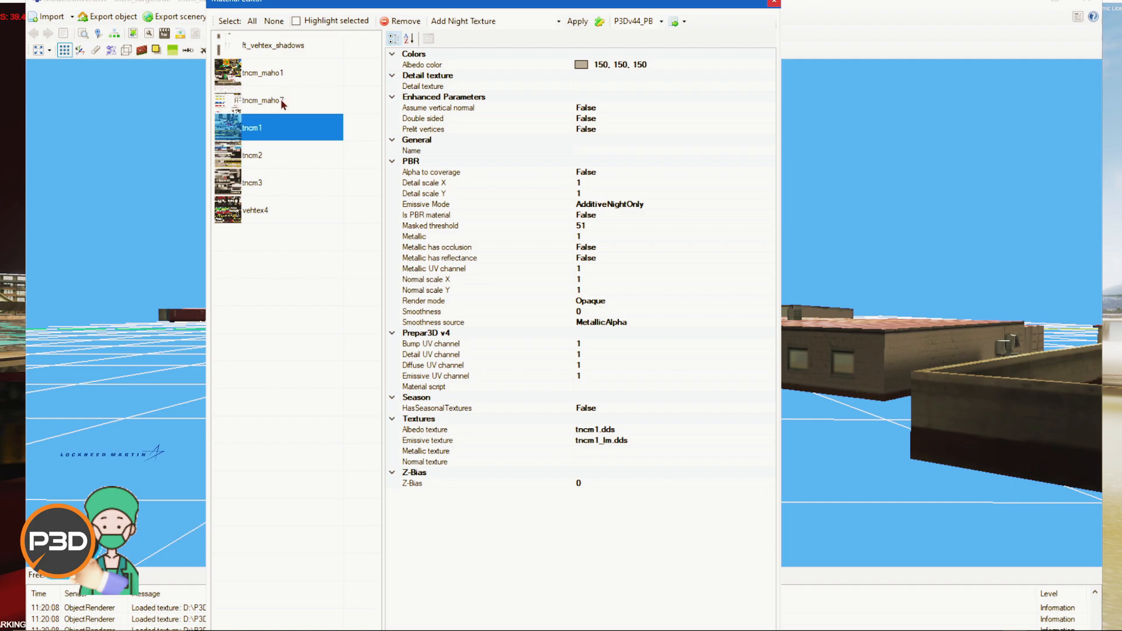
left_click(283, 105)
left_click(285, 81)
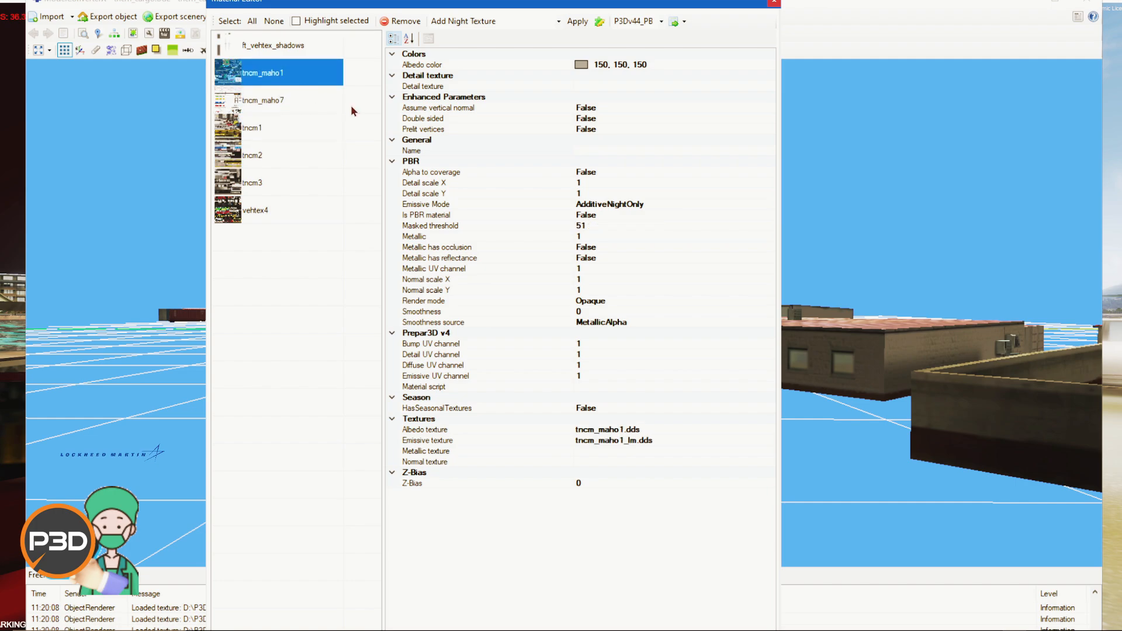
Step: Move the Material Editor aside and compare the ft_vehtex_shadows and tncm_maho1 material properties
left_click_drag(586, 1, 417, 13)
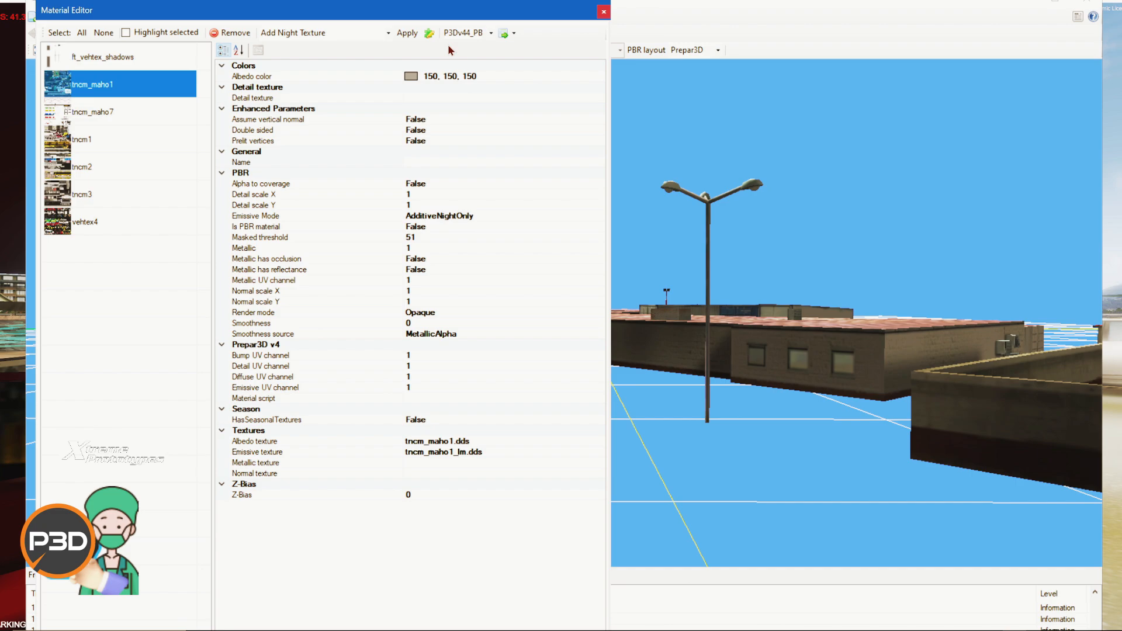
left_click(114, 58)
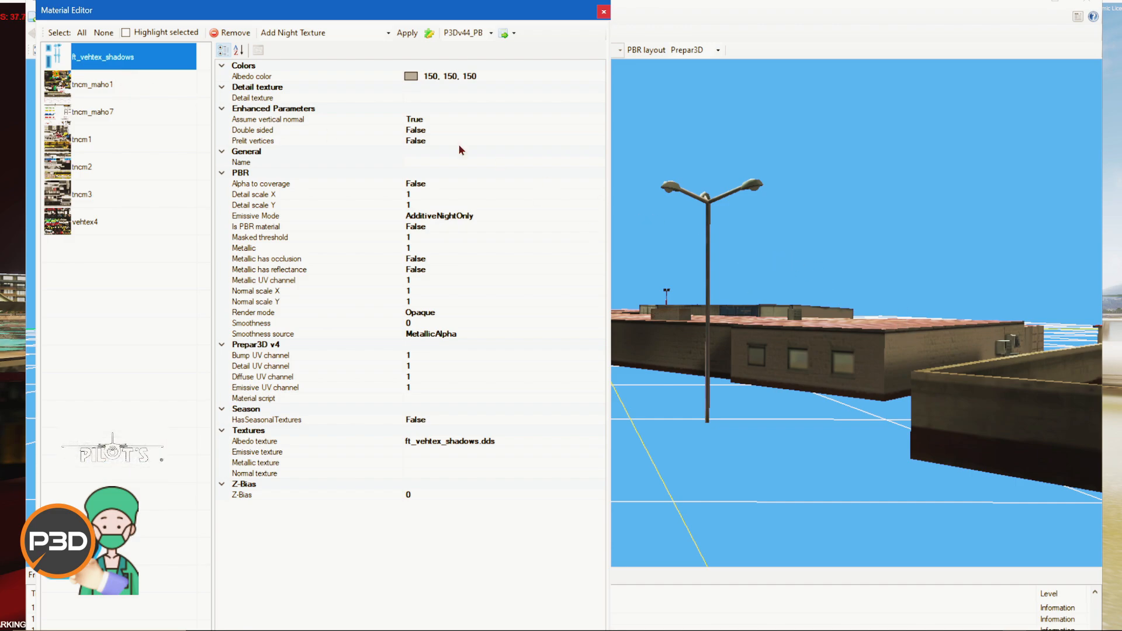
left_click(102, 86)
left_click(274, 228)
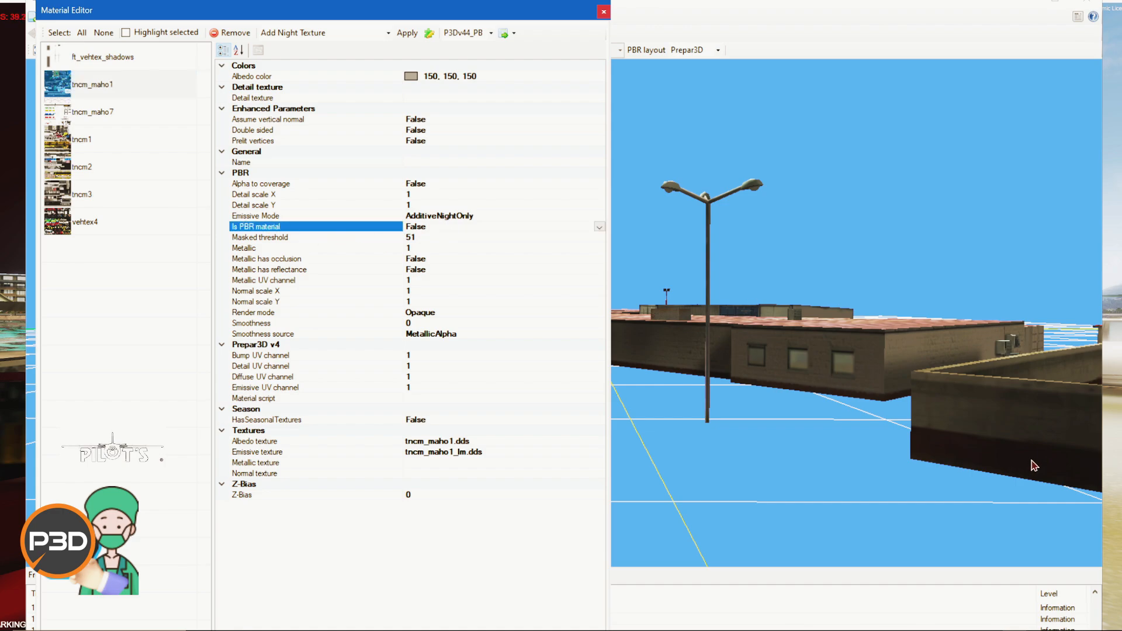
left_click(134, 63)
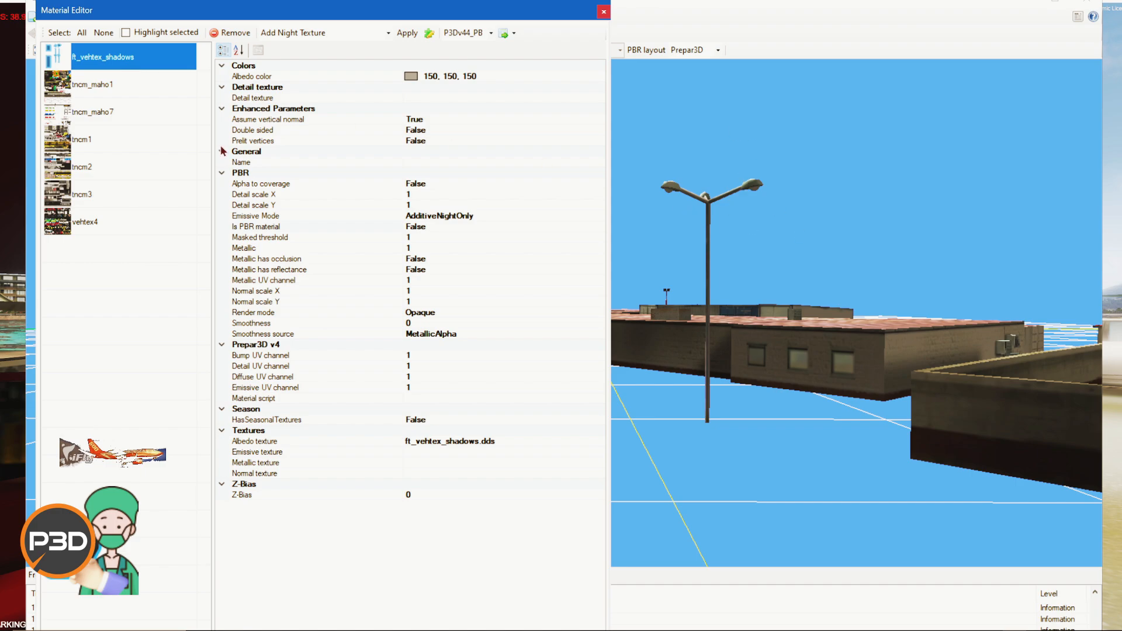
Step: View the tncm1 and tncm2 texture images in the Texture Converter, then close the Material Editor
double_click(98, 144)
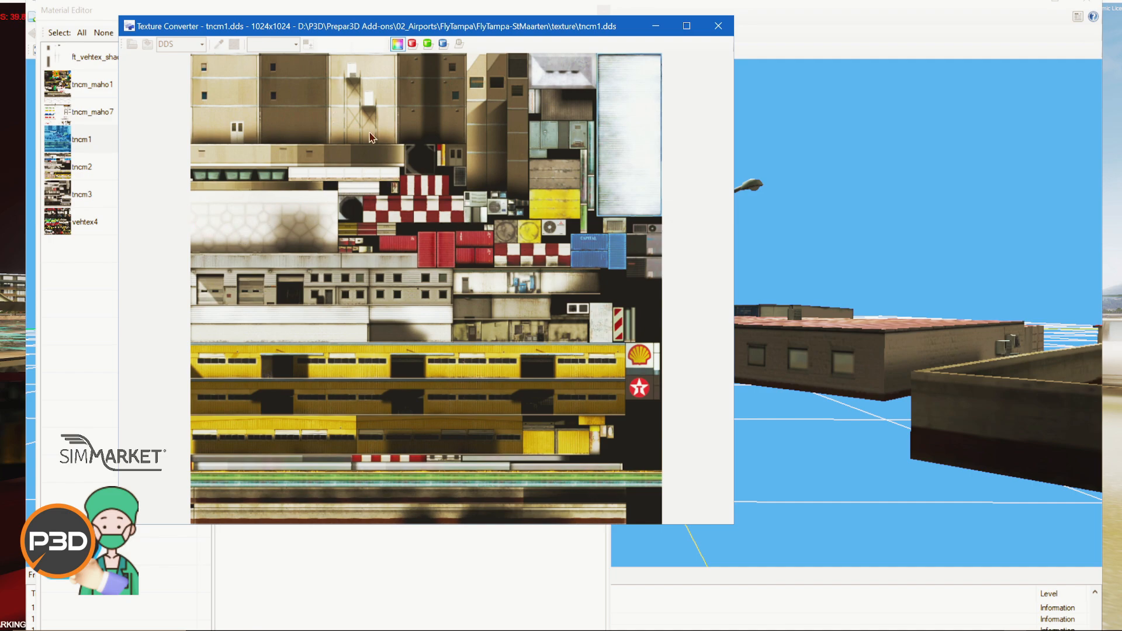
left_click(718, 26)
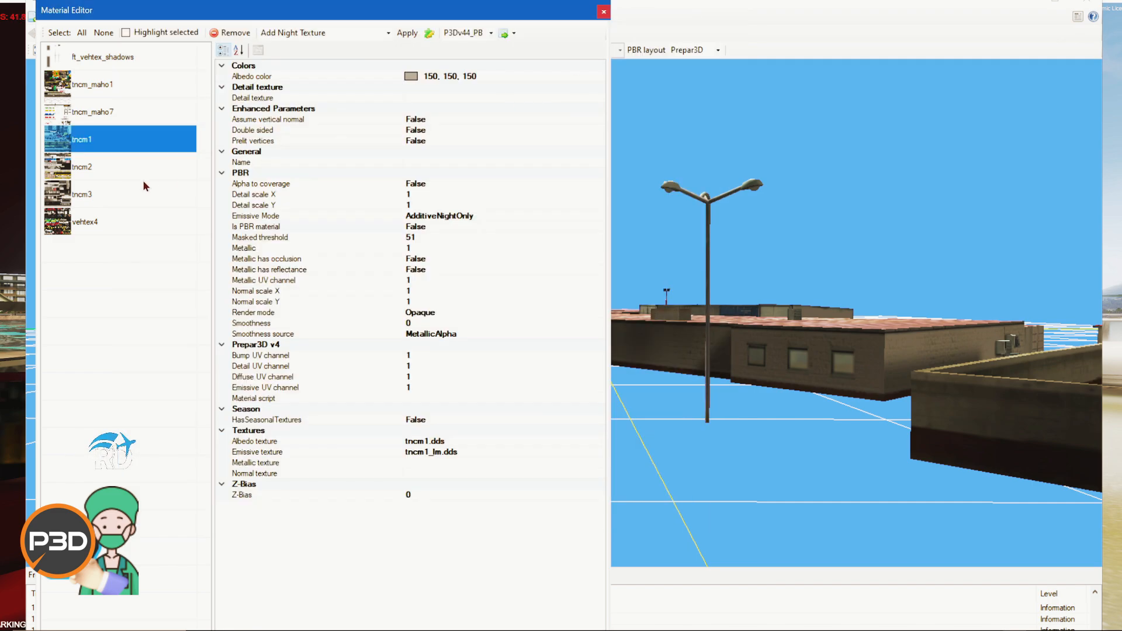
double_click(115, 166)
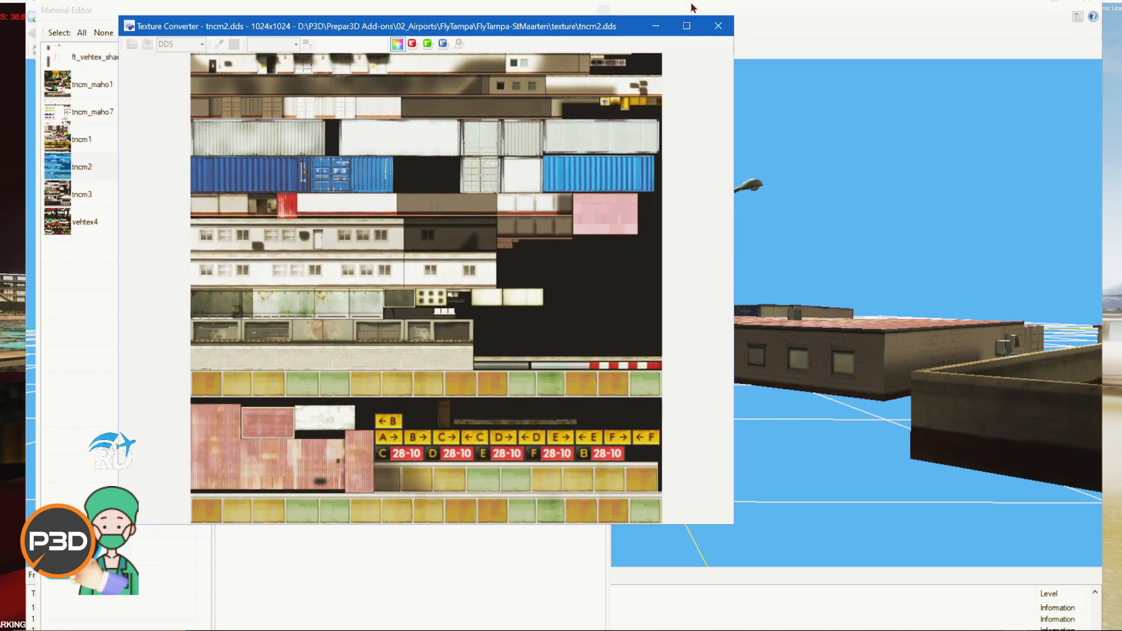
left_click(718, 26)
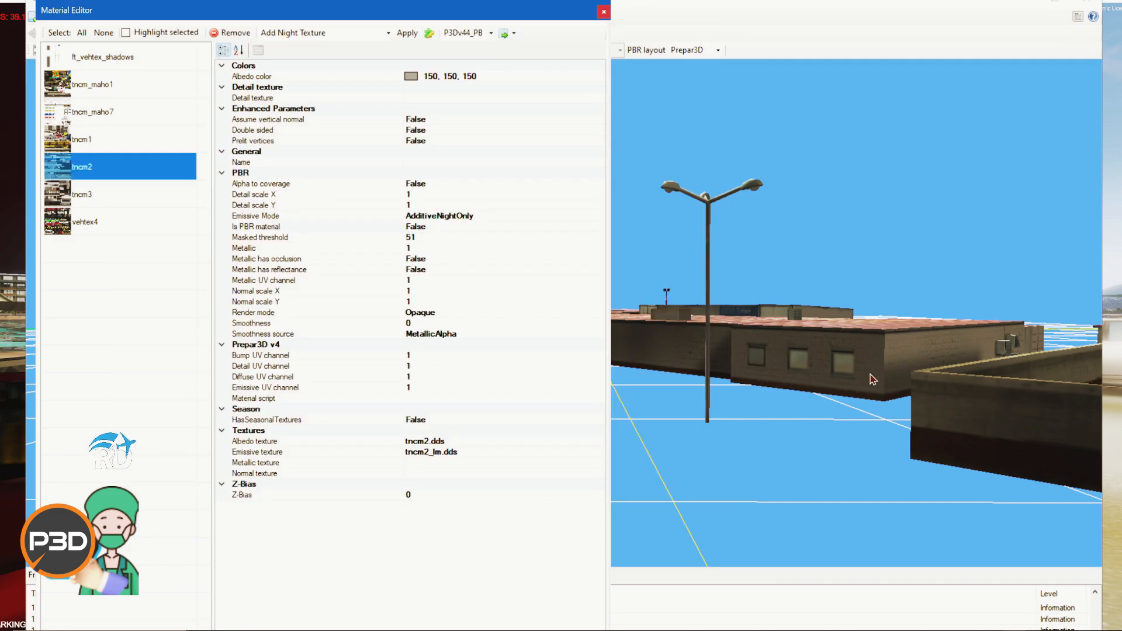
left_click(603, 11)
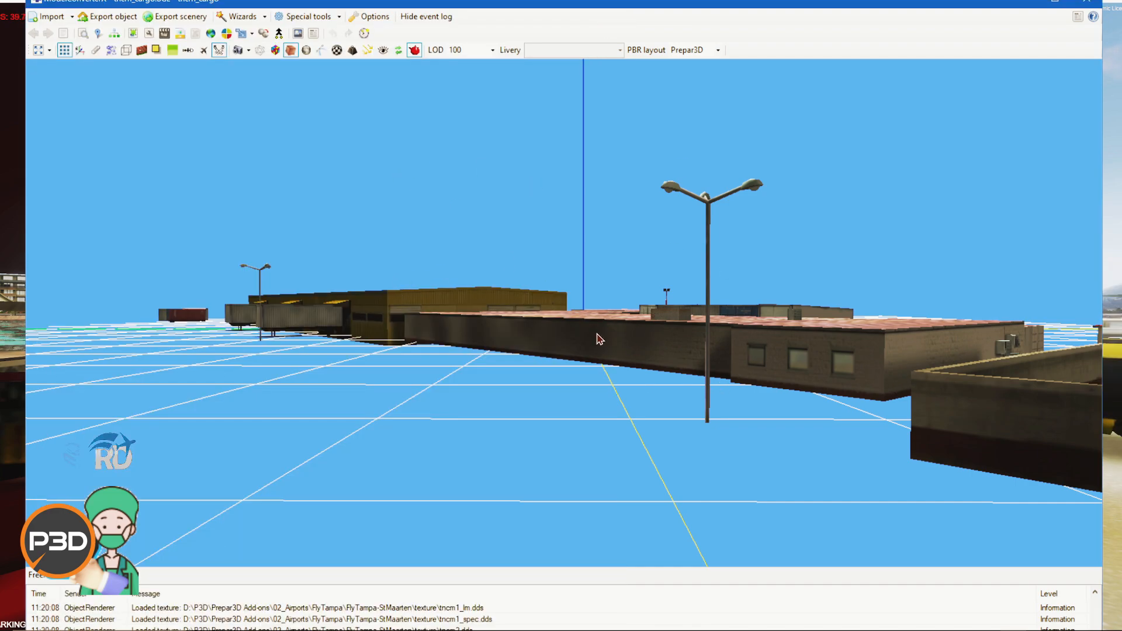
Step: Orbit around the cargo warehouse, reopen the Material Editor and view the tncm_maho7 texture image
middle_click_drag(711, 425, 662, 415)
left_click_drag(661, 415, 584, 338)
scroll(748, 464, "down", 4)
scroll(585, 337, "up", 5)
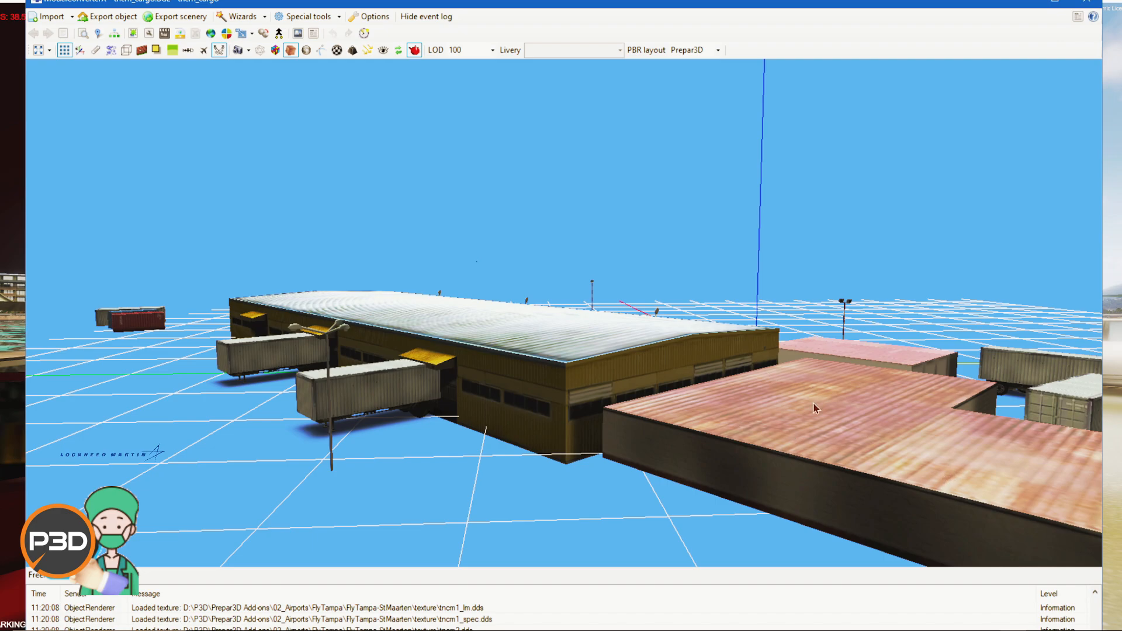
left_click_drag(561, 447, 609, 454)
scroll(611, 454, "up", 3)
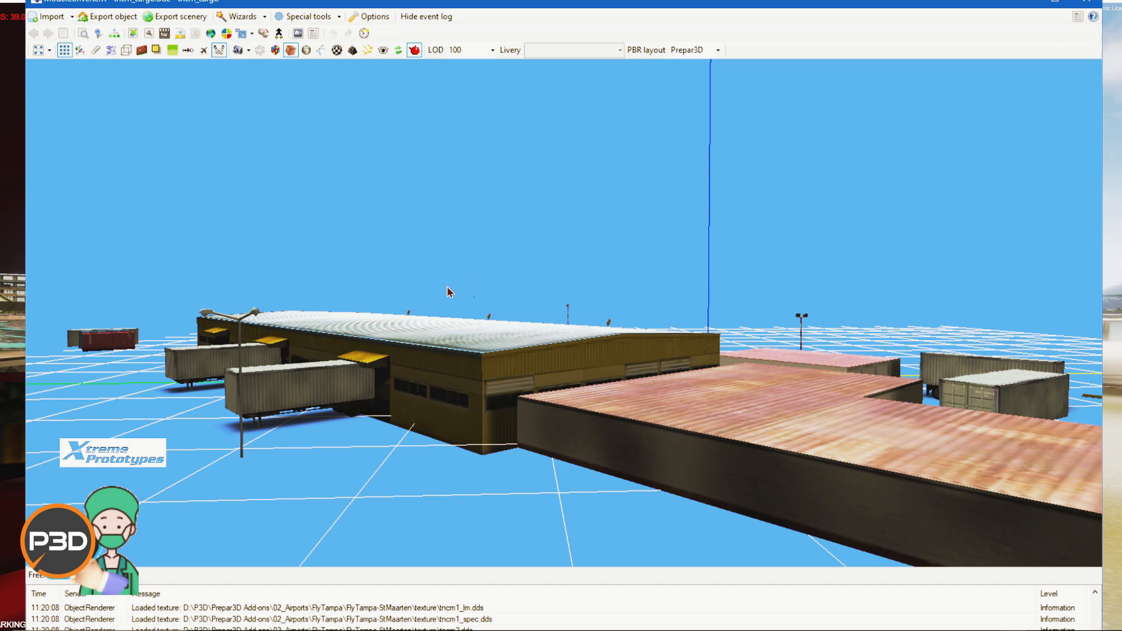
left_click(133, 33)
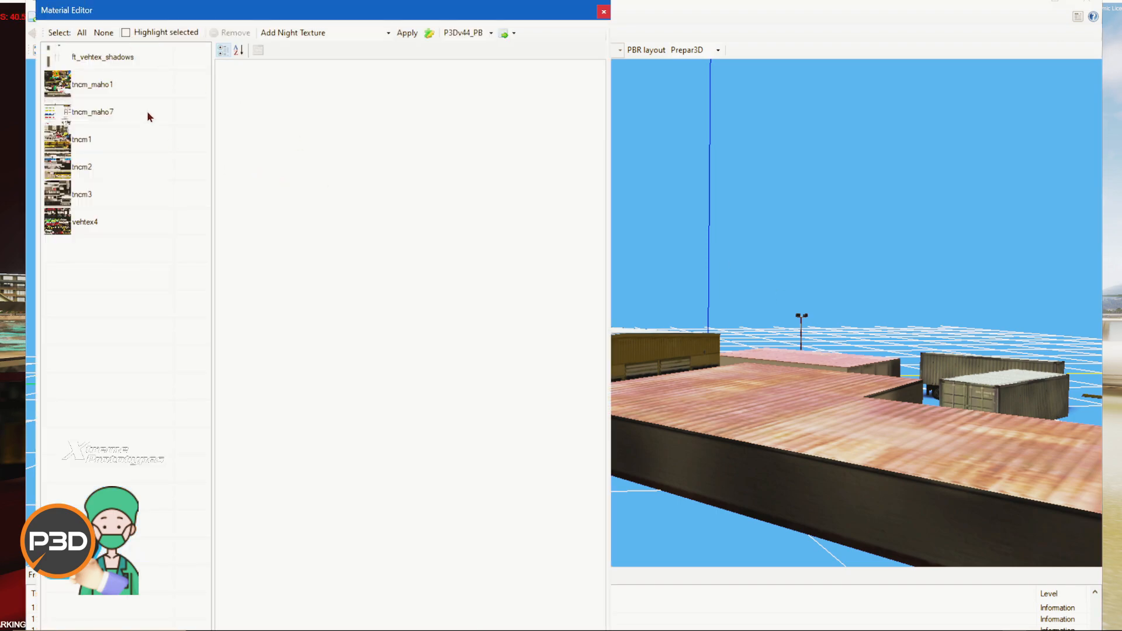
double_click(112, 110)
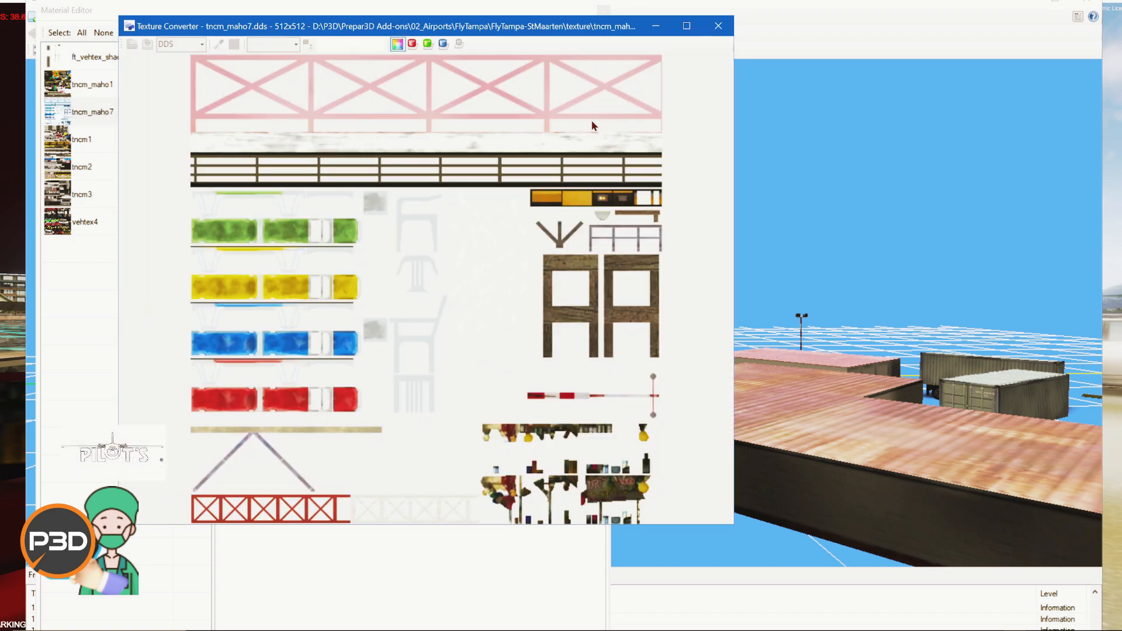
left_click(717, 26)
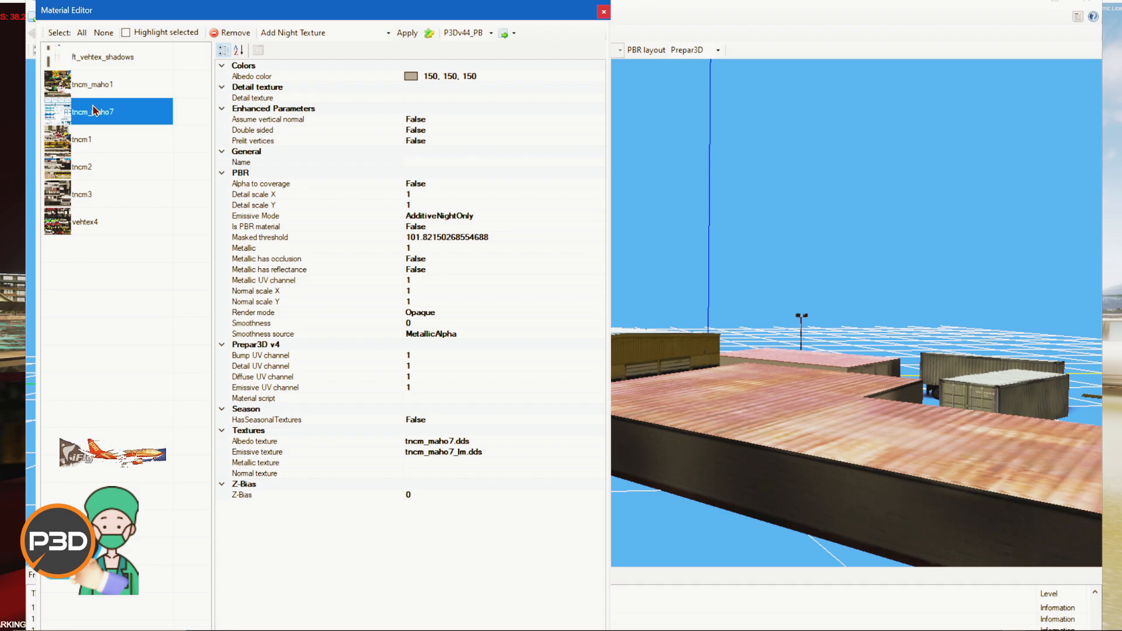
double_click(109, 116)
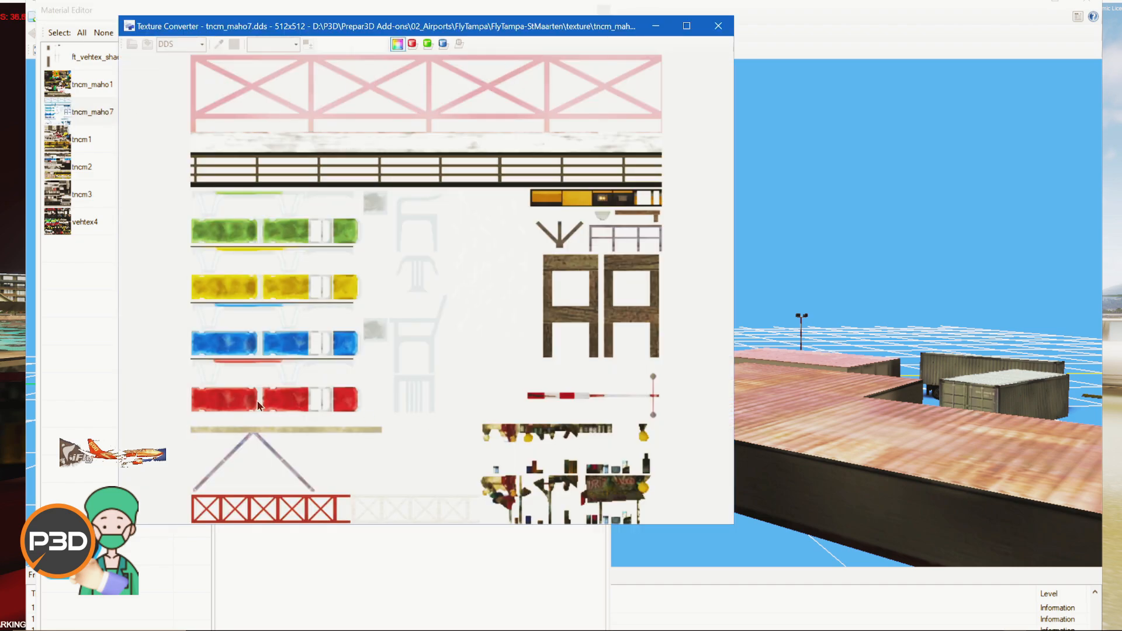
left_click(718, 25)
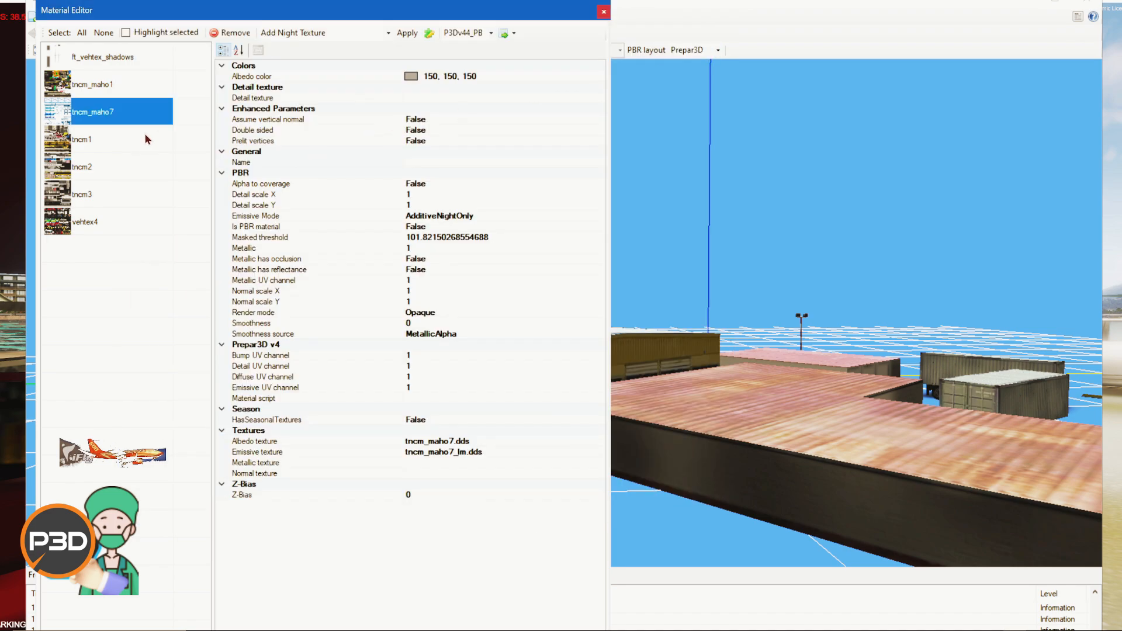
left_click(604, 13)
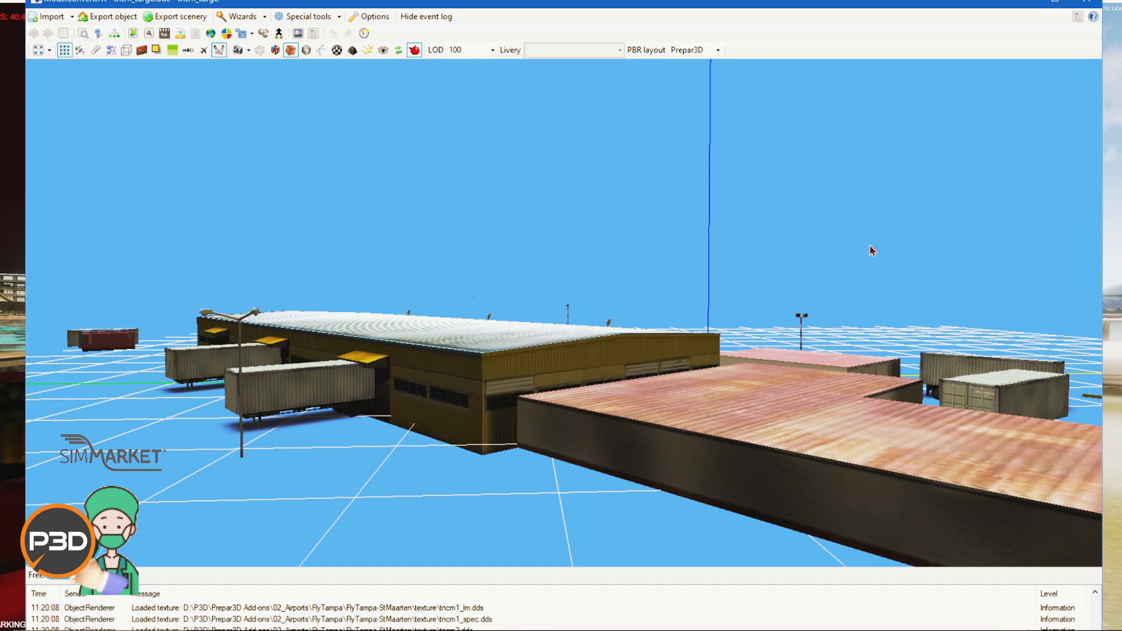
Step: Reopen the Material Editor and view the tncm2, tncm3 and tncm1 texture images in turn
left_click(164, 34)
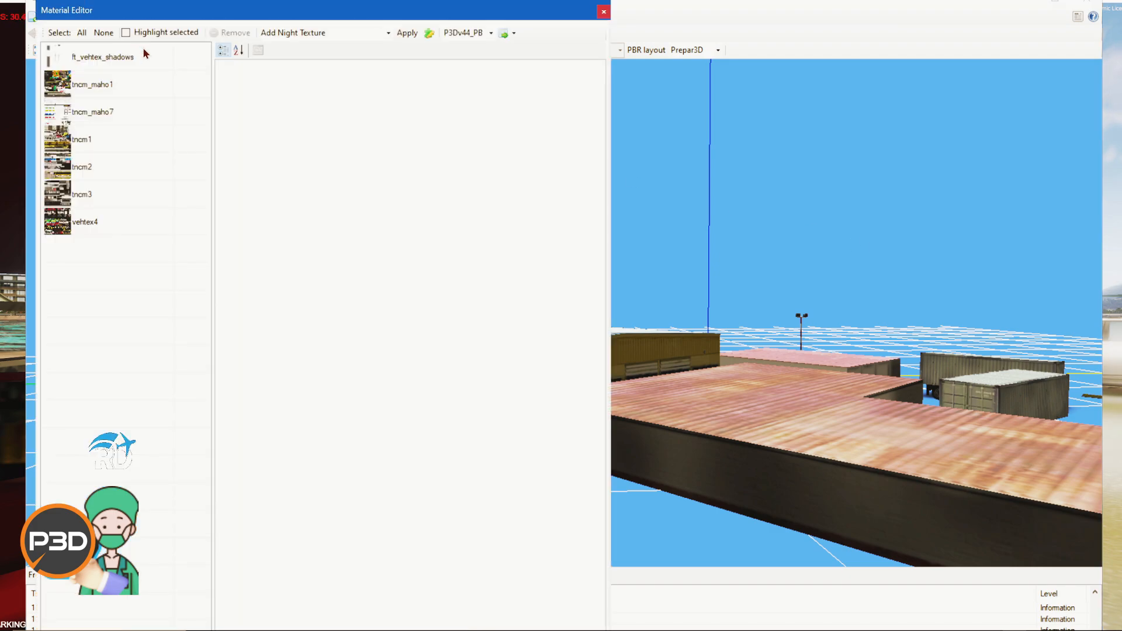
left_click(105, 216)
left_click(108, 203)
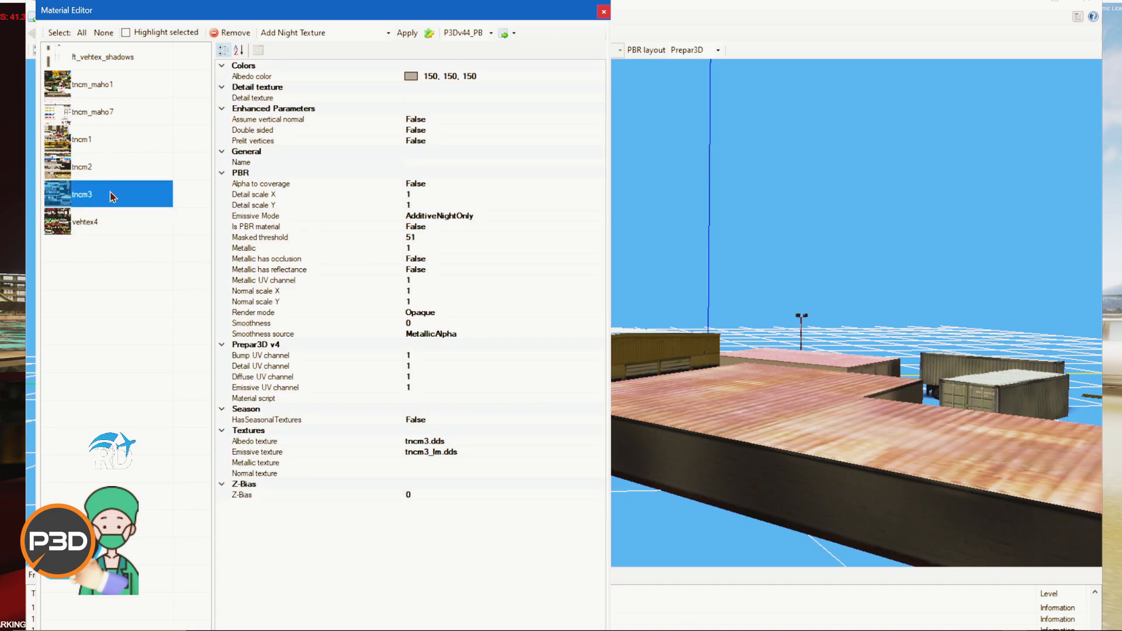
left_click(119, 173)
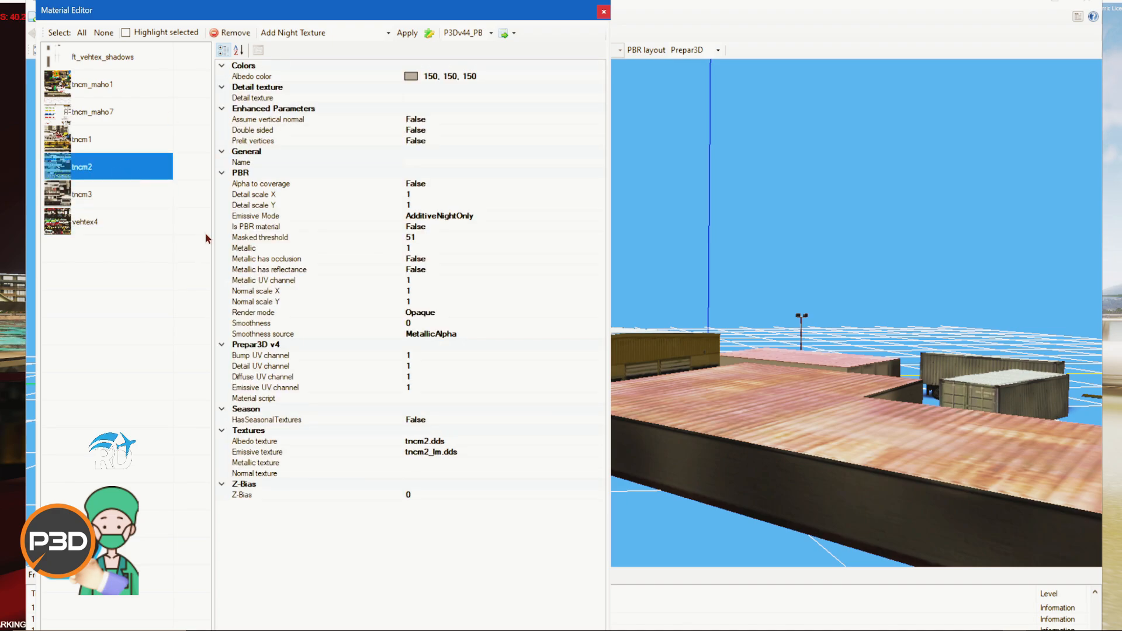
double_click(117, 163)
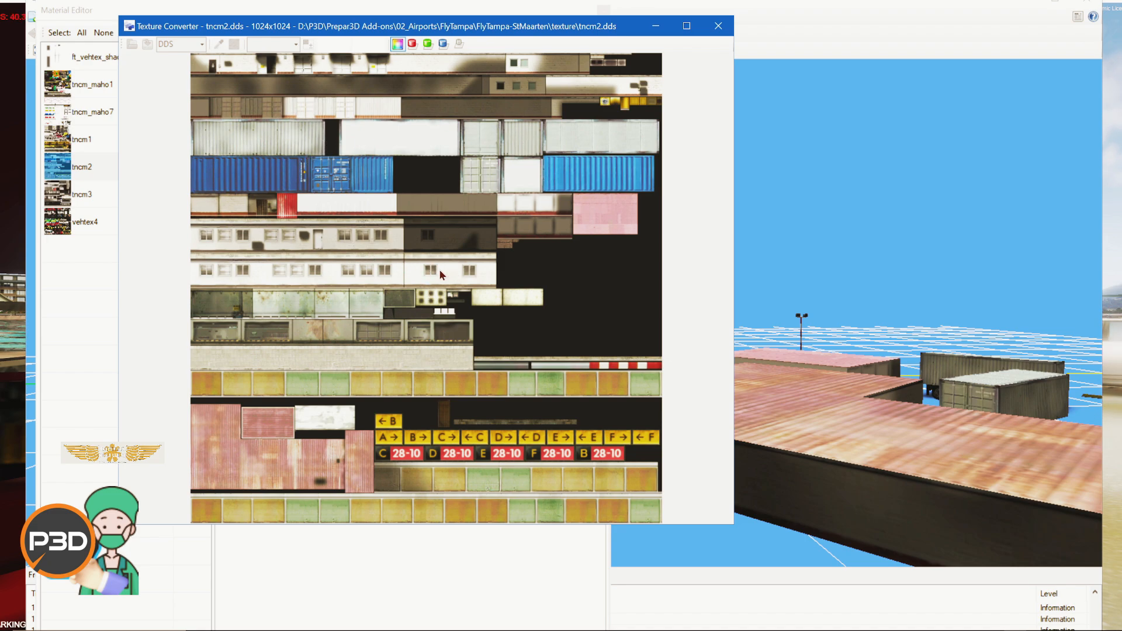
left_click(718, 26)
double_click(112, 201)
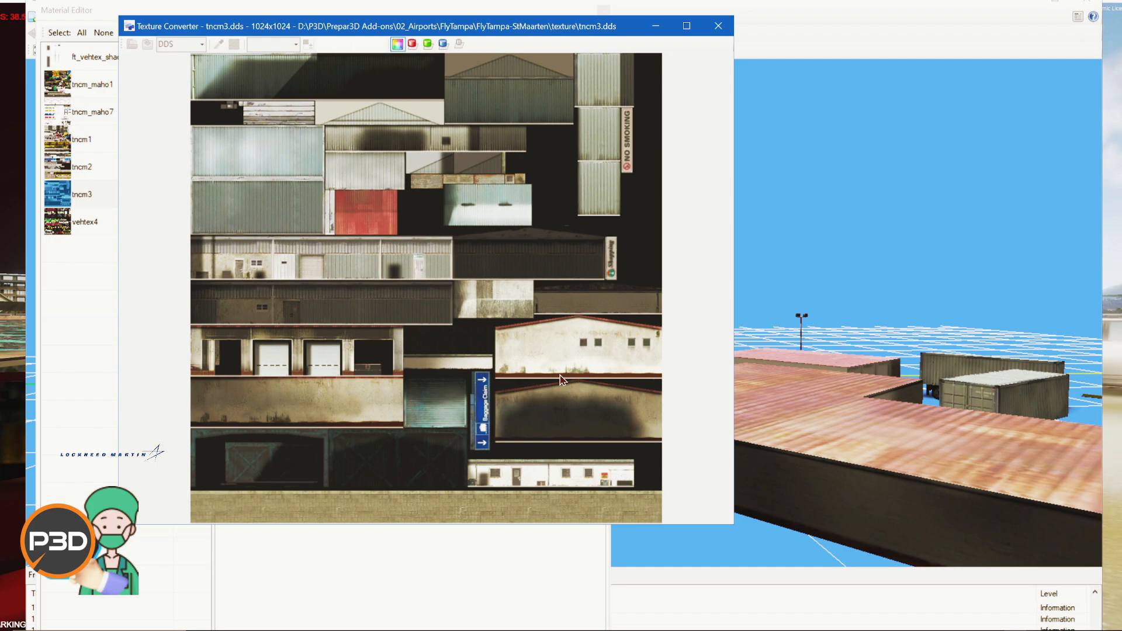
left_click(718, 25)
double_click(88, 139)
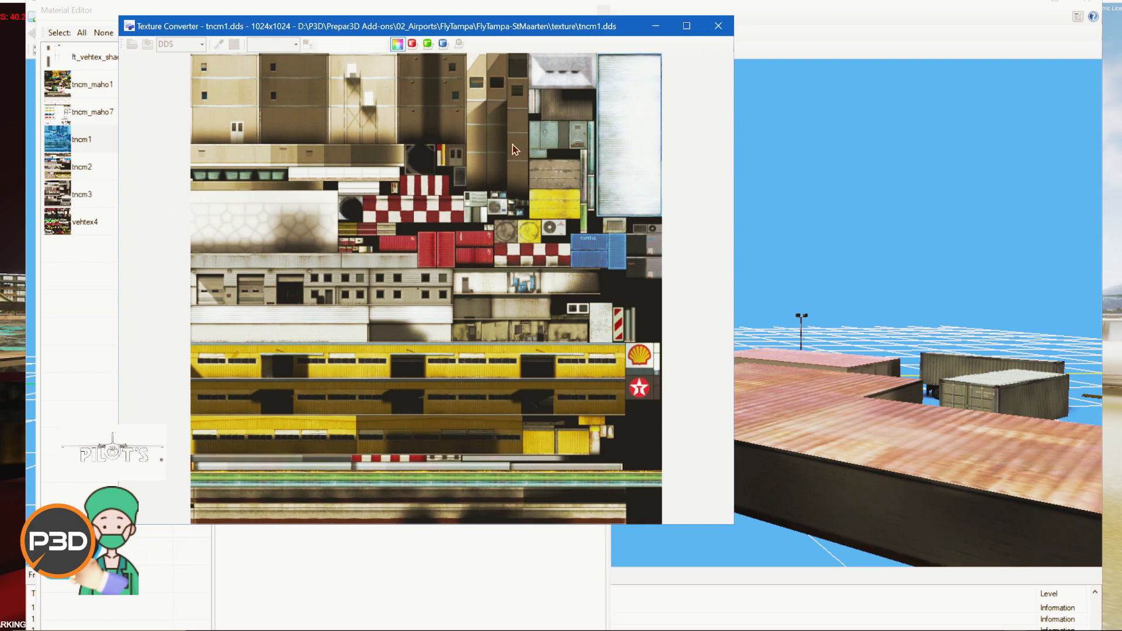
left_click(718, 26)
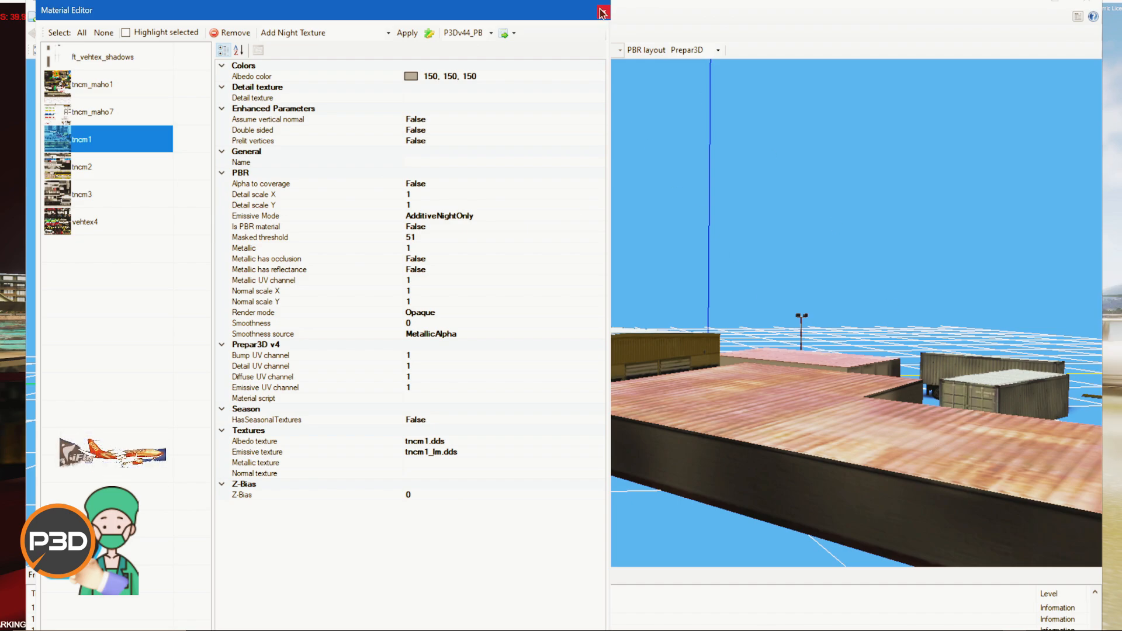
left_click(603, 13)
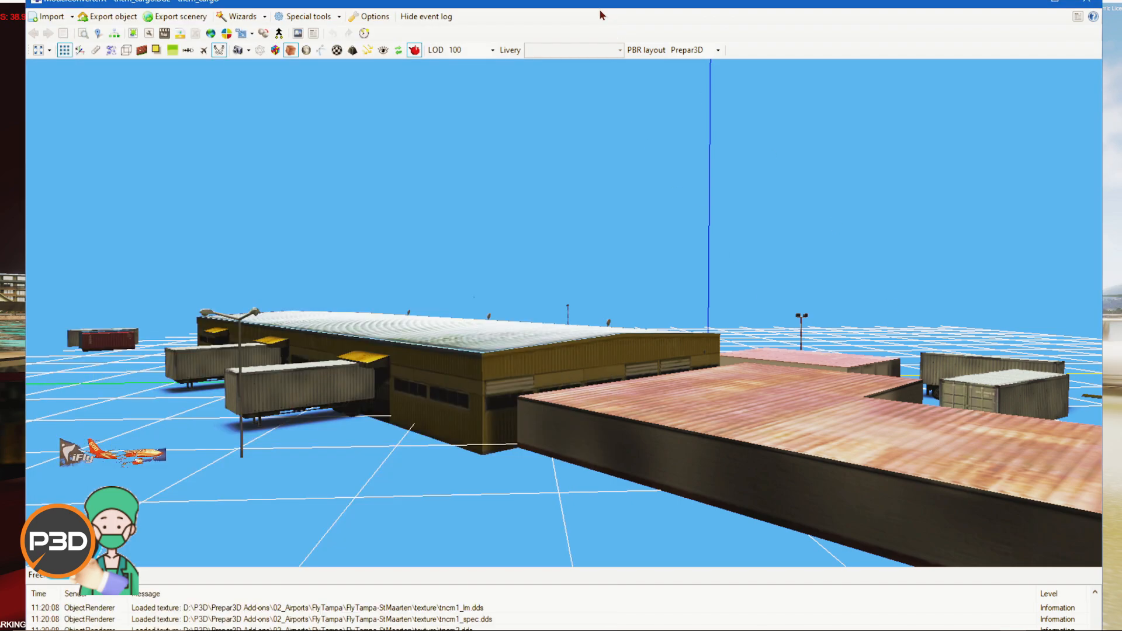
Step: Minimize ModelConverterX and open the FlyTampa-StMaarten texture folder in the file explorer
scroll(616, 396, "up", 3)
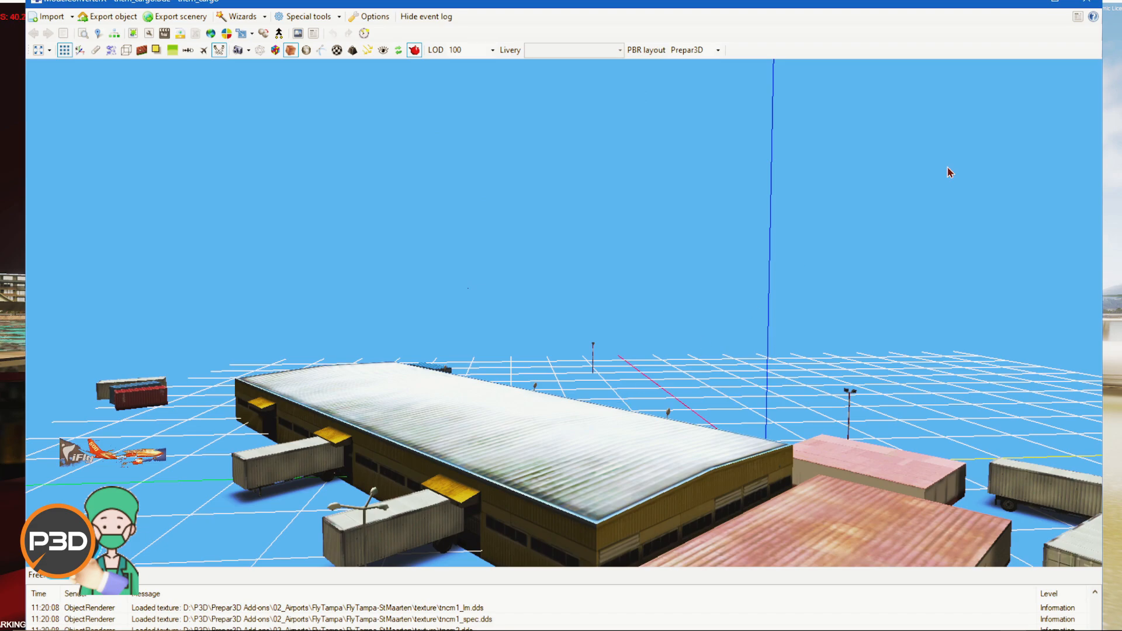
left_click(1091, 2)
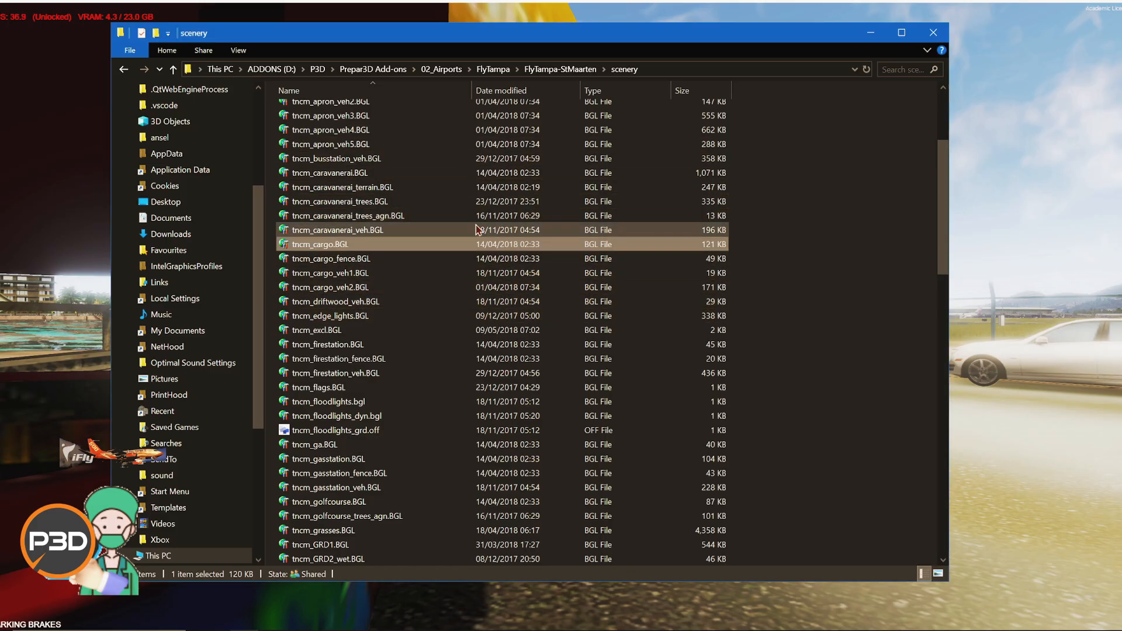
left_click(560, 69)
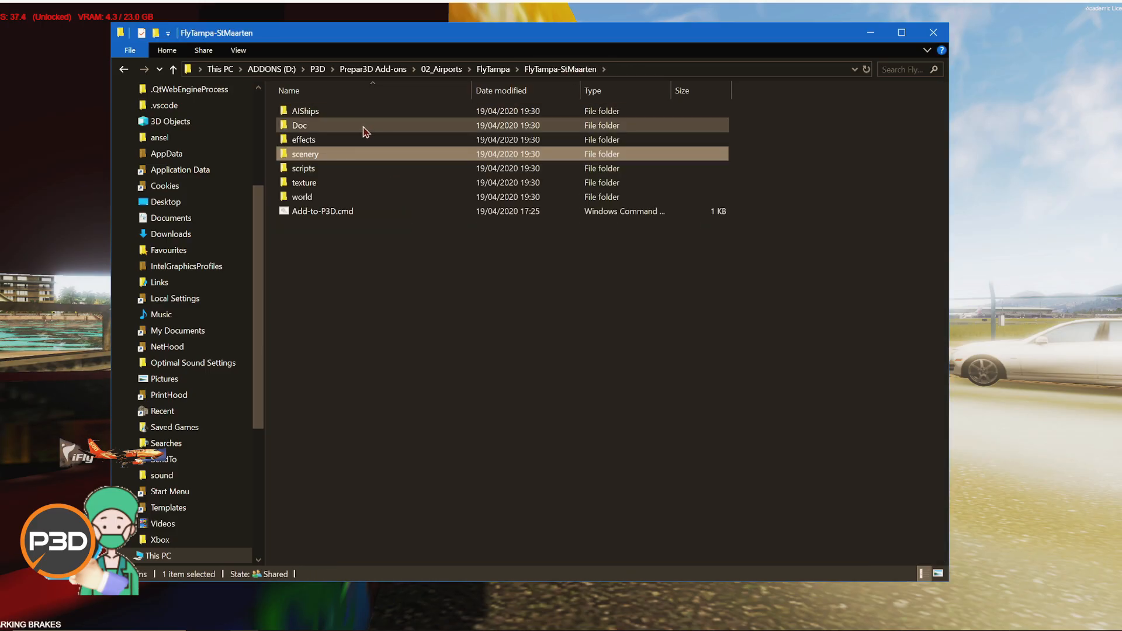
double_click(351, 183)
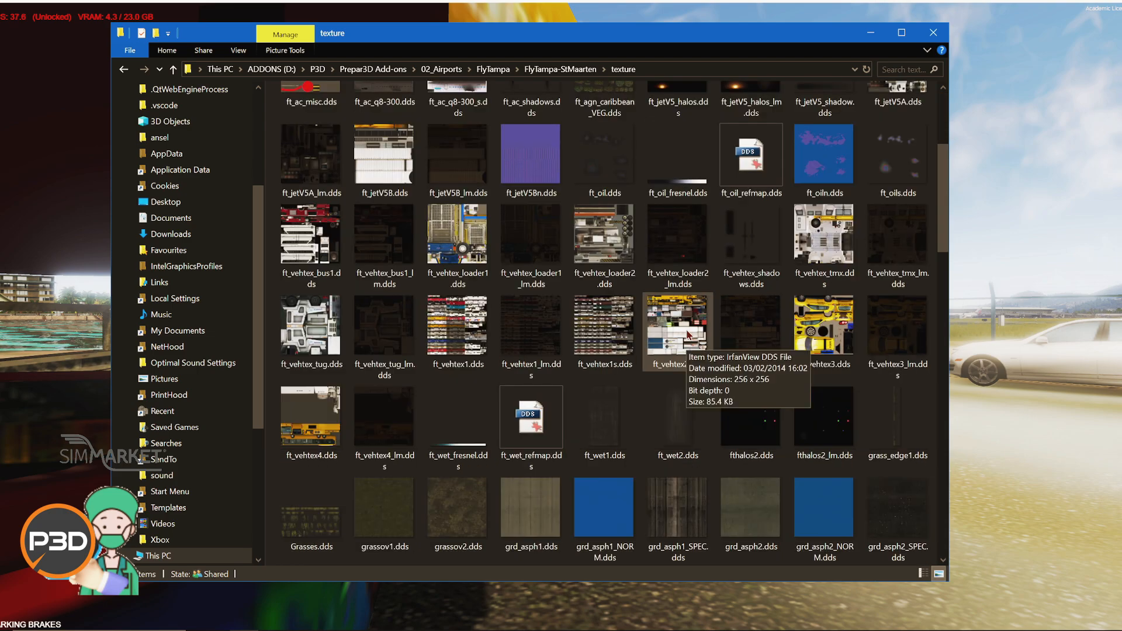
Step: Open the grd_asph1.dds texture in the image viewer to inspect it, then close the viewer
double_click(530, 508)
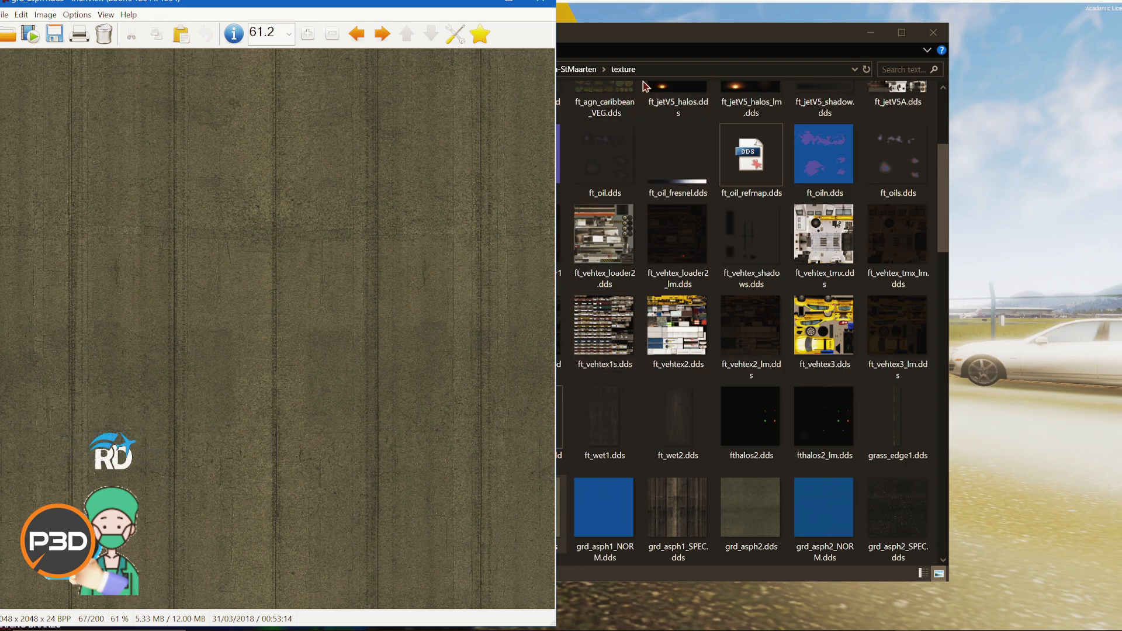
left_click(593, 35)
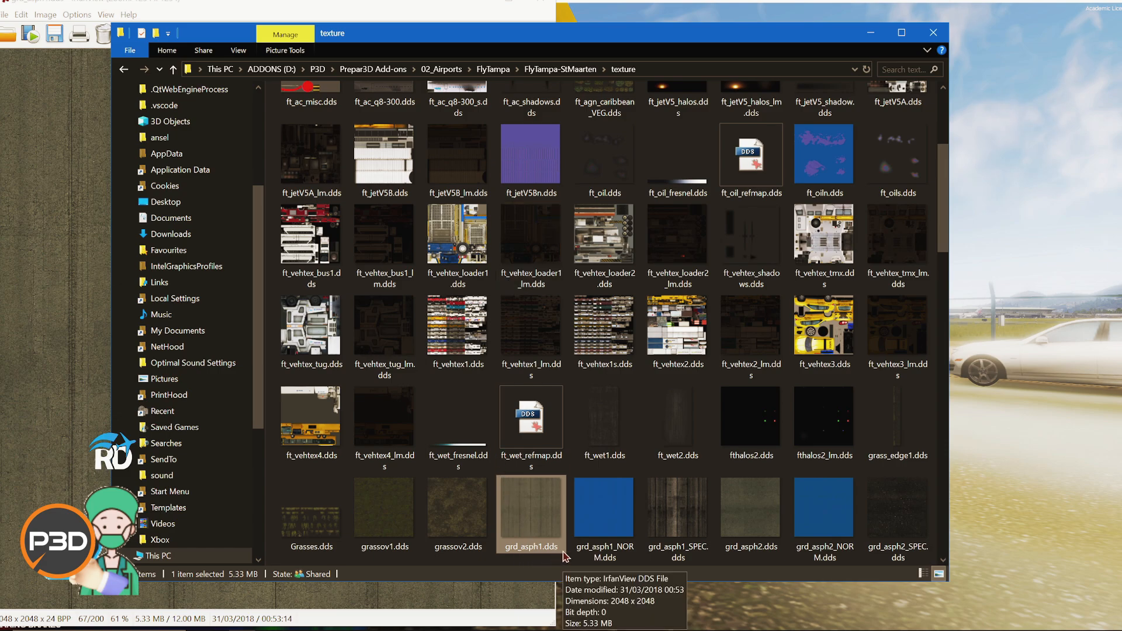
left_click_drag(502, 38, 622, 57)
left_click(124, 208)
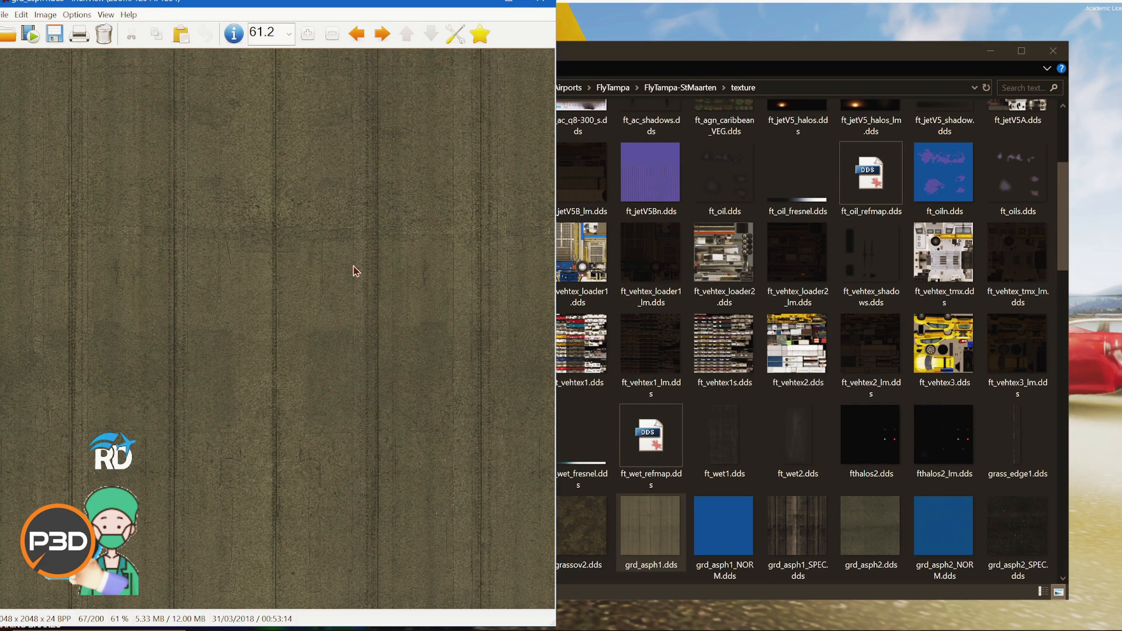
left_click(545, 2)
Step: View the grassov1 and grass_edge1 textures in the image viewer, then close it
double_click(530, 532)
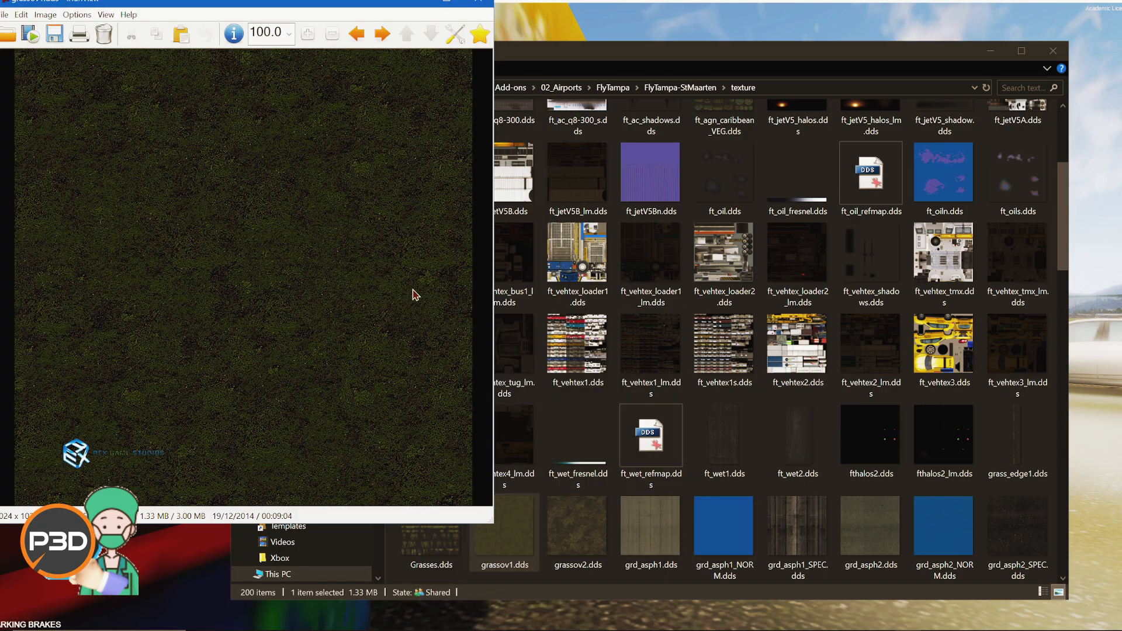
double_click(1016, 450)
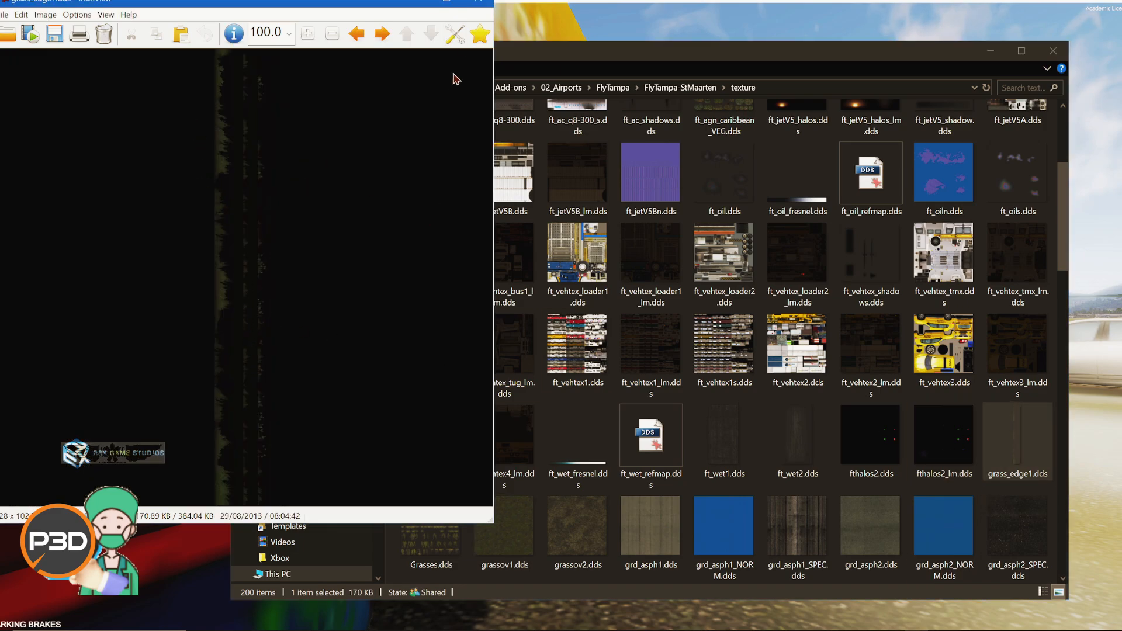
left_click(478, 2)
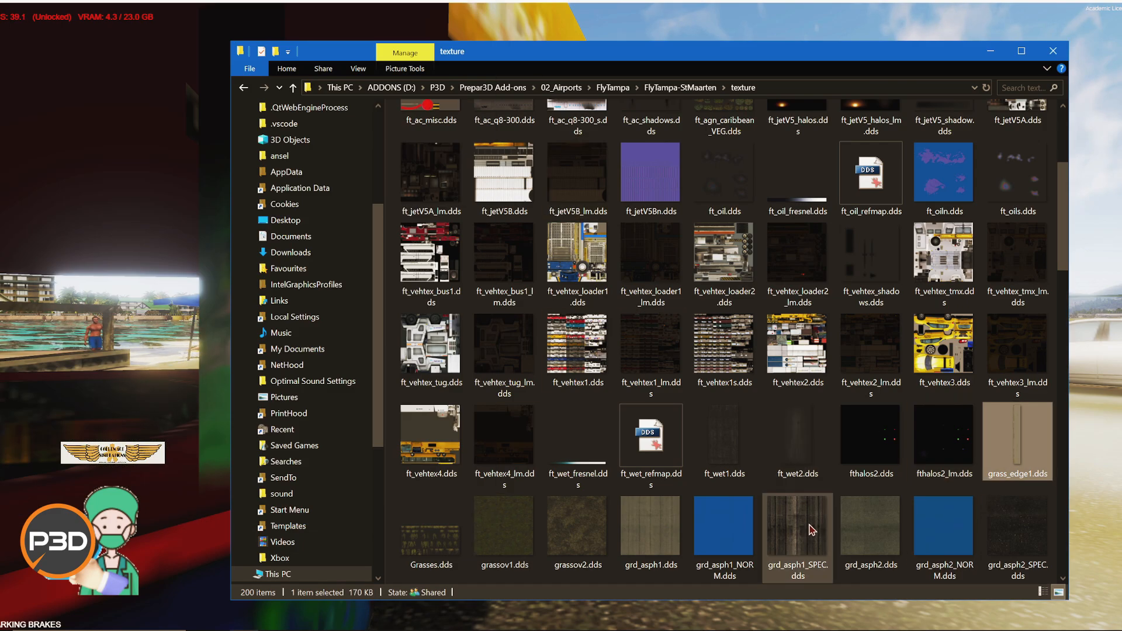
Step: View the grd_asph2 texture, then scroll down and view the grd_conc2 texture in the image viewer
double_click(873, 526)
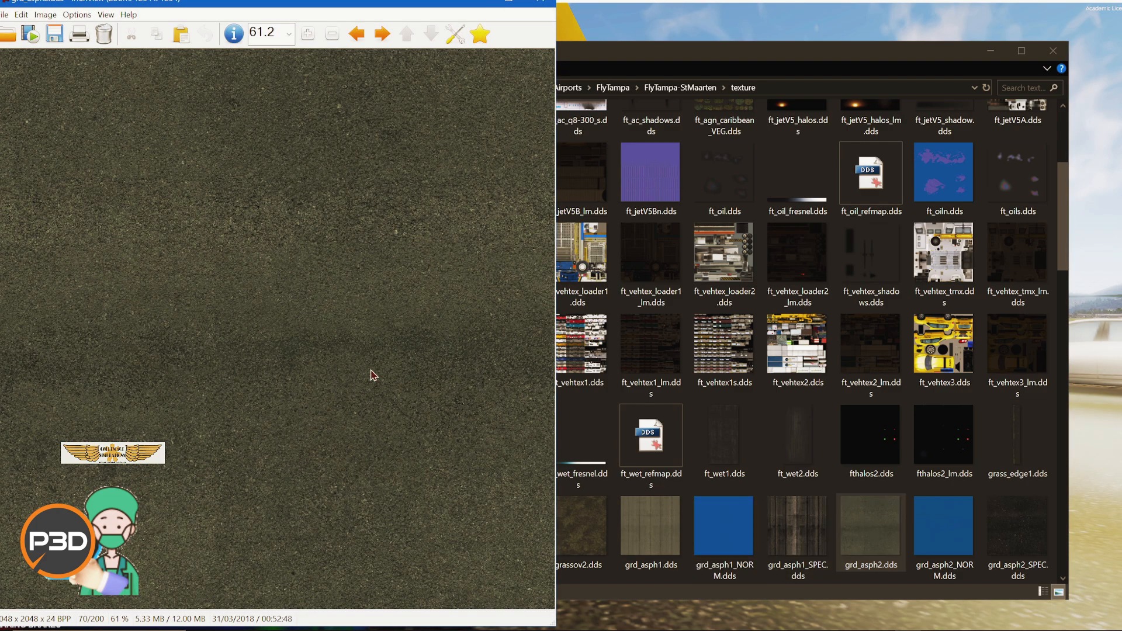
left_click(545, 2)
scroll(870, 462, "down", 3)
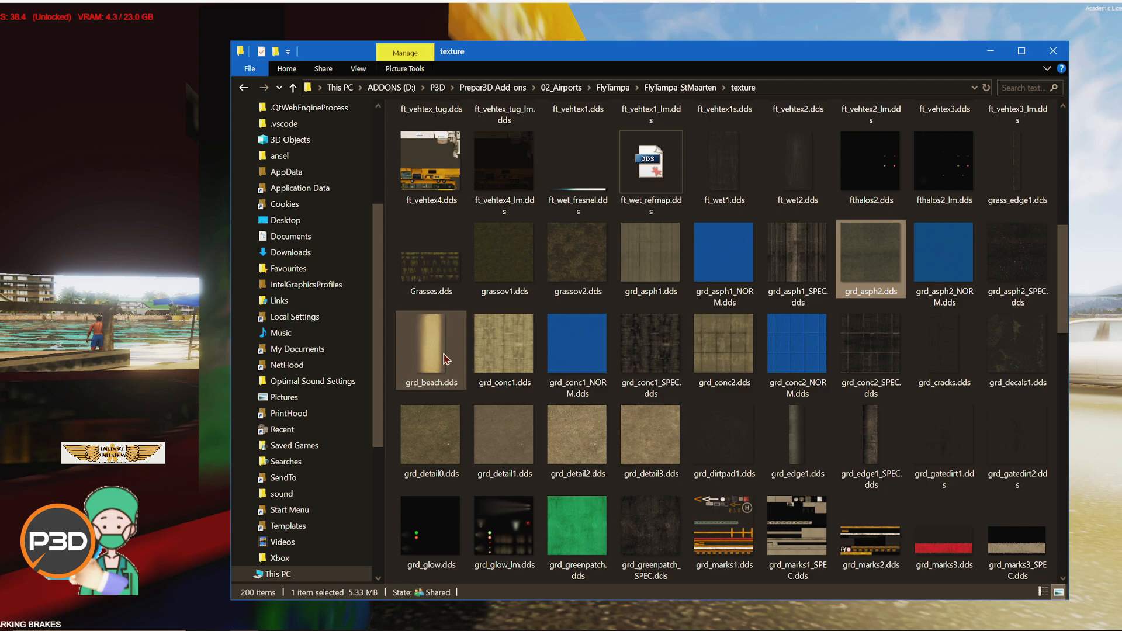
double_click(724, 345)
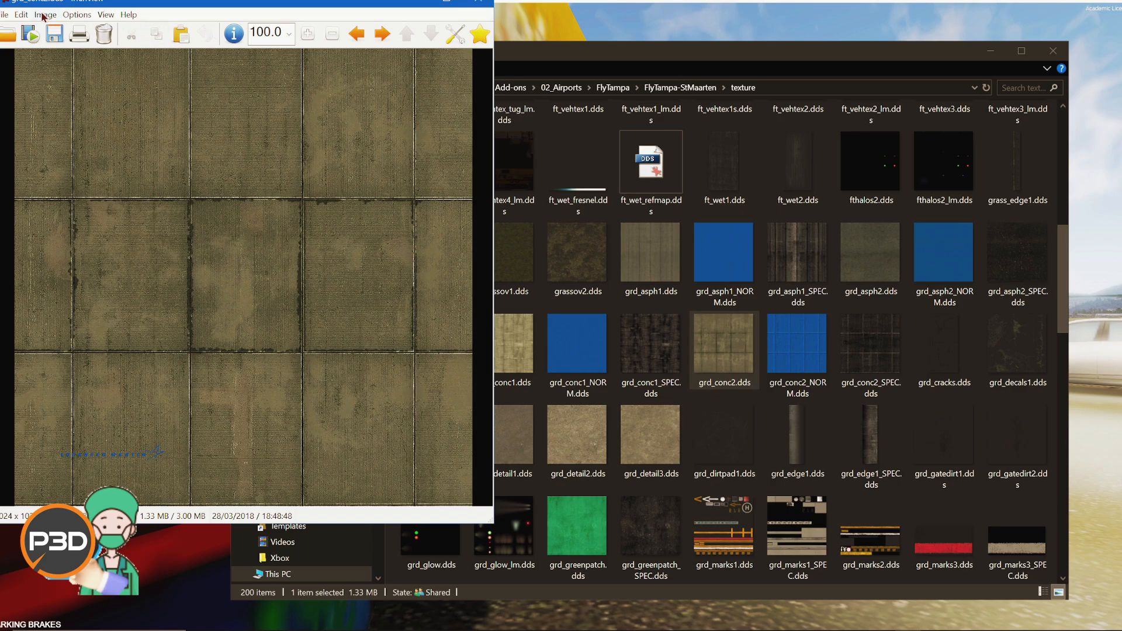
left_click(478, 6)
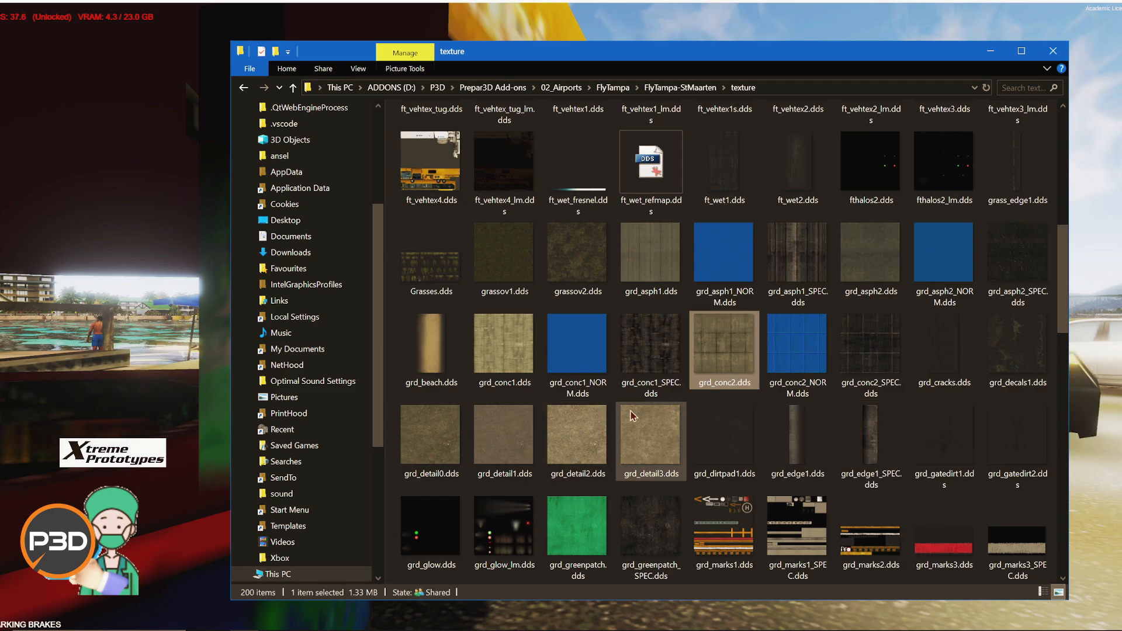
Step: Open the grd_conc1 texture and inspect its image properties, then close the viewer
double_click(517, 338)
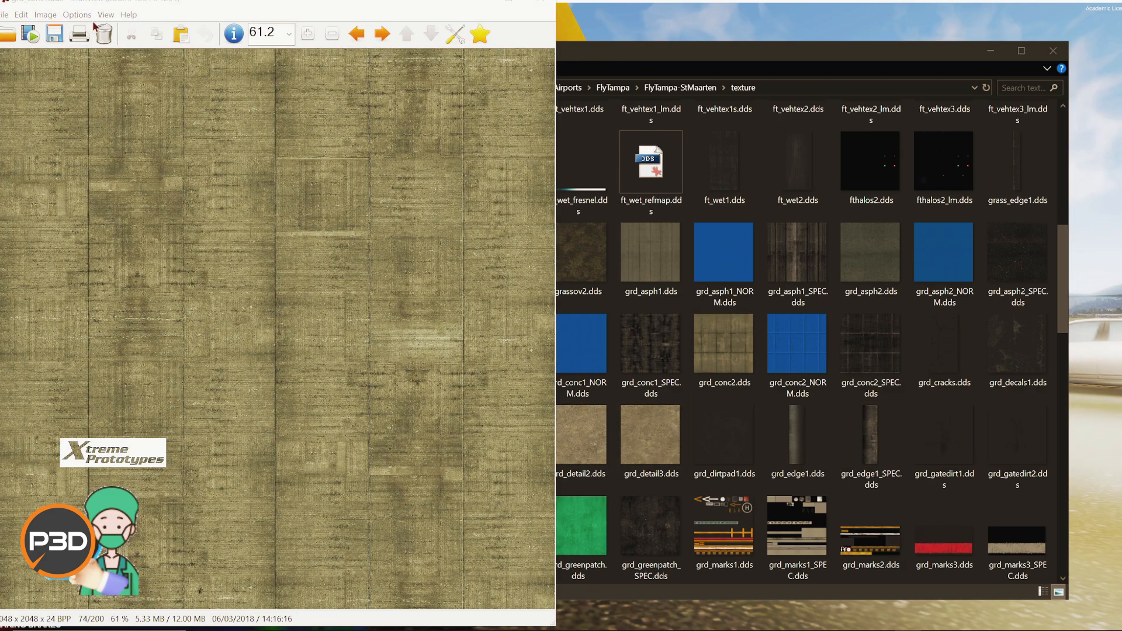
left_click(49, 17)
left_click(59, 25)
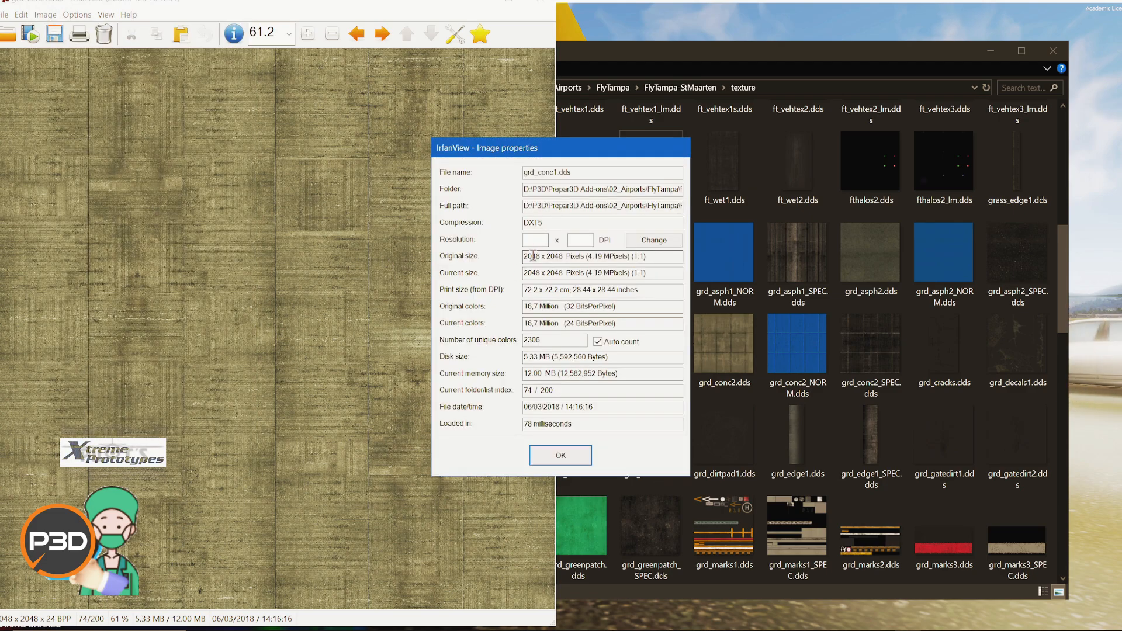
left_click(559, 457)
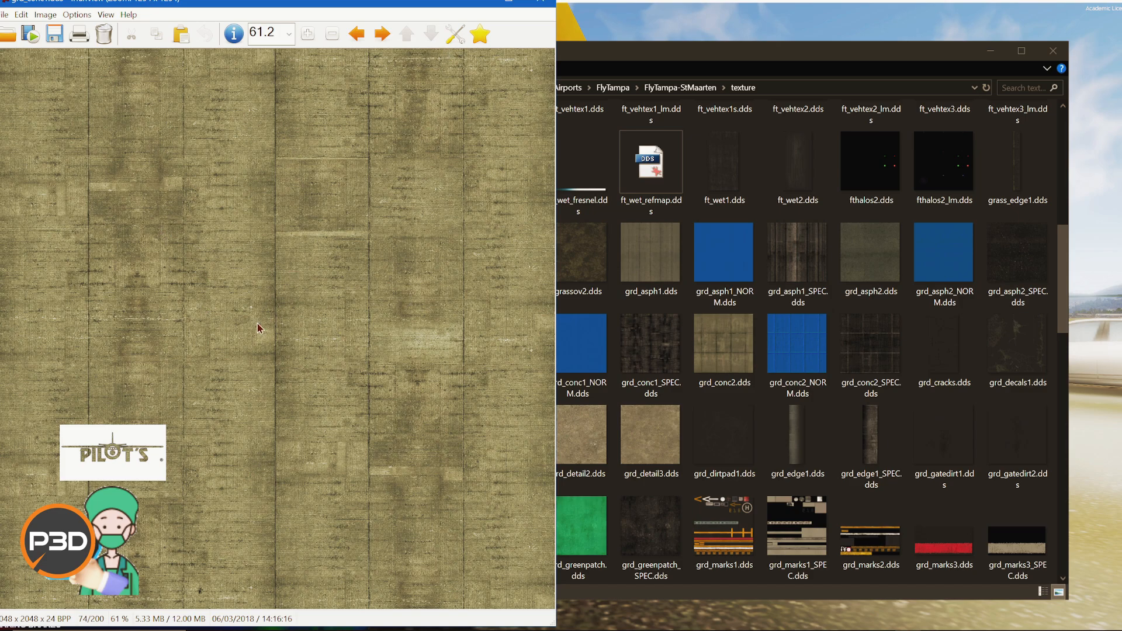
left_click(543, 3)
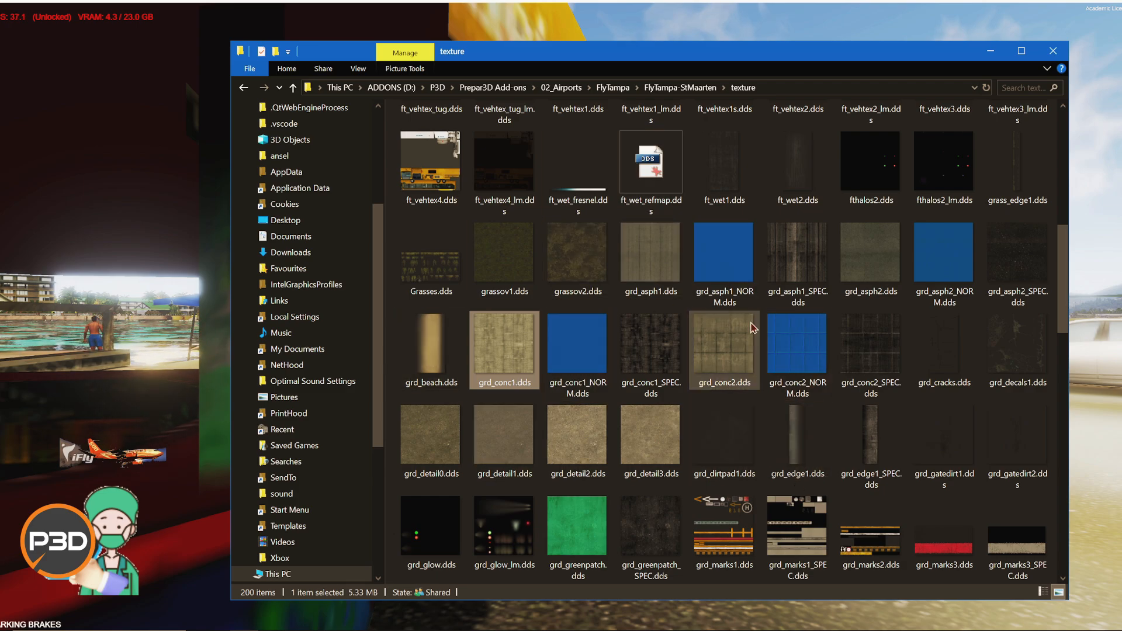
Step: Scroll to the TNCM textures and view tncm_maho5 and tncm1 in the image viewer in turn
scroll(688, 433, "down", 10)
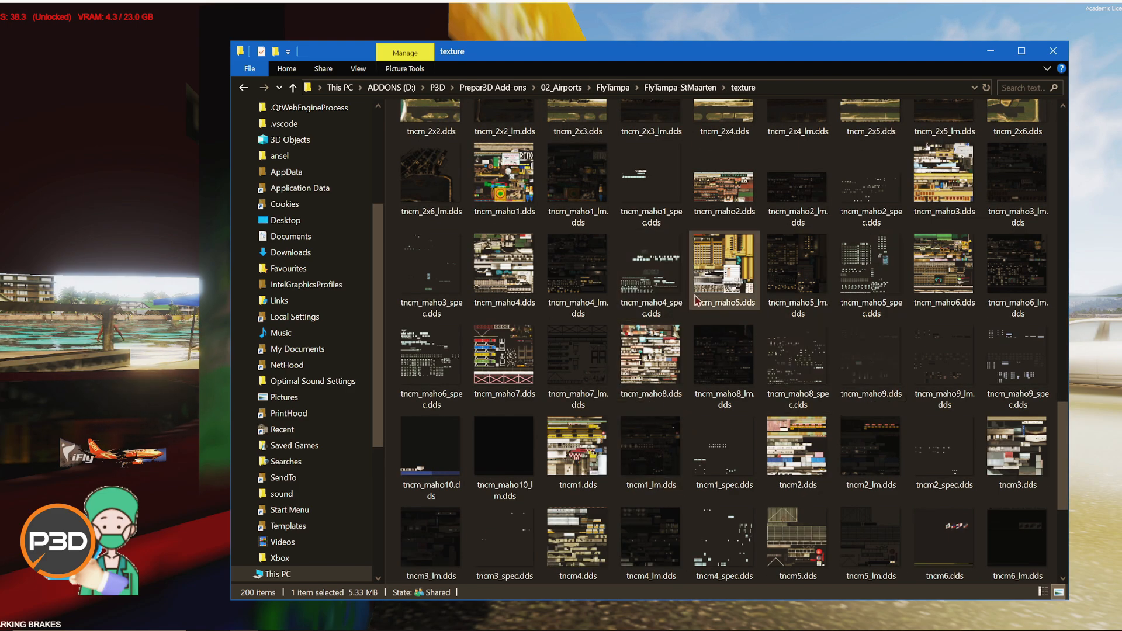
double_click(729, 273)
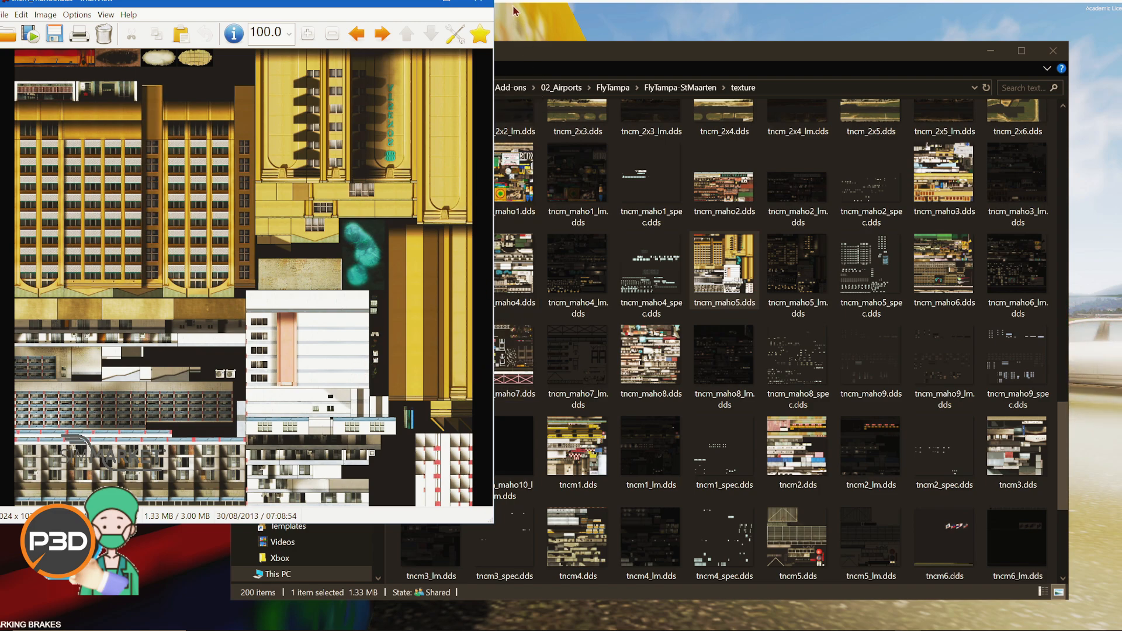
left_click(479, 2)
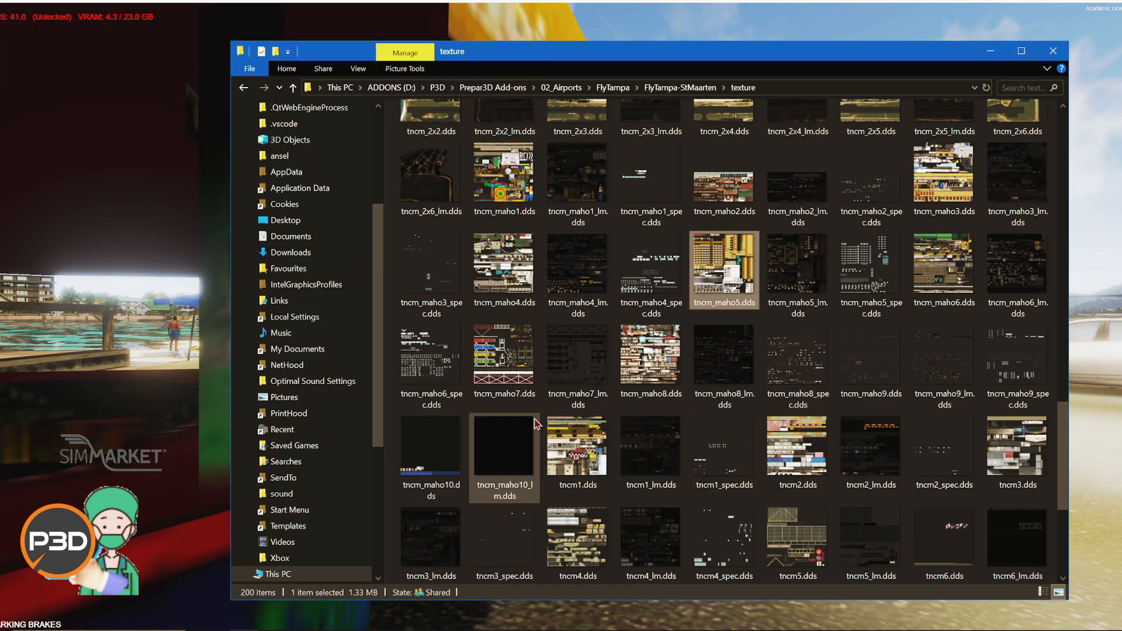
double_click(576, 447)
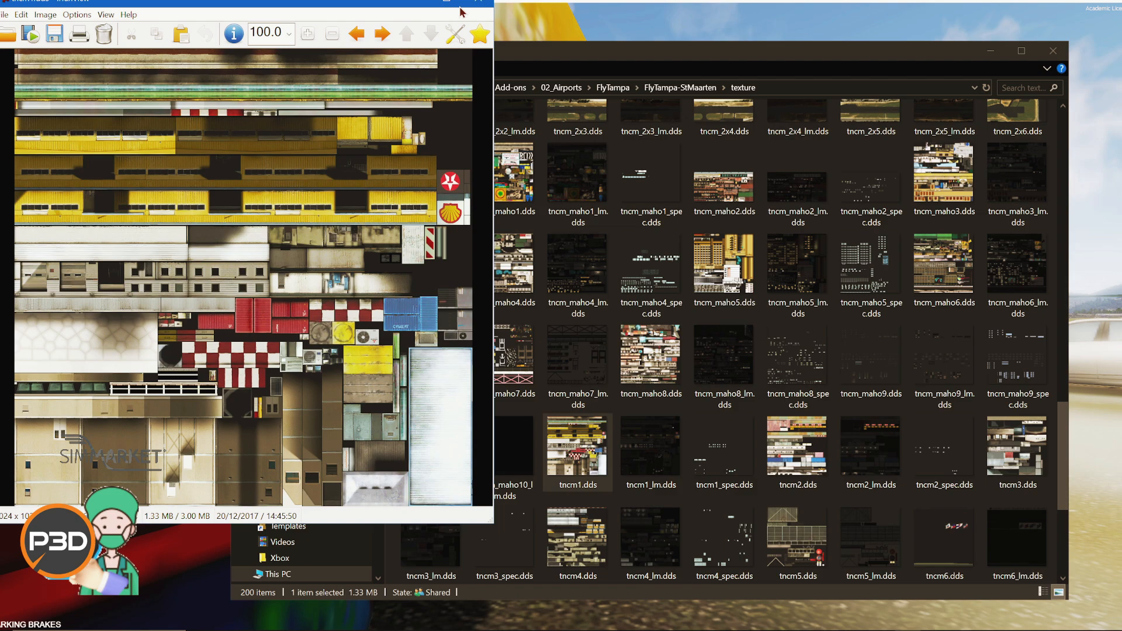
left_click(479, 3)
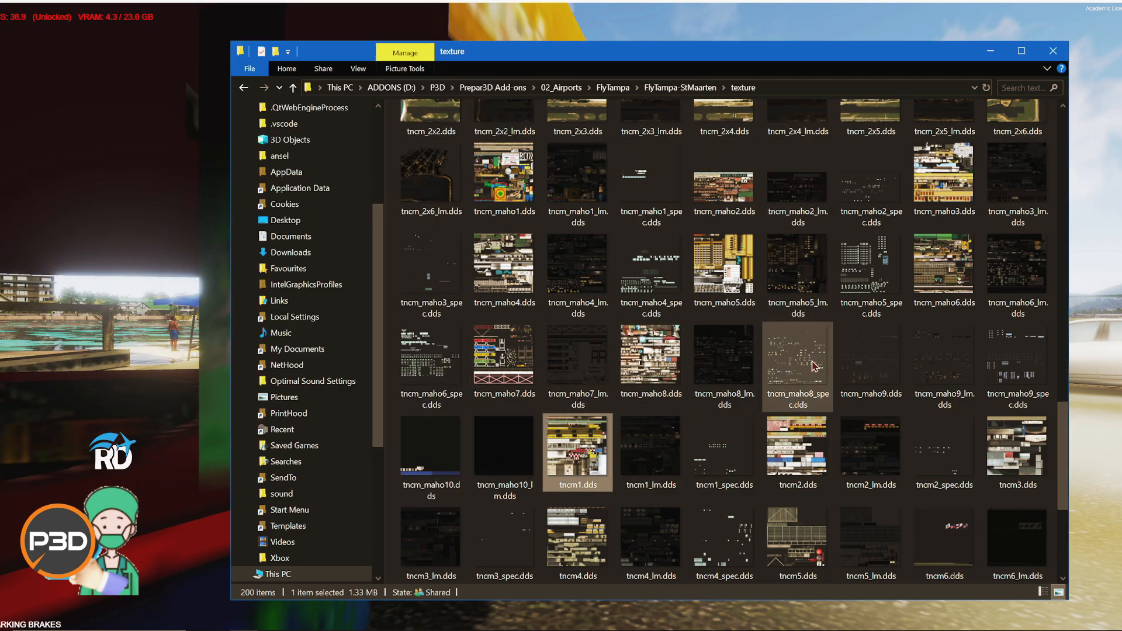
Step: Go up to the FlyTampa-StMaarten folder and open its scenery folder of BGL files
left_click(689, 88)
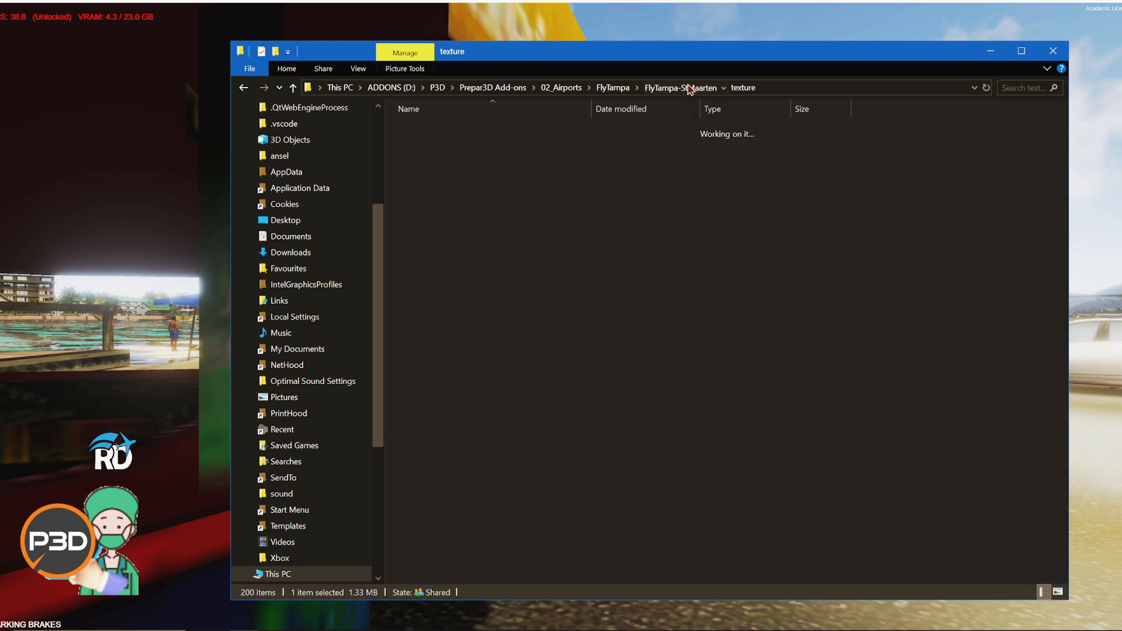
double_click(486, 176)
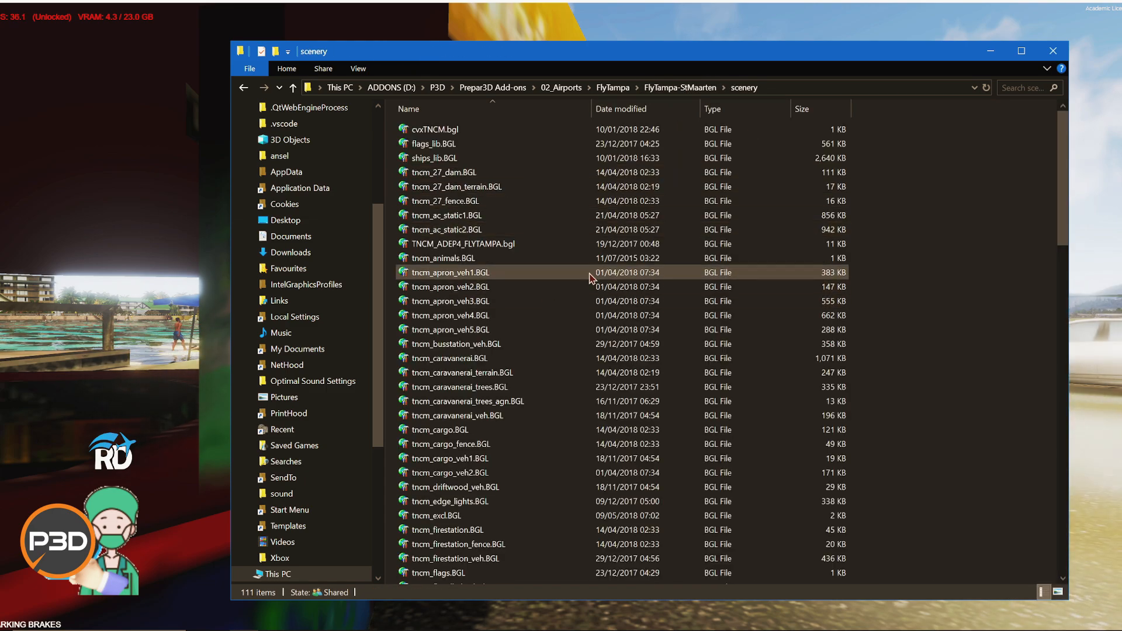
scroll(592, 276, "down", 1)
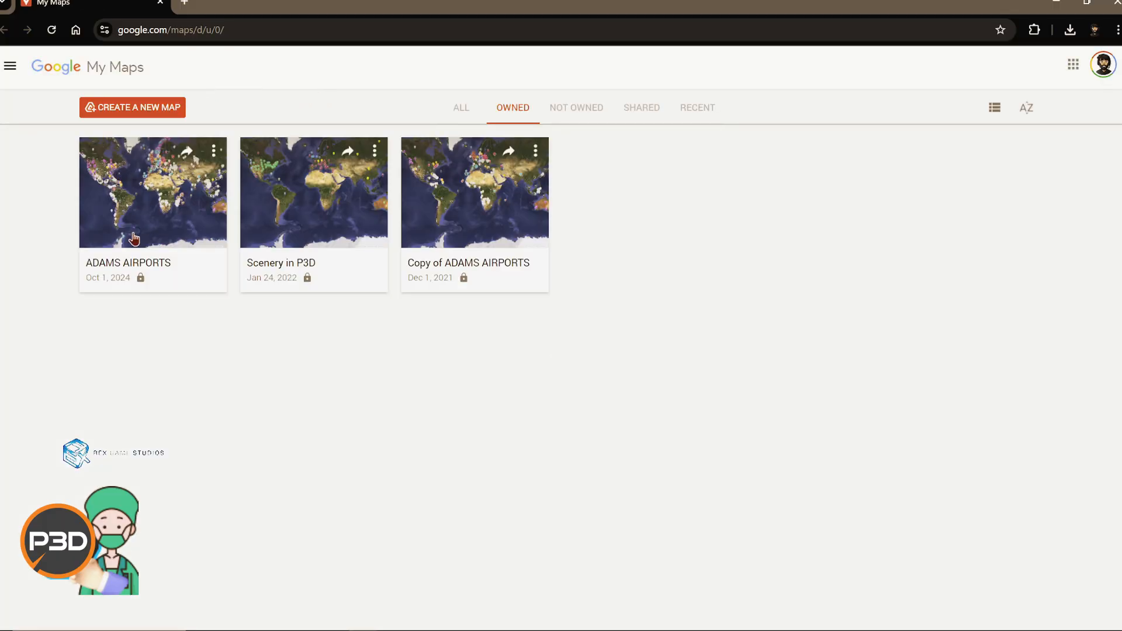
Step: Switch to Google My Maps, open the ADAMS AIRPORTS map and copy the CYXE Saskatoon International Airport coordinates
left_click(145, 267)
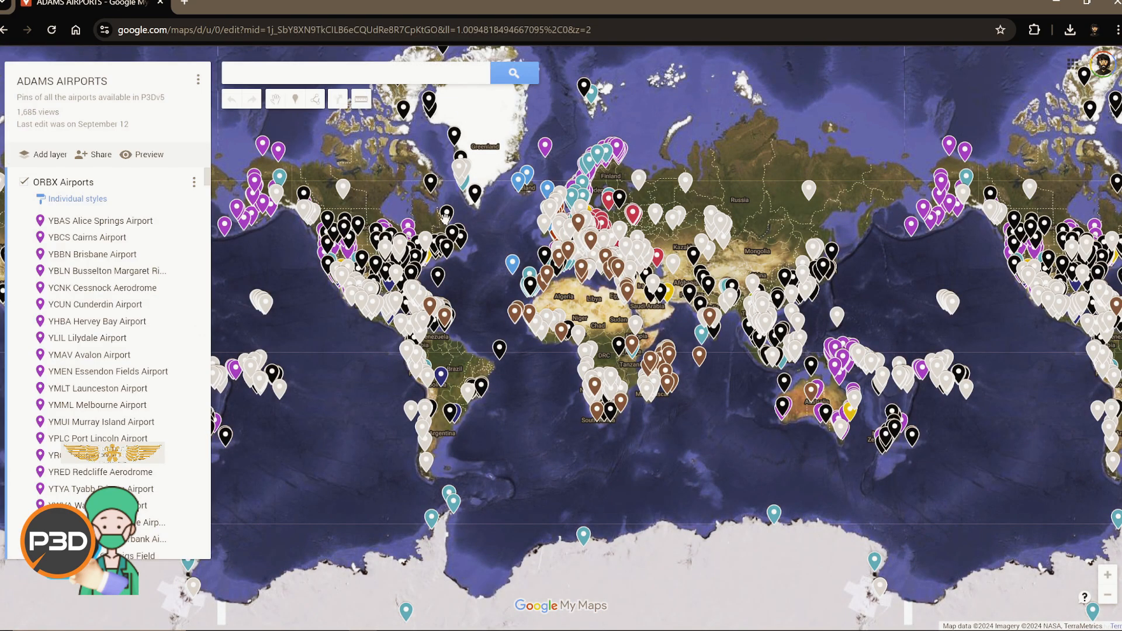
scroll(332, 240, "up", 1)
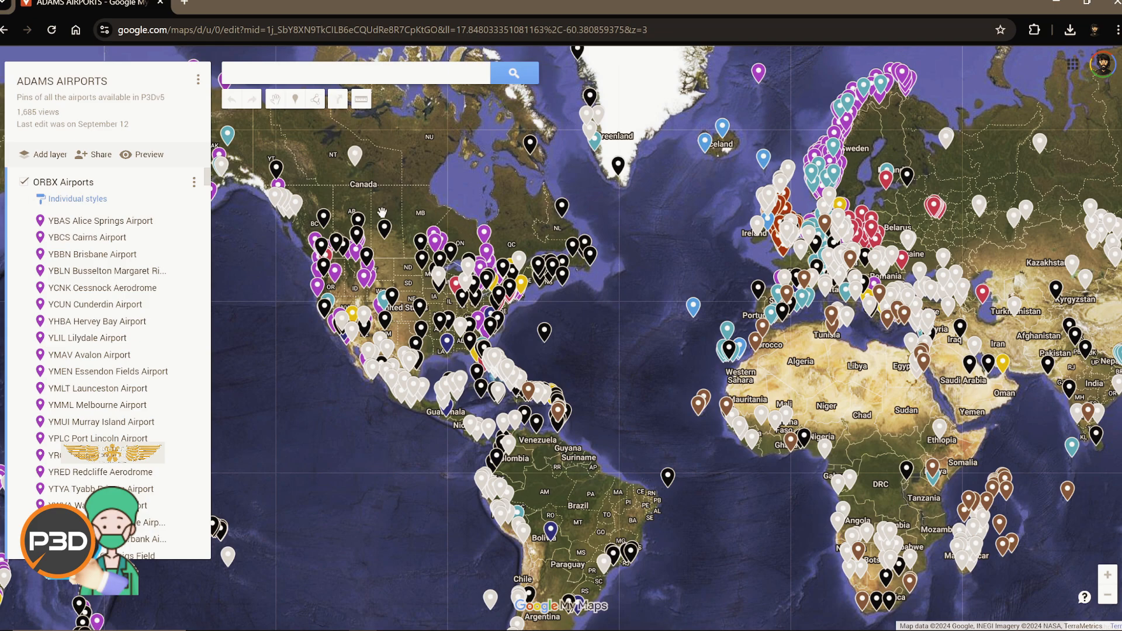
left_click(381, 232)
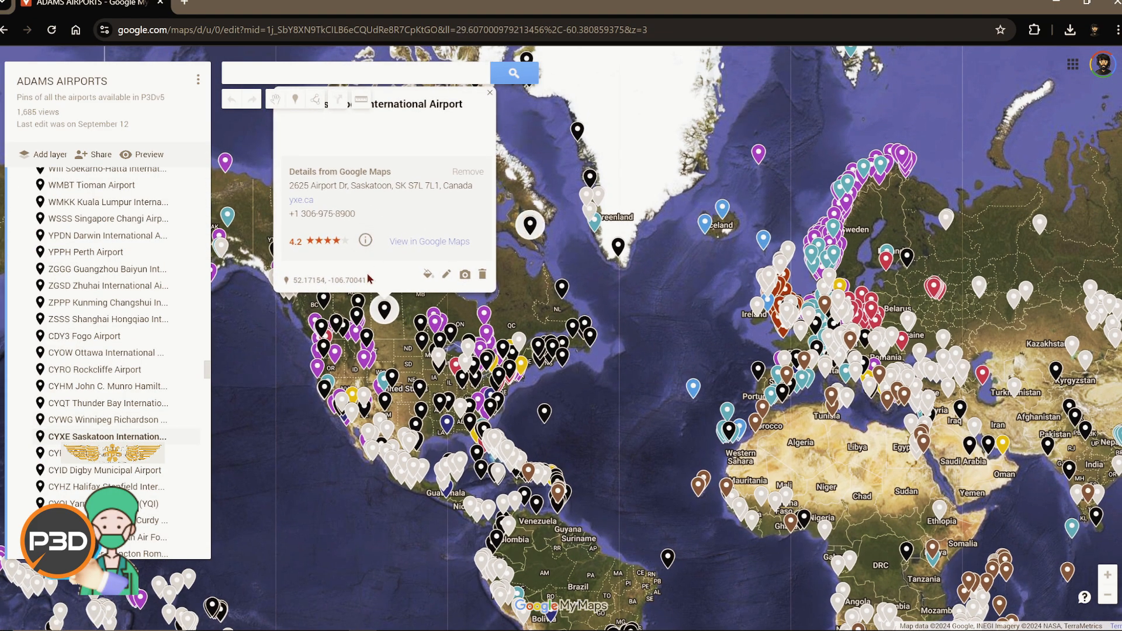
left_click_drag(363, 282, 306, 282)
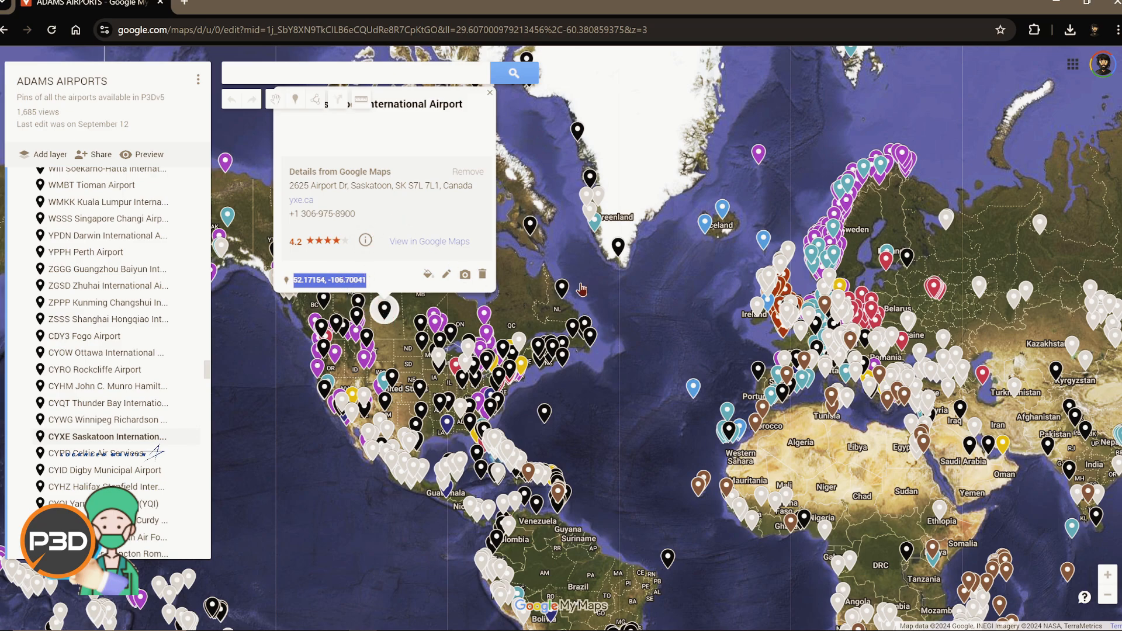
left_click_drag(581, 289, 628, 352)
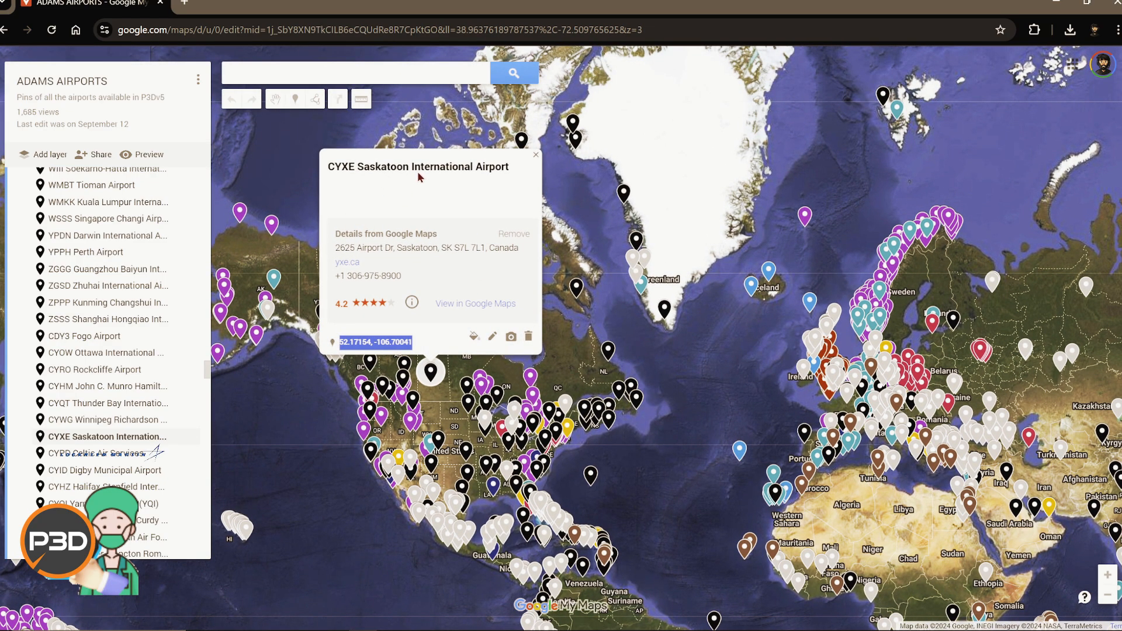
right_click(367, 347)
left_click(388, 358)
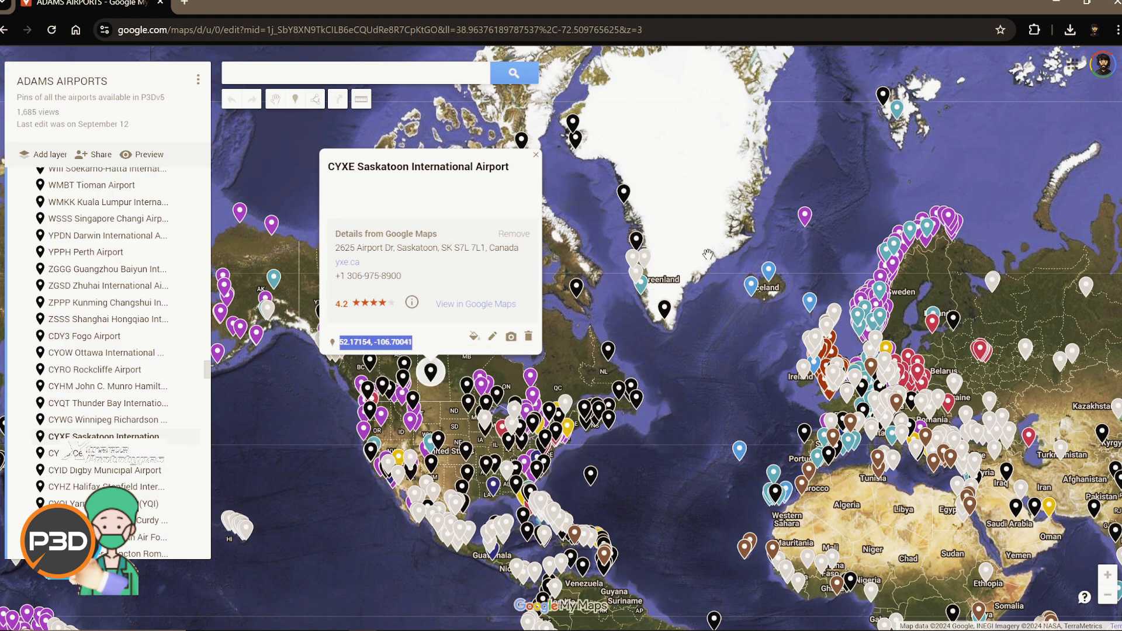
Step: Search the map for the coordinates 33°33'37"N 73°2'0"E picked from the search history
left_click(805, 216)
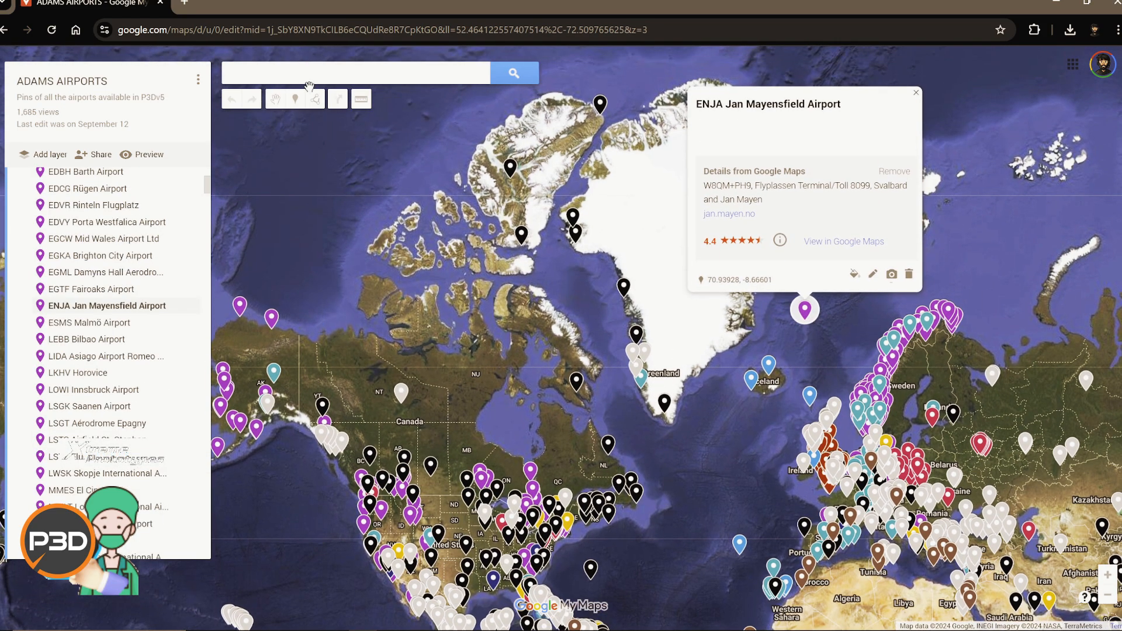
left_click(311, 75)
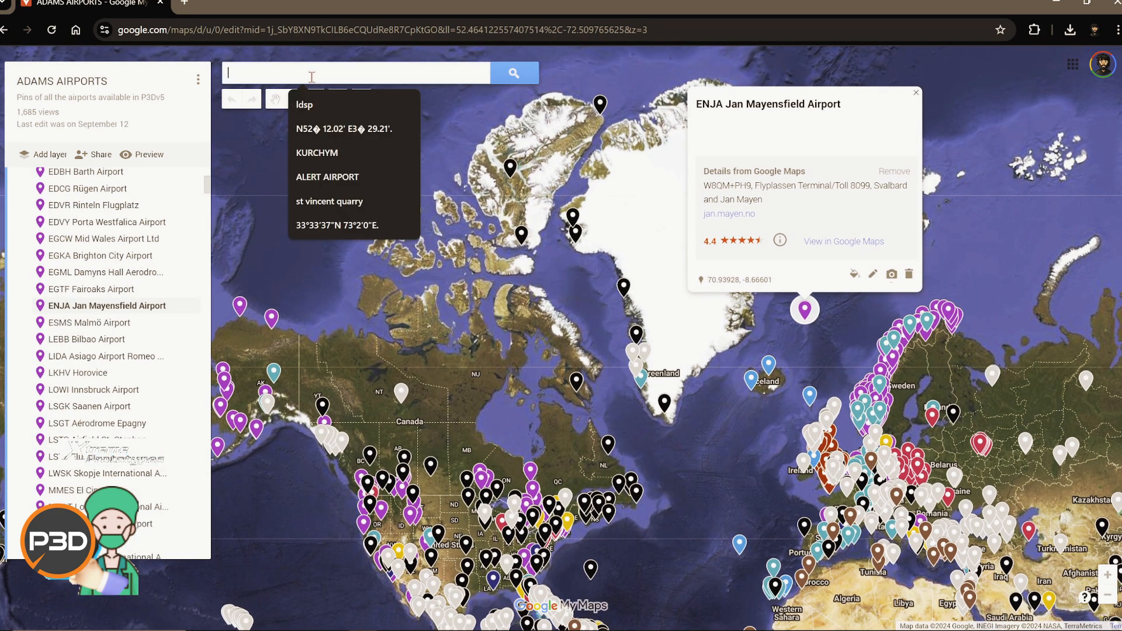
right_click(311, 75)
left_click(381, 225)
left_click(512, 76)
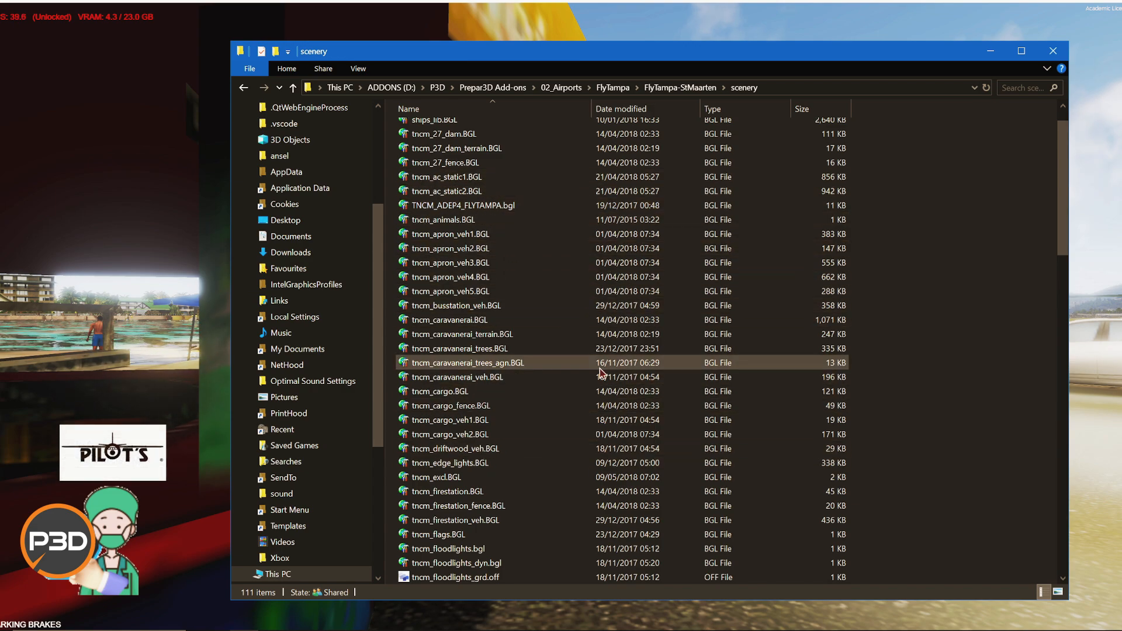
Step: Open TNCM_ADEP4_FLYTAMPA.bgl from the scenery folder in Airport Design Editor, choosing P3D v5 as the version
scroll(584, 368, "up", 1)
left_click(550, 248)
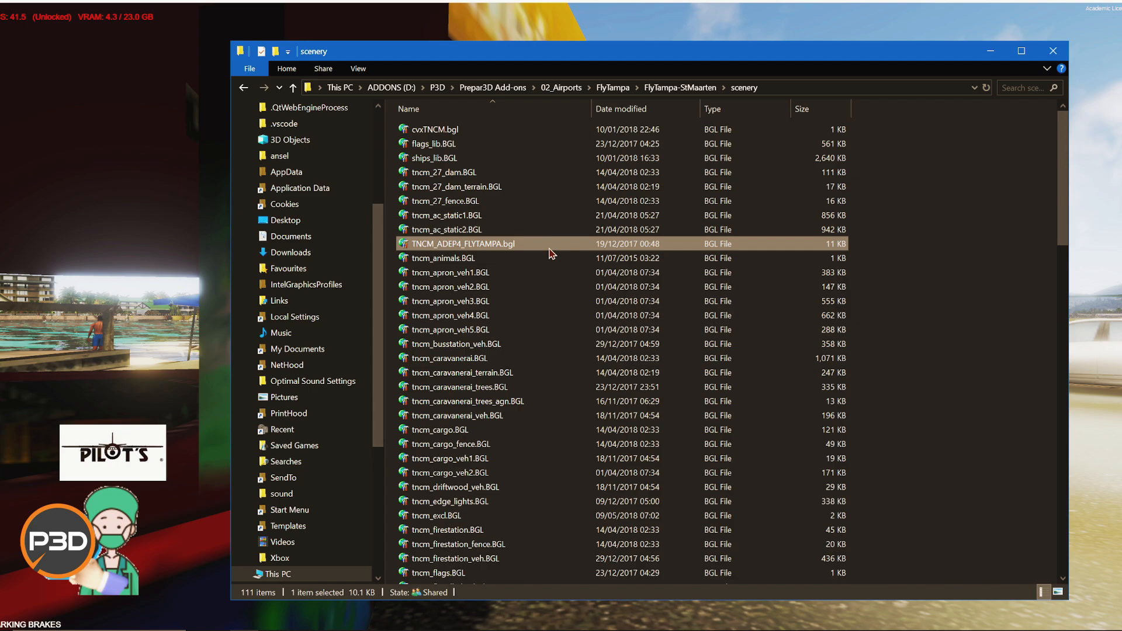
right_click(496, 247)
mouse_move(436, 328)
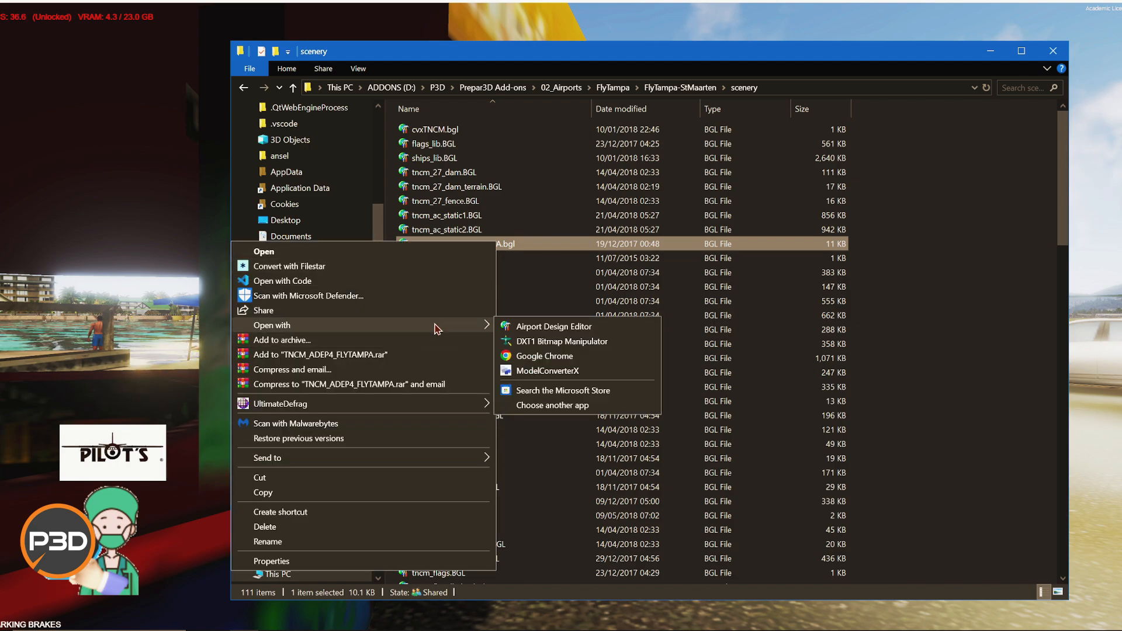
left_click(529, 327)
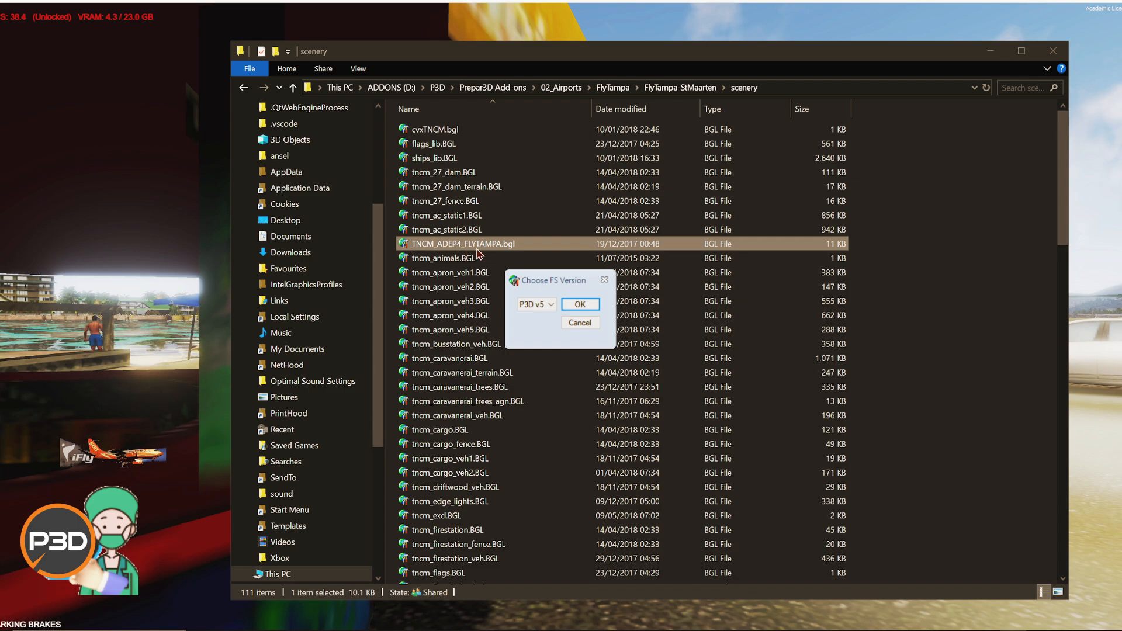
left_click(580, 310)
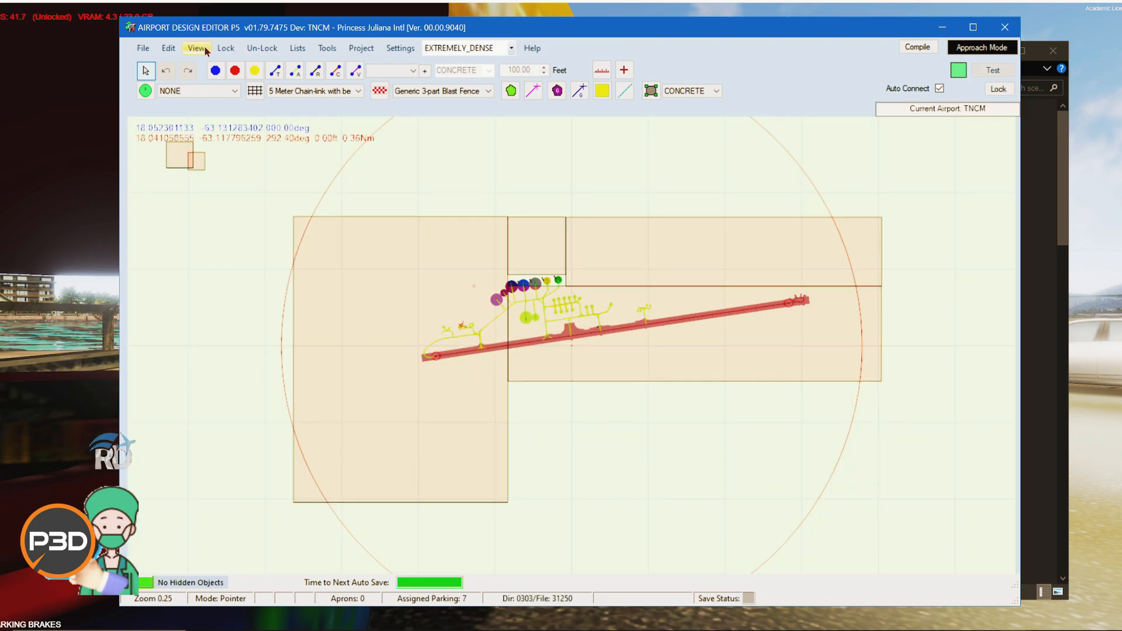
Step: Open the airport properties and the sloped-airport settings to review them, closing both without changes
left_click(142, 47)
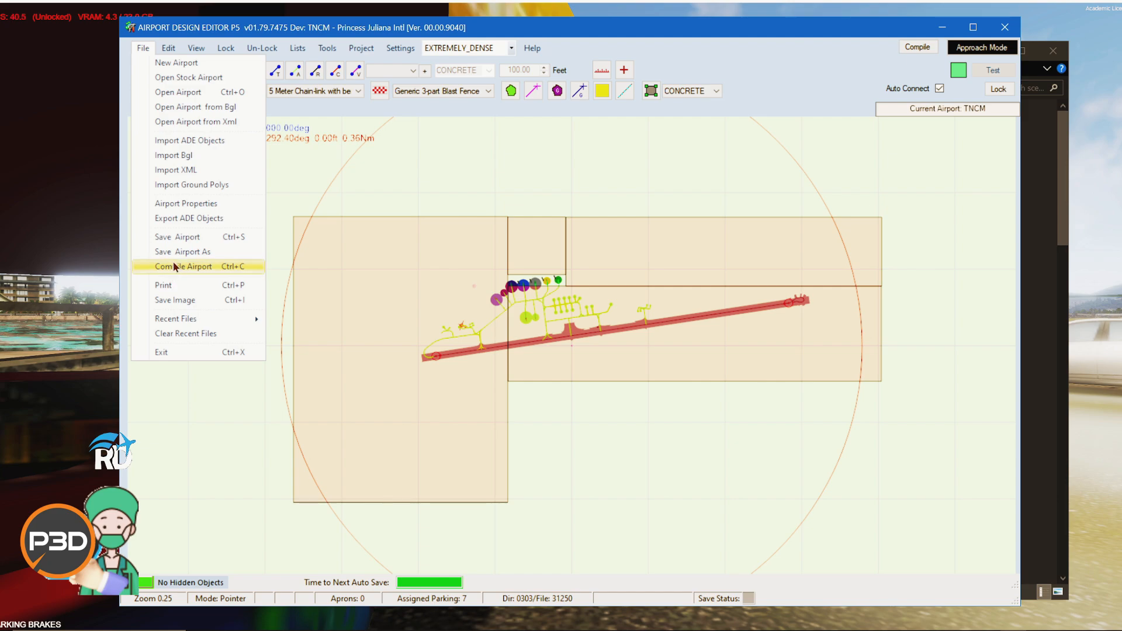
left_click(186, 204)
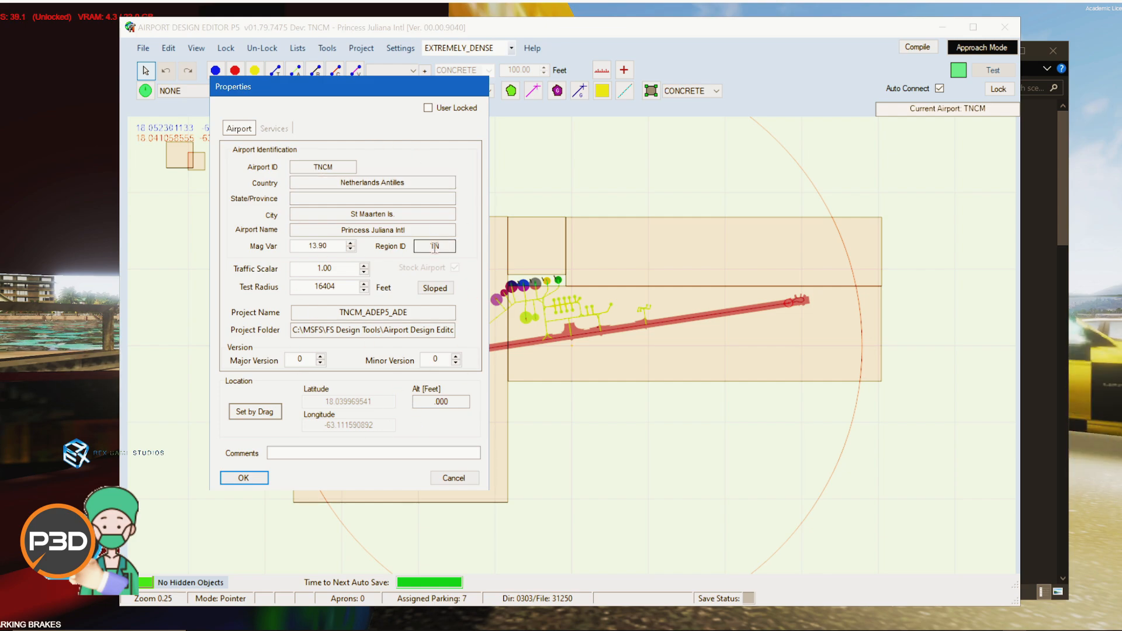
left_click(425, 291)
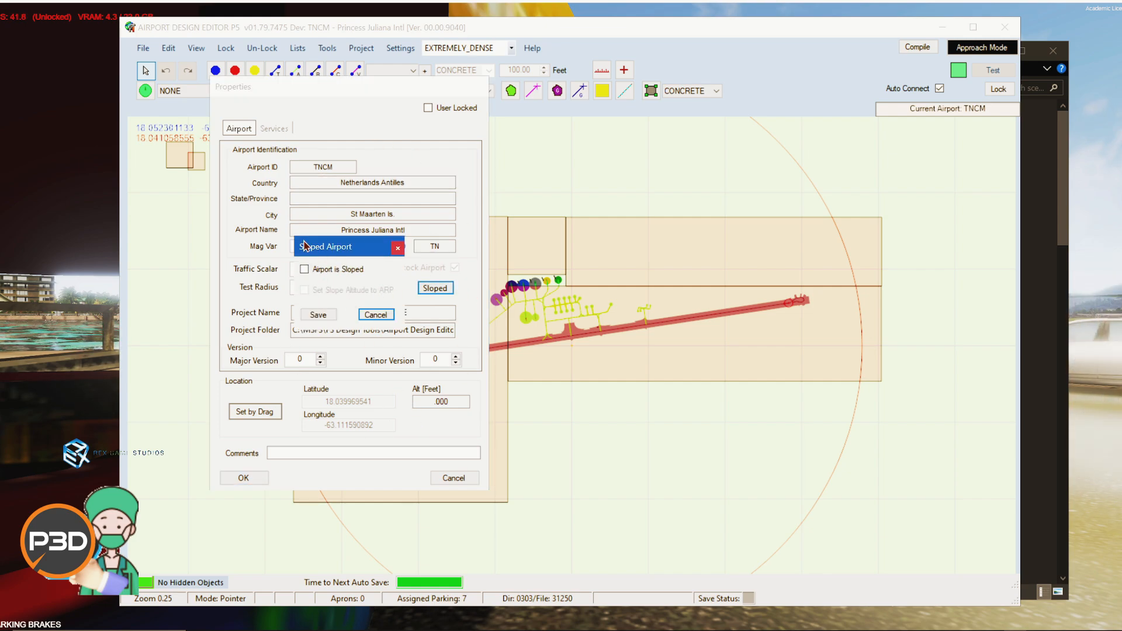
left_click(376, 314)
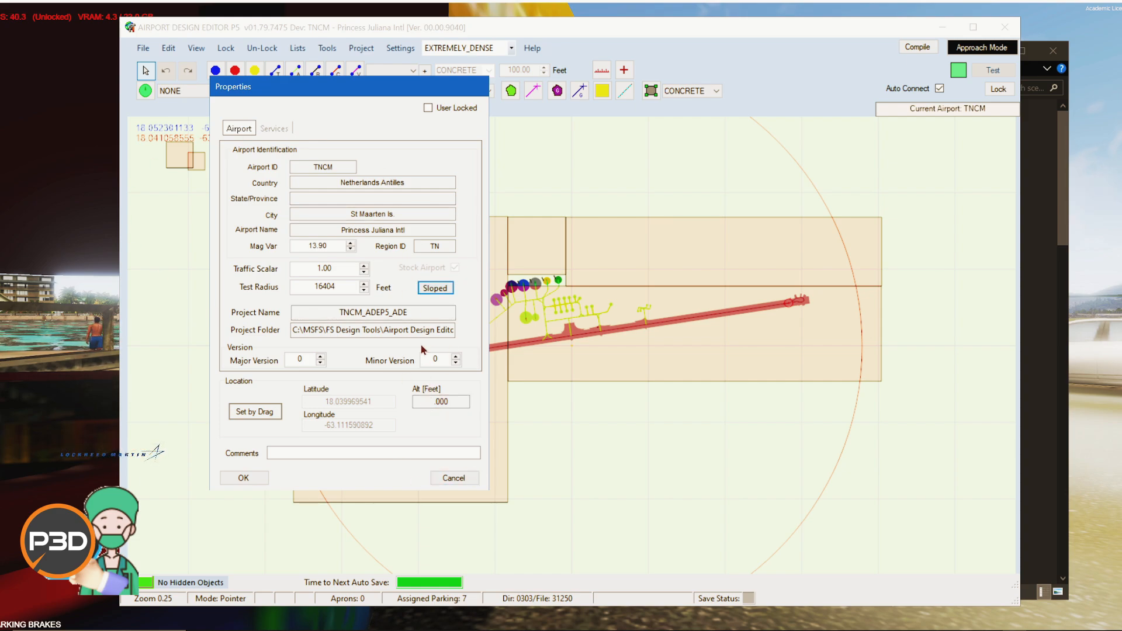
left_click(453, 478)
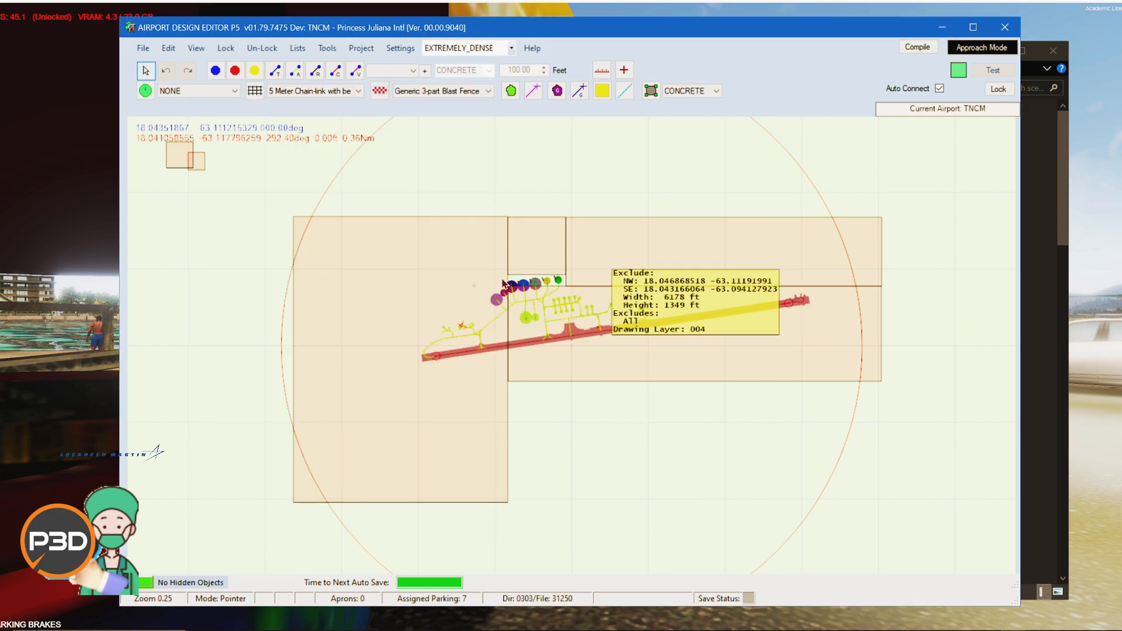
Step: Delete the large western and the southeastern exclusion rectangles from the TNCM layout
left_click(694, 242)
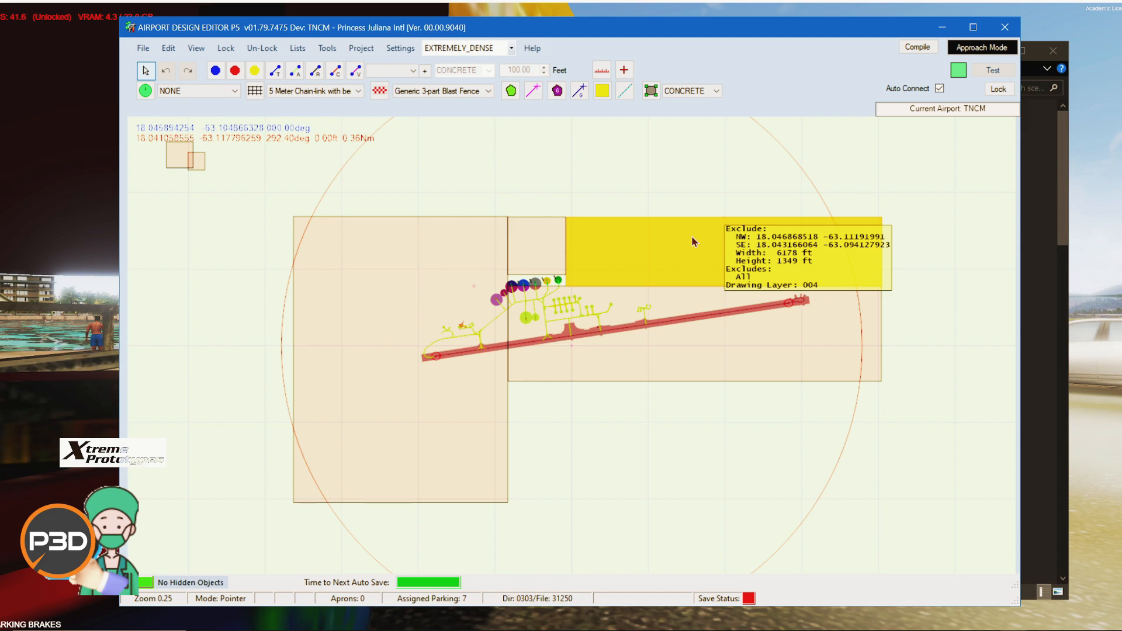
left_click(401, 254)
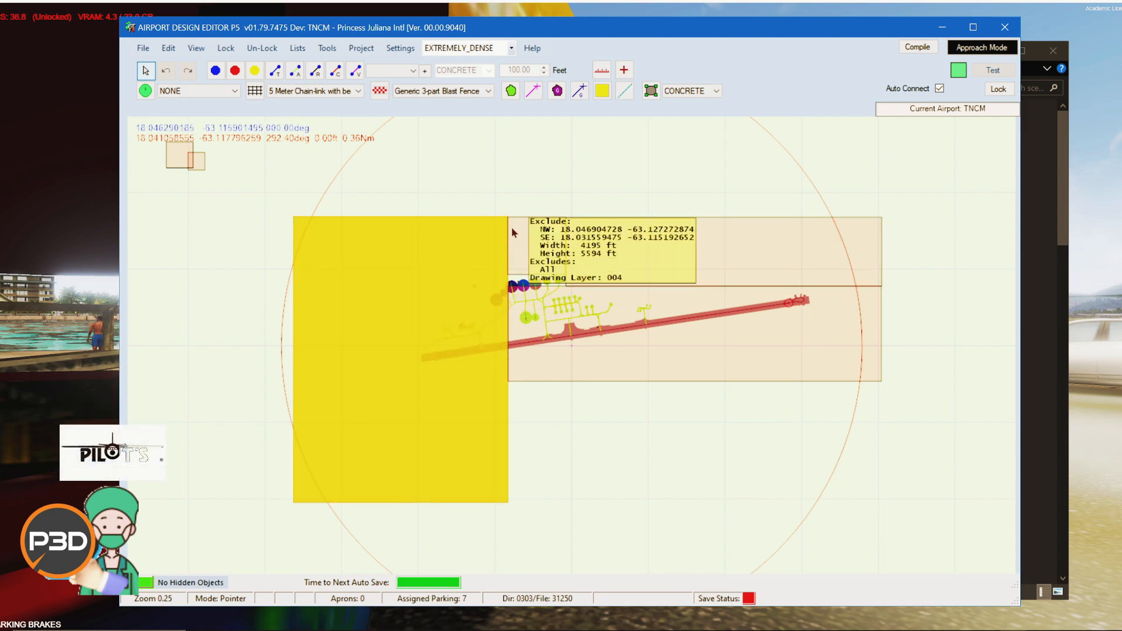
left_click(630, 233)
left_click(549, 233)
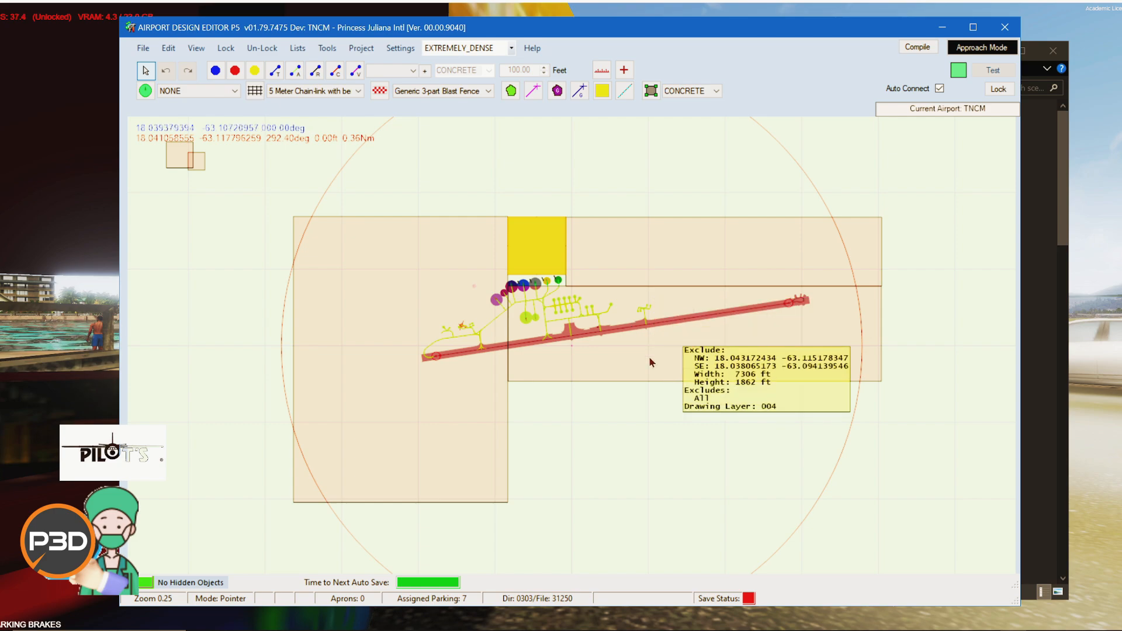
left_click(334, 281)
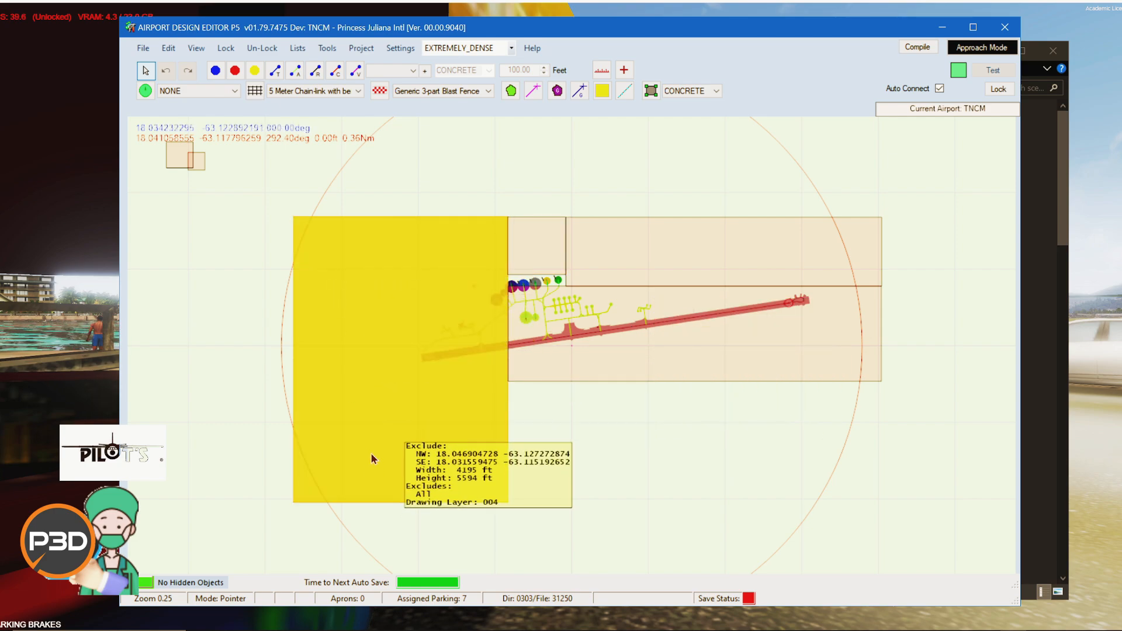
right_click(371, 453)
left_click(369, 457)
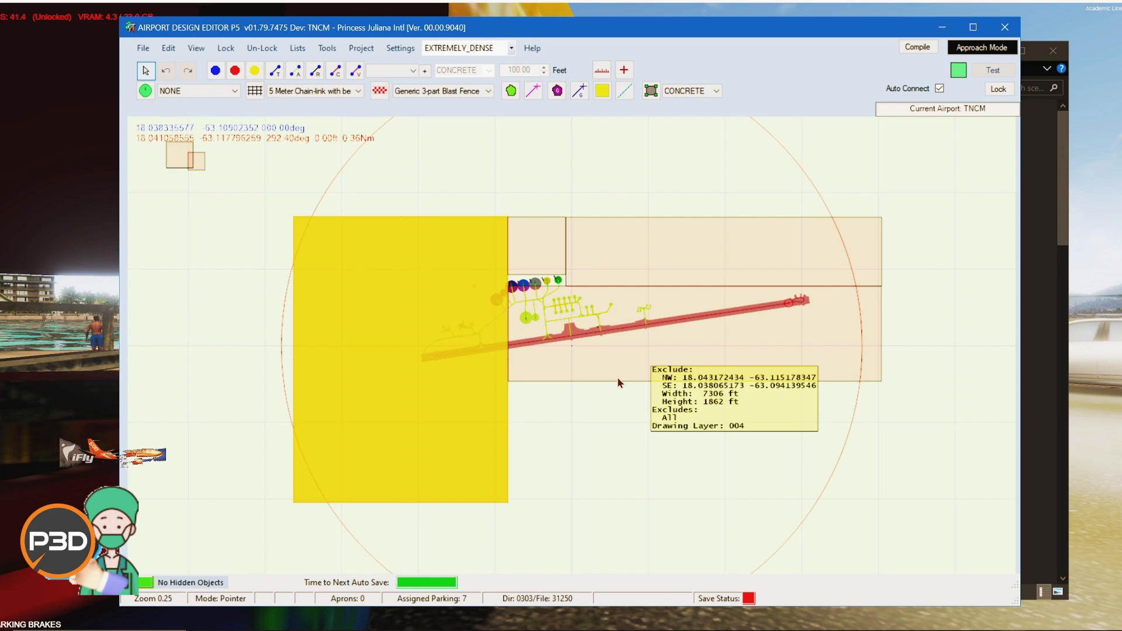
right_click(394, 442)
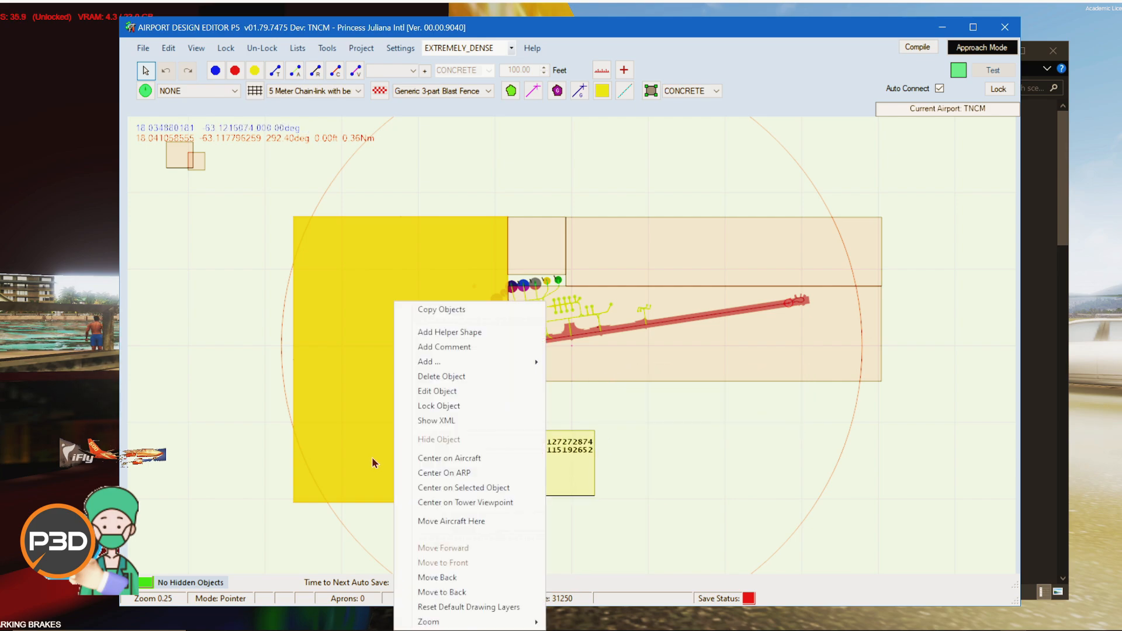
left_click(425, 377)
right_click(828, 328)
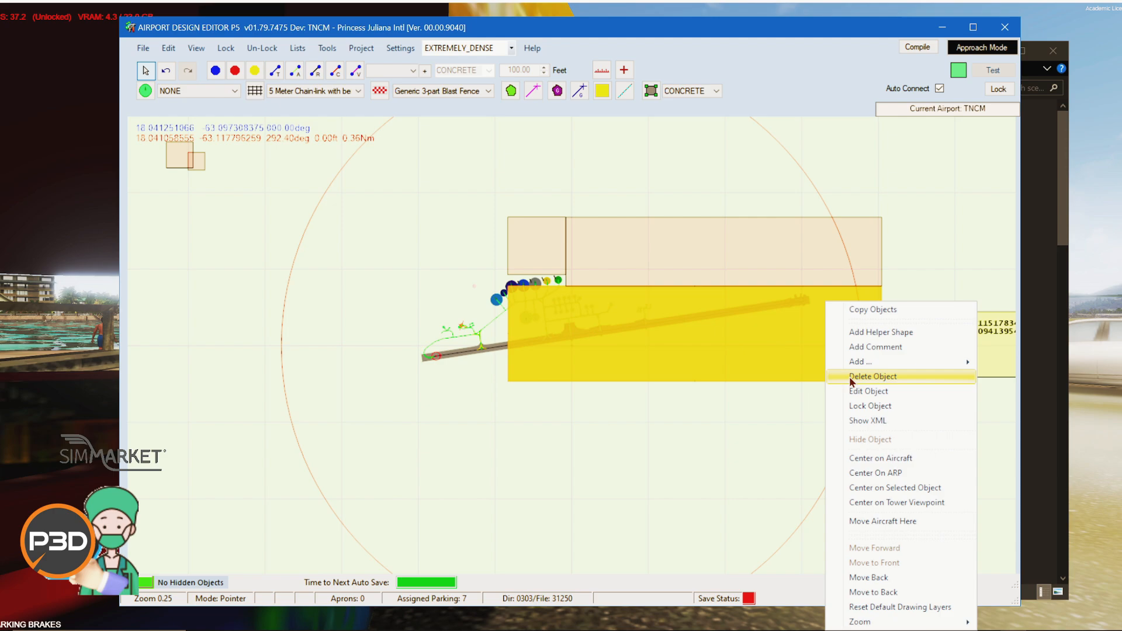
left_click(848, 376)
Step: Delete the two remaining exclusion rectangles north of the runway
left_click(799, 246)
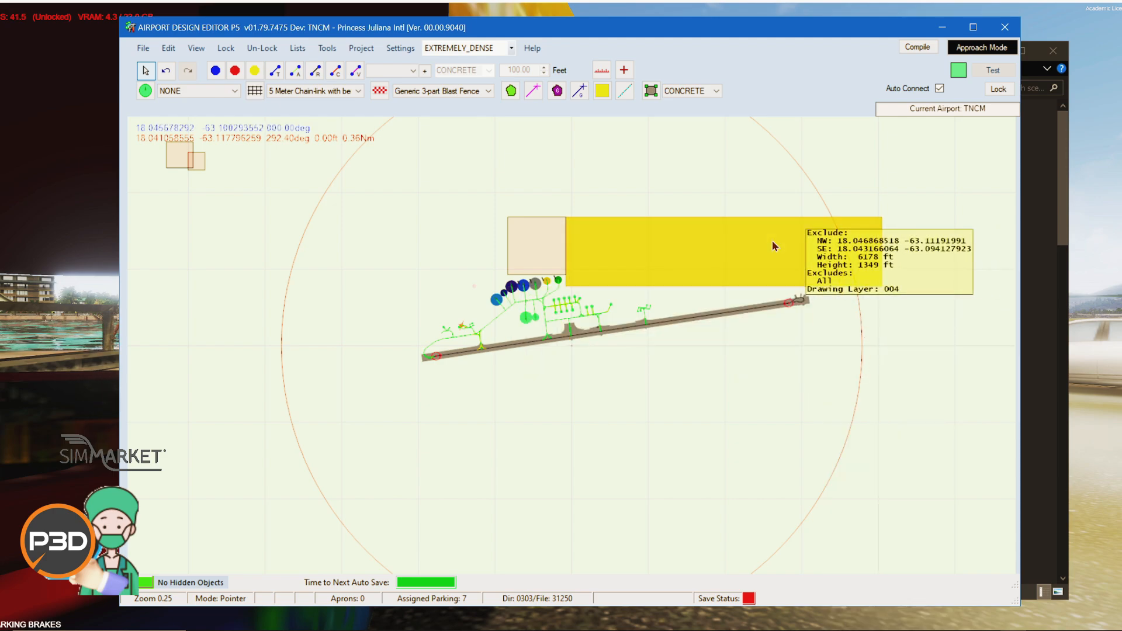
right_click(772, 239)
left_click(792, 304)
left_click(540, 244)
right_click(542, 244)
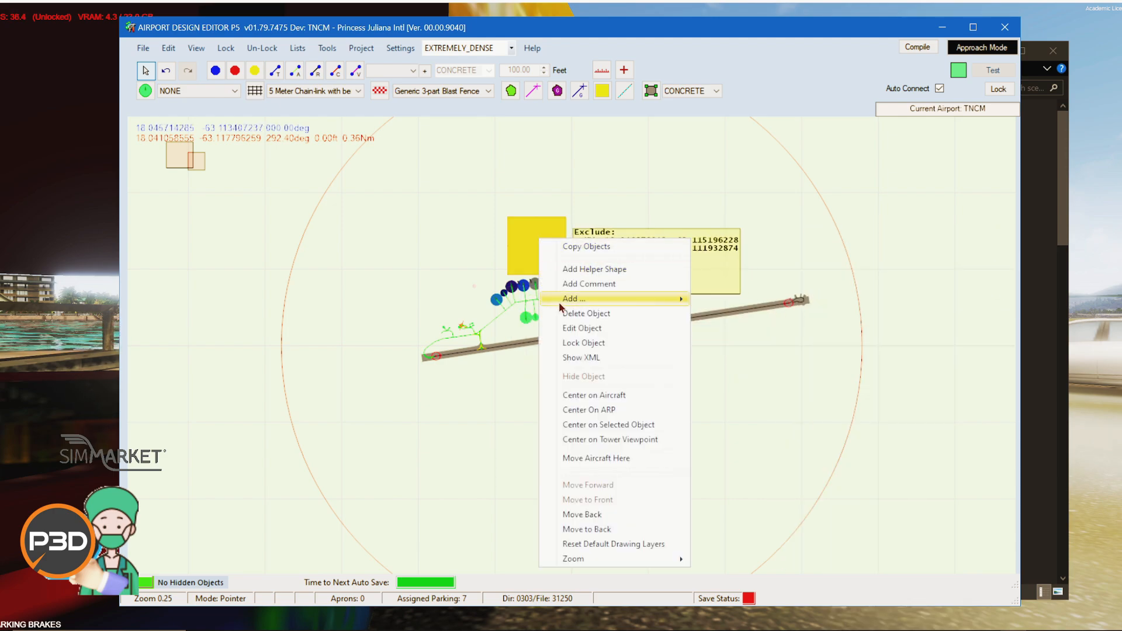
left_click(564, 310)
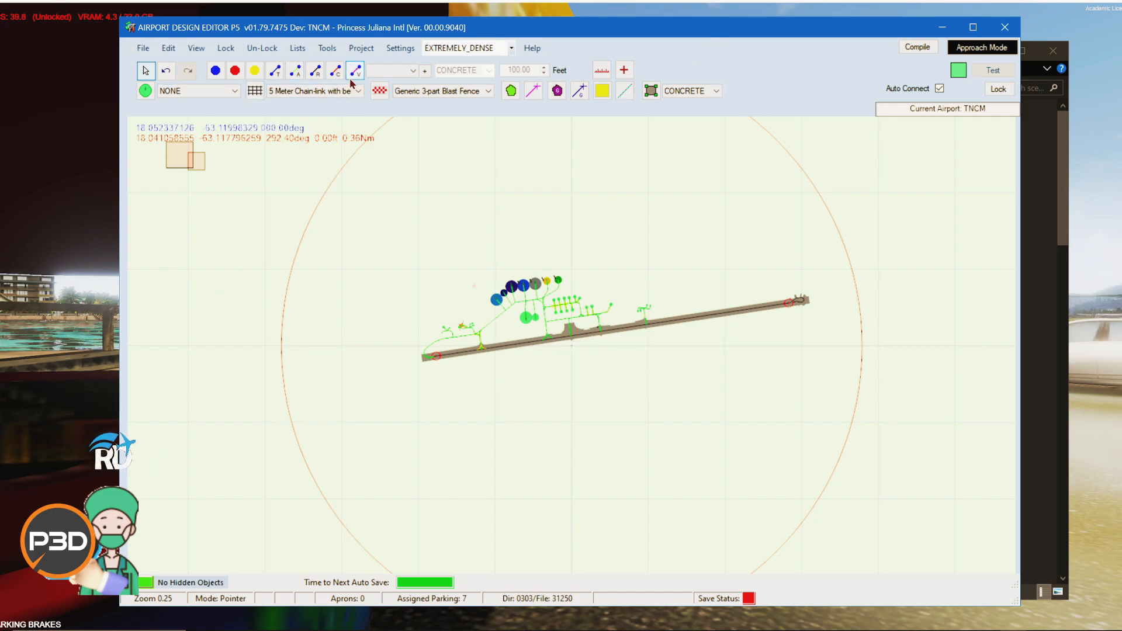
Step: Open the list of third-party libraries used by the airport and close it
left_click(298, 48)
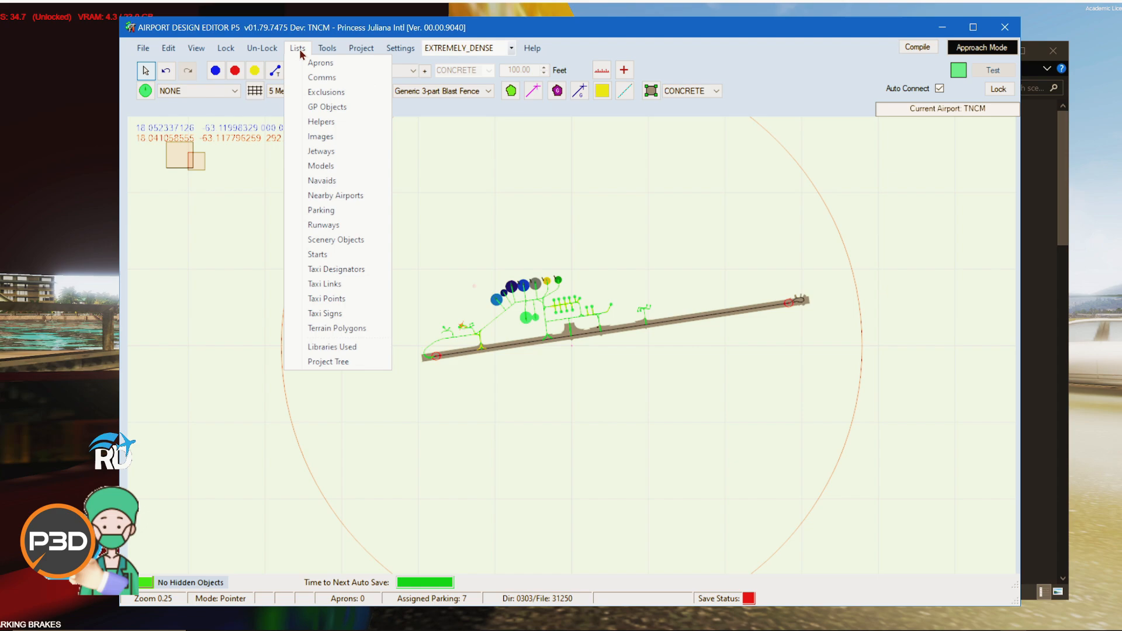
left_click(331, 347)
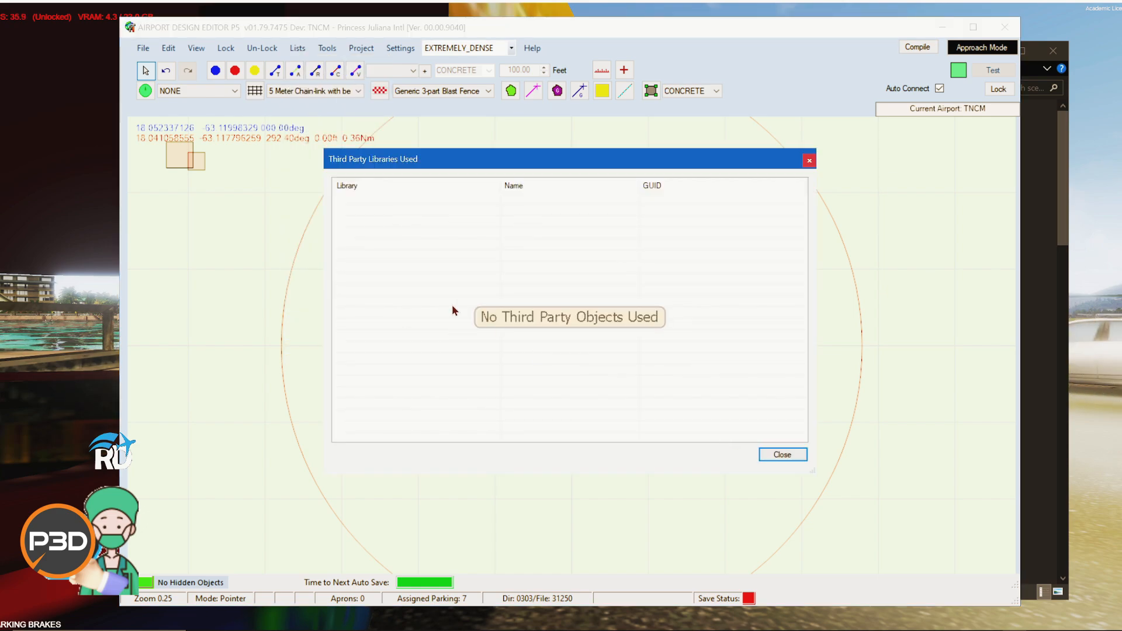
left_click_drag(587, 158, 499, 178)
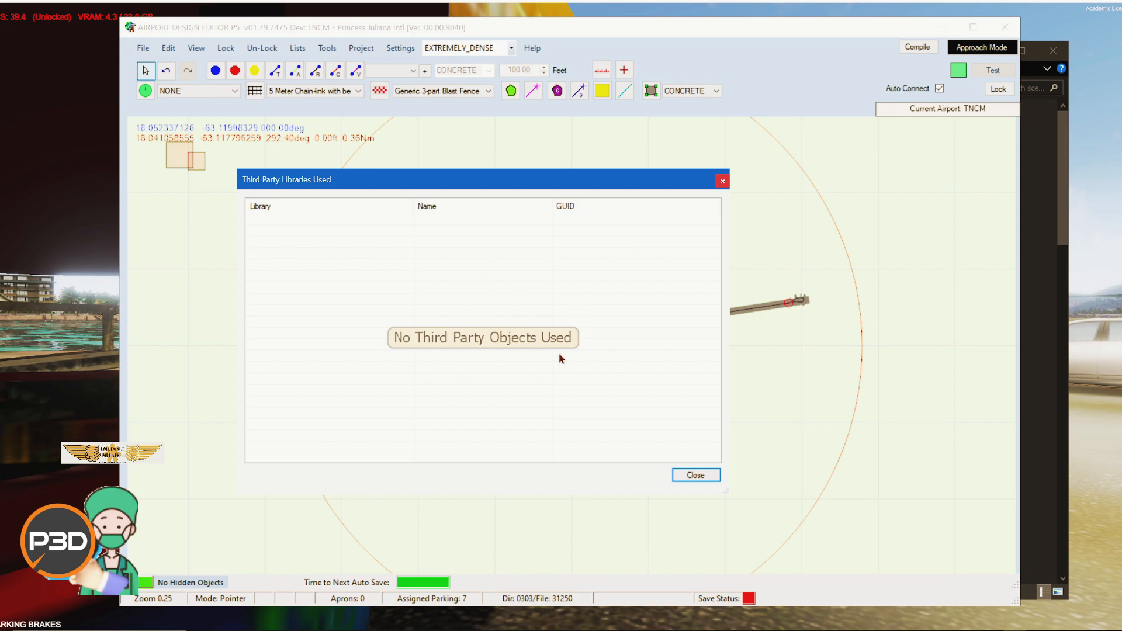
left_click(689, 475)
Step: Open the Library Object Manager to review the object libraries, then close it
left_click(327, 48)
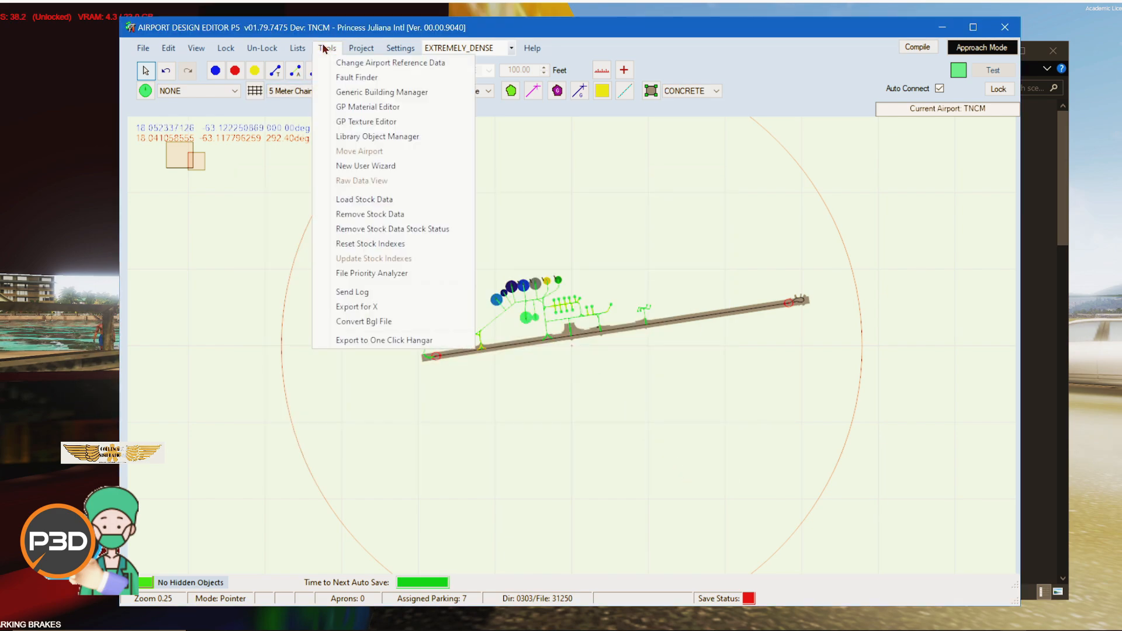
left_click(384, 137)
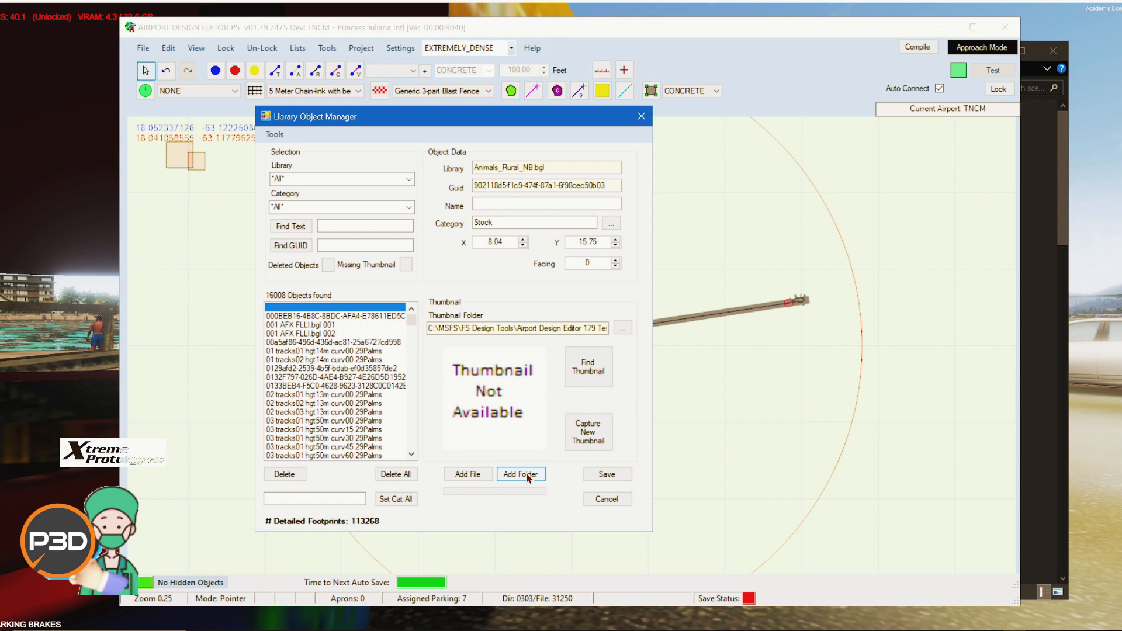
left_click(615, 500)
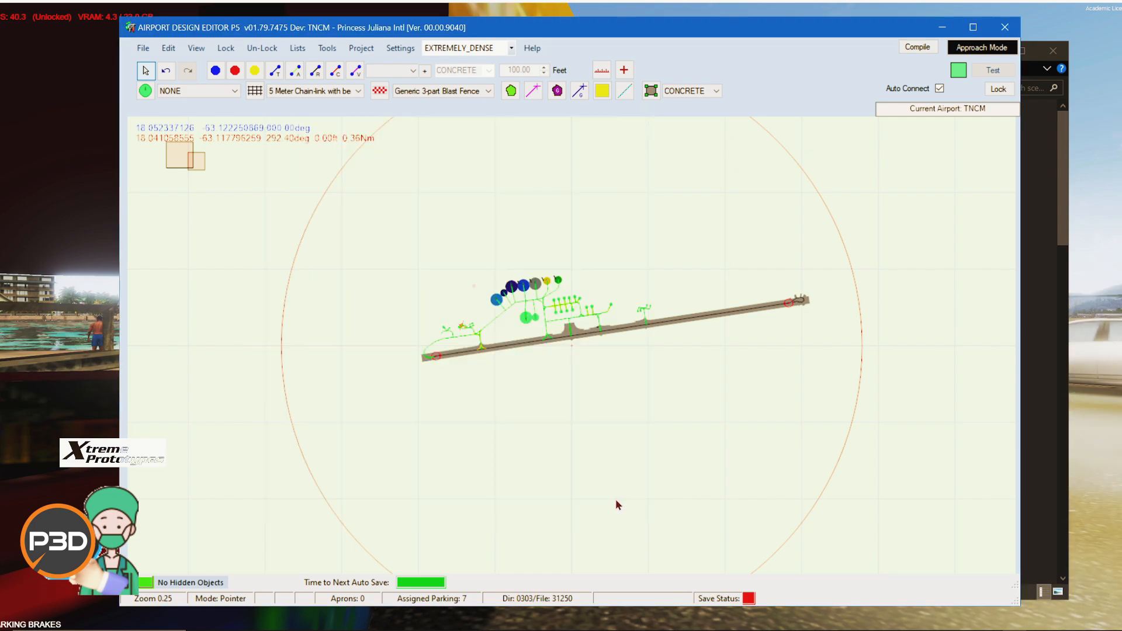
Step: Check the third-party libraries used list once more and close it
left_click(328, 49)
mouse_move(297, 49)
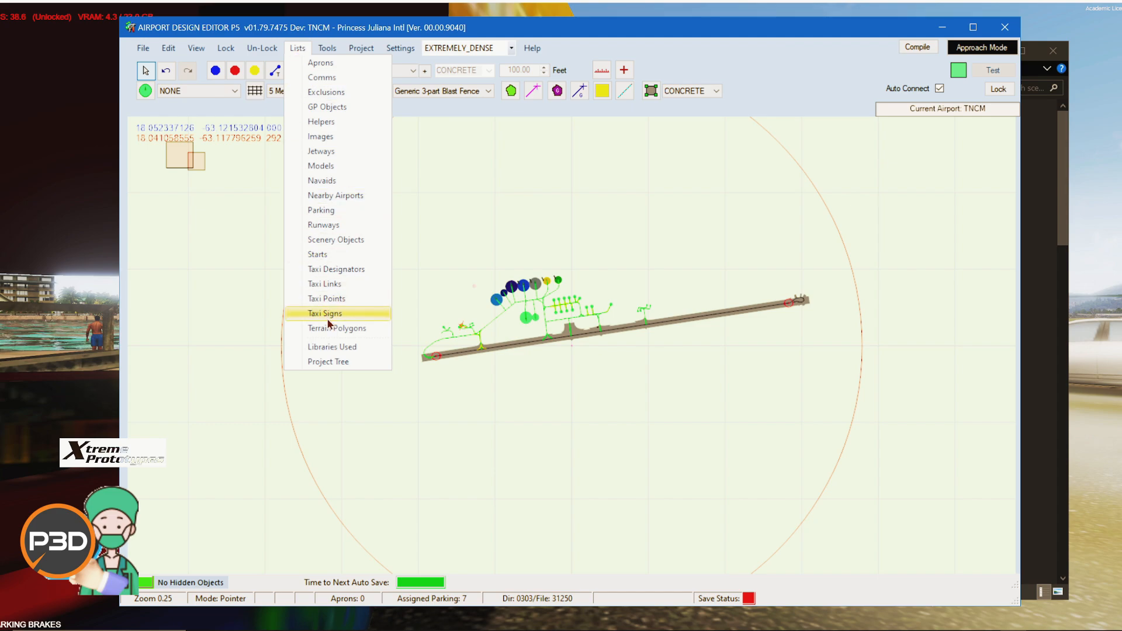
left_click(333, 347)
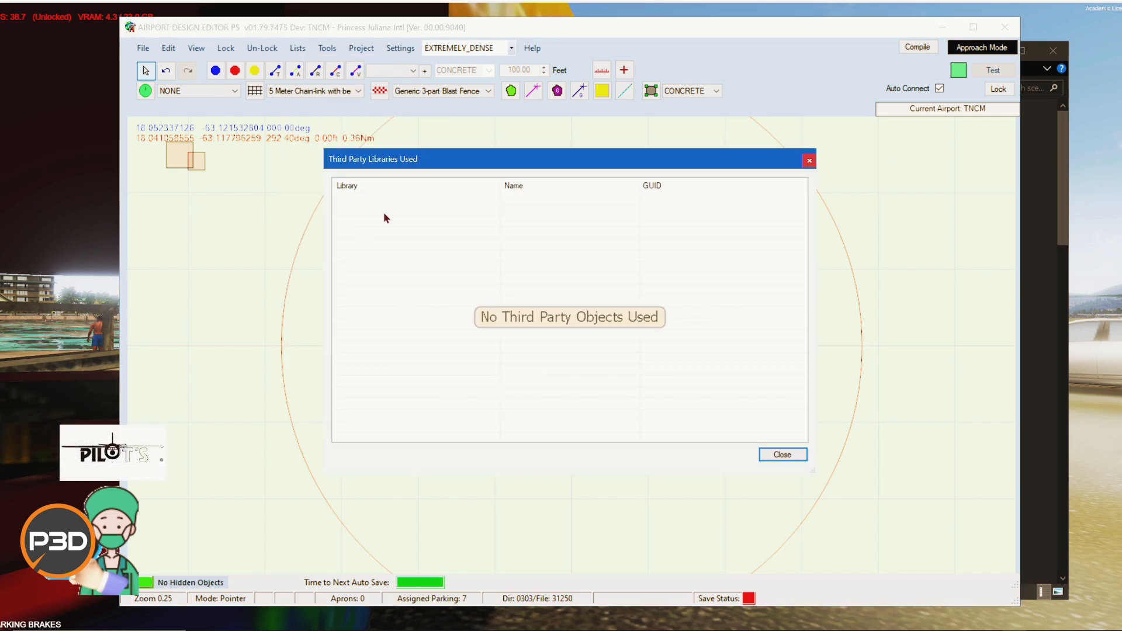
left_click(777, 454)
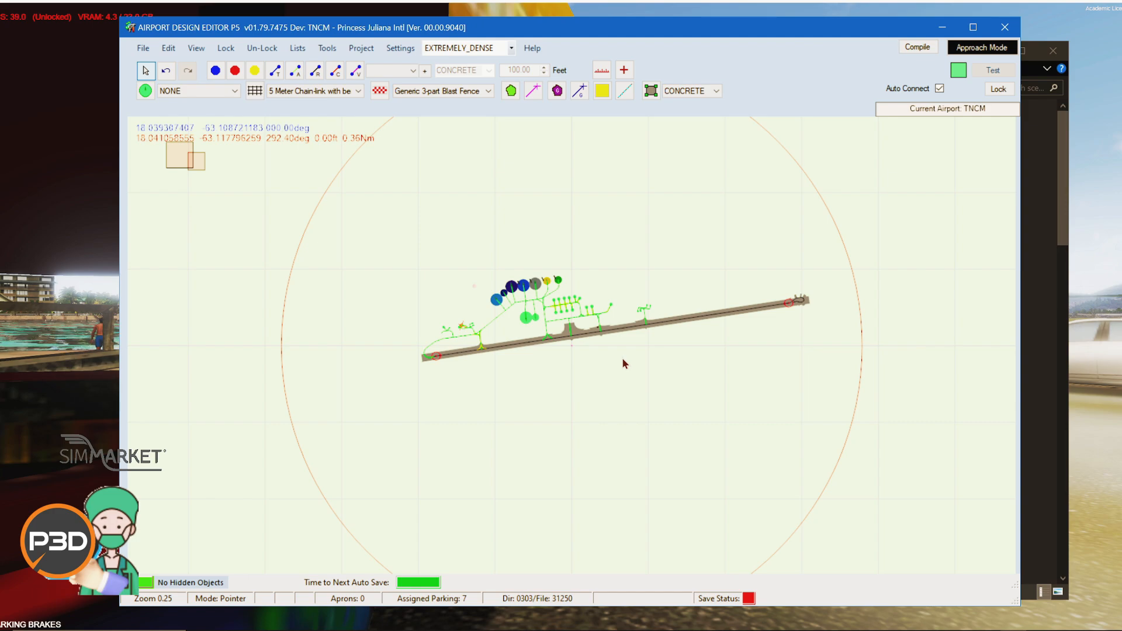
left_click(916, 49)
left_click_drag(311, 121, 395, 185)
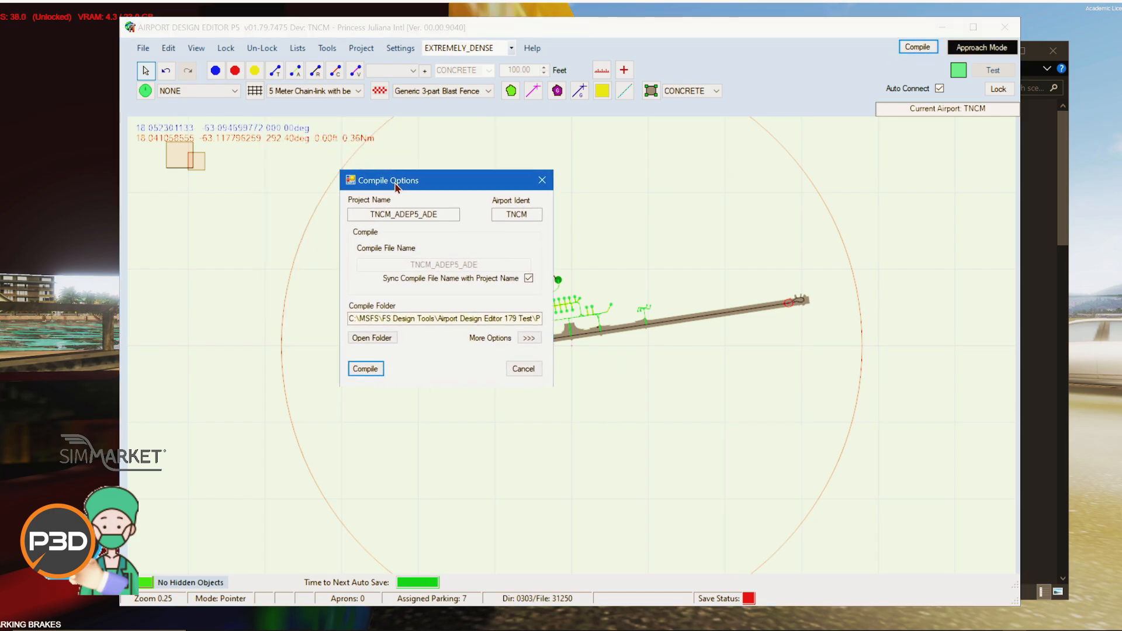
left_click(523, 370)
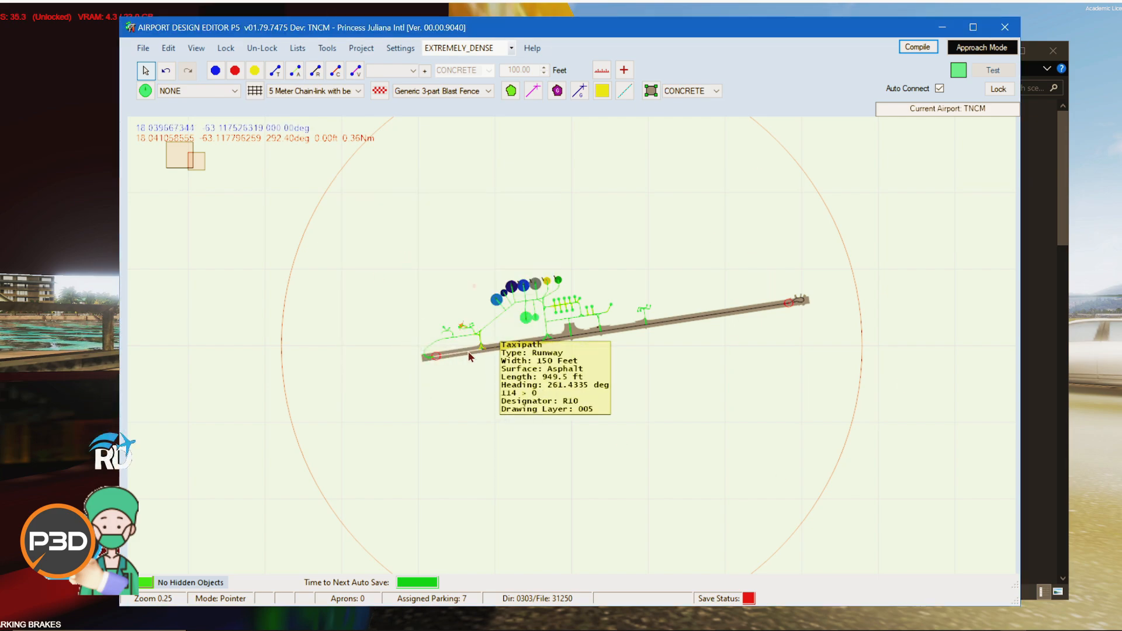
Step: Browse the FlyTampa-StMaarten scenery folders in File Explorer and minimize the window
key("alt+Tab")
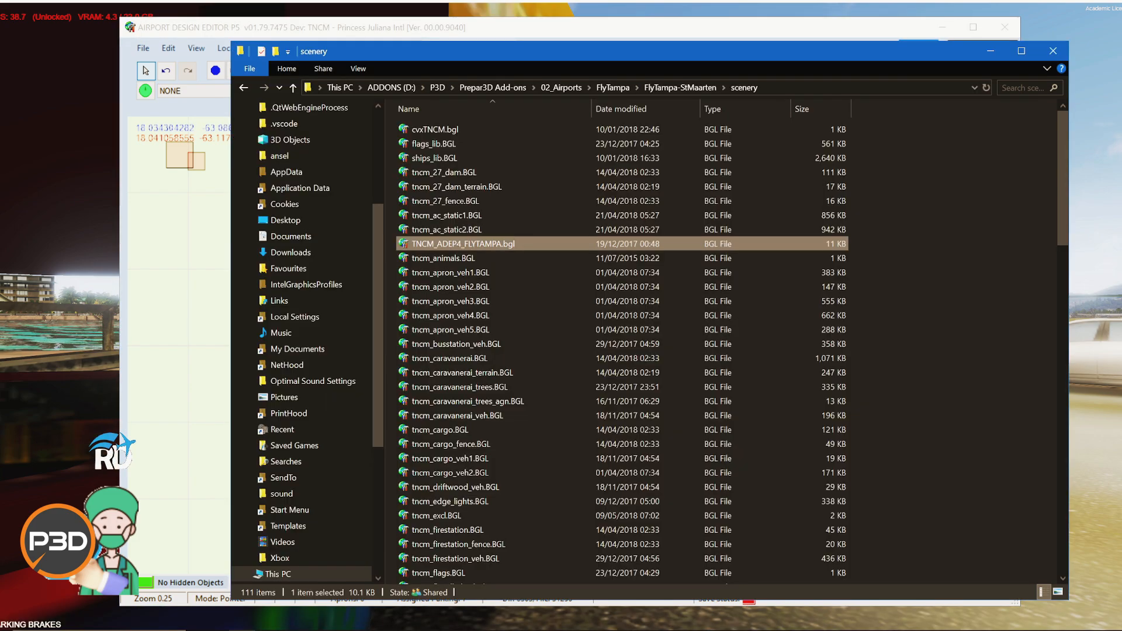
right_click(456, 245)
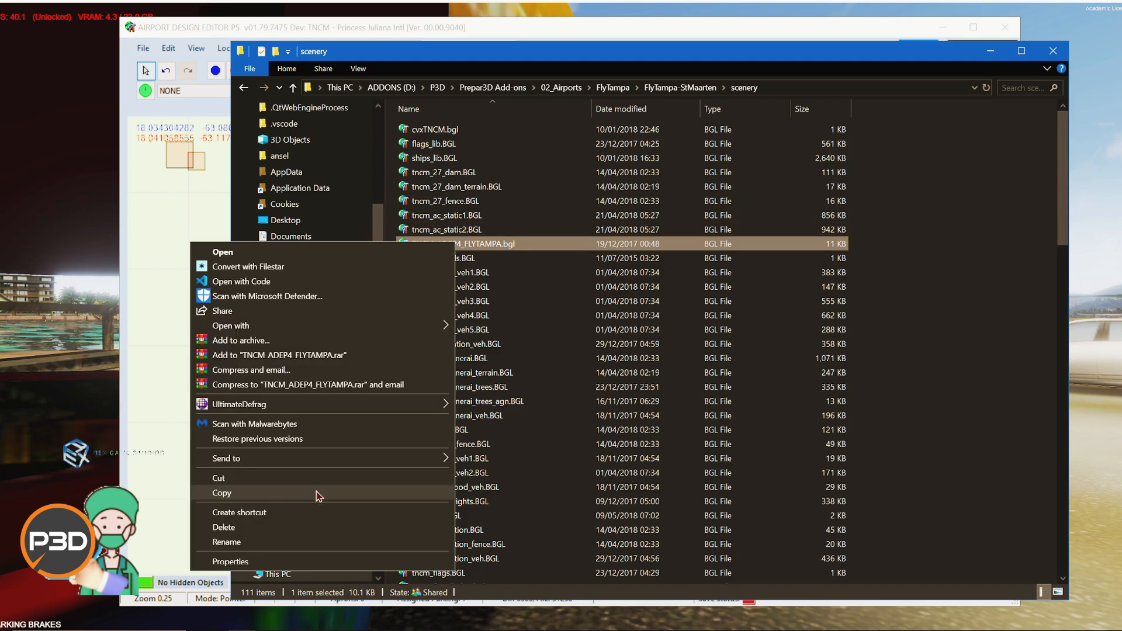
key("Escape")
key("alt+Up")
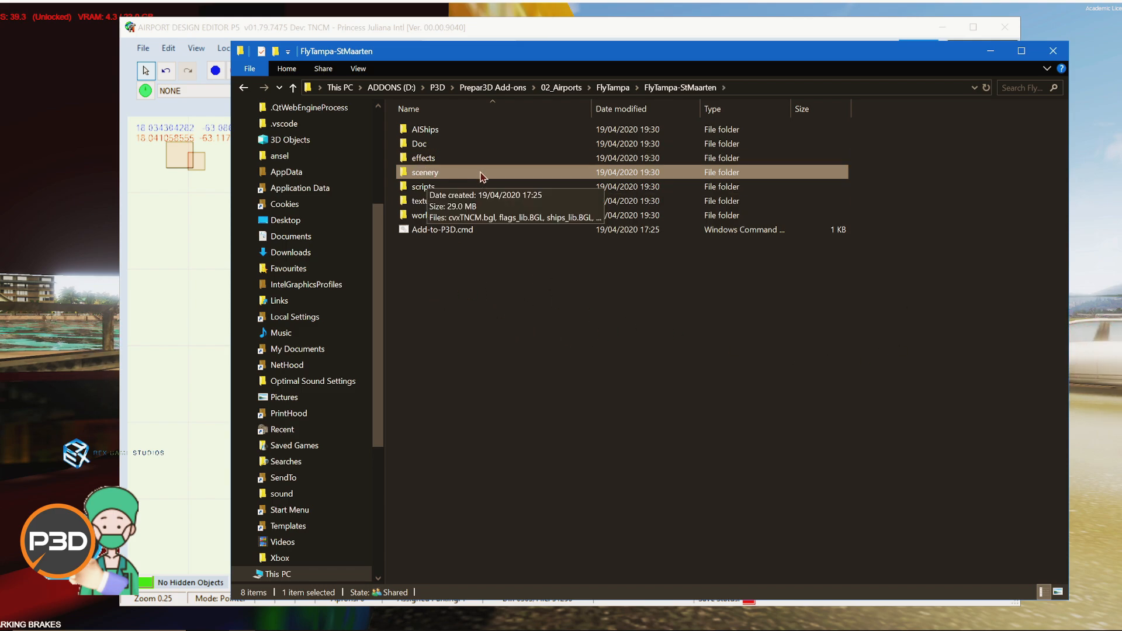
left_click(991, 51)
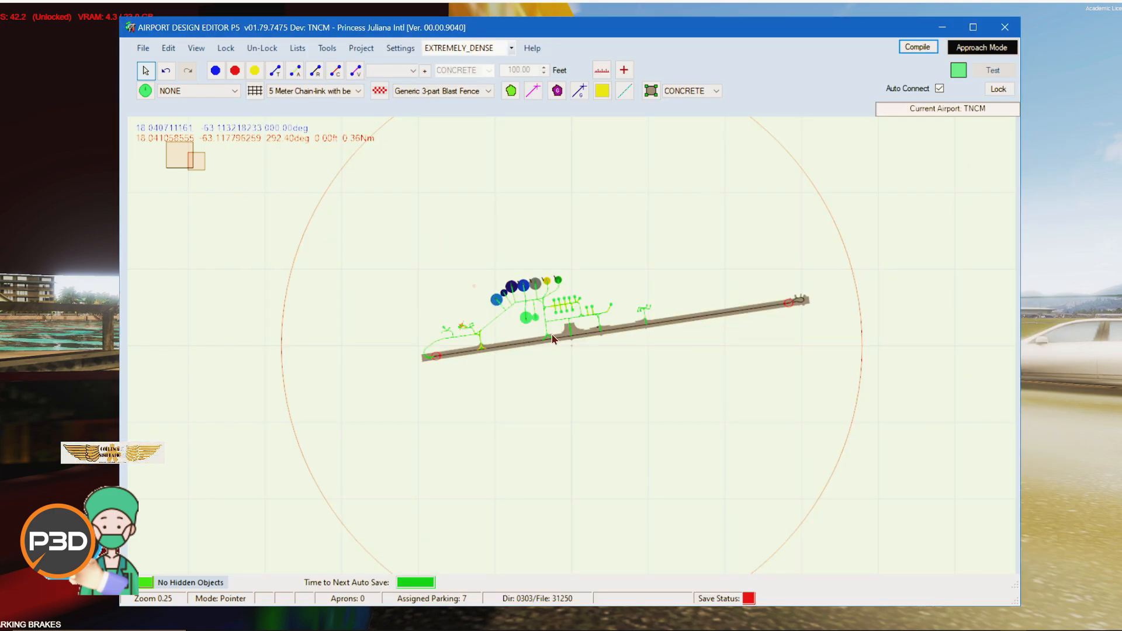
Step: Open the properties of runway 10/28, review its surface type options, and cancel the dialog
scroll(632, 342, "up", 2)
scroll(351, 251, "up", 2)
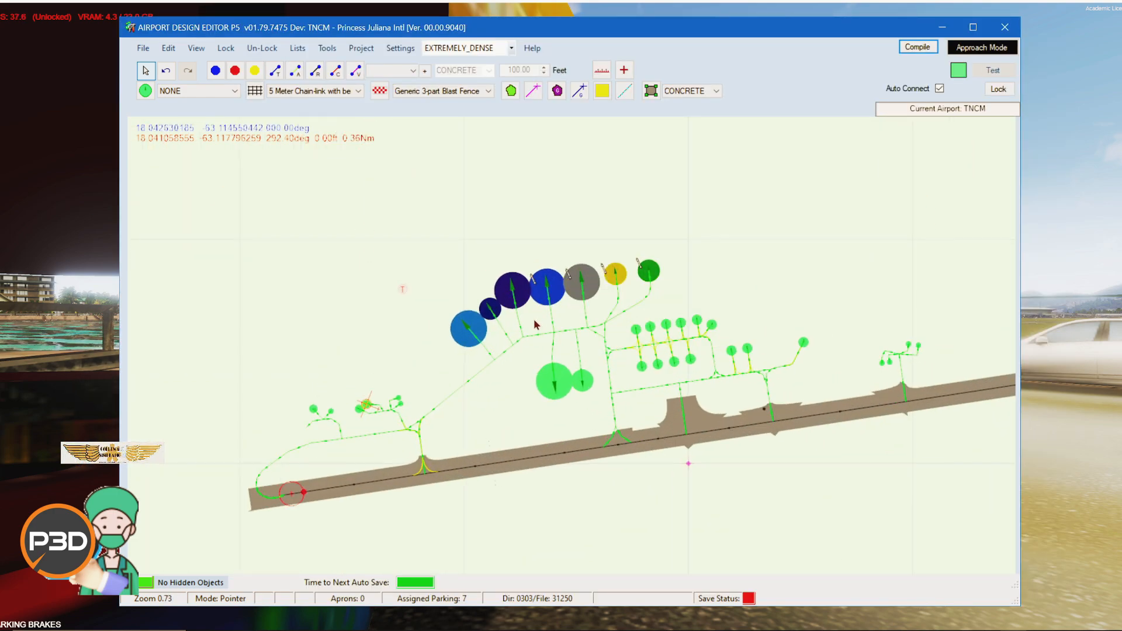
scroll(488, 446, "up", 2)
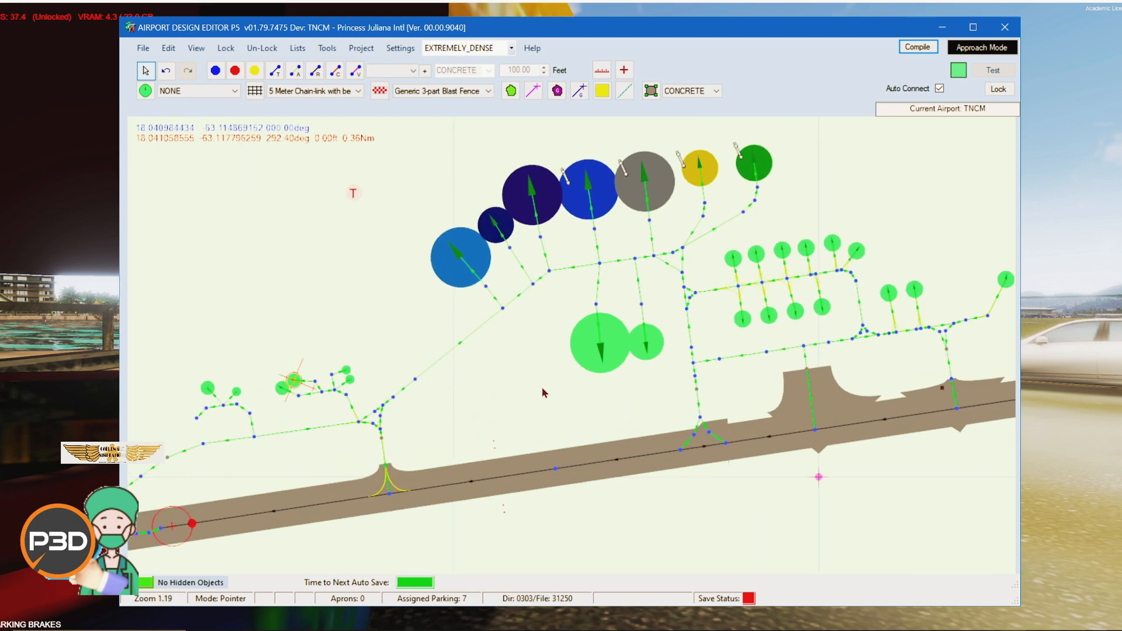
scroll(543, 350, "up", 2)
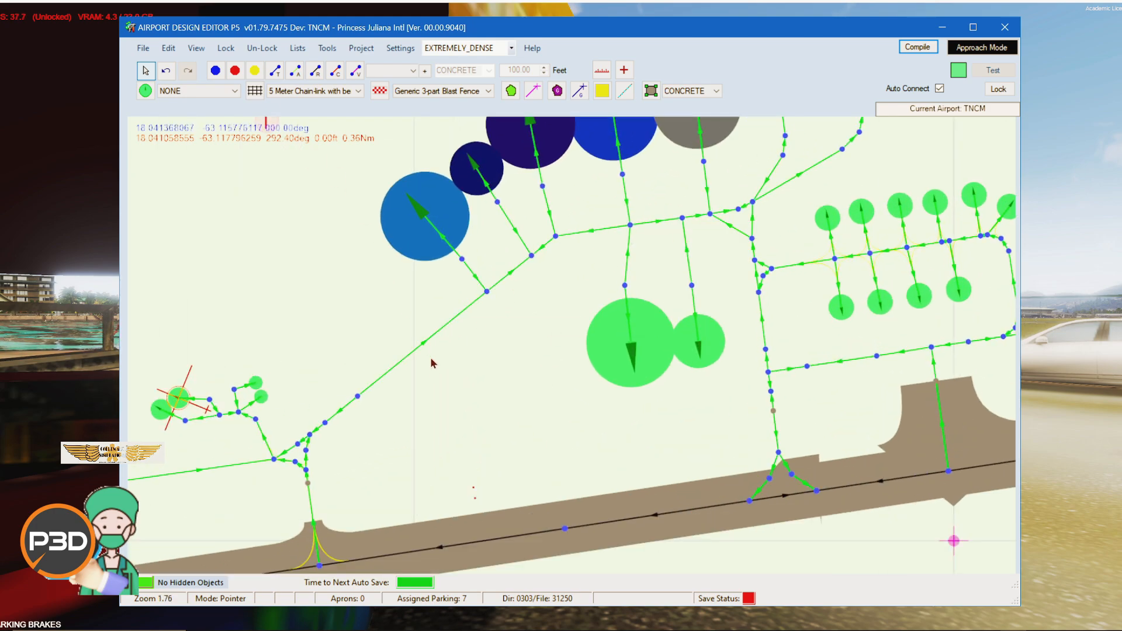
left_click_drag(495, 408, 410, 213)
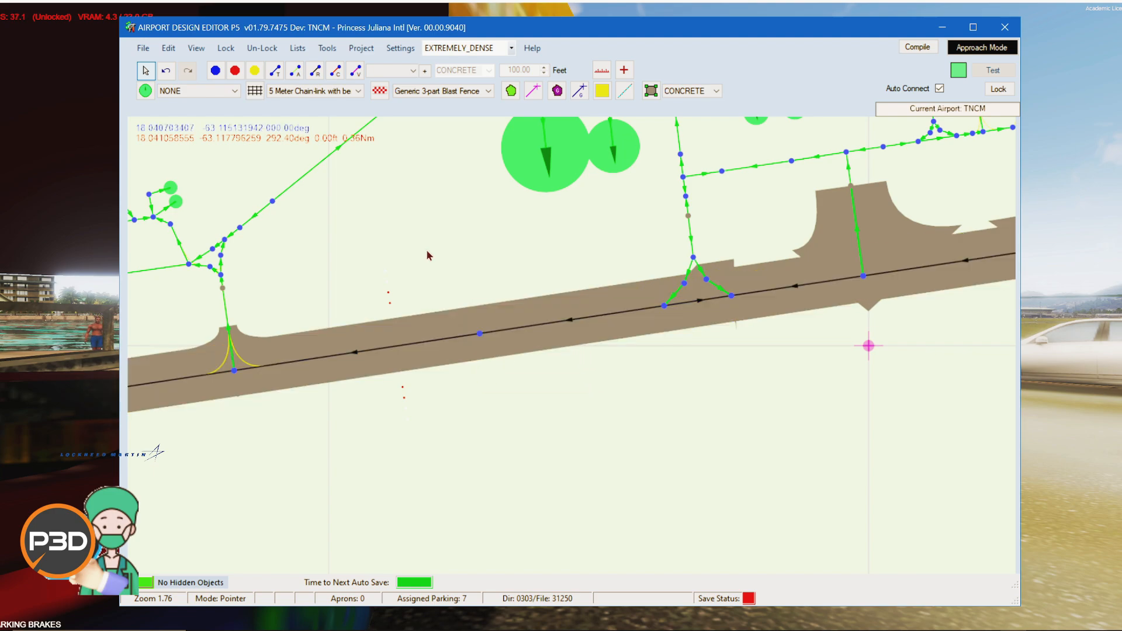
right_click(428, 351)
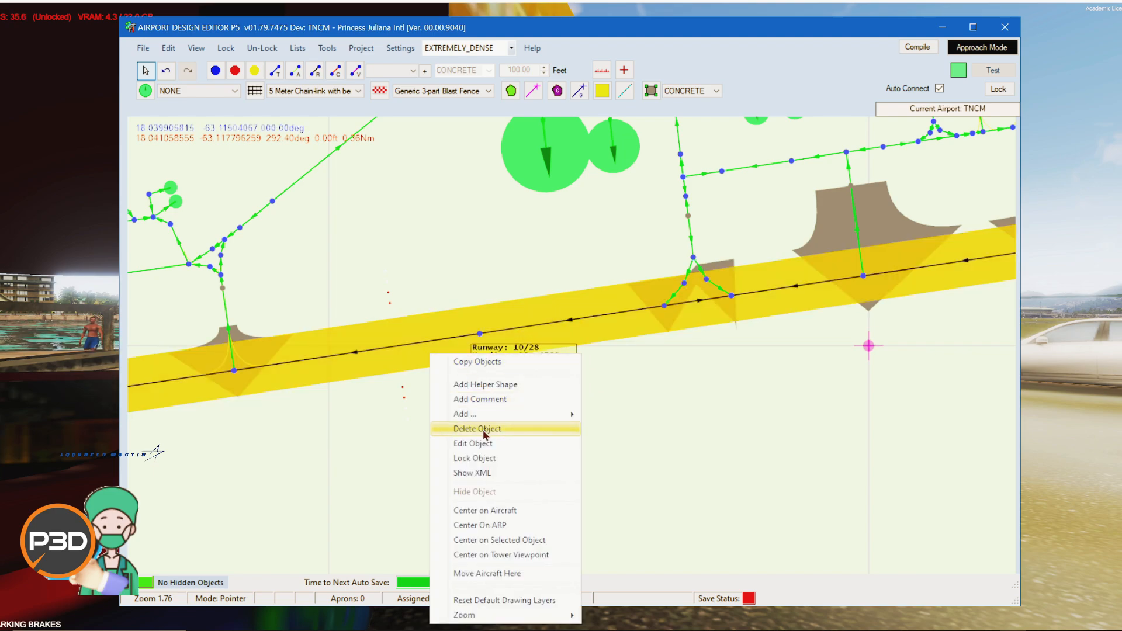
left_click(488, 444)
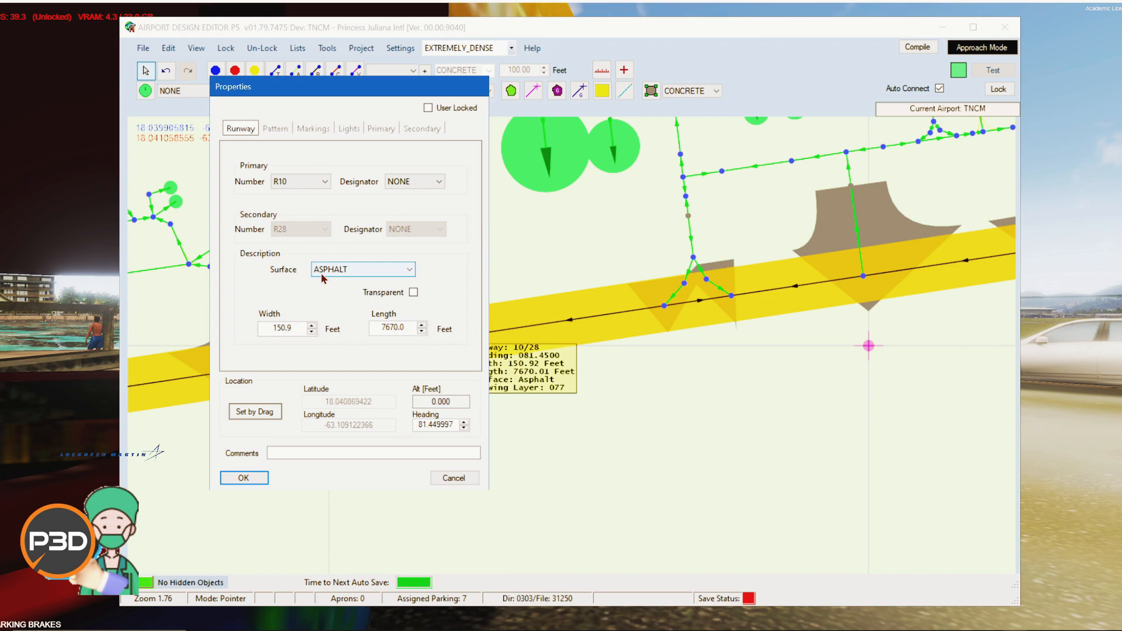
left_click(365, 270)
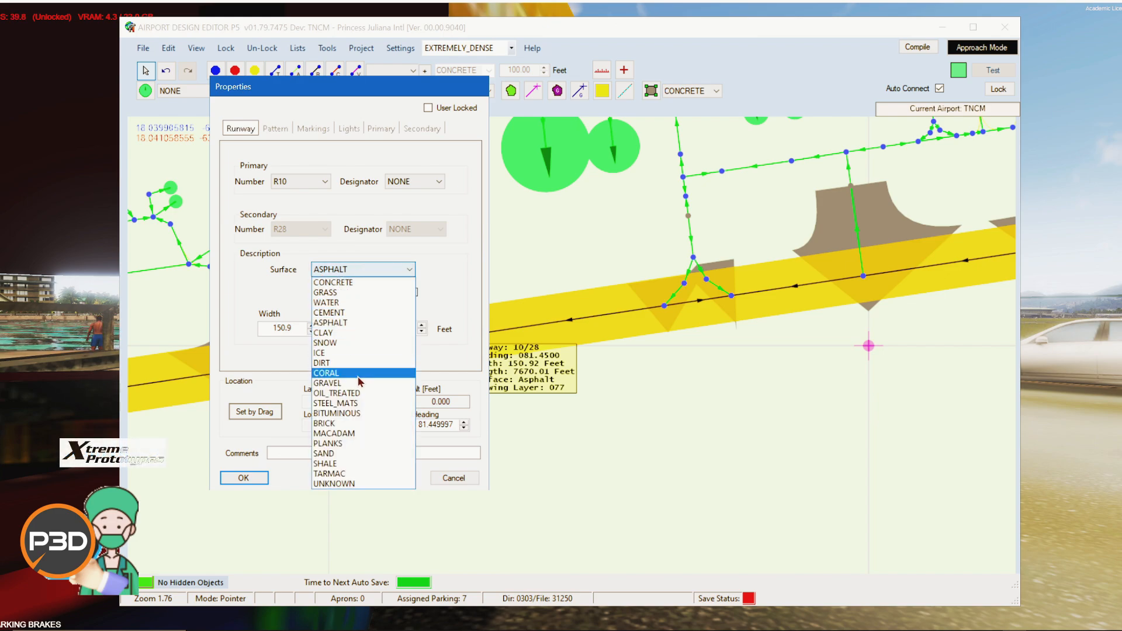
left_click(280, 309)
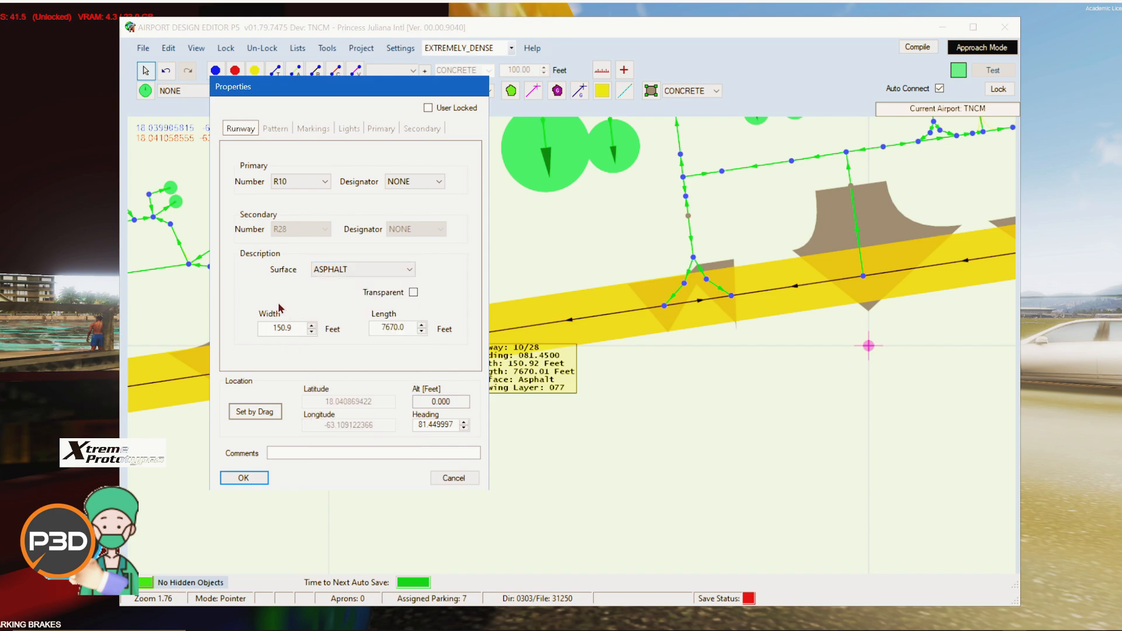
left_click(412, 271)
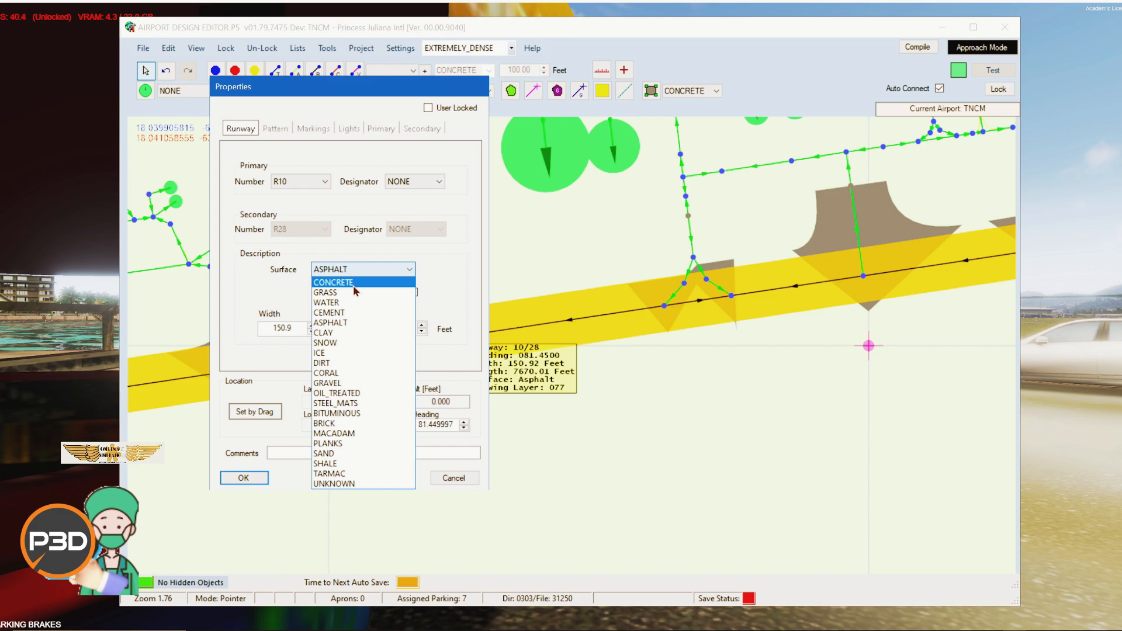
left_click(276, 267)
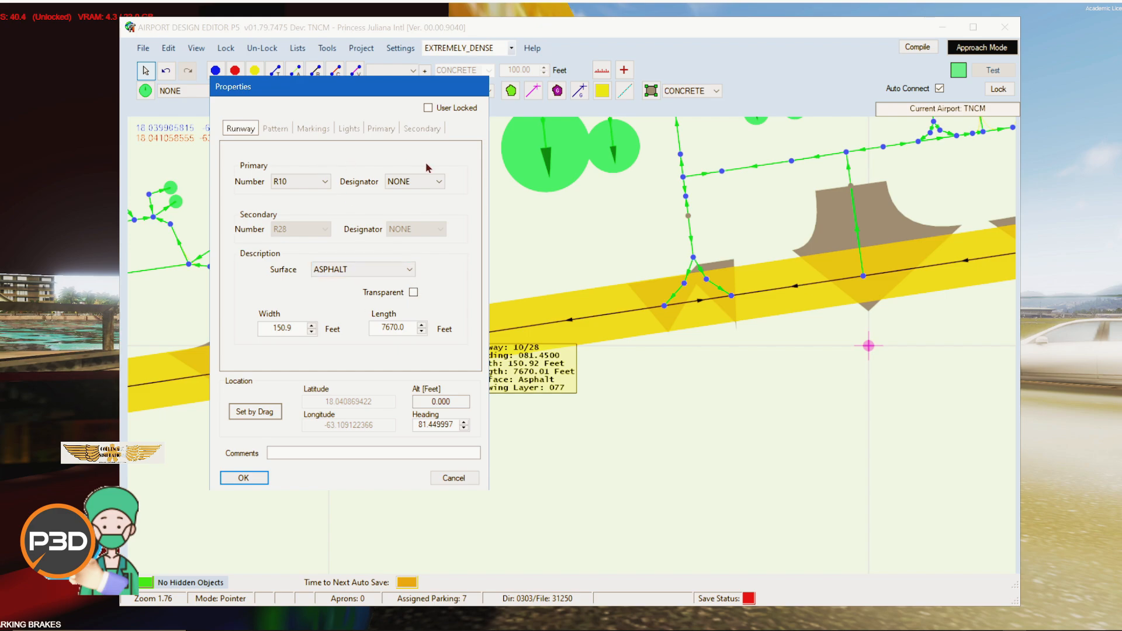
left_click(428, 108)
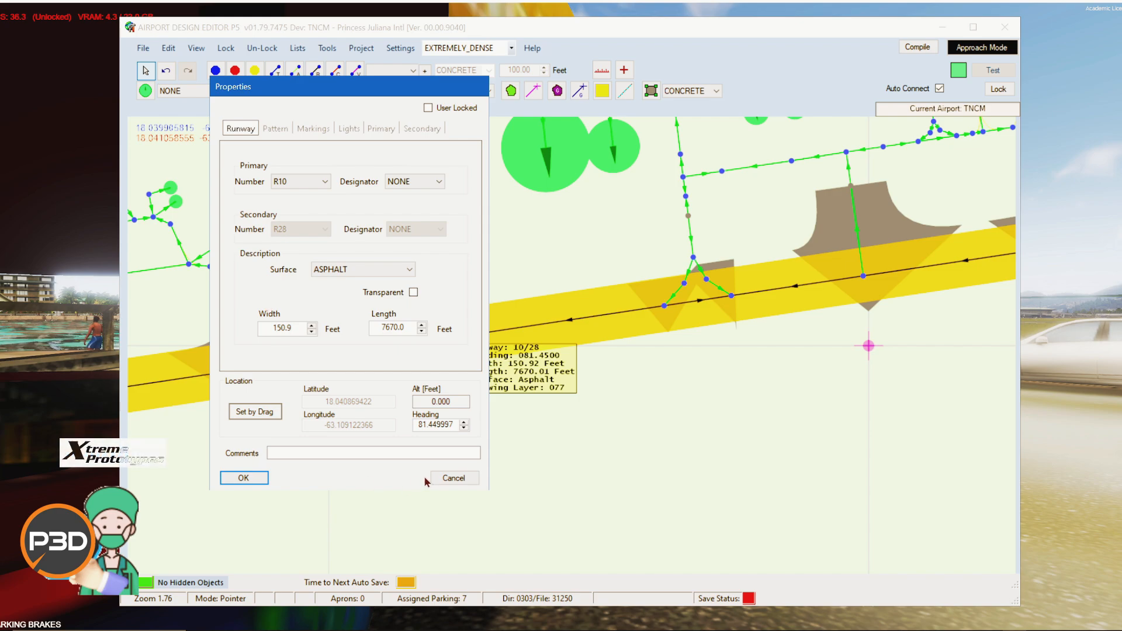
left_click(447, 478)
Step: Examine the taxipaths and taxiway nodes north of the runway in the layout view
scroll(704, 438, "down", 5)
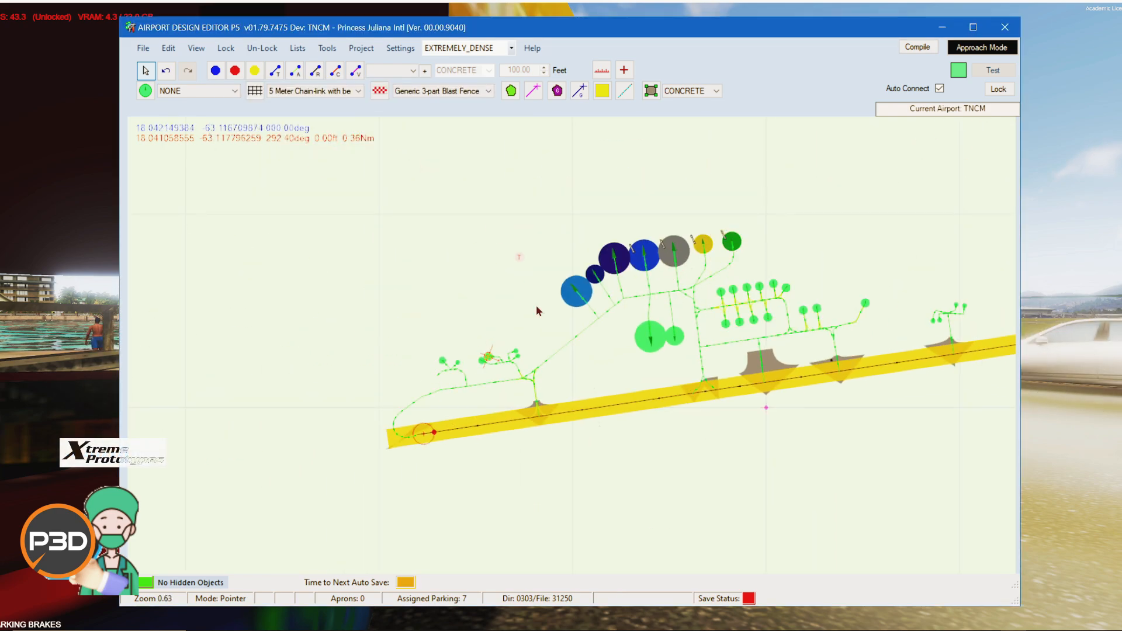
scroll(880, 247, "up", 2)
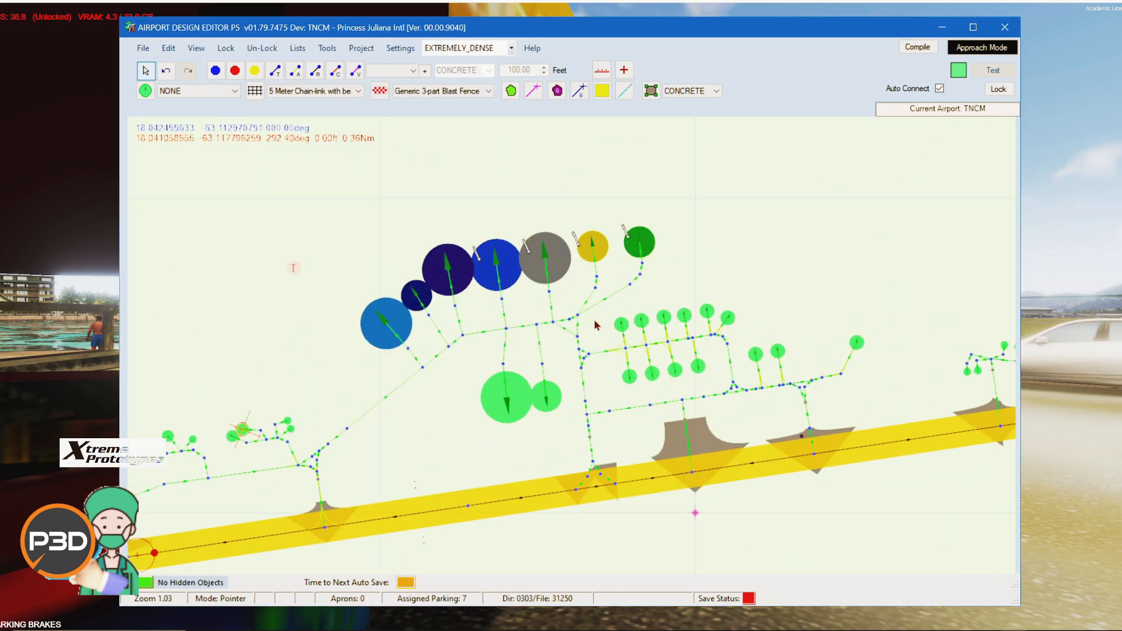
mouse_move(599, 308)
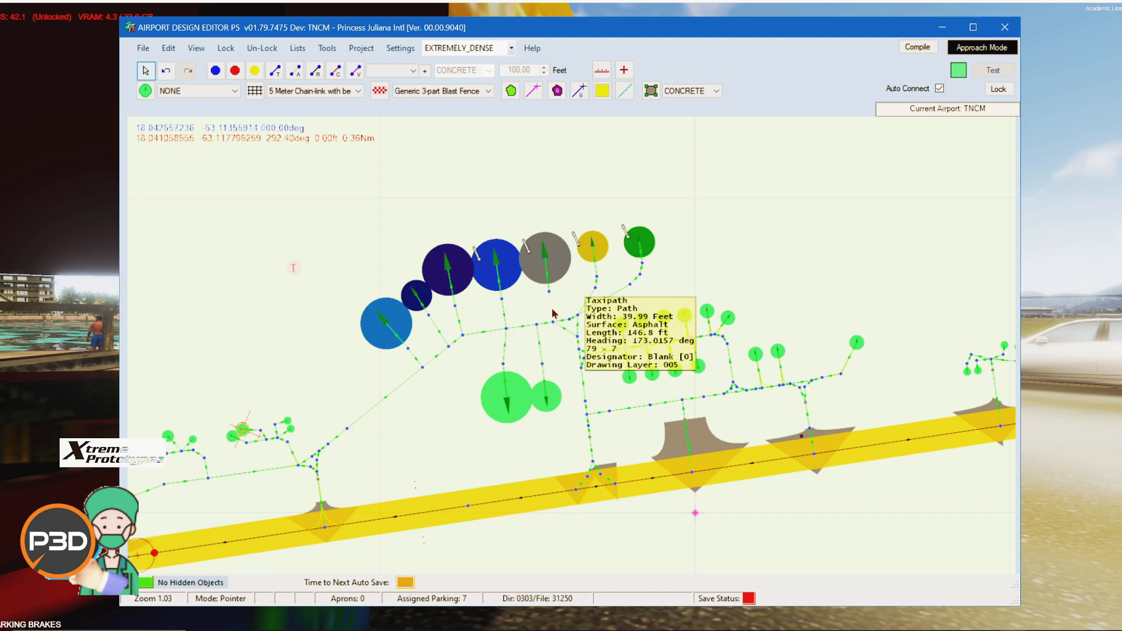
scroll(488, 346, "up", 2)
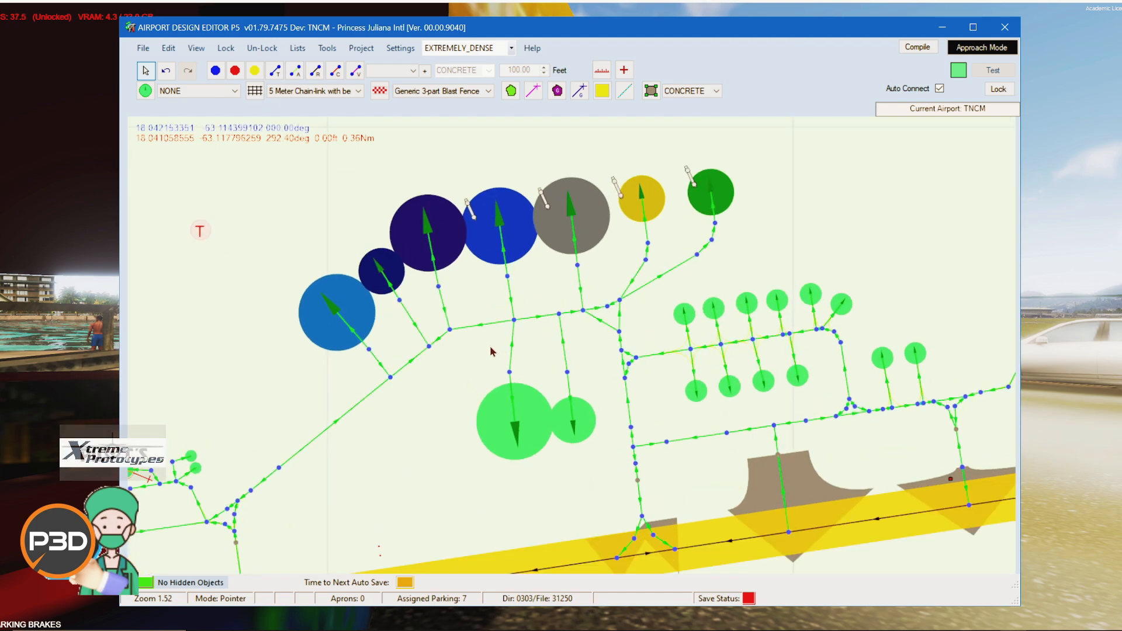
mouse_move(506, 266)
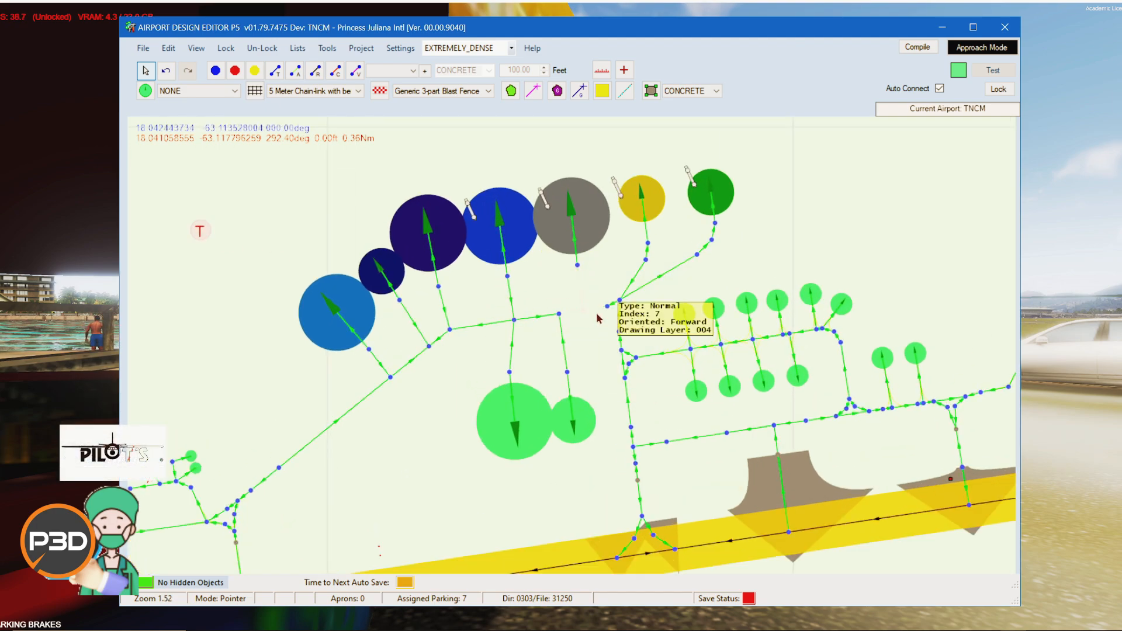
left_click(713, 243)
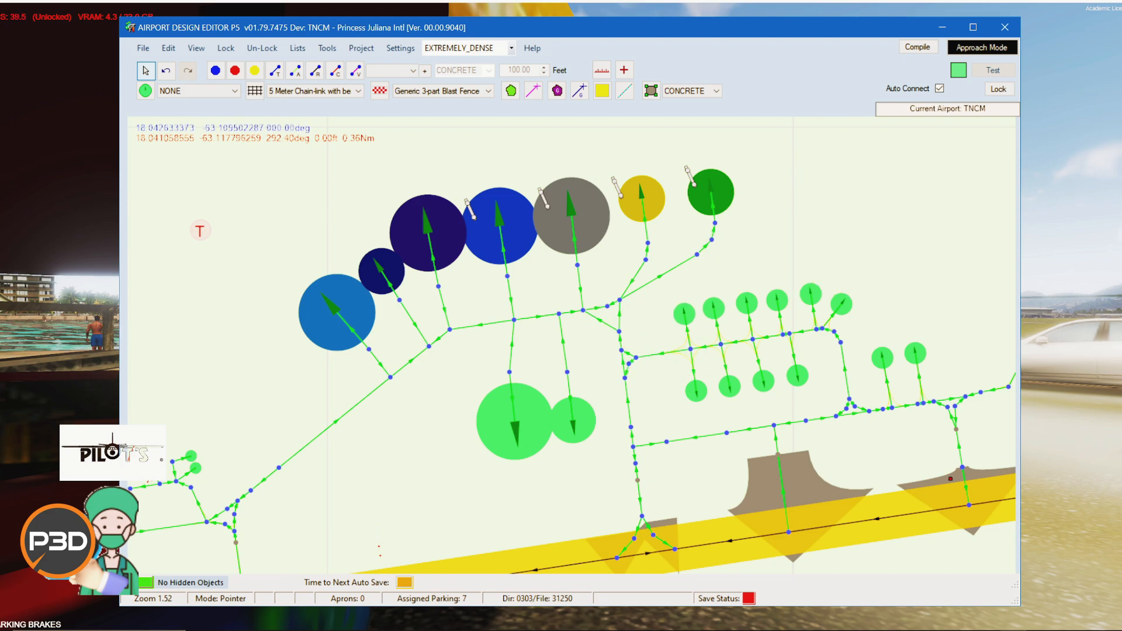
Step: Open the tncm_1x1.dds ground texture from the FlyTampa-StMaarten texture folder in the image viewer
key("alt+Tab")
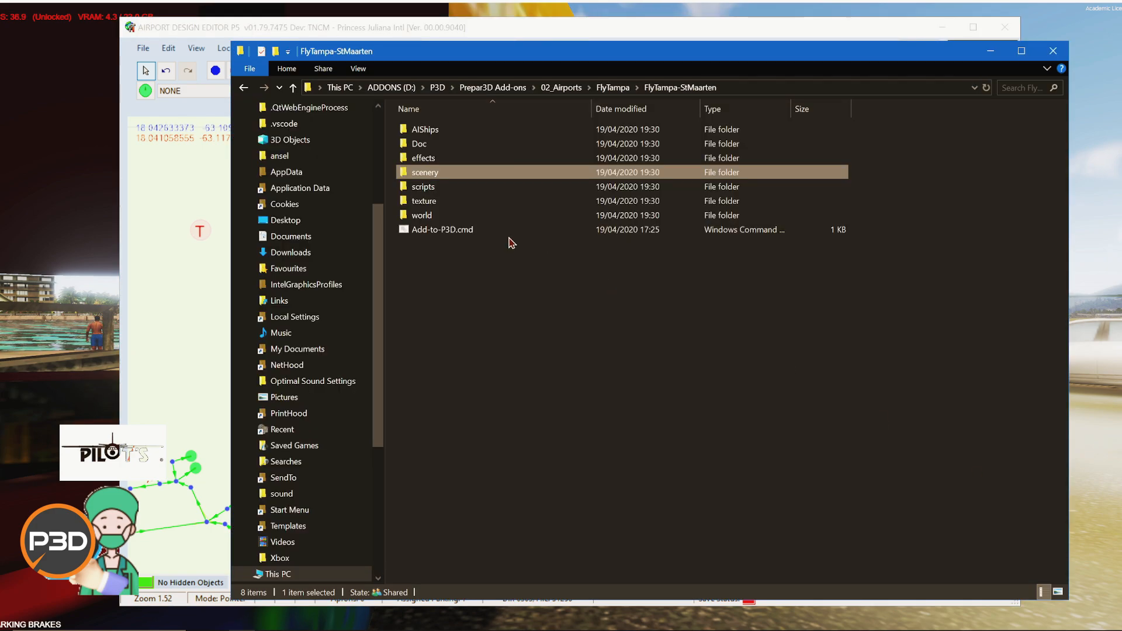
double_click(465, 205)
scroll(584, 380, "down", 5)
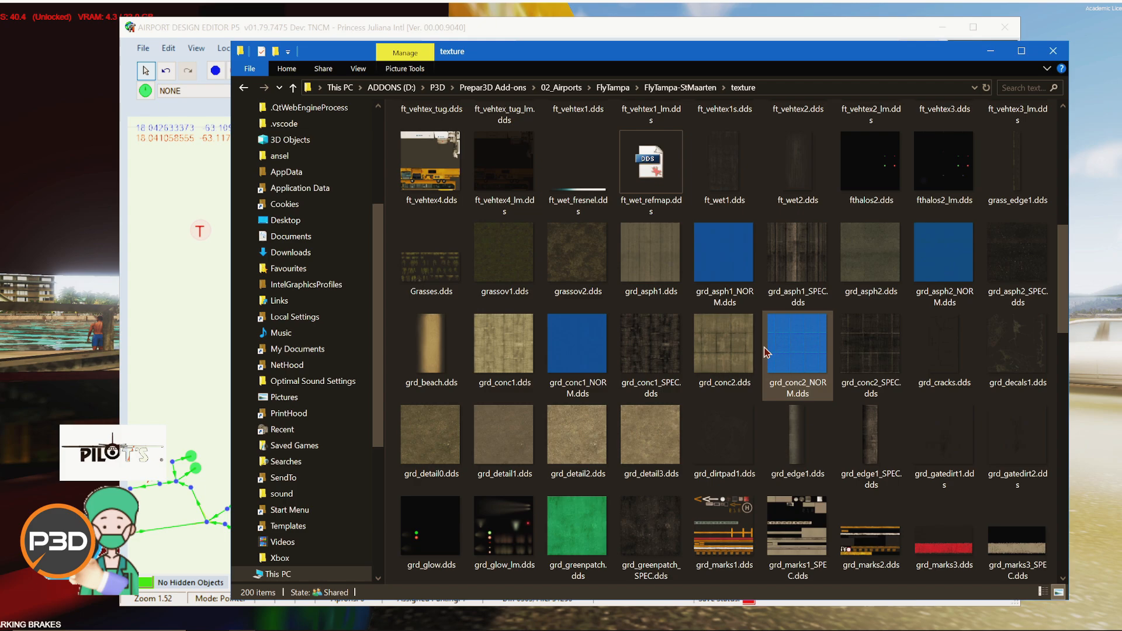
scroll(631, 423, "down", 3)
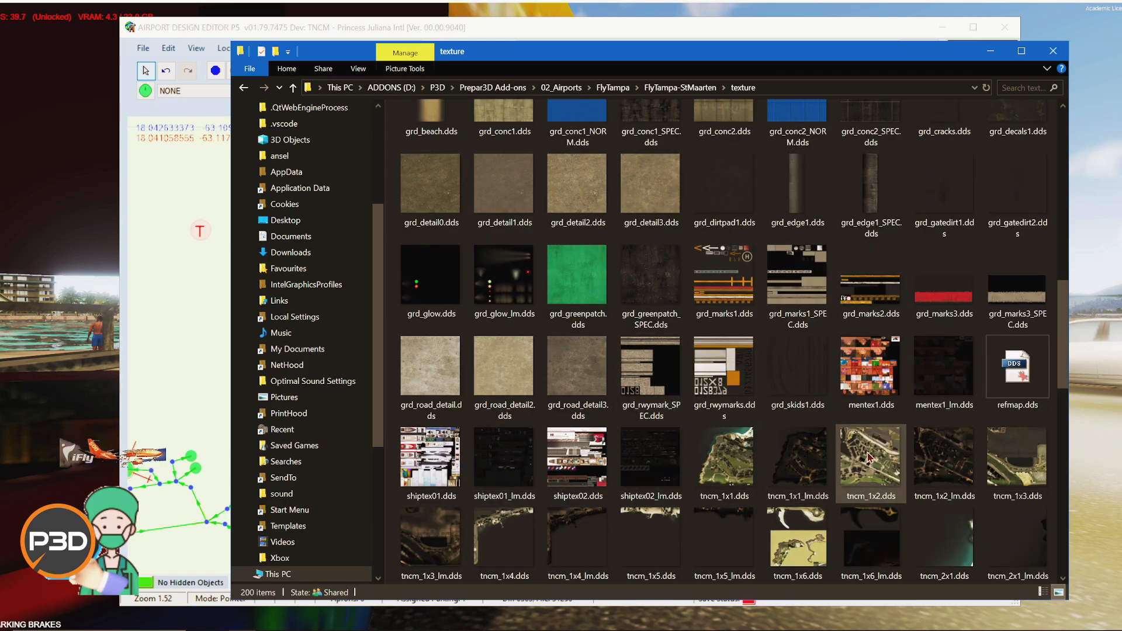
double_click(725, 460)
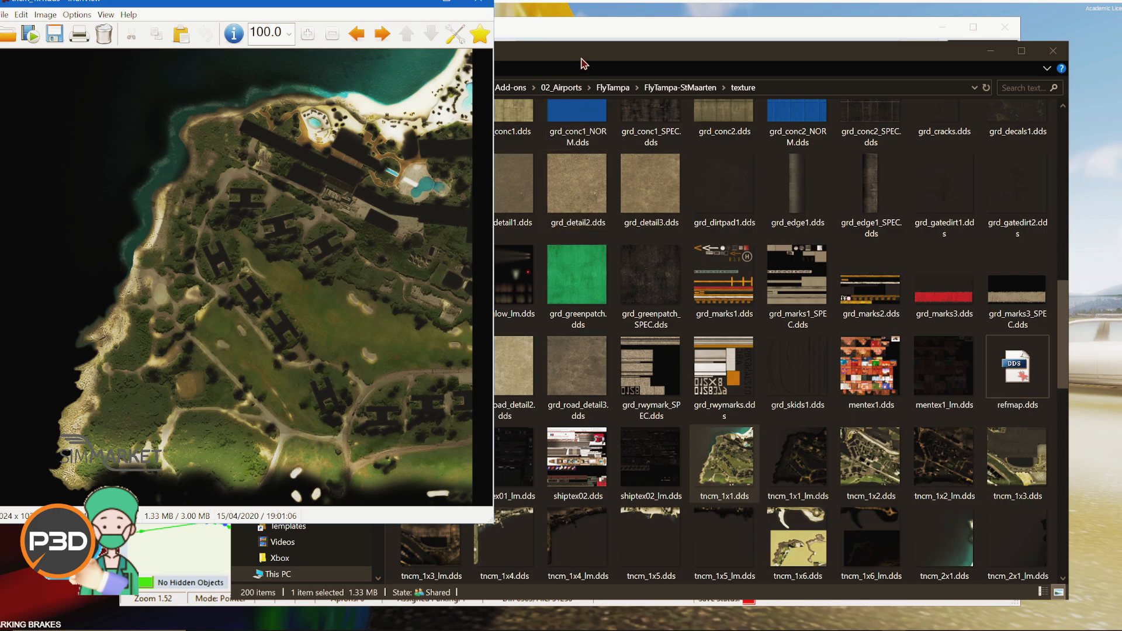
left_click_drag(582, 59, 663, 77)
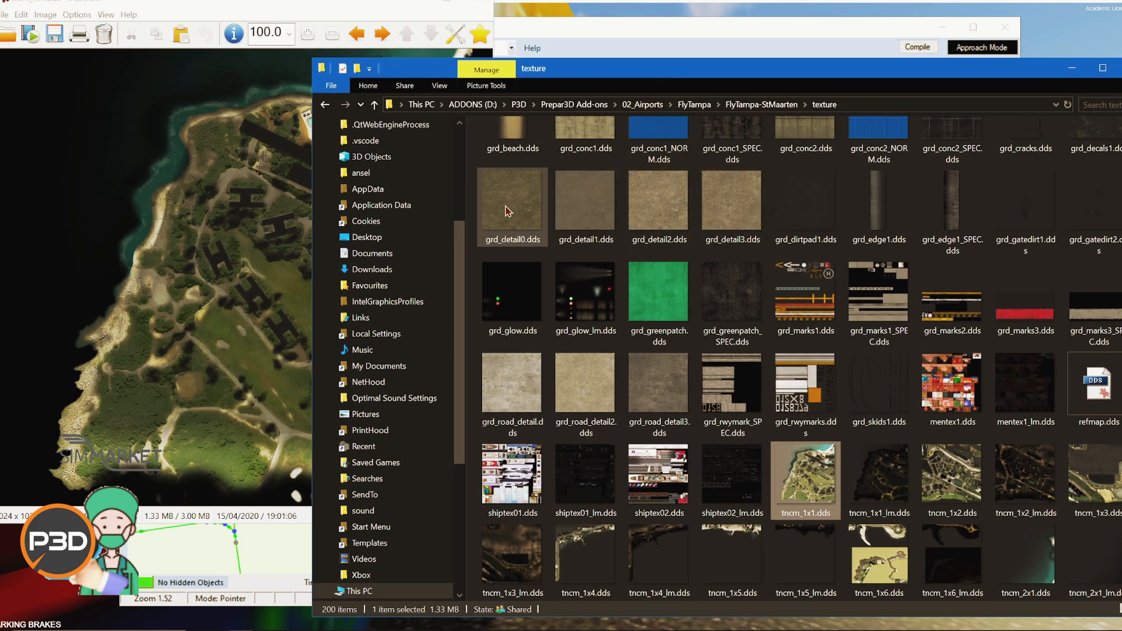
left_click(240, 5)
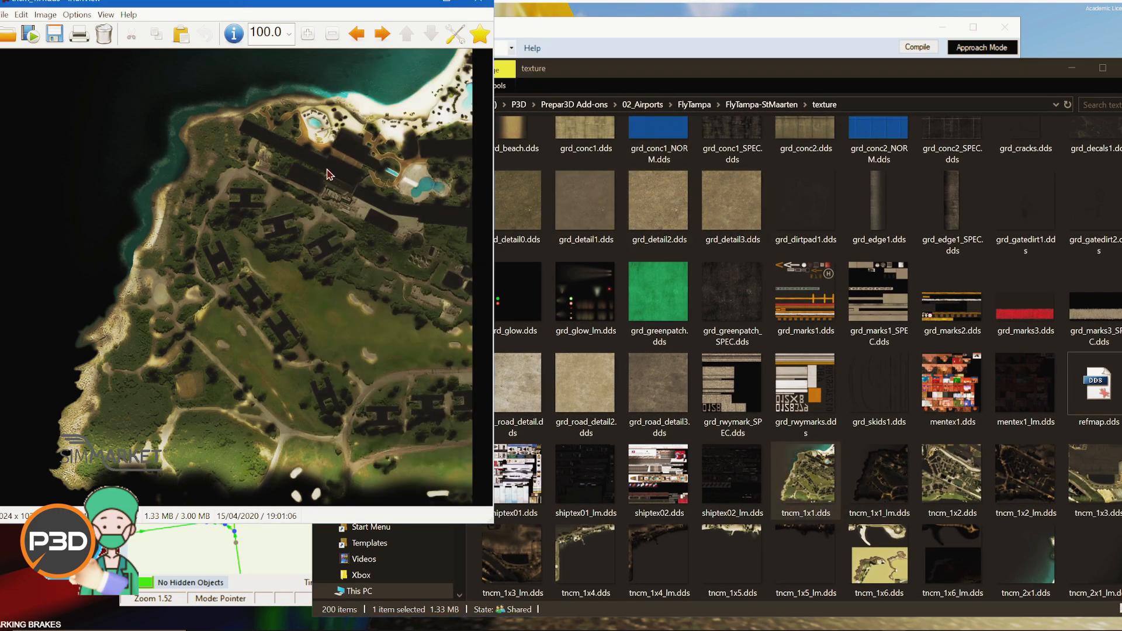
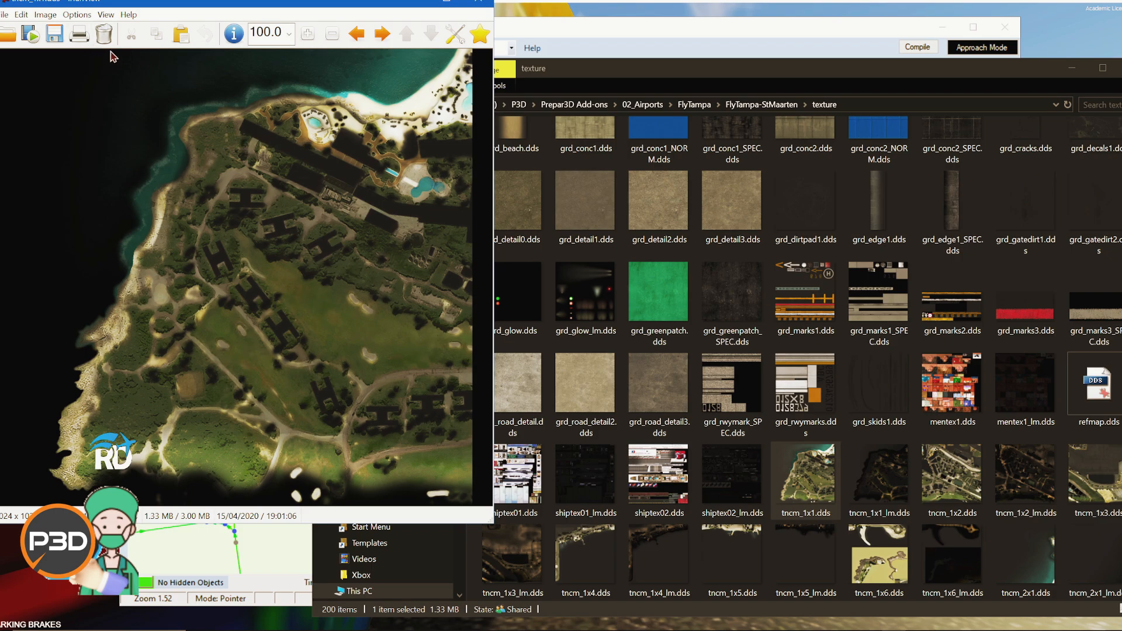
Step: Open the image properties of tncm_1x1.dds to review its size and compression, then close the dialog
left_click(46, 15)
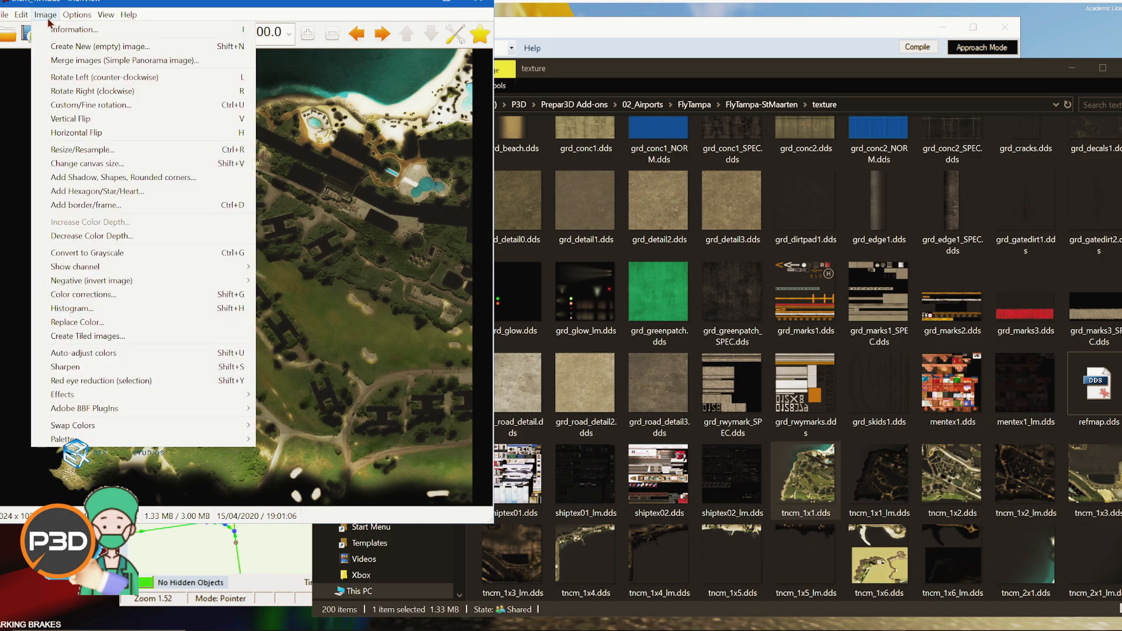
left_click(56, 32)
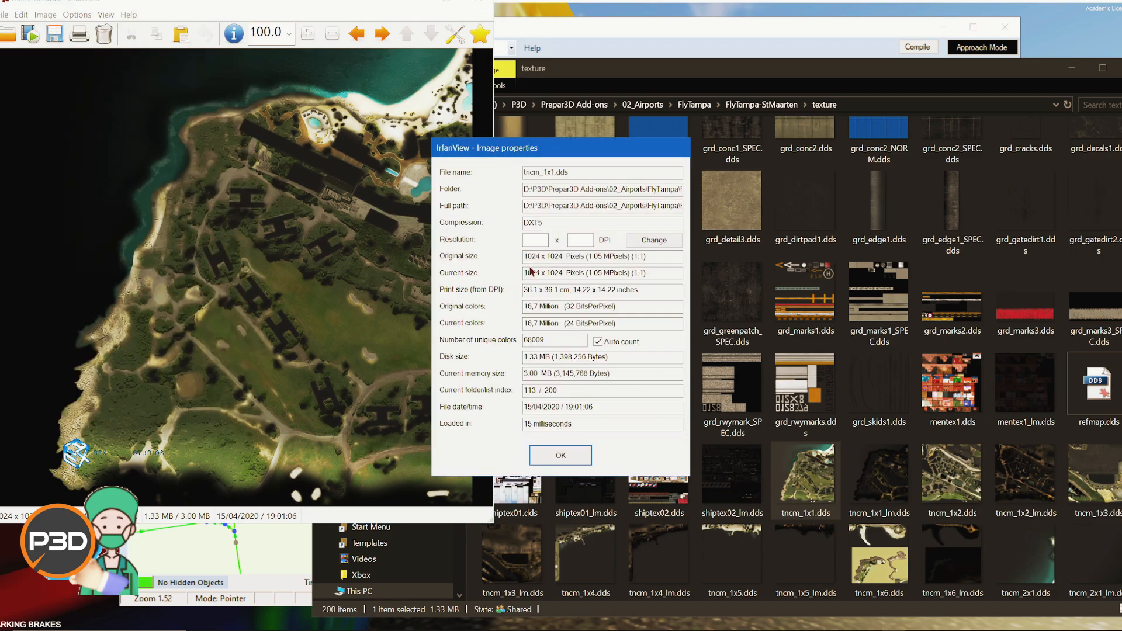
left_click(560, 455)
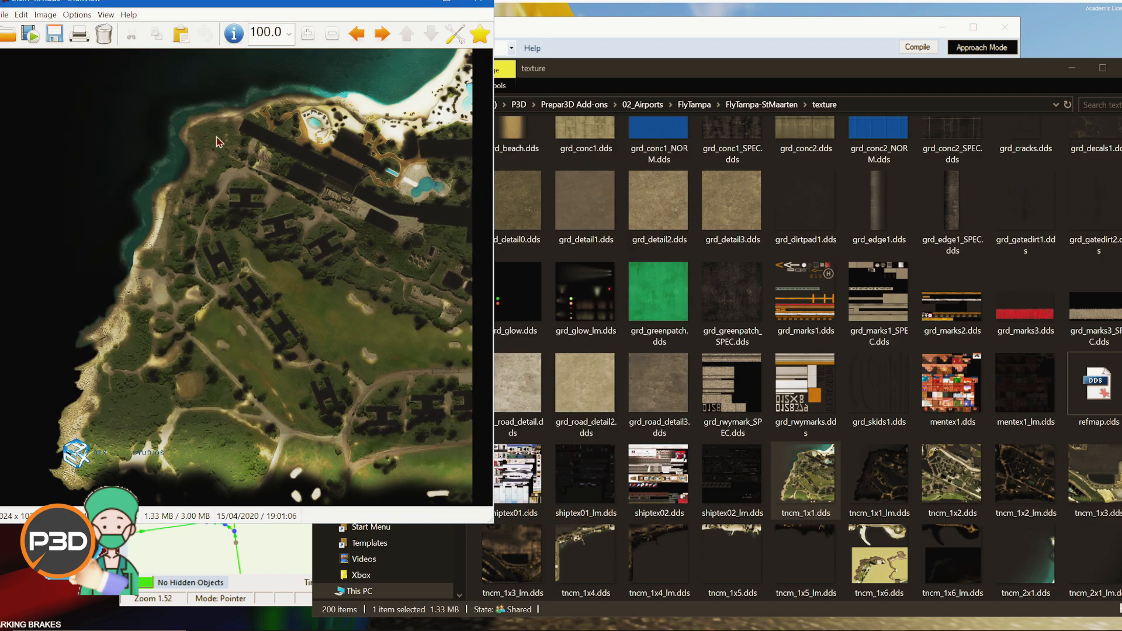
Step: Zoom into the tncm_1x1.dds ground texture to inspect its detail, then close the image viewer
left_click(313, 37)
left_click(312, 38)
left_click(312, 38)
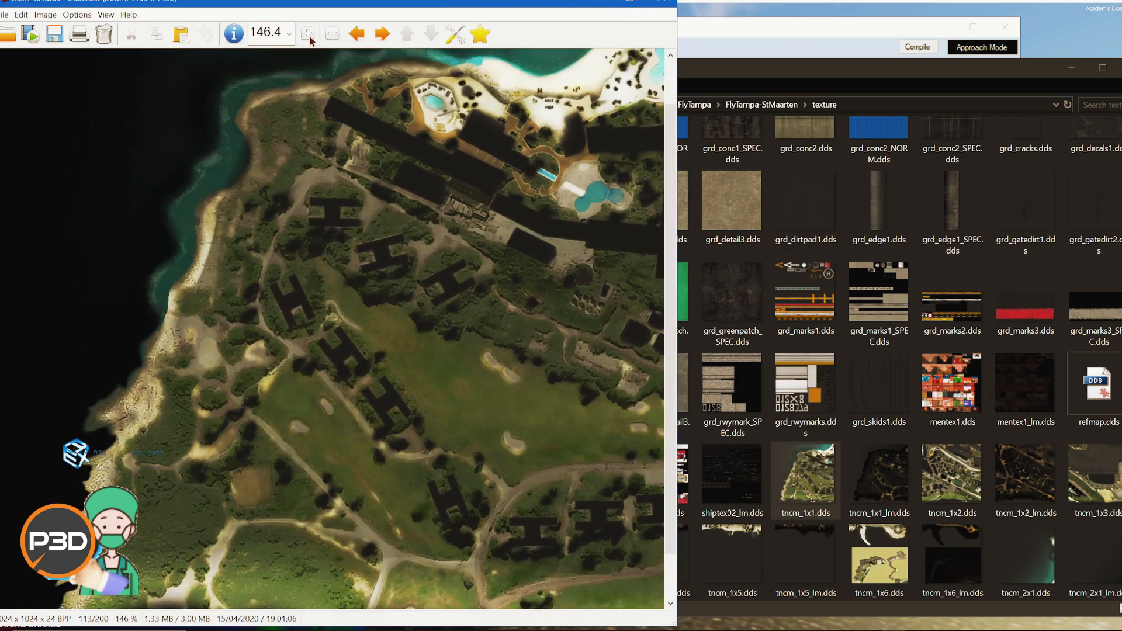
left_click(311, 38)
left_click(312, 38)
left_click(311, 39)
left_click(312, 39)
left_click(312, 38)
left_click(312, 38)
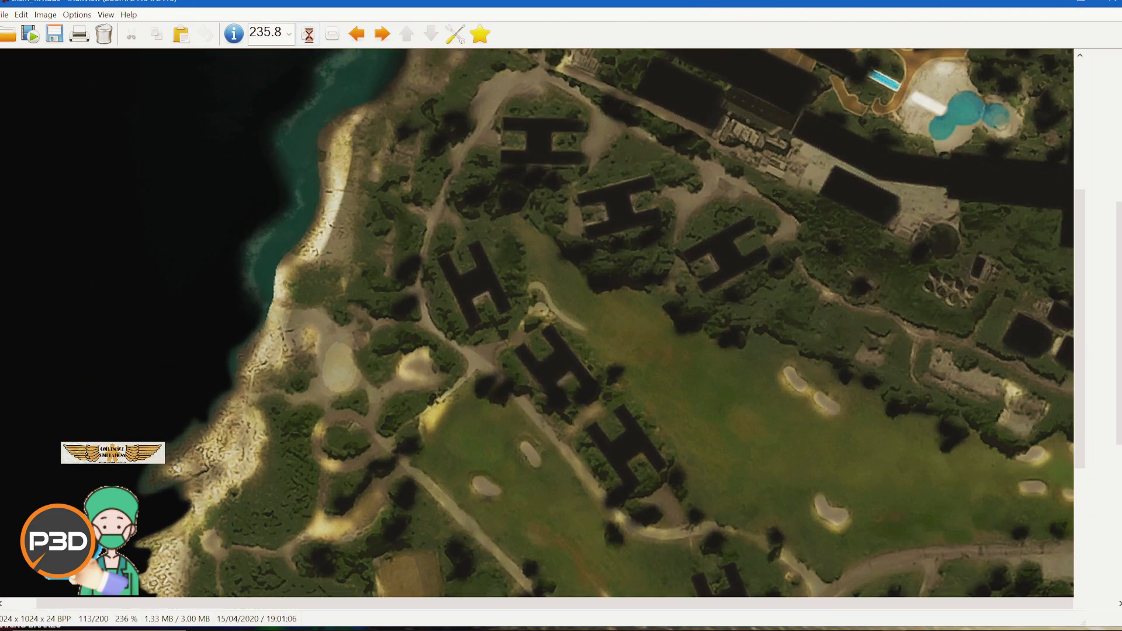
left_click(311, 39)
left_click(311, 40)
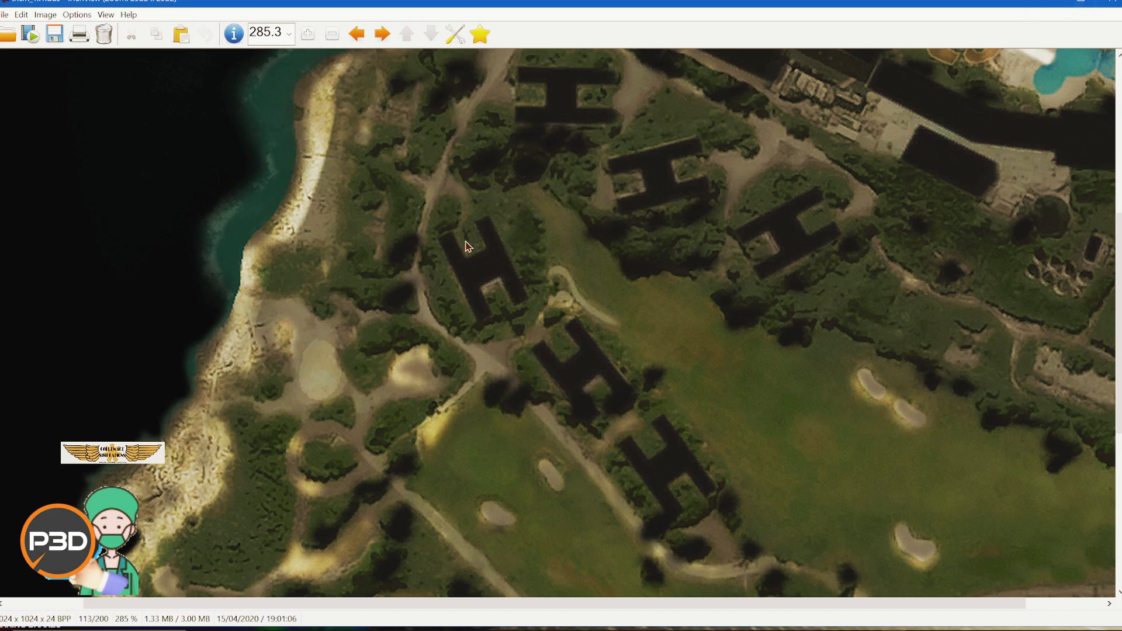
left_click(1103, 3)
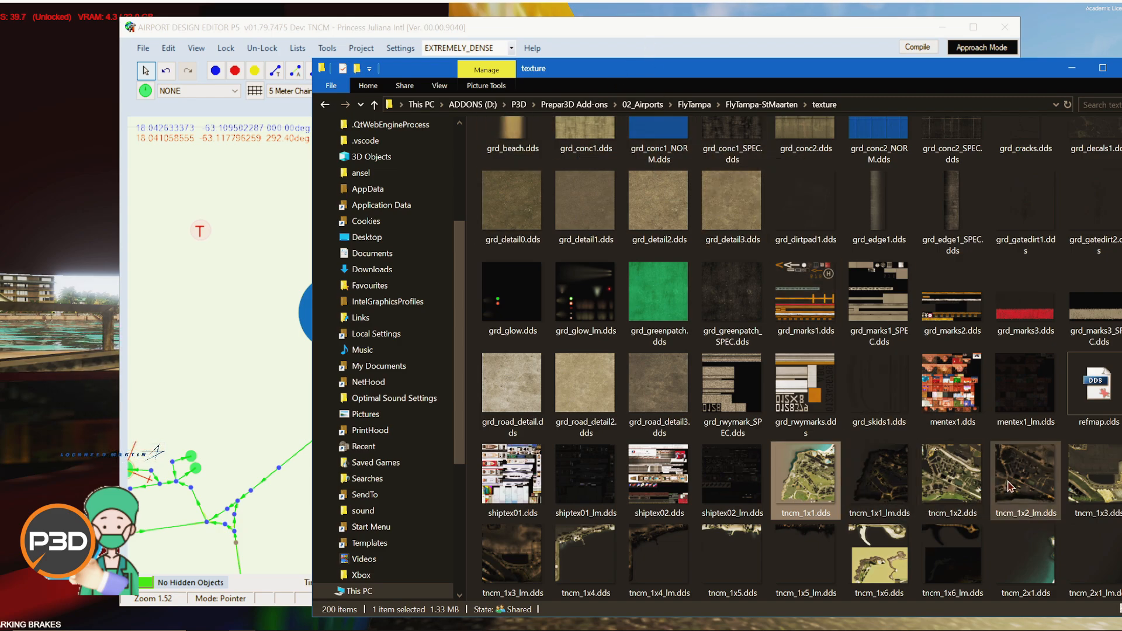
Step: Return to the airport layout and shift the taxiway node on runway 10/28 slightly east
scroll(946, 481, "down", 3)
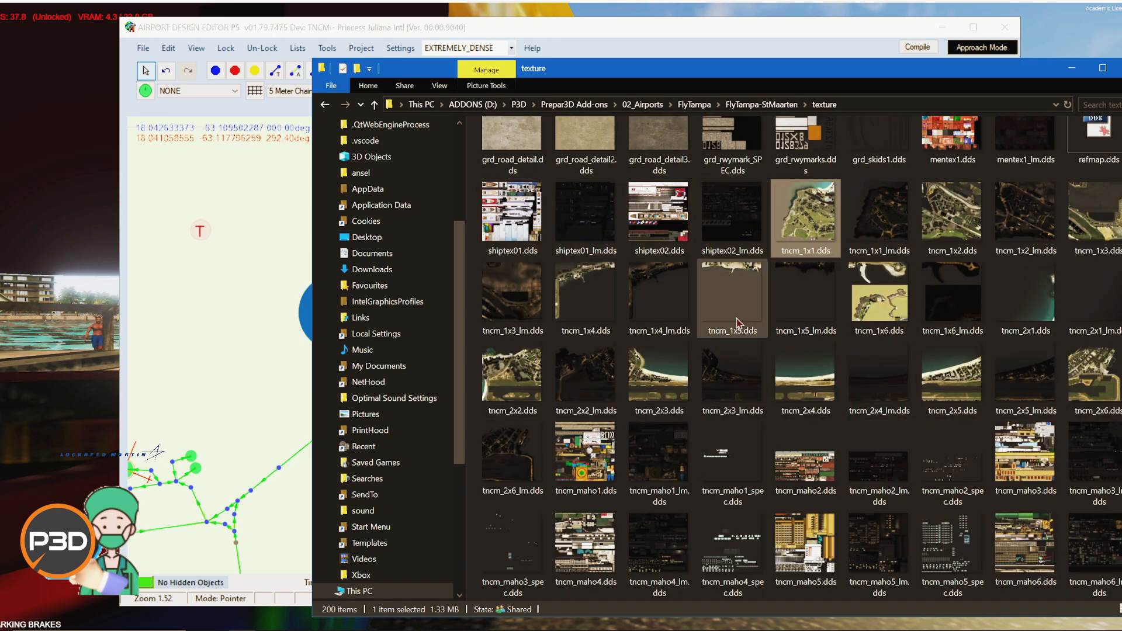
scroll(728, 345, "up", 5)
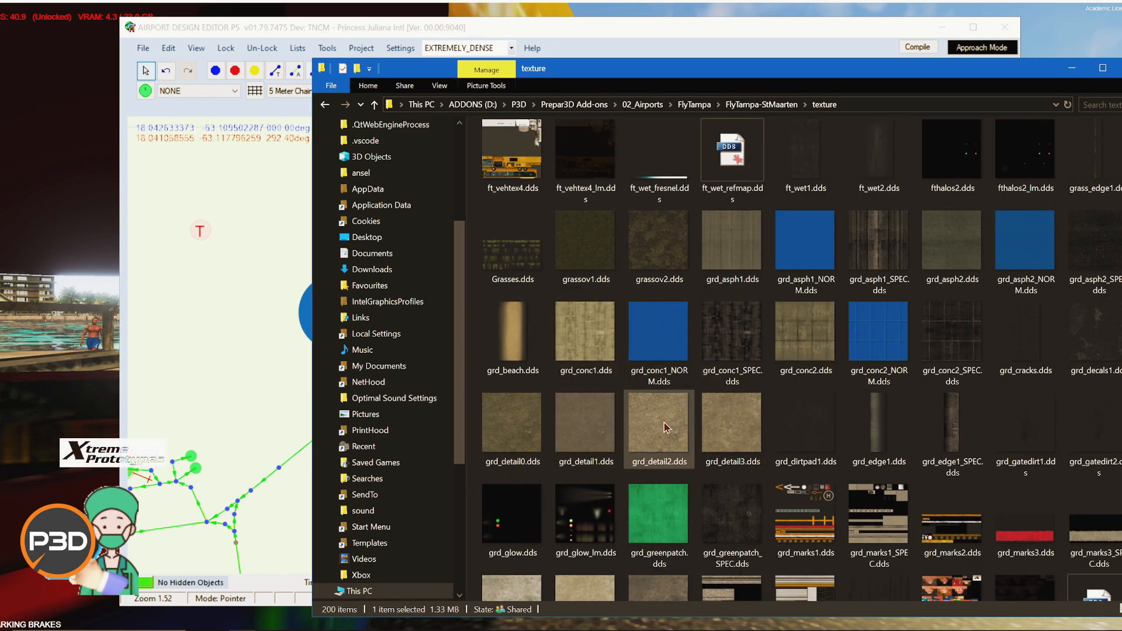
left_click(613, 28)
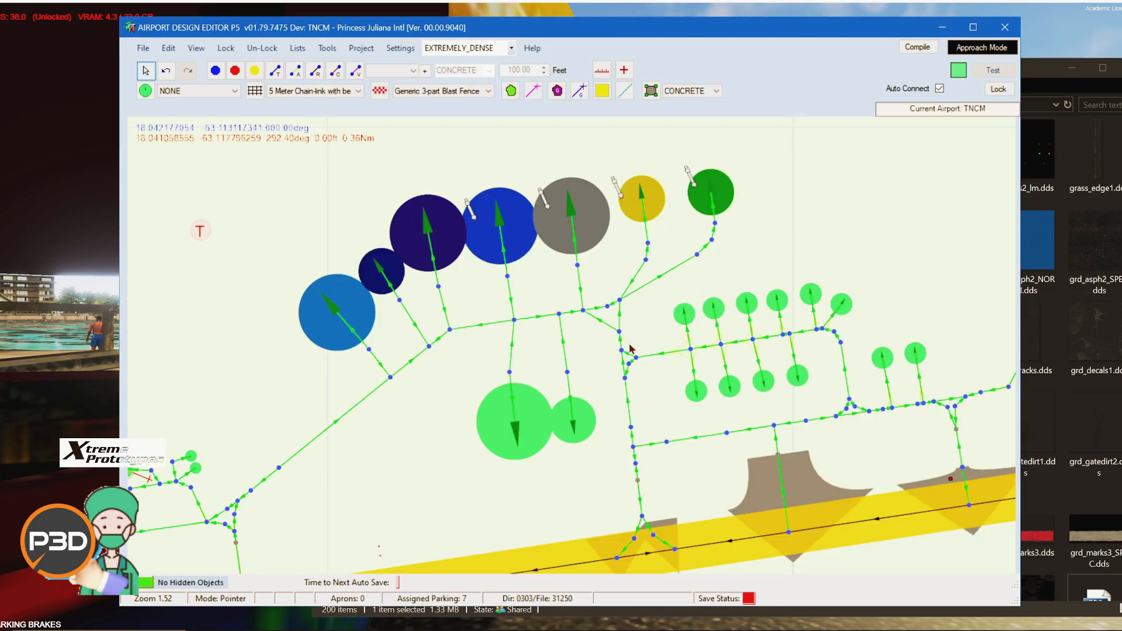
left_click_drag(885, 429, 640, 303)
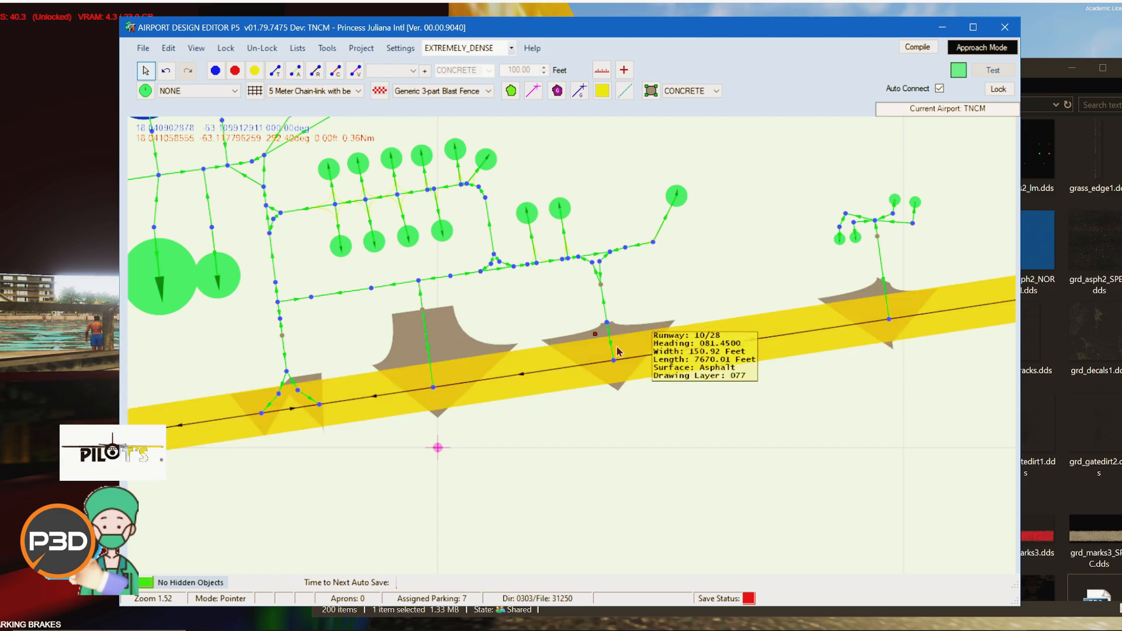
mouse_move(614, 362)
left_mouse_down()
mouse_move(693, 443)
mouse_move(637, 361)
left_mouse_up()
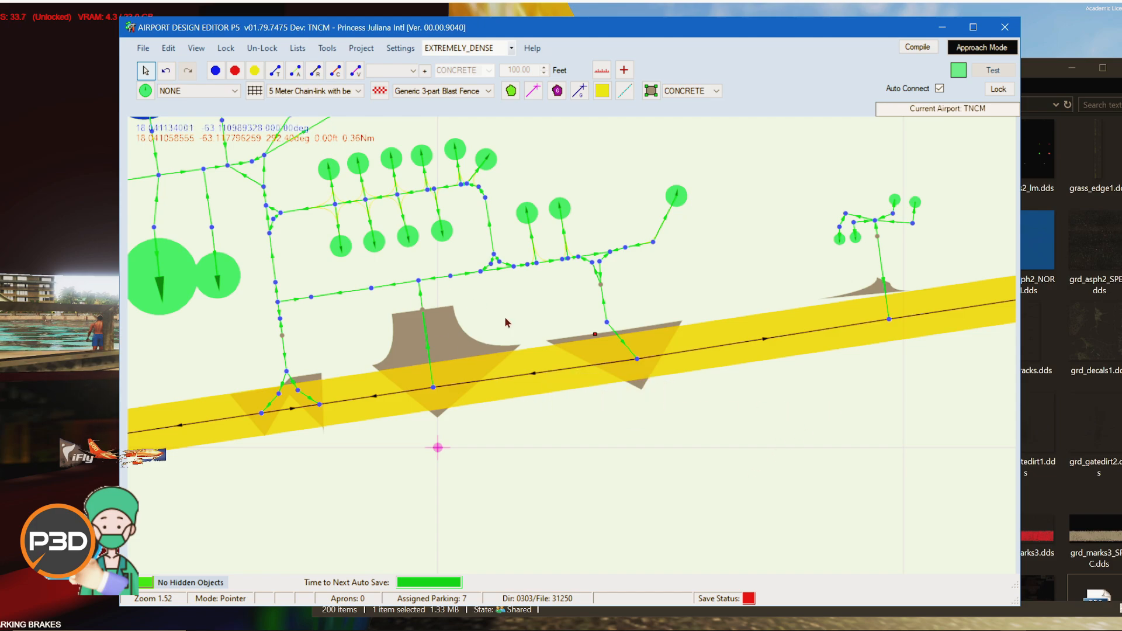
Step: Move the jetway beside Gate A 2 and reposition and rotate the Gate A 2 parking spot
left_click_drag(606, 185, 854, 368)
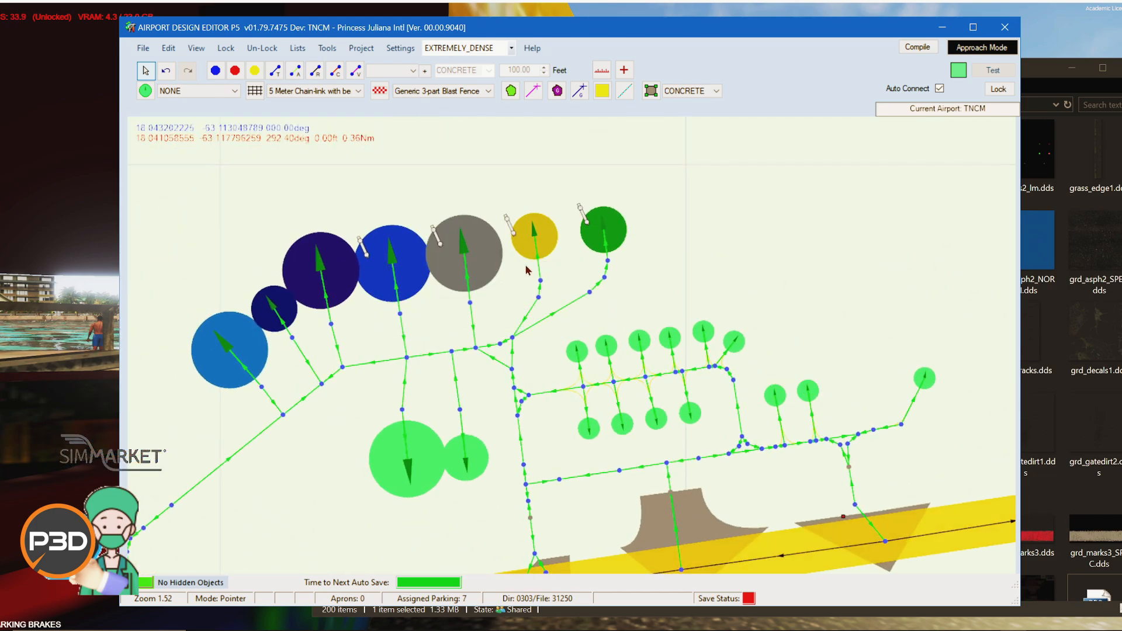
scroll(450, 169, "up", 4)
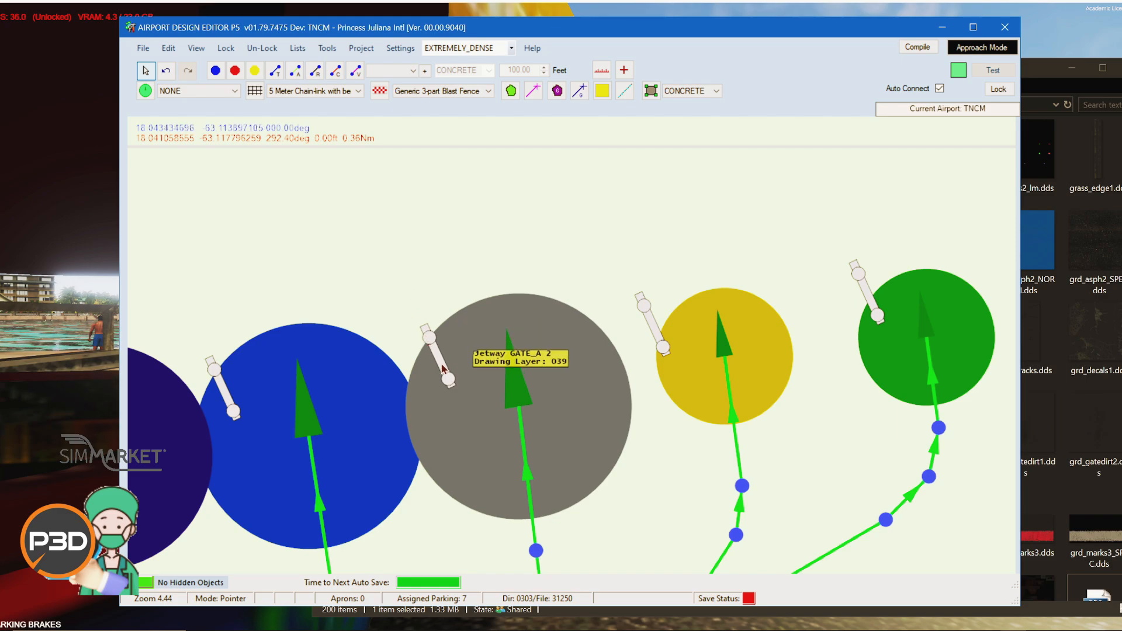
left_click_drag(446, 367, 418, 319)
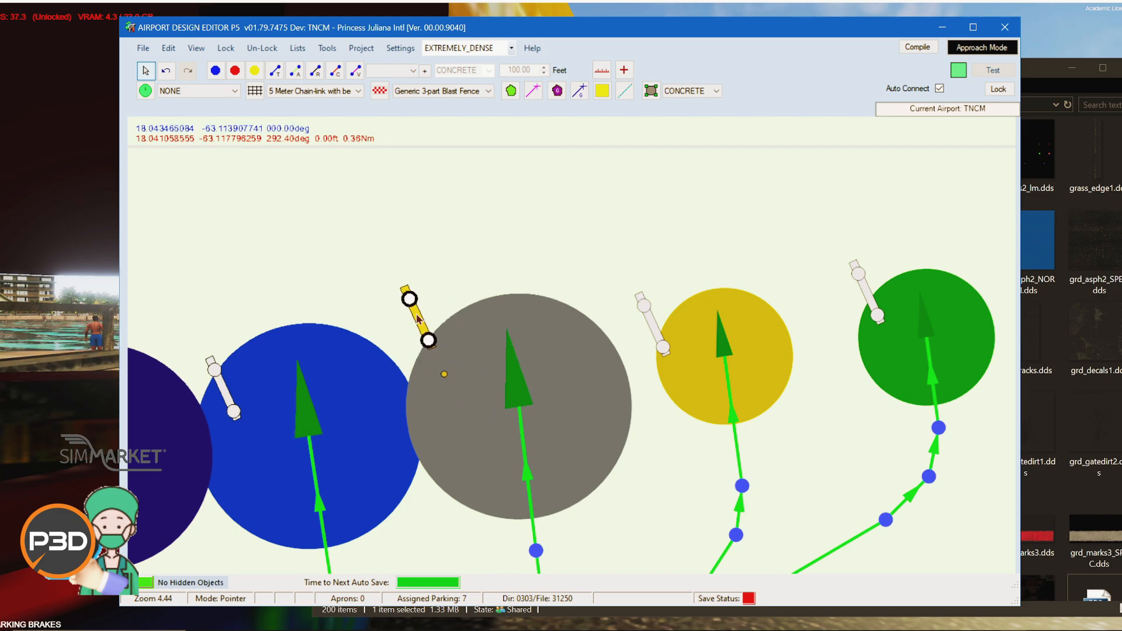
left_click(557, 362)
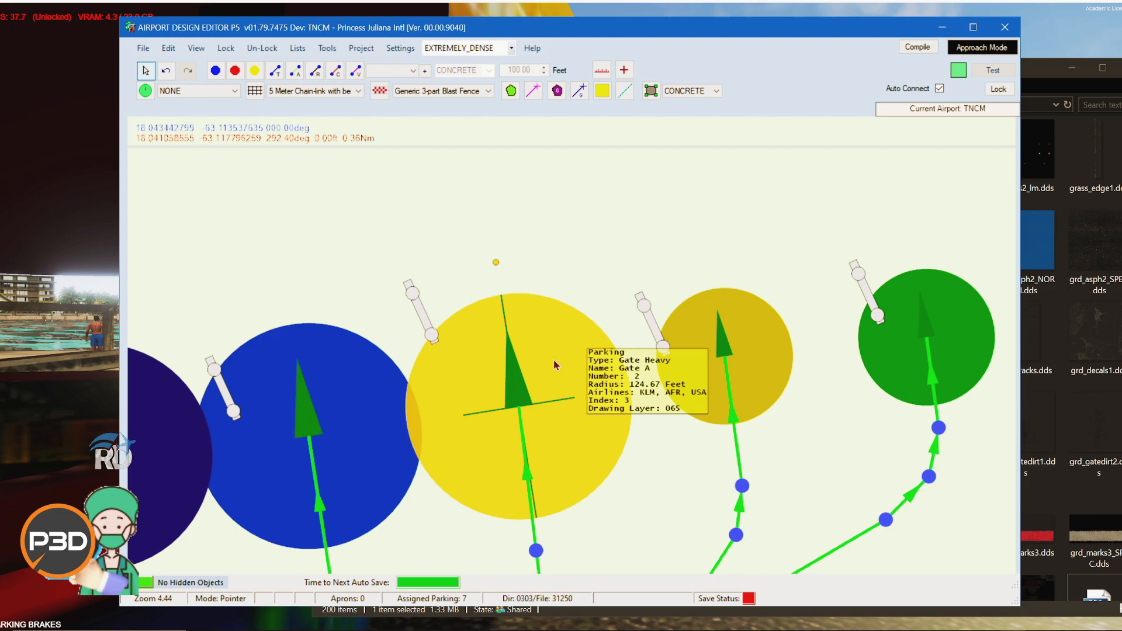
left_click_drag(557, 362, 592, 412)
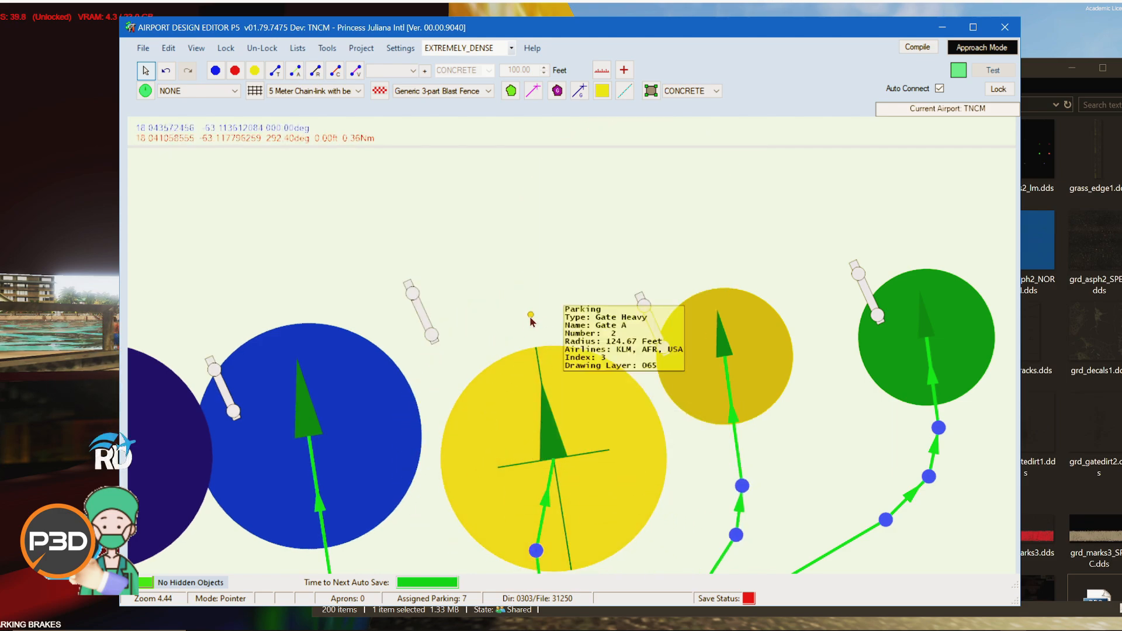
left_click_drag(530, 319, 447, 316)
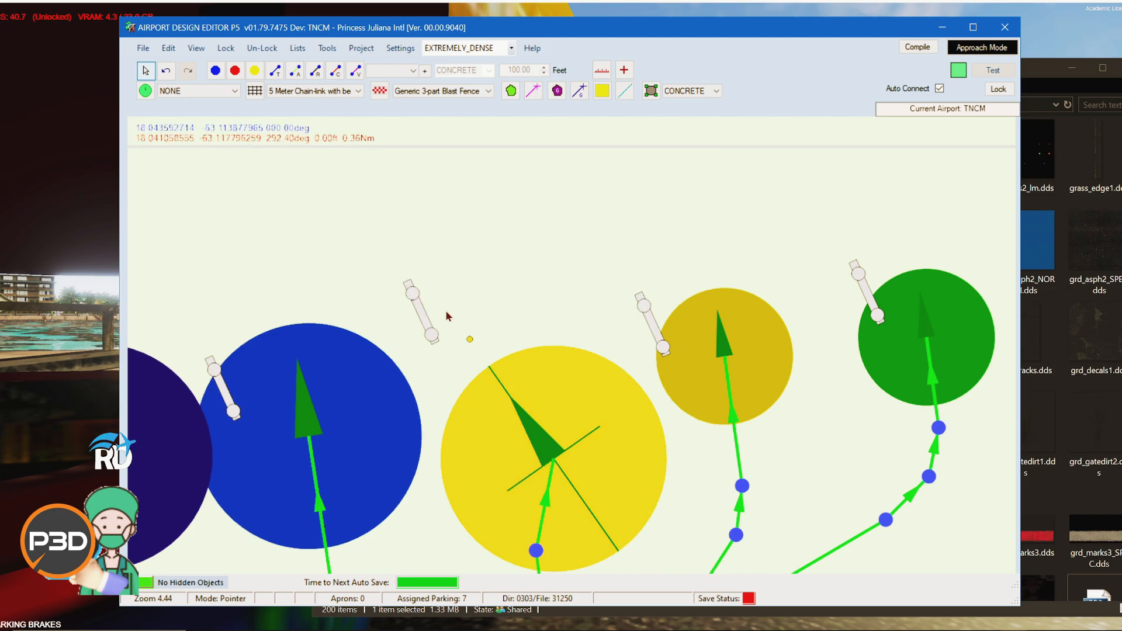
left_click_drag(594, 415, 581, 375)
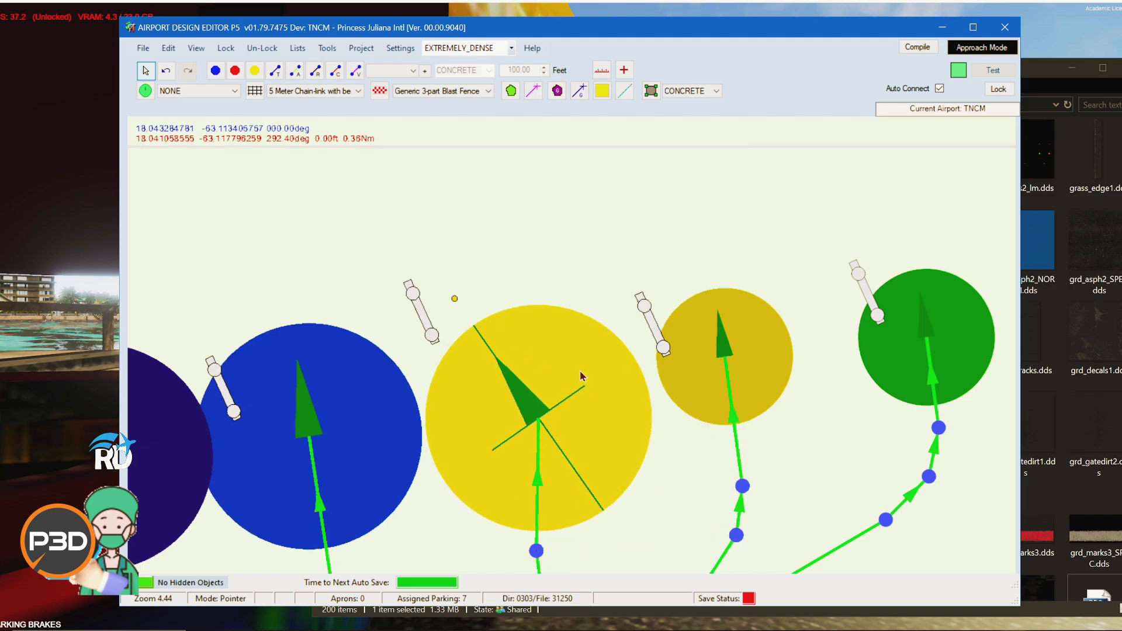
Step: Shift the Gate A 3 parking spot slightly right and rotate its heading
left_click(765, 336)
left_click_drag(754, 321, 785, 332)
left_click(743, 269)
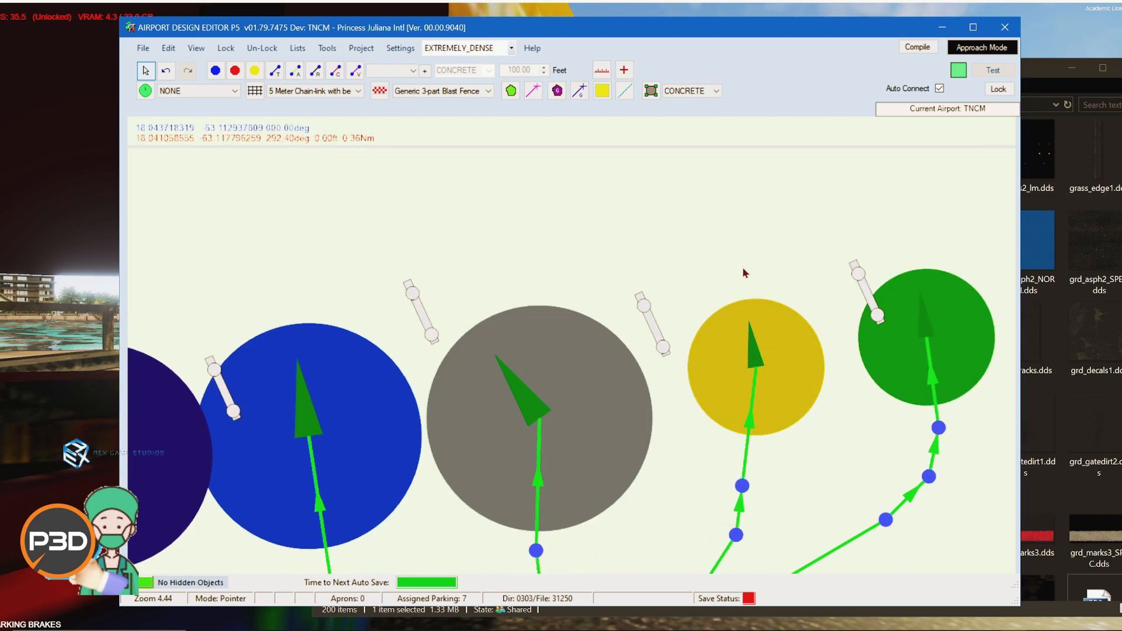
left_click(753, 316)
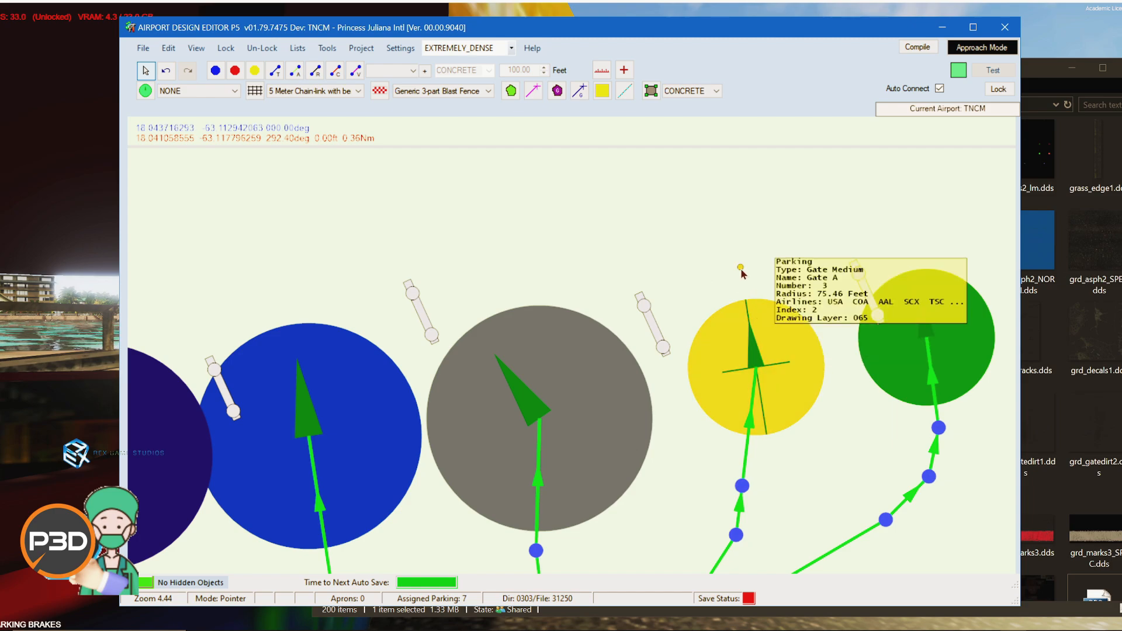
left_click_drag(739, 267, 693, 273)
Step: Move the jetway beside Gate A 3 upward and rotate it toward the gate
left_click(656, 329)
left_click_drag(655, 329, 655, 301)
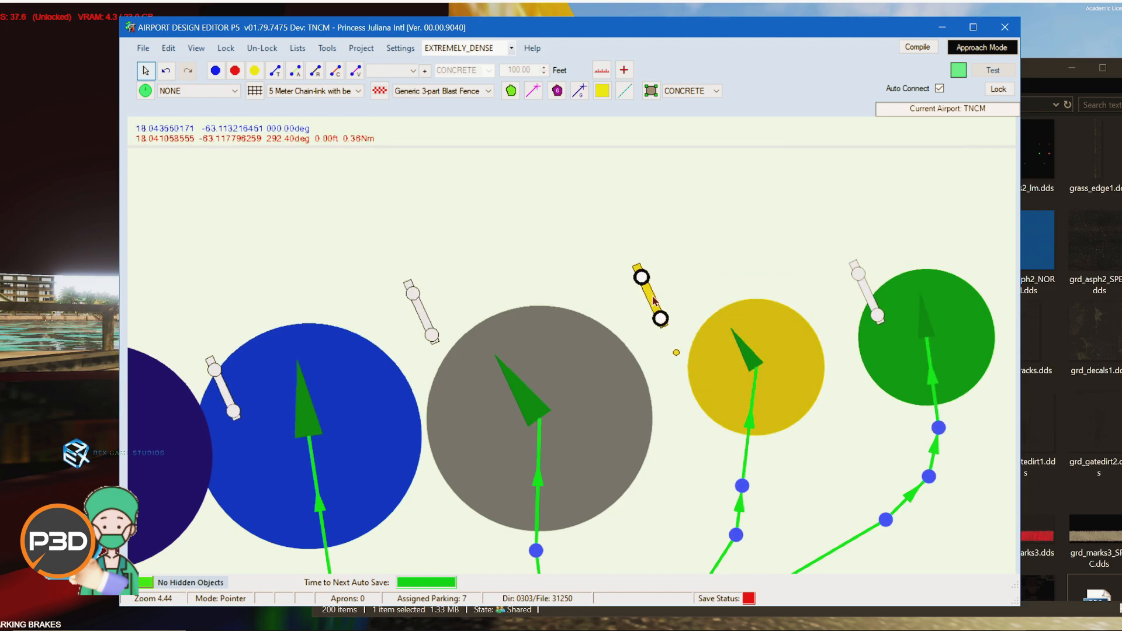
left_click_drag(678, 353, 726, 353)
left_click(726, 354)
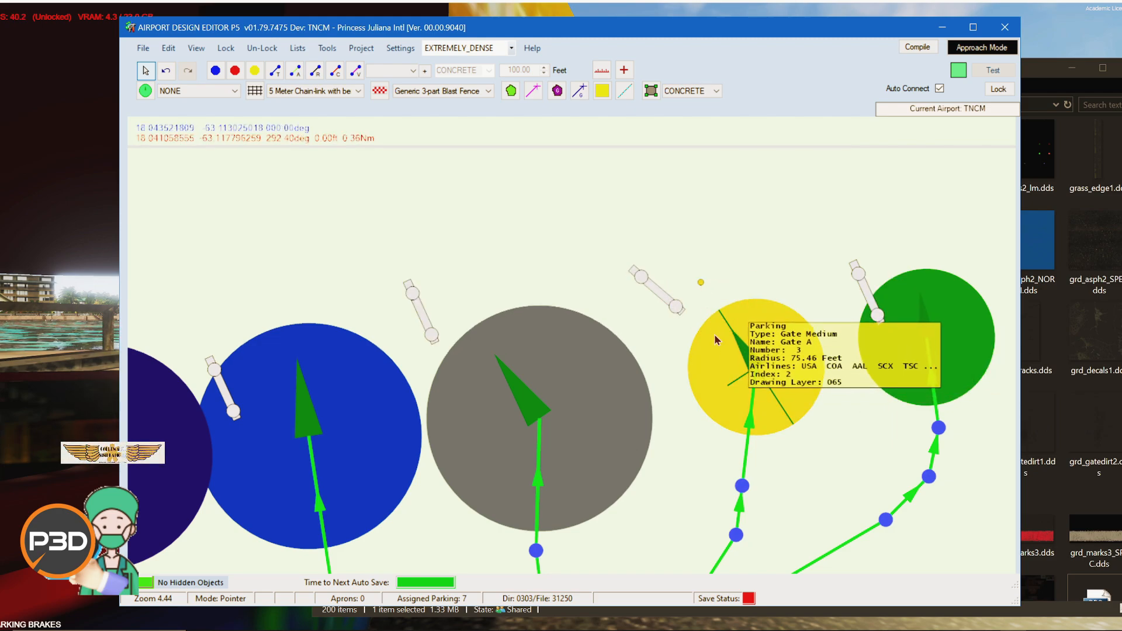
left_click(657, 301)
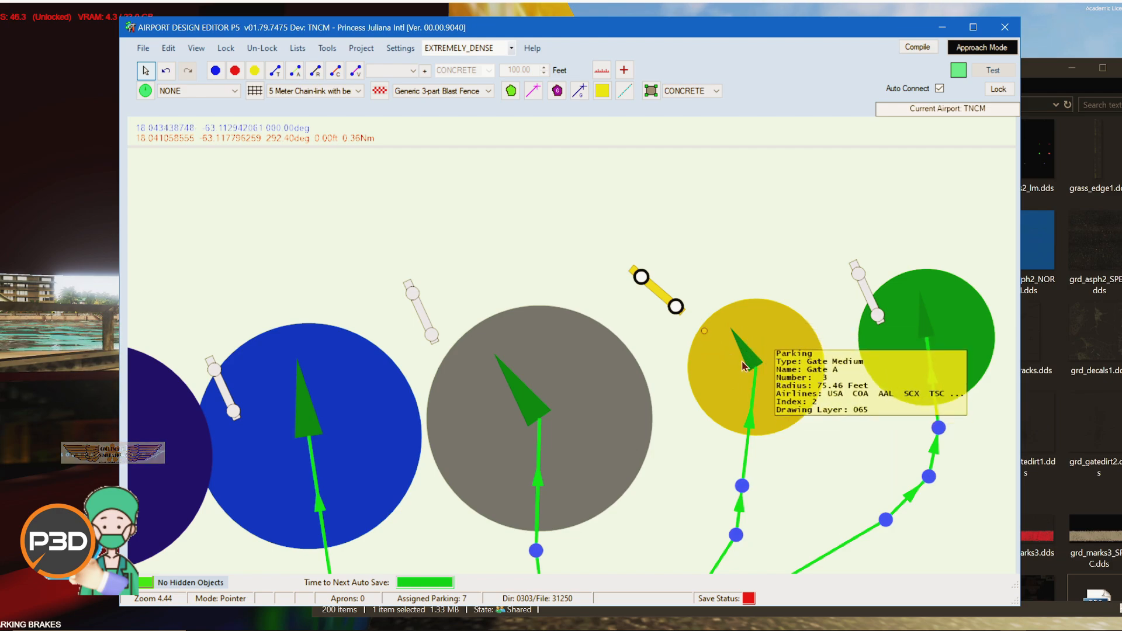
Step: Drag two taxipath points near the western parking spots to new positions
scroll(870, 472, "down", 2)
left_click_drag(398, 367, 415, 120)
left_click_drag(177, 199, 208, 384)
scroll(453, 490, "down", 1)
scroll(454, 491, "down", 1)
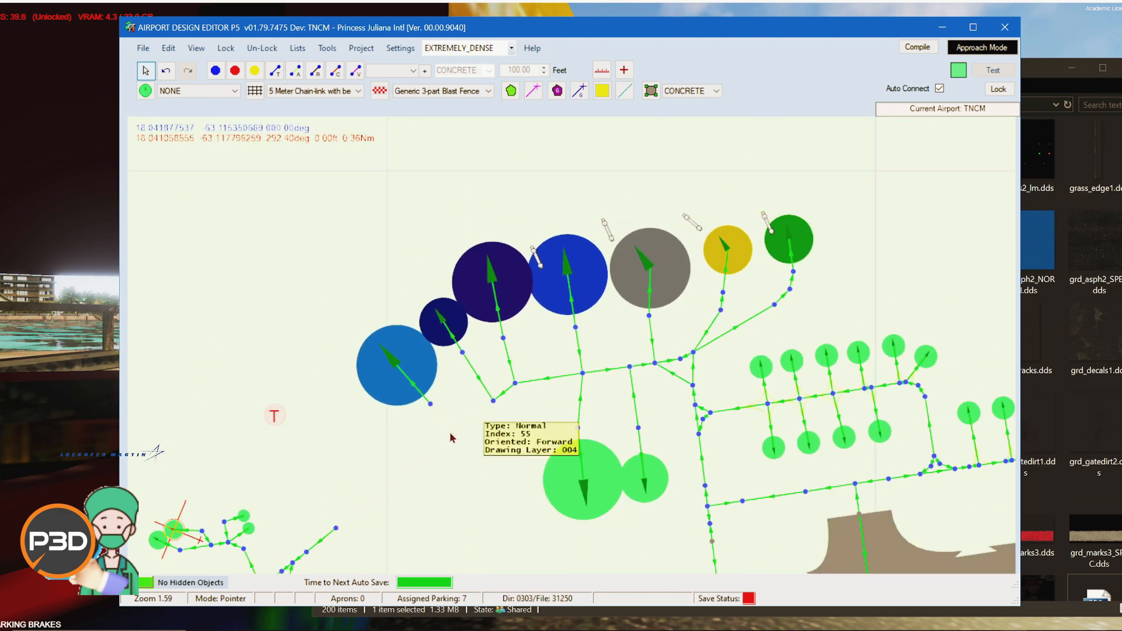
left_click_drag(453, 435, 443, 533)
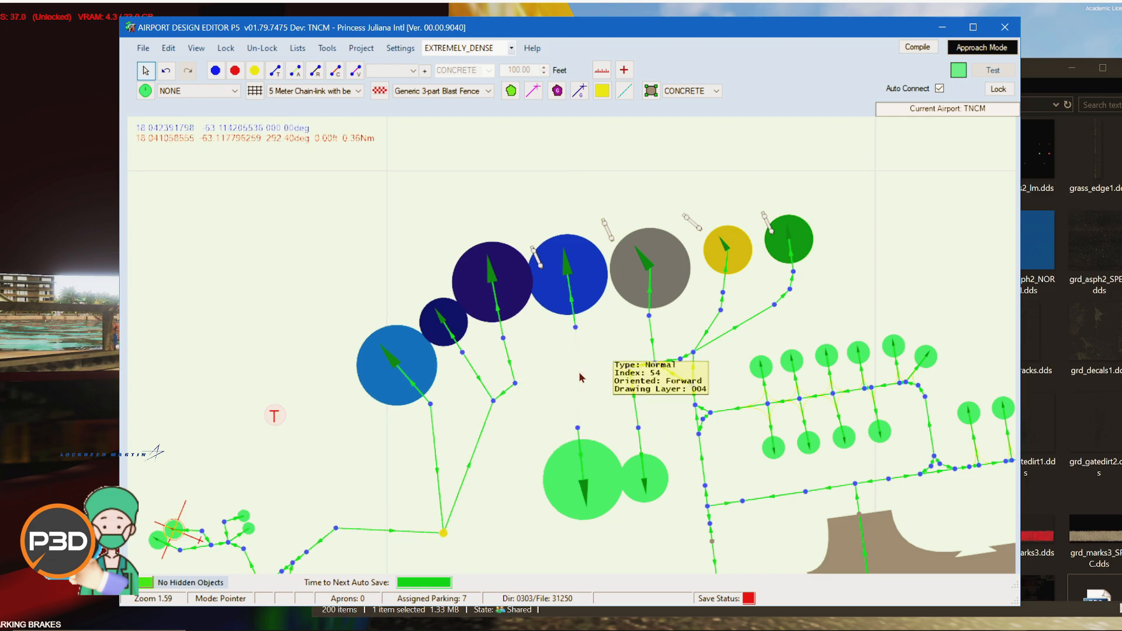
left_click_drag(584, 375, 626, 325)
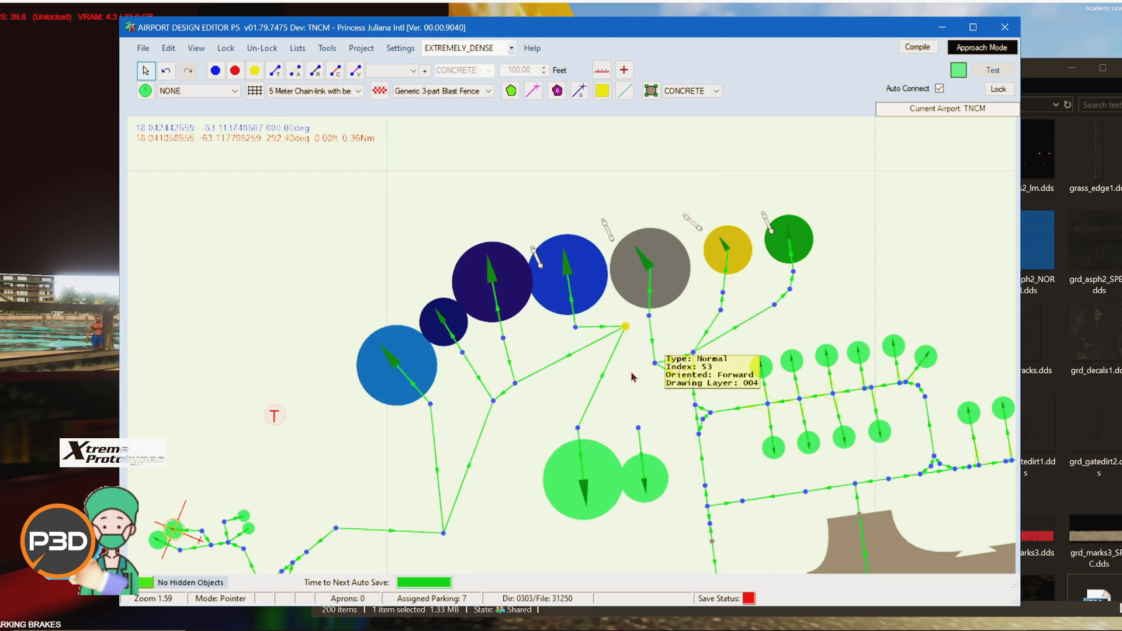
Step: Move a taxipath node below the western parking spots toward the main taxiway
scroll(632, 442, "down", 7)
scroll(511, 266, "up", 8)
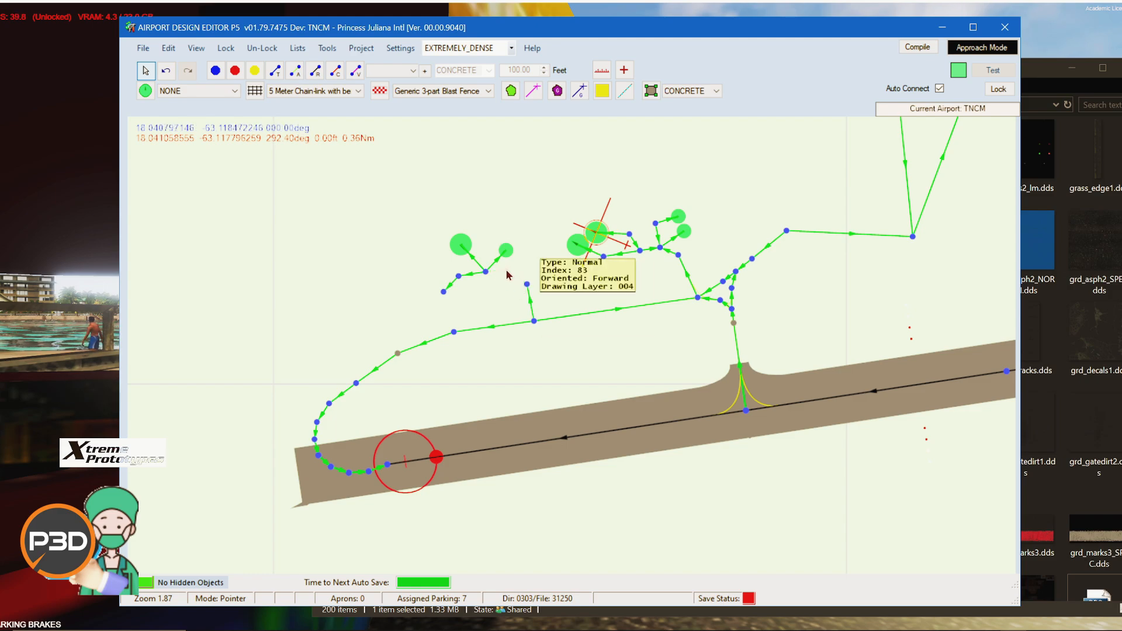
left_click_drag(506, 272, 489, 313)
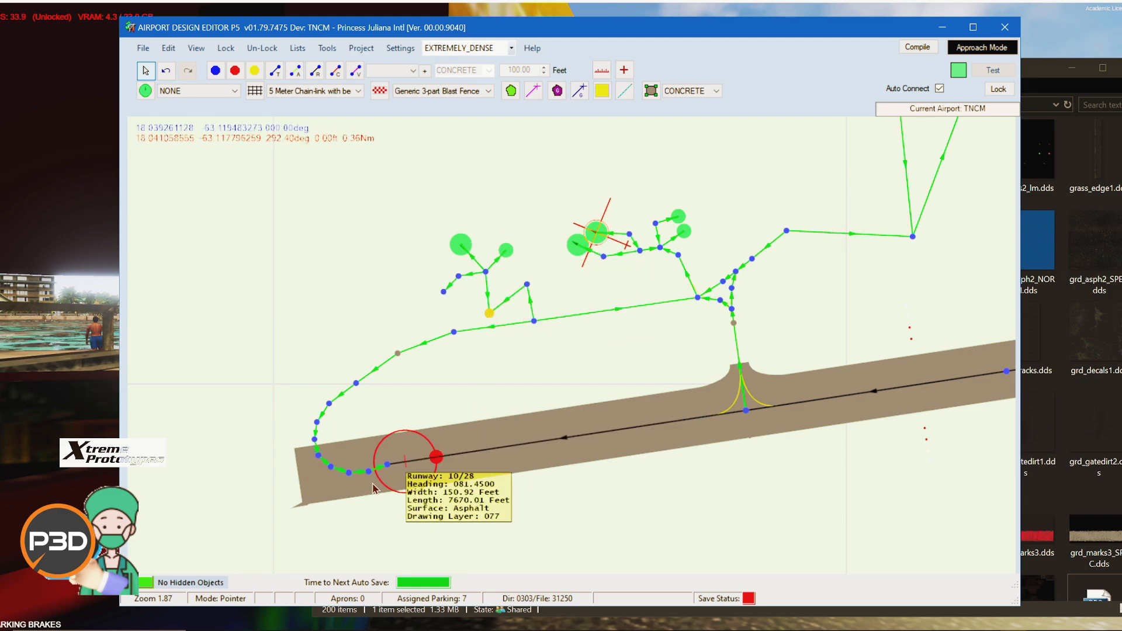
Step: Move the runway 10 start position eastward and drag the nearby taxiway node off the runway end
left_click(402, 448)
left_click_drag(402, 448, 548, 426)
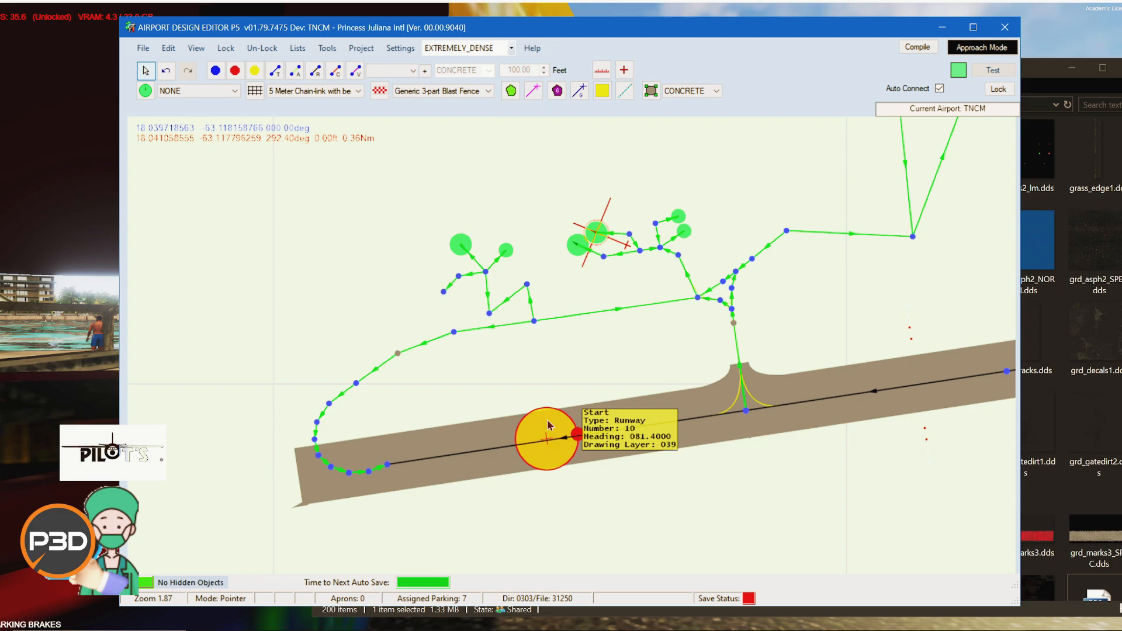
left_click_drag(332, 469, 379, 427)
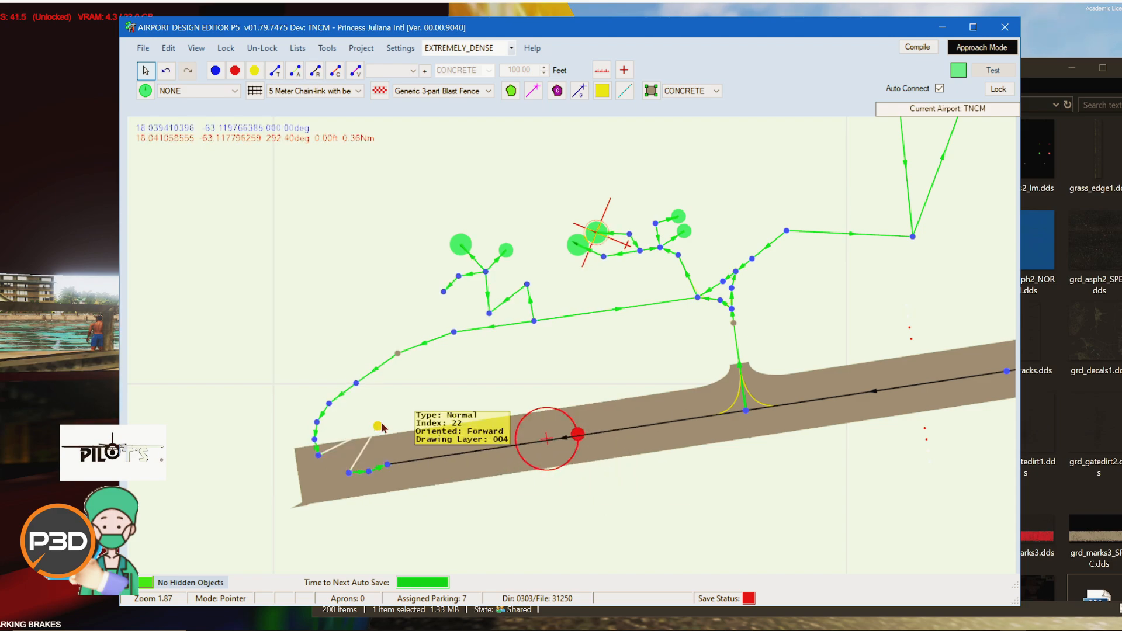
Step: Pan along runway 10/28 and zoom out to view the whole airport layout
left_click_drag(853, 492, 599, 389)
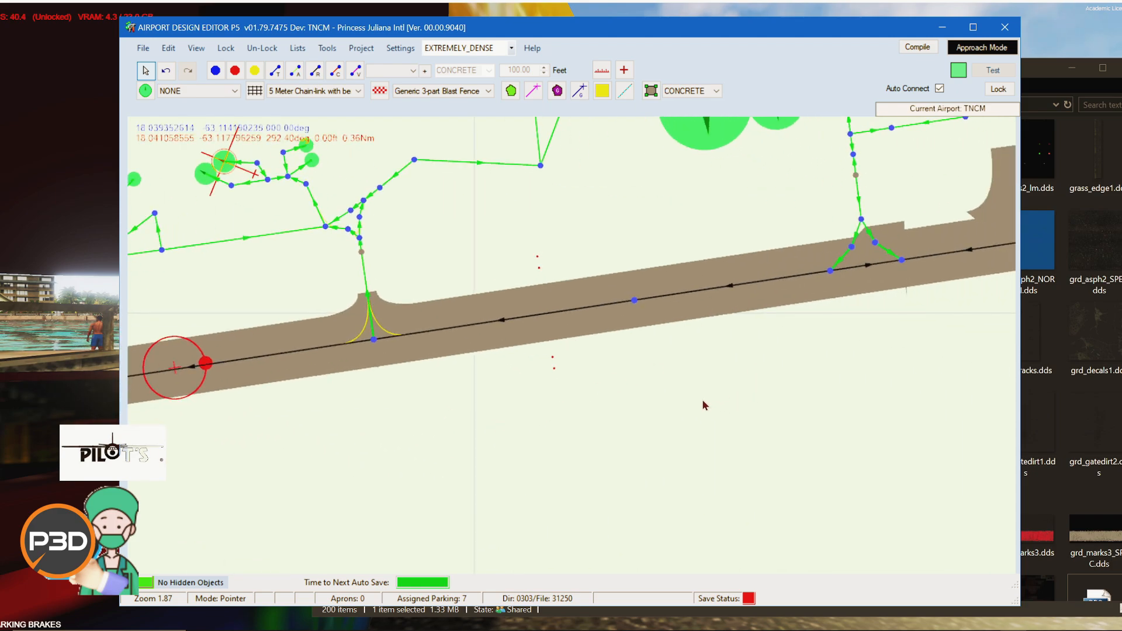
left_click_drag(869, 367, 280, 501)
left_click_drag(983, 404, 610, 423)
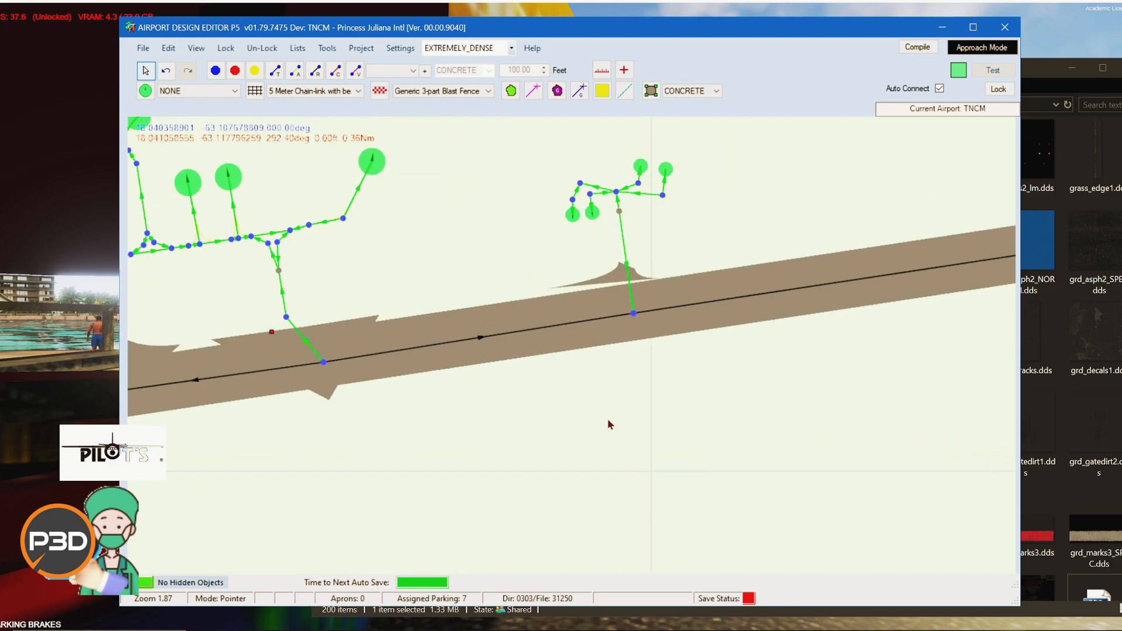
left_click_drag(827, 436, 388, 466)
scroll(595, 433, "down", 5)
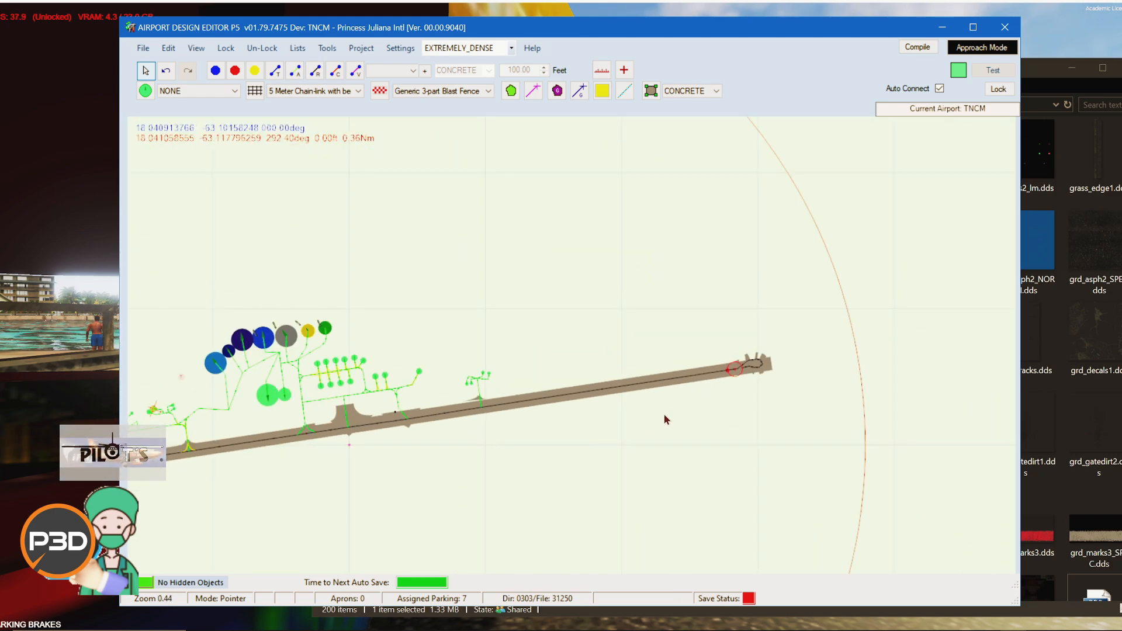
left_click_drag(710, 388, 580, 381)
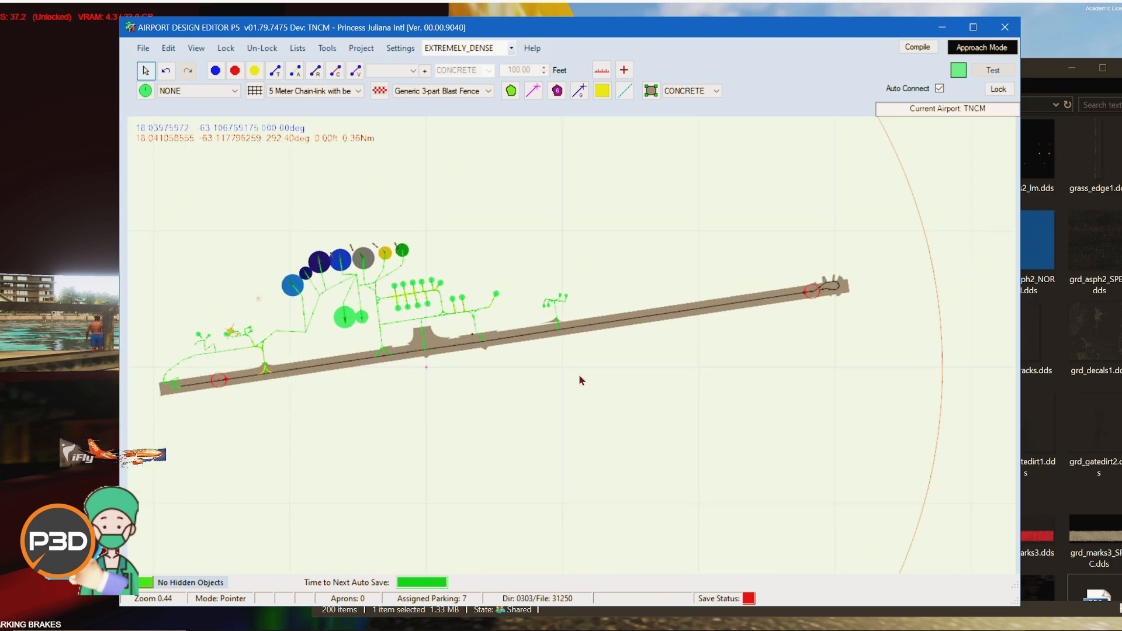
Step: Move runway 10/28 southward and rotate it to a heading of about 101°
left_click(685, 313)
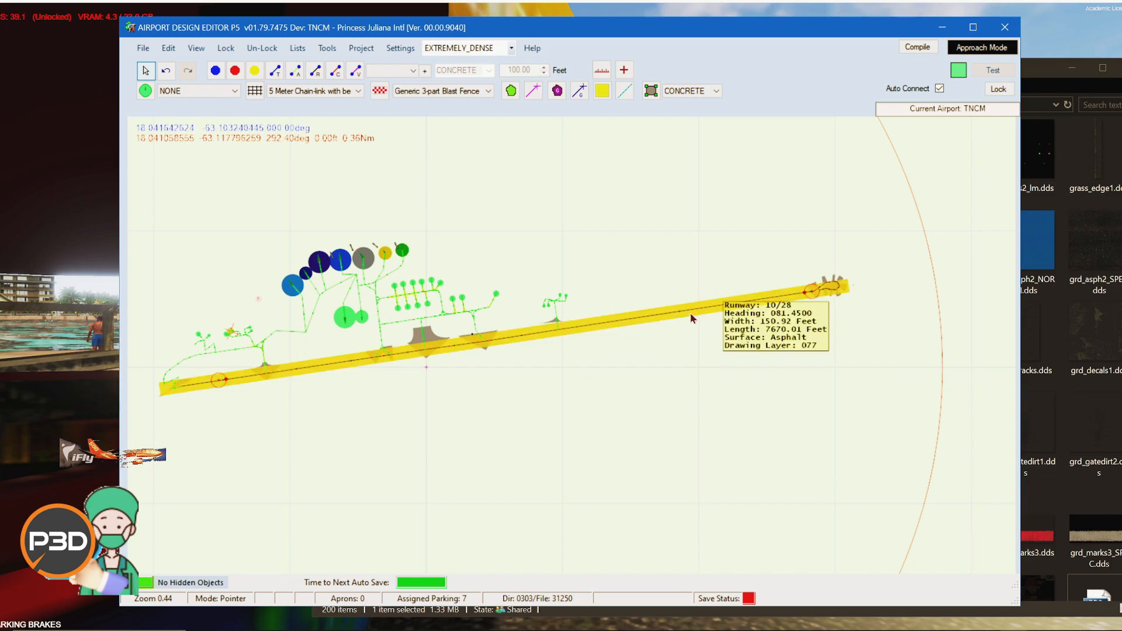
left_click_drag(690, 312, 700, 355)
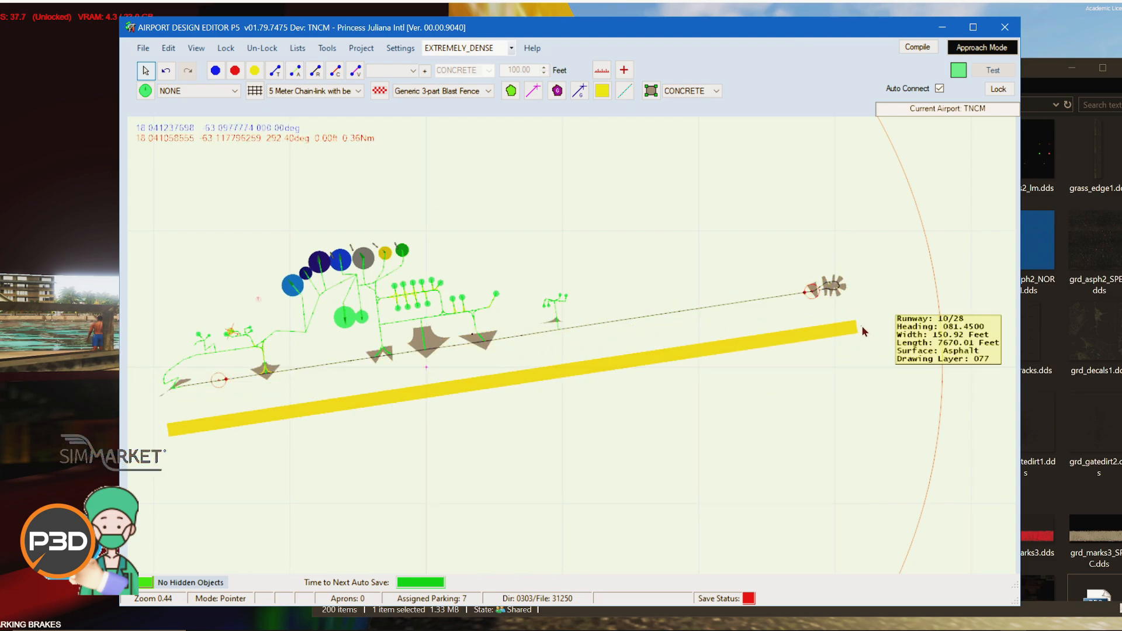
left_click_drag(861, 326, 850, 451)
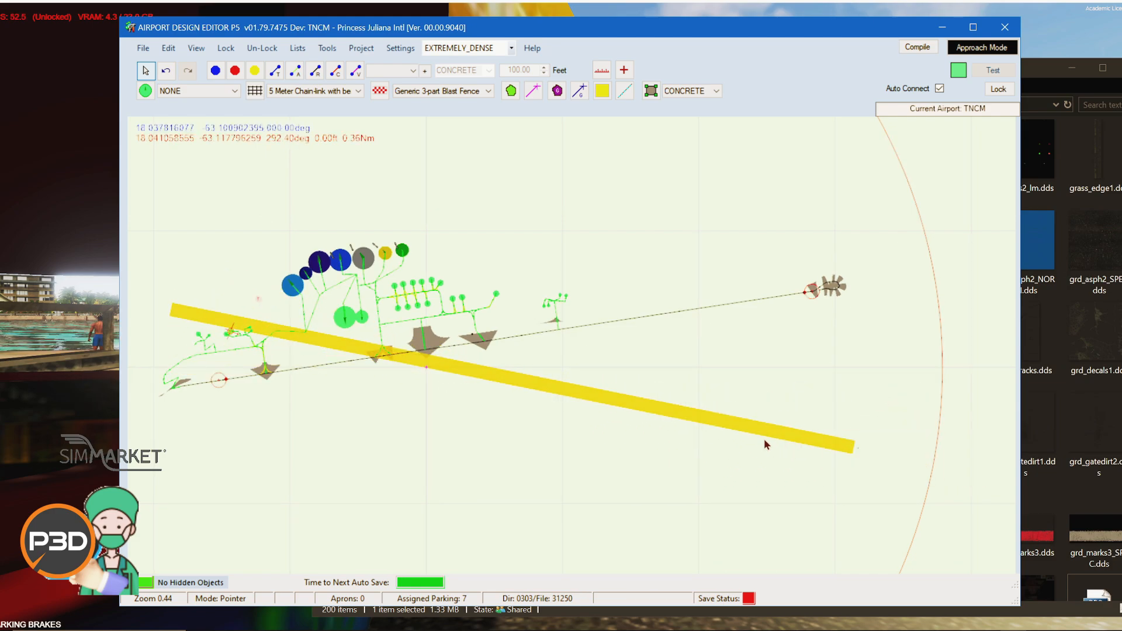
left_click_drag(764, 431, 776, 384)
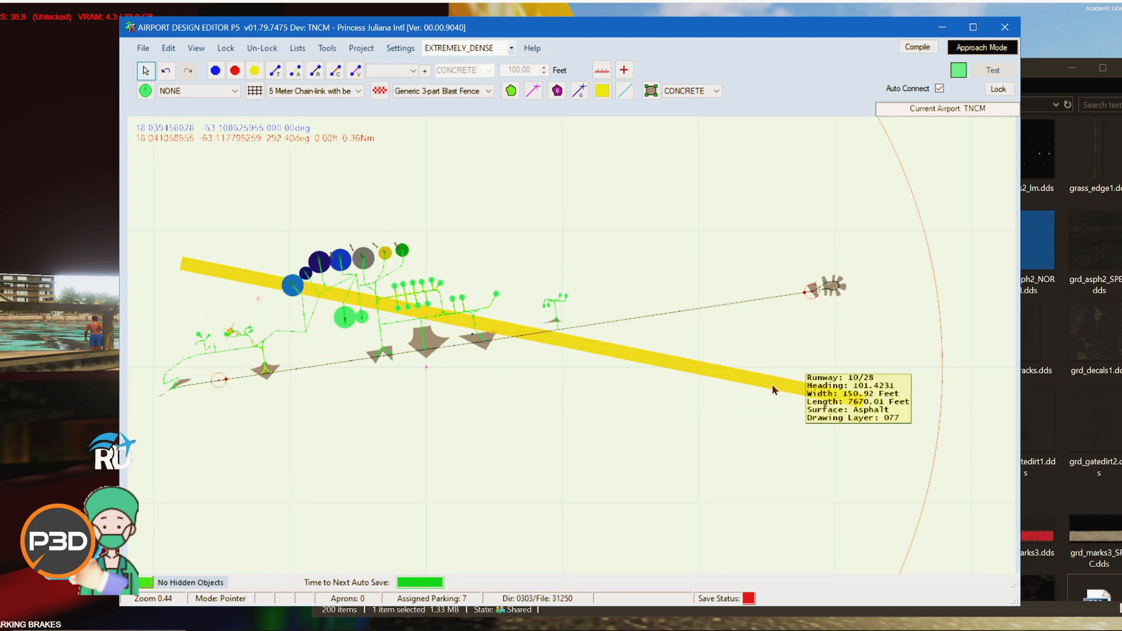
Step: Open the runway's properties and set its primary runway number to R25
right_click(777, 383)
left_click(818, 452)
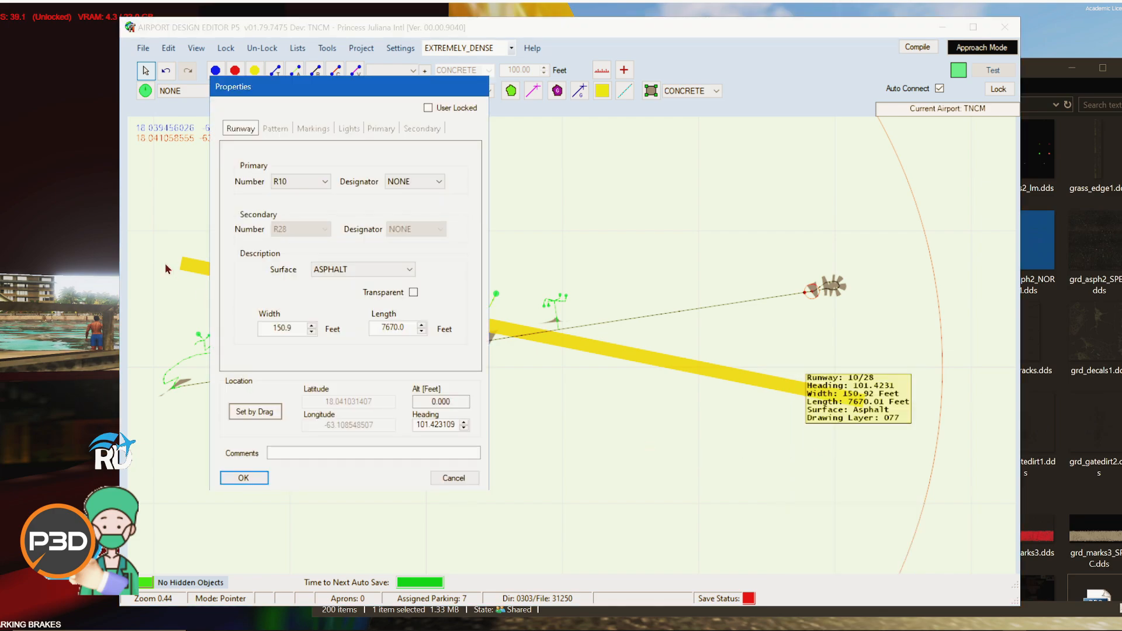
left_click(337, 268)
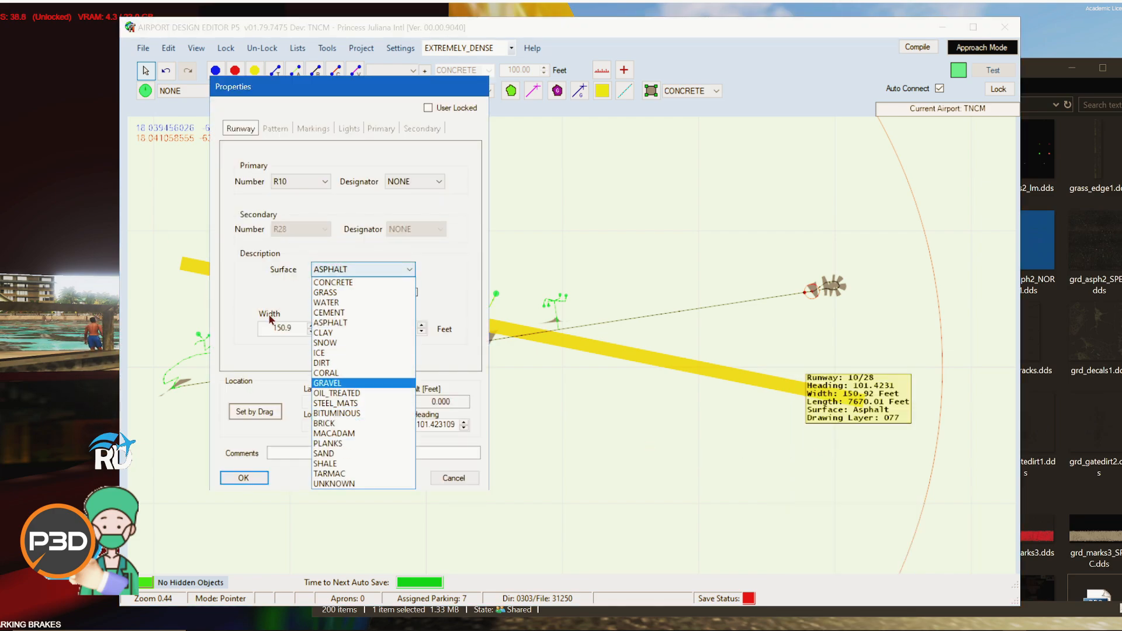
left_click(263, 287)
left_click(291, 181)
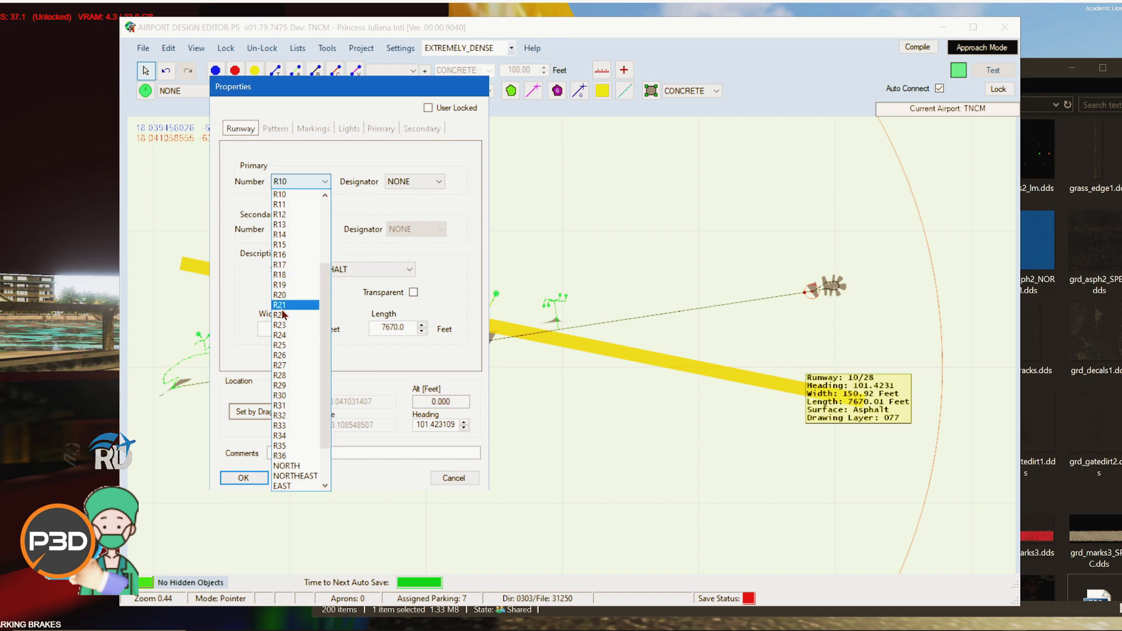
left_click(295, 345)
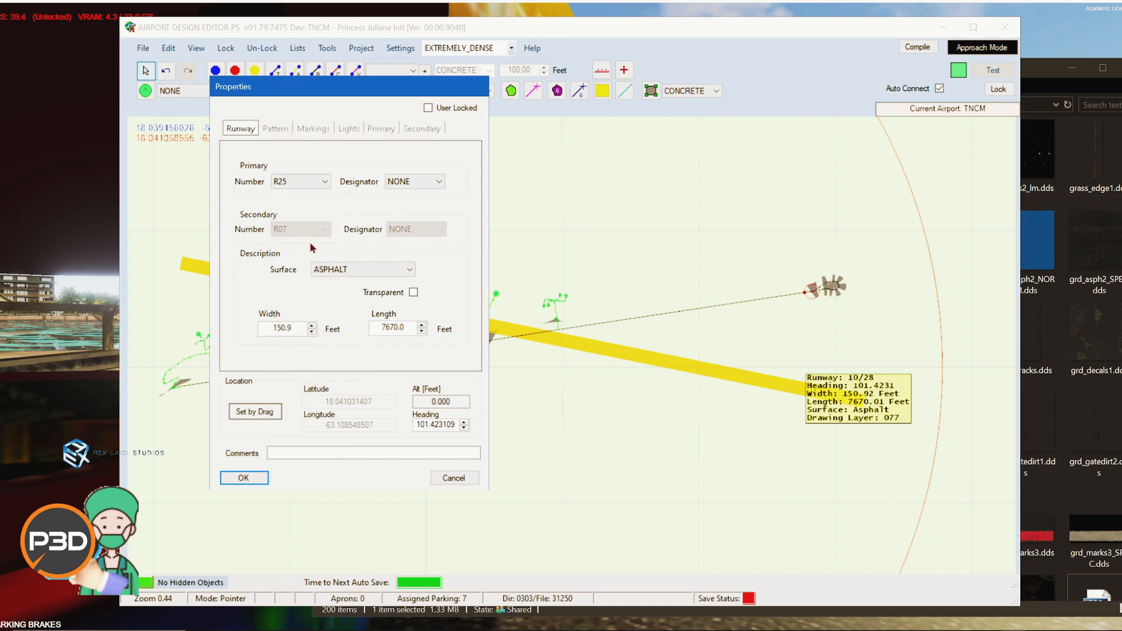
left_click(424, 185)
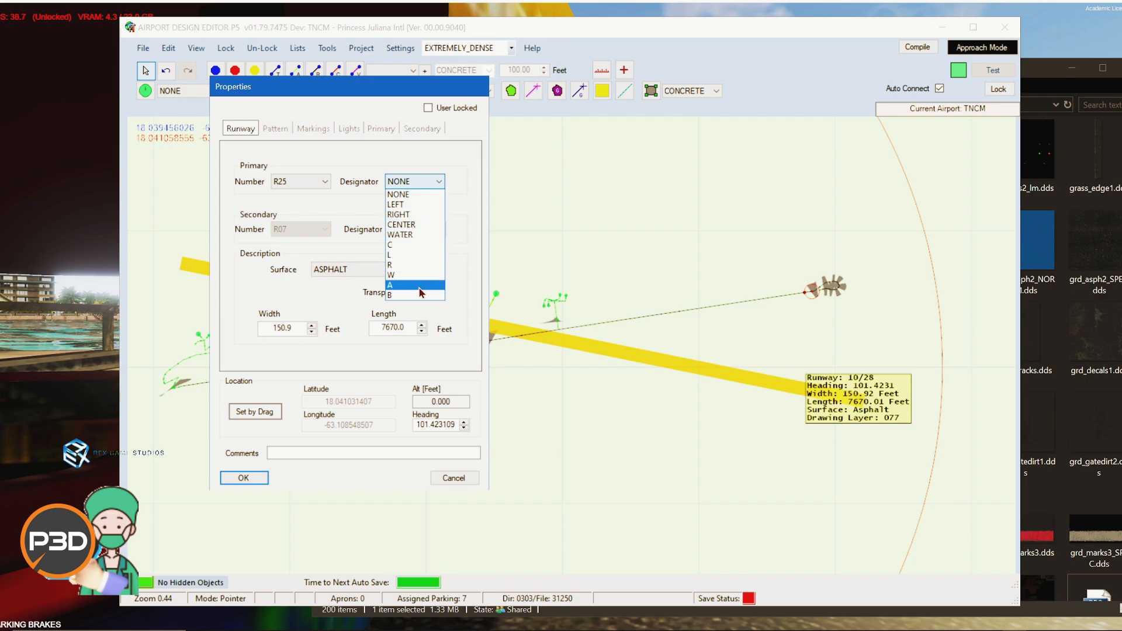
left_click(327, 252)
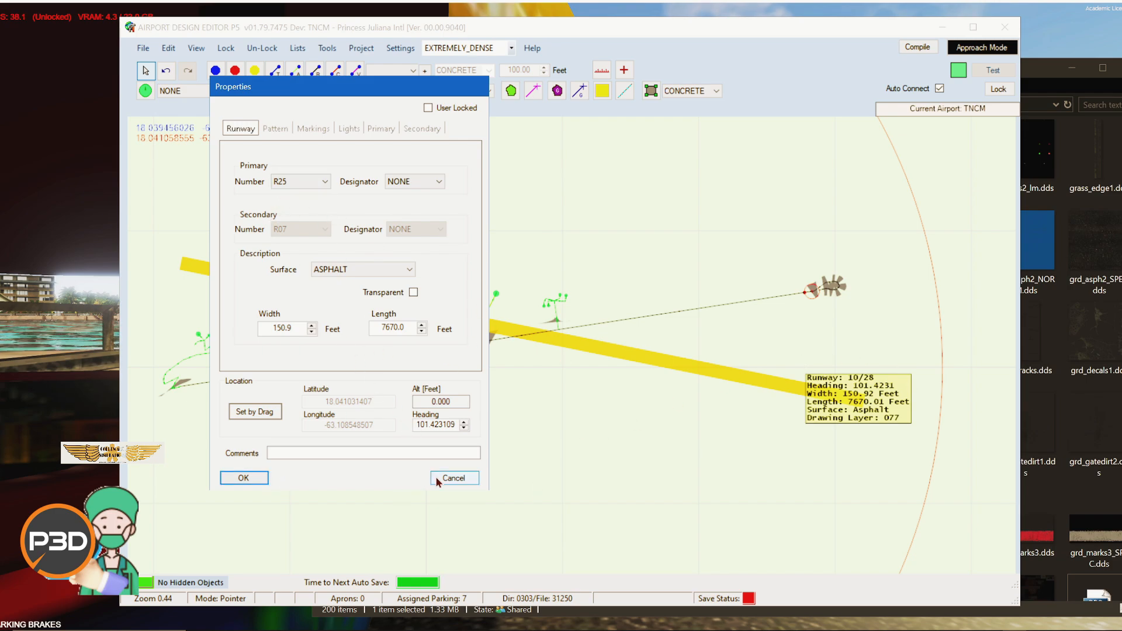
left_click(244, 479)
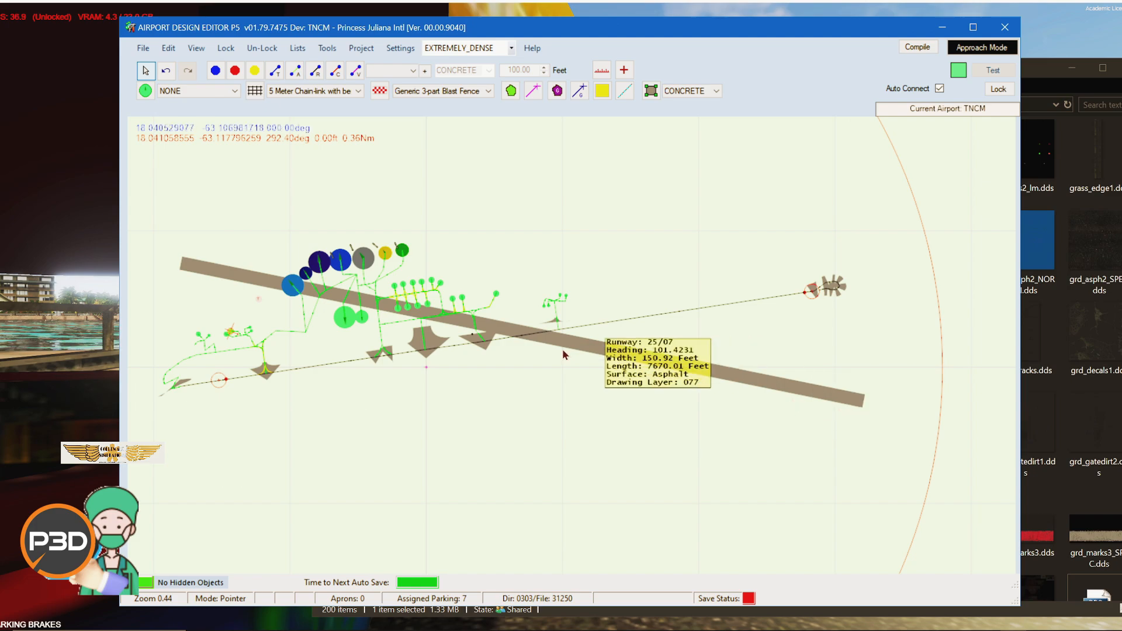
Step: Move the runway 07 start position to the eastern end of the relocated runway
left_click(587, 346)
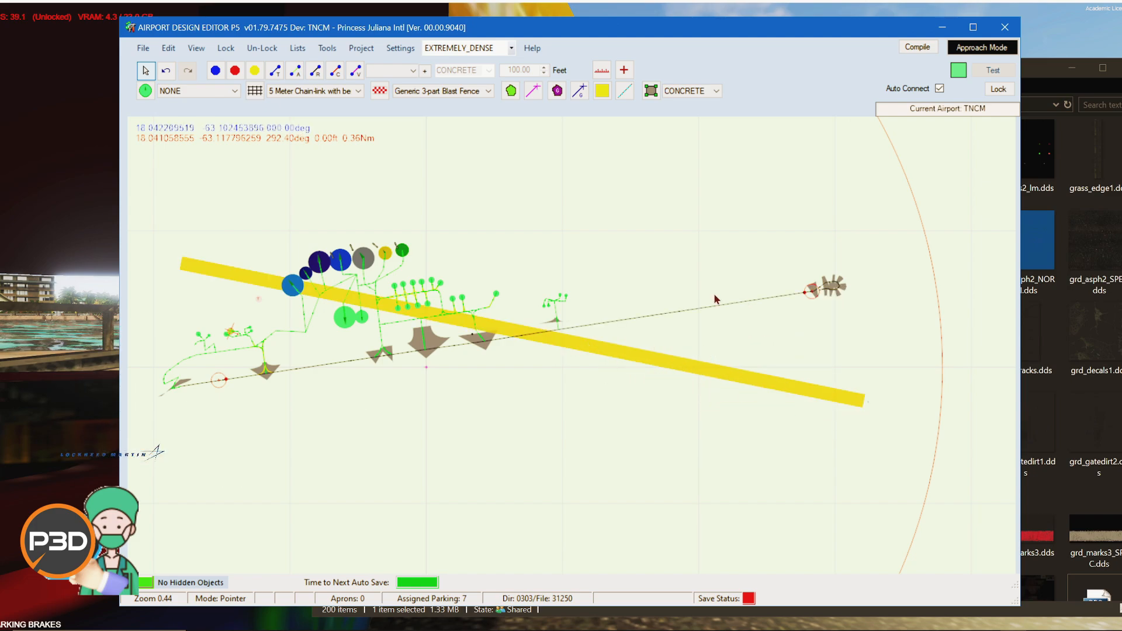
scroll(716, 300, "up", 3)
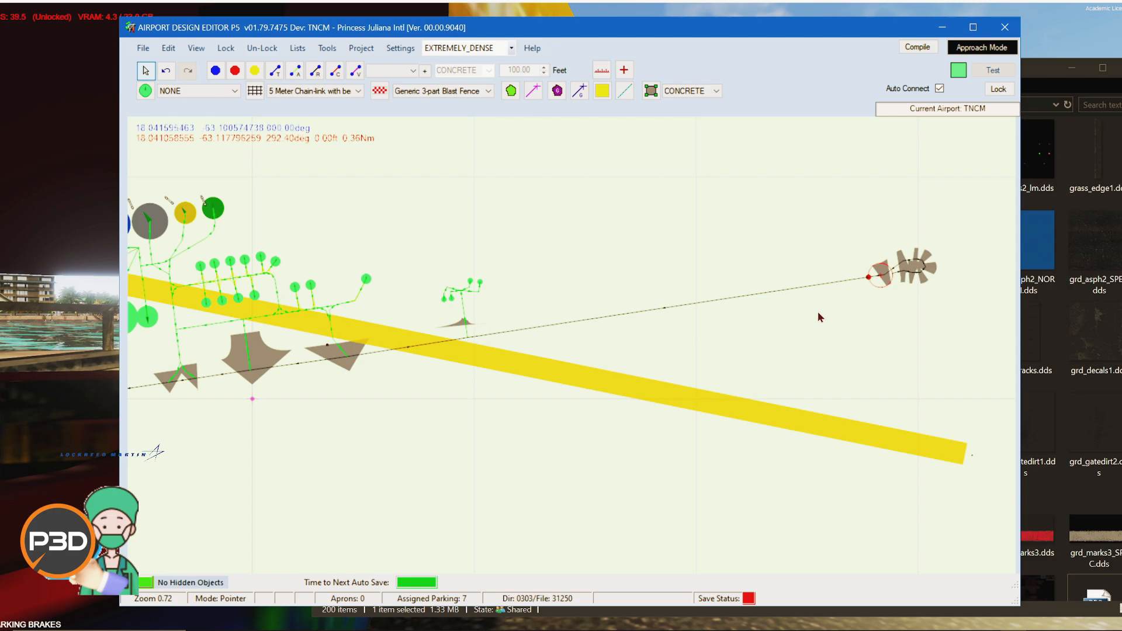
left_click(875, 279)
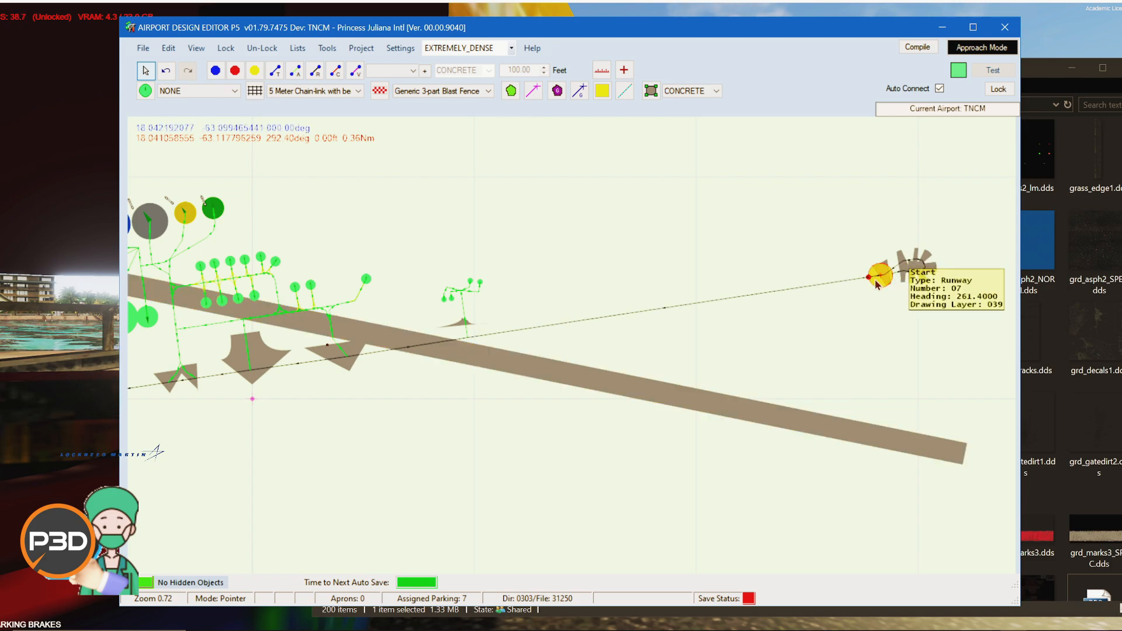
left_click_drag(877, 282, 951, 479)
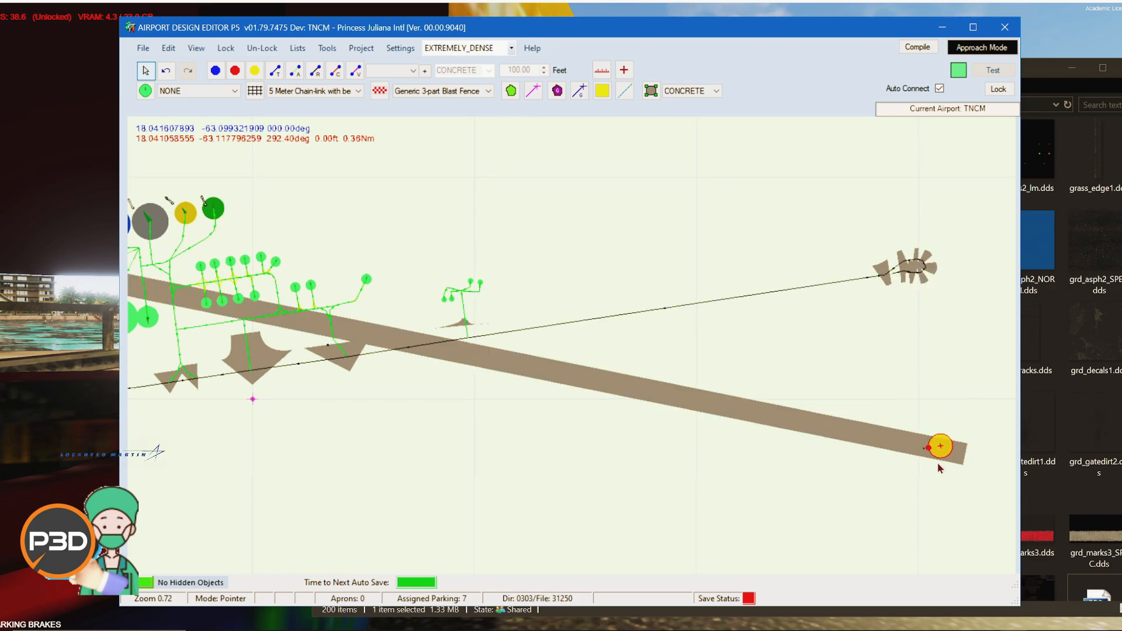
mouse_move(929, 450)
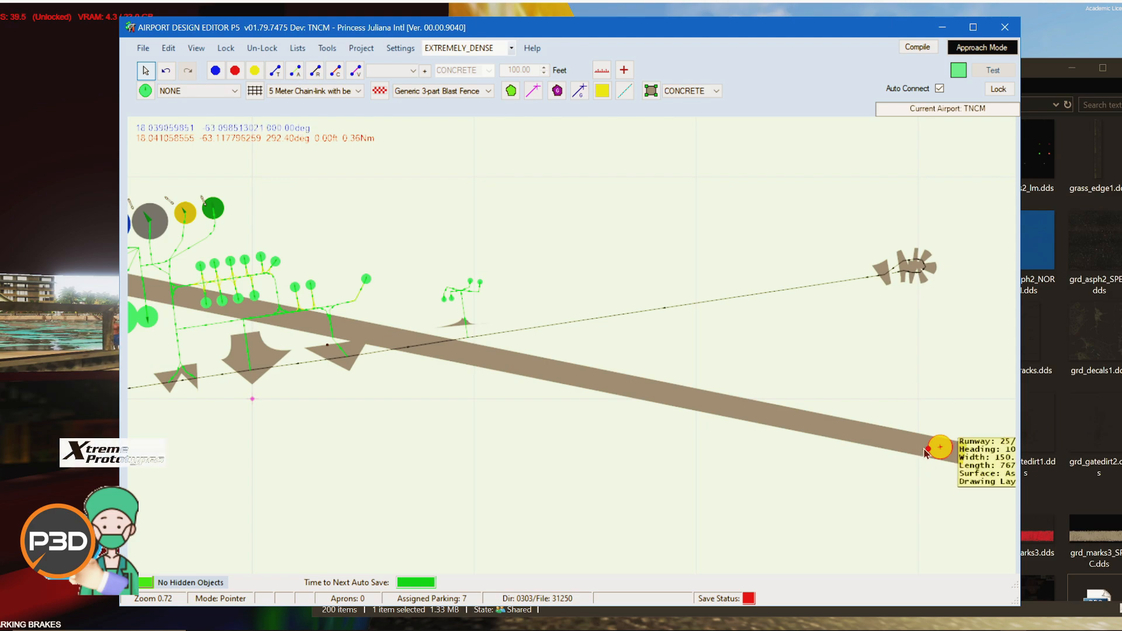
left_click_drag(926, 453, 921, 448)
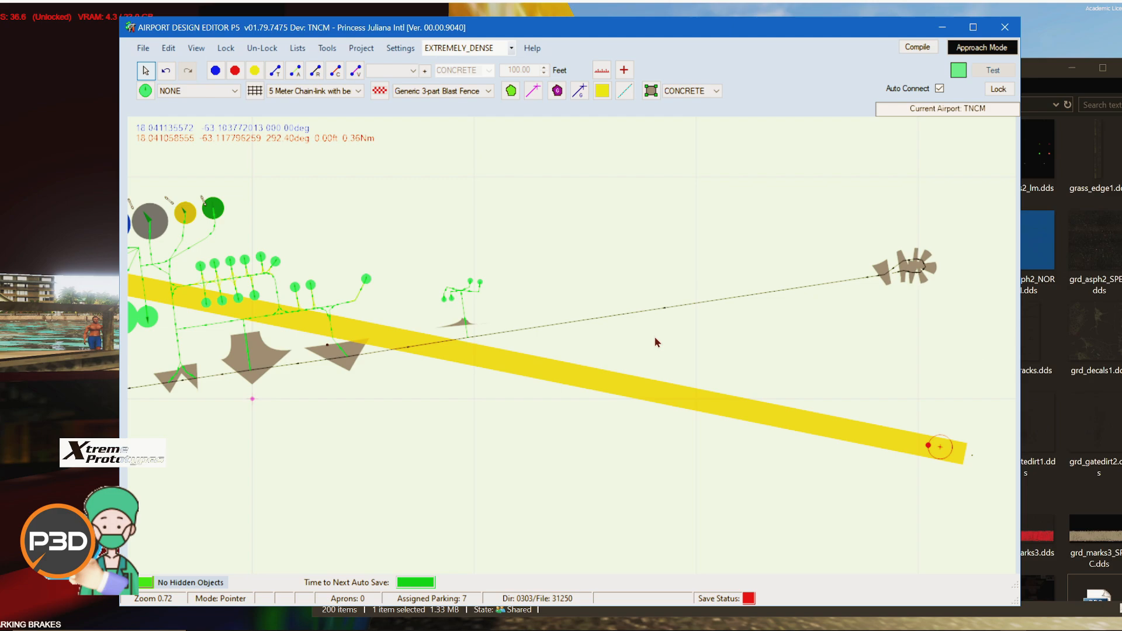
Step: Drag the taxipath nodes leading from the eastern turnaround down onto the relocated runway's eastern end
left_click(840, 268)
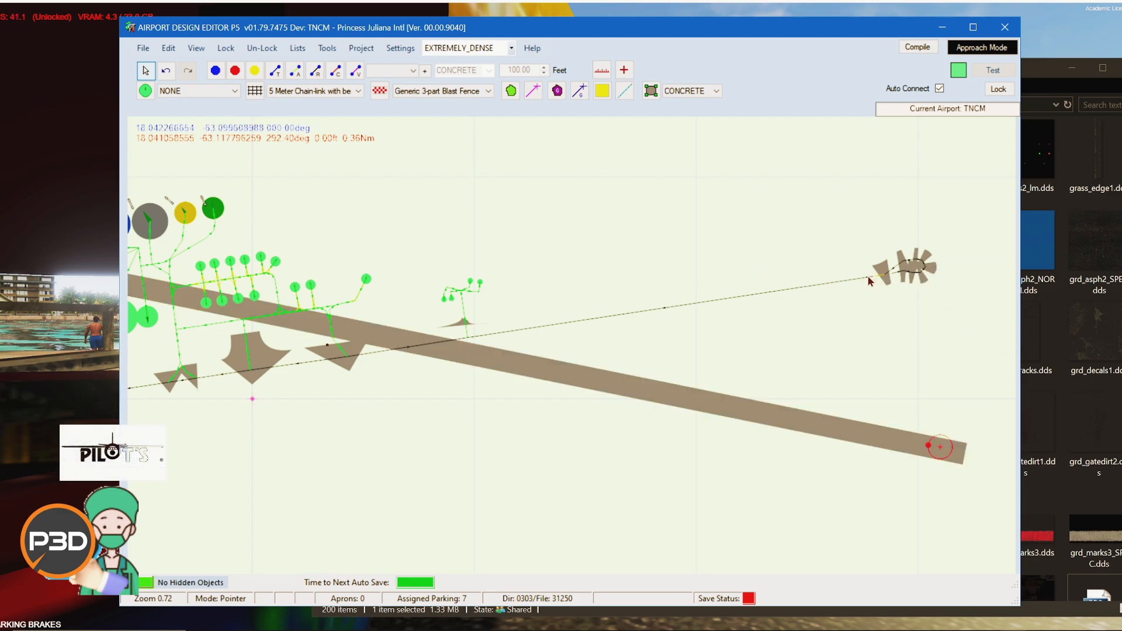
scroll(877, 277, "up", 4)
left_click_drag(920, 421, 831, 301)
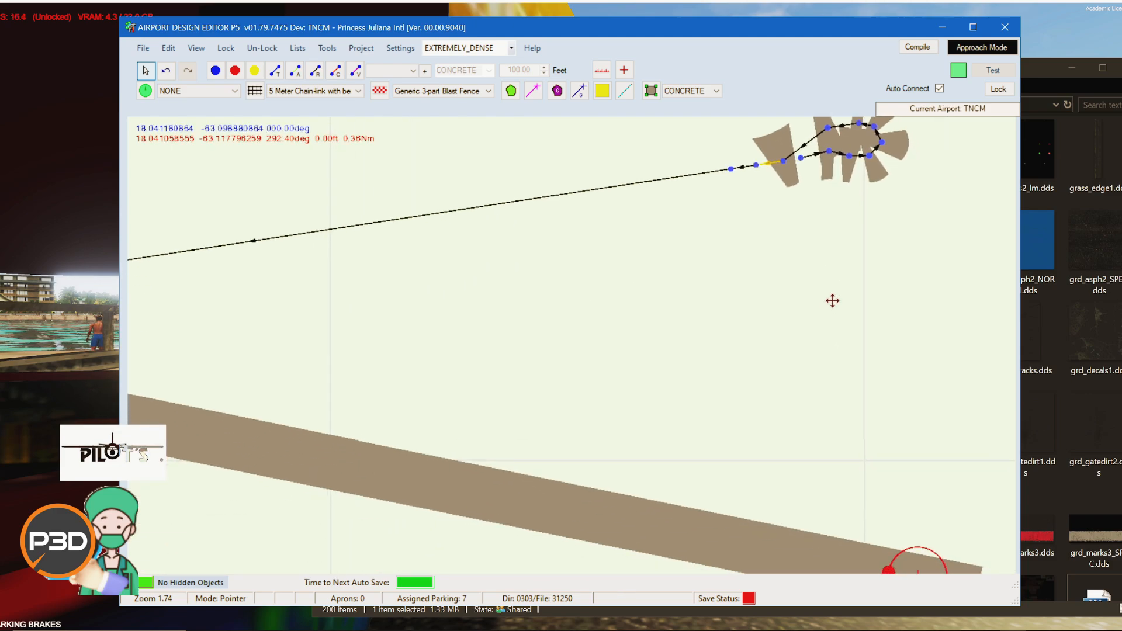
scroll(789, 233, "down", 1)
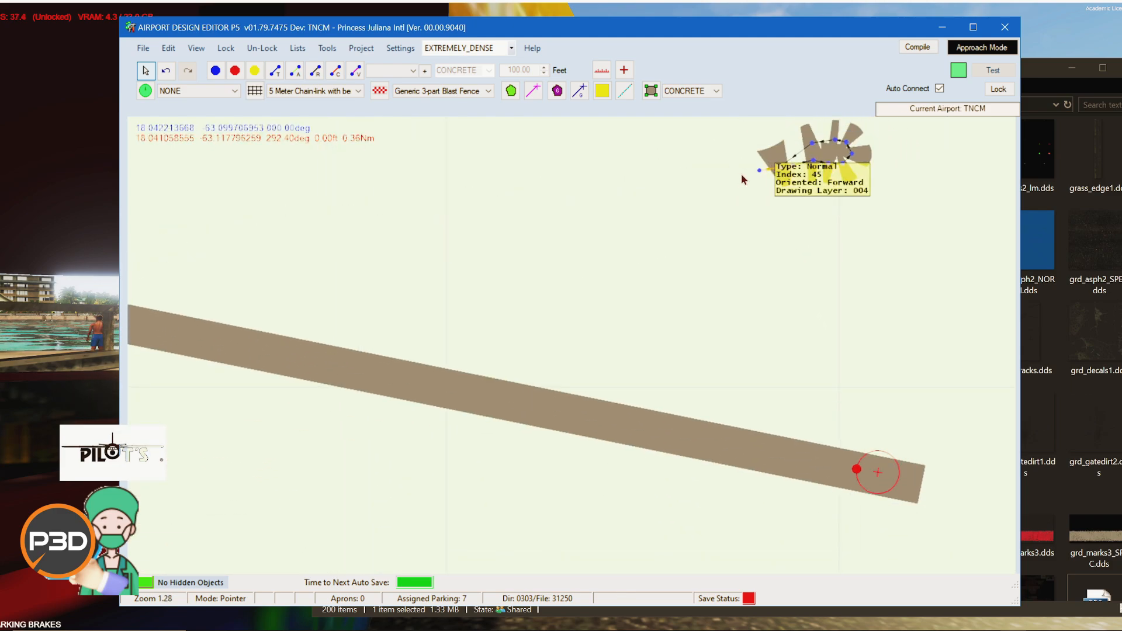
left_click_drag(764, 169, 699, 438)
left_click_drag(760, 171, 784, 461)
left_click_drag(788, 150, 802, 465)
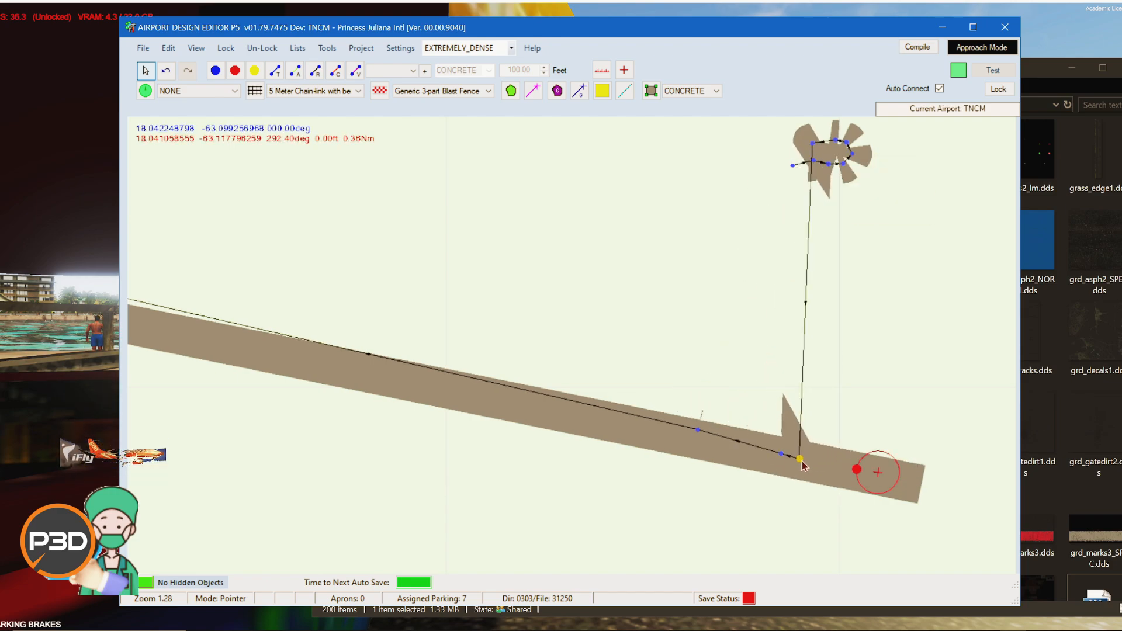
Step: Drag the eastern turnaround's apron vertices and remaining taxi nodes down to the relocated runway's eastern end
mouse_move(806, 170)
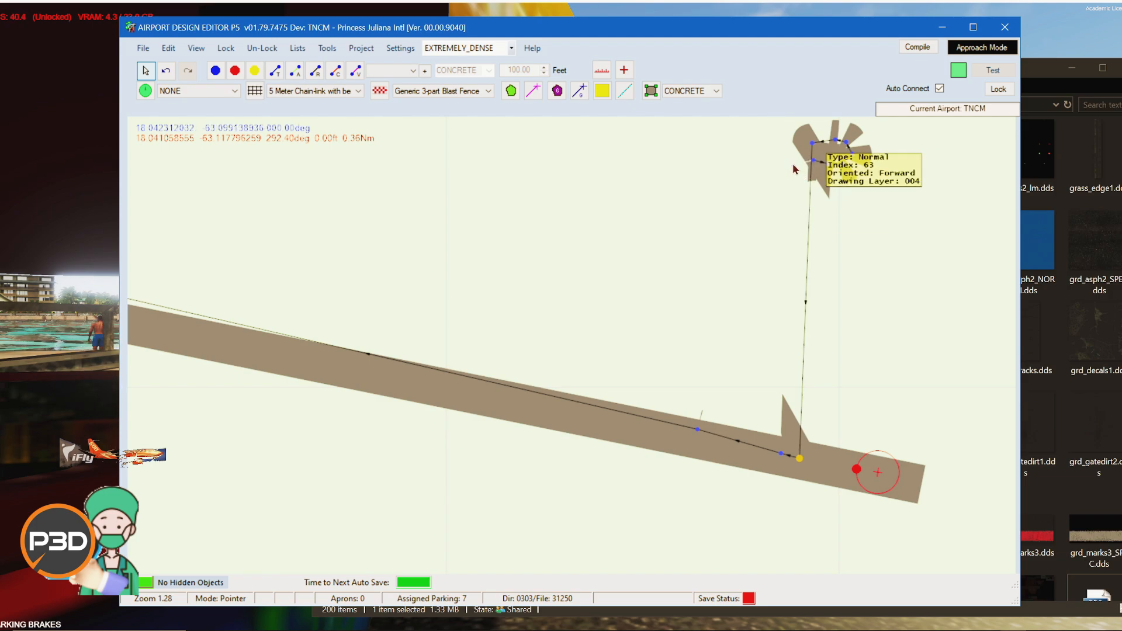
left_click_drag(795, 169, 893, 485)
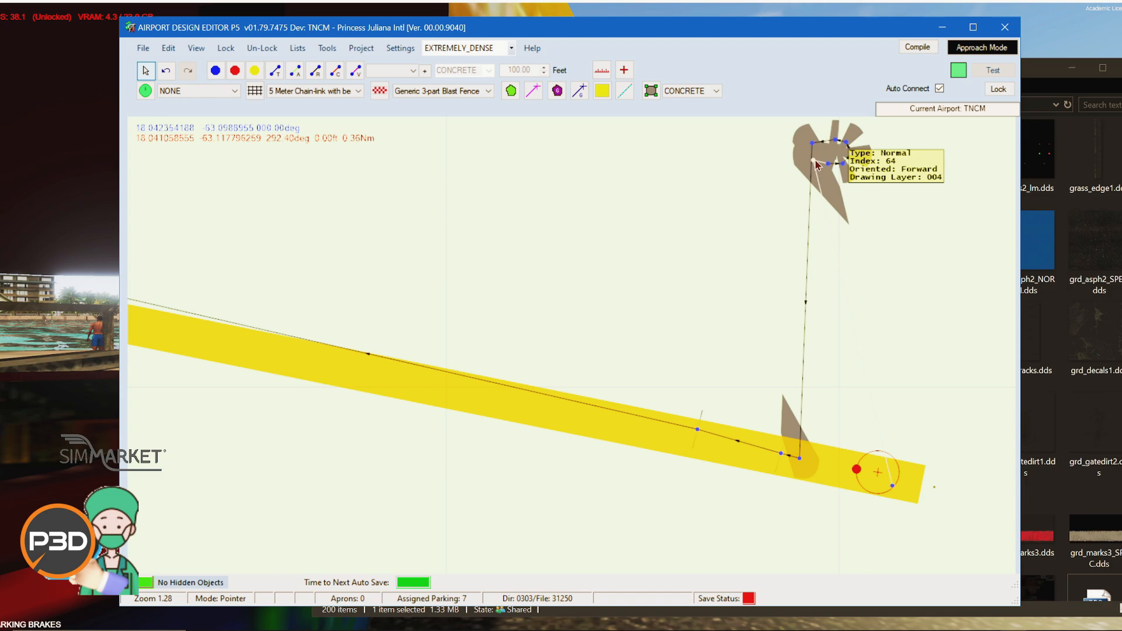
left_click_drag(841, 169, 910, 484)
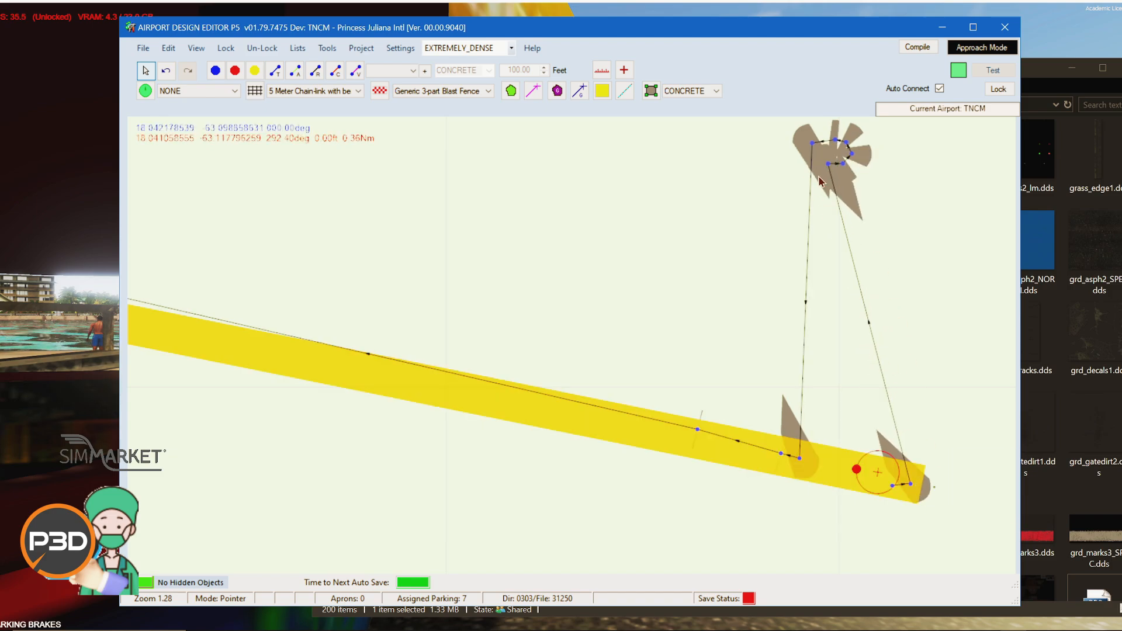
left_click_drag(841, 159, 915, 482)
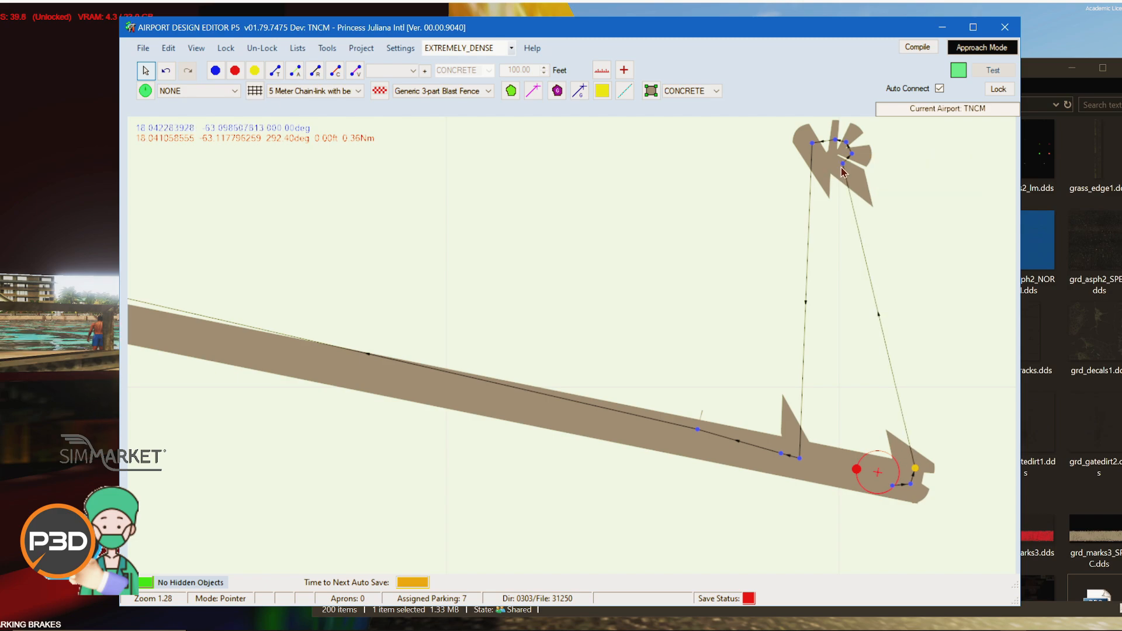
left_click_drag(843, 170, 925, 473)
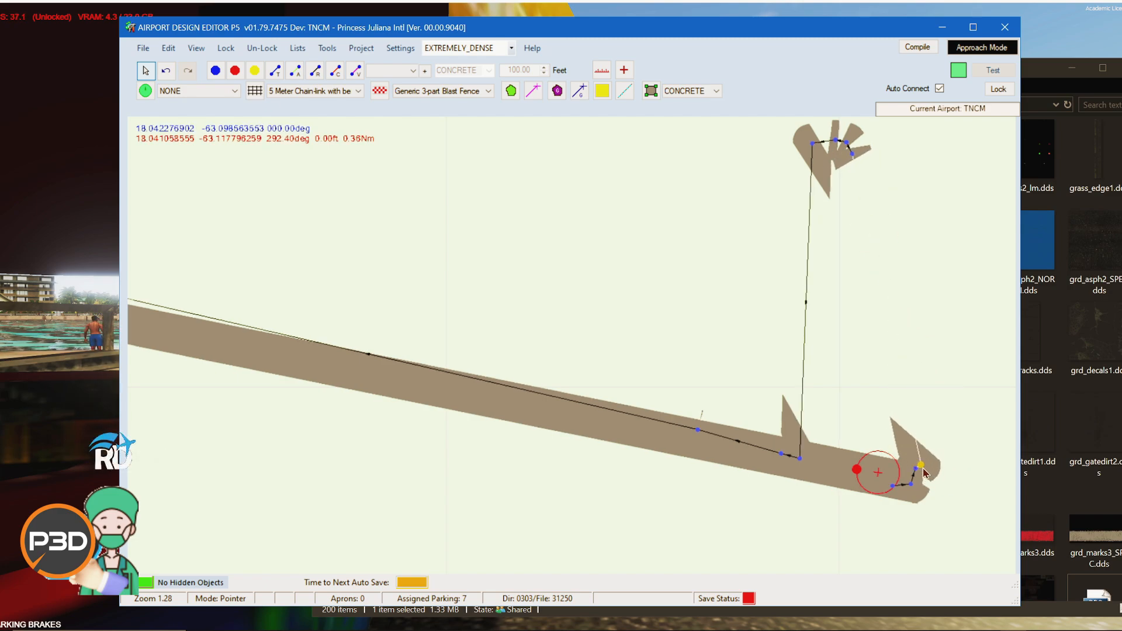
left_click(925, 472)
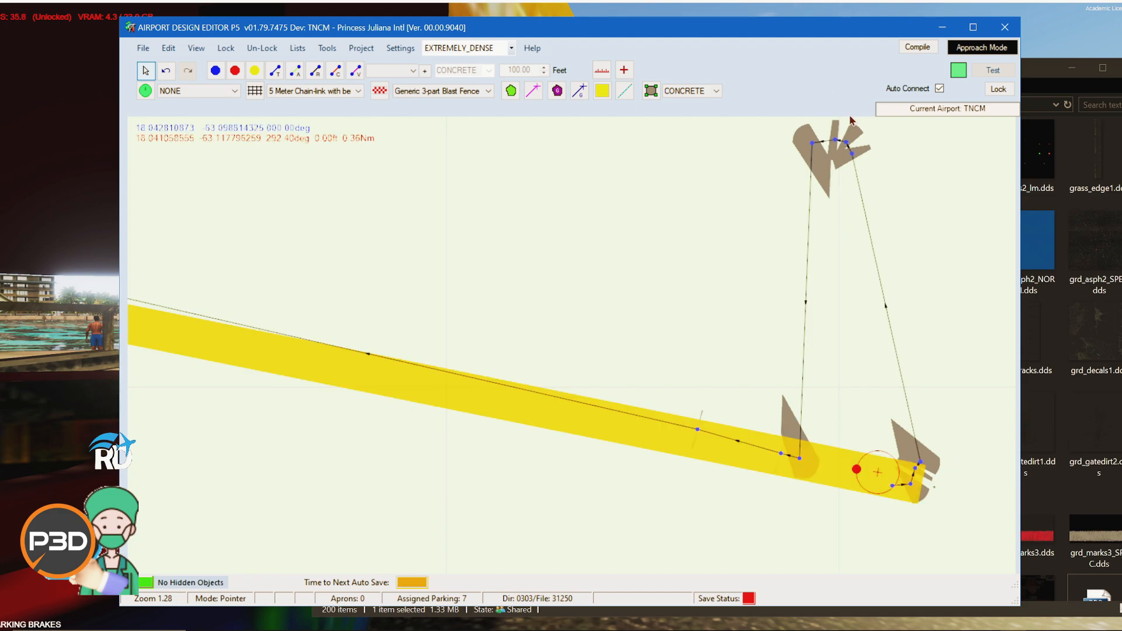
left_click_drag(854, 155, 927, 457)
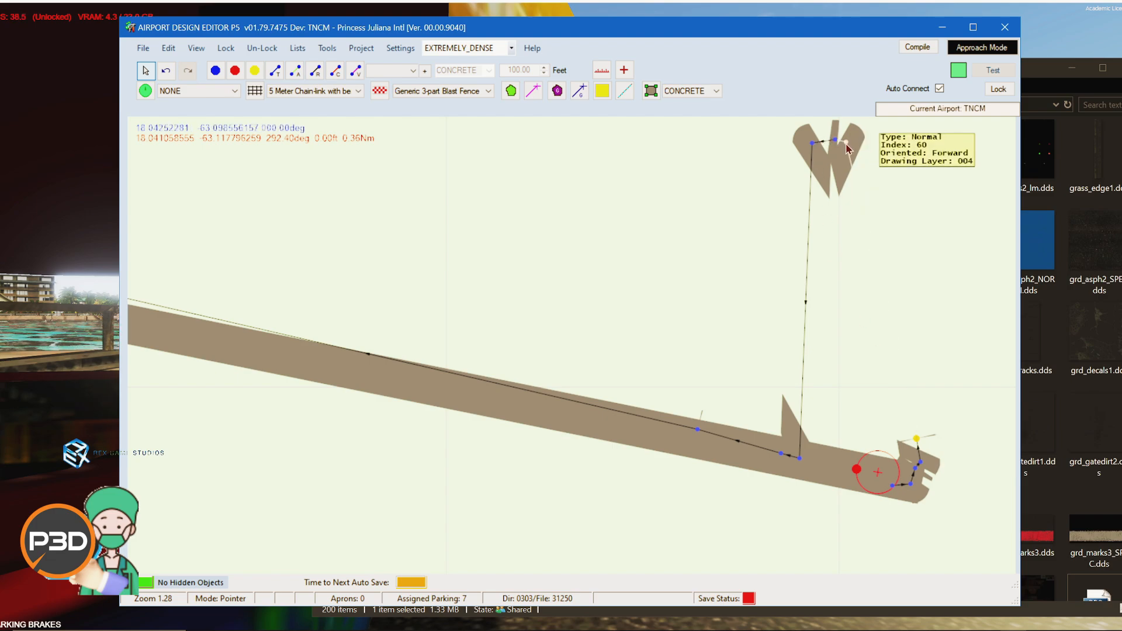
left_click_drag(836, 142, 904, 444)
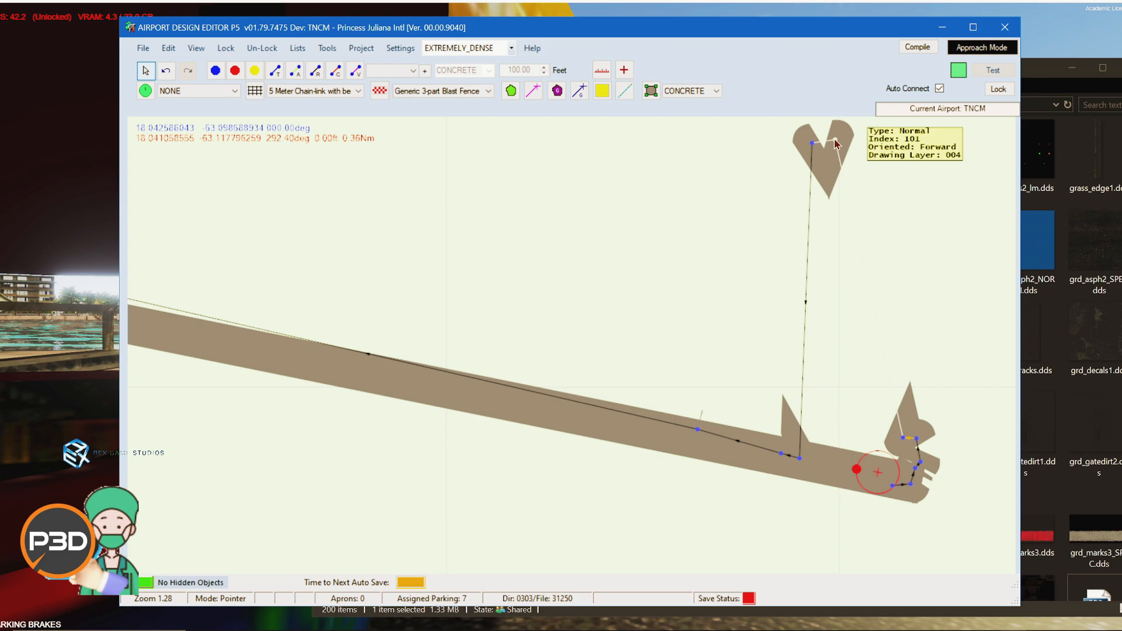
left_click_drag(836, 140, 886, 444)
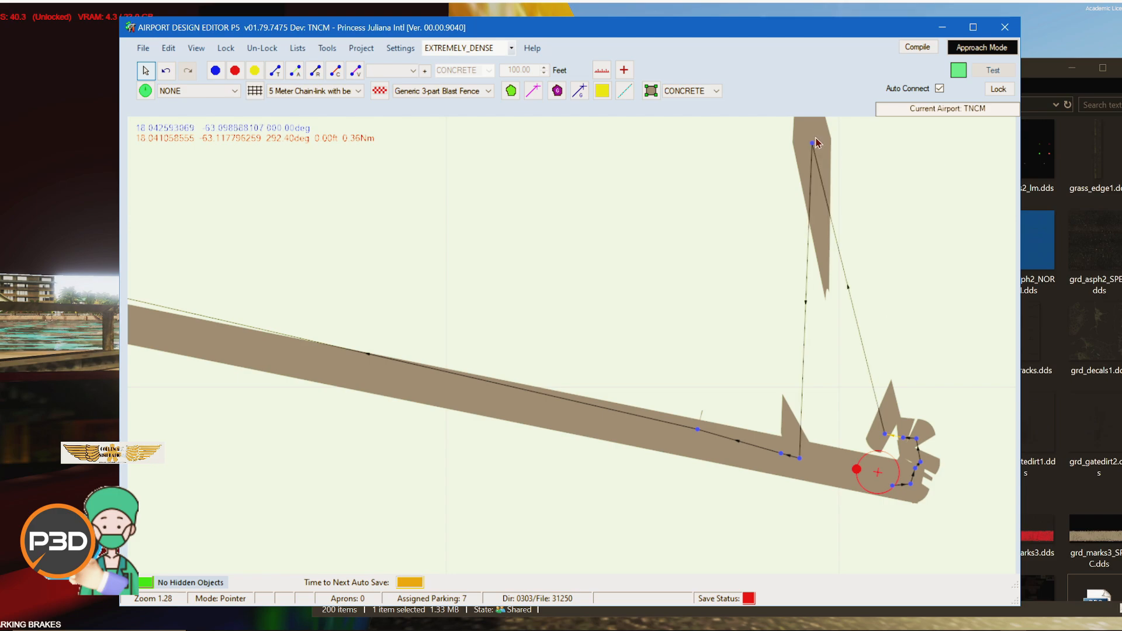
left_click_drag(816, 143, 896, 437)
Step: Zoom out and pan to view the entire airport layout with the relocated runway
scroll(783, 232, "down", 2)
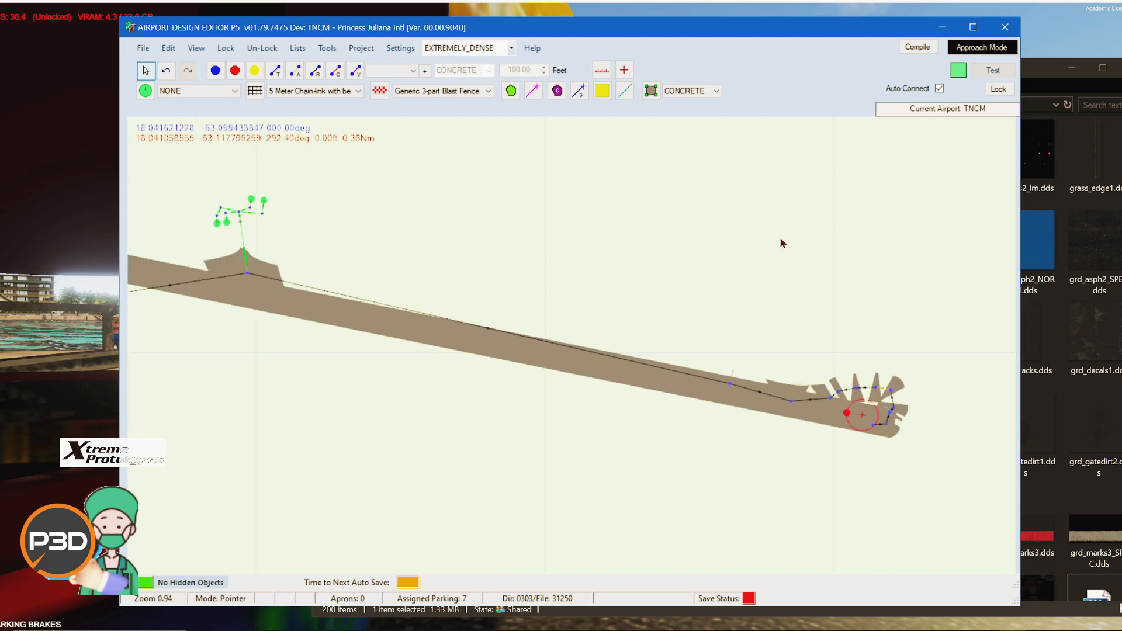
scroll(530, 308, "down", 3)
left_click_drag(405, 401, 755, 446)
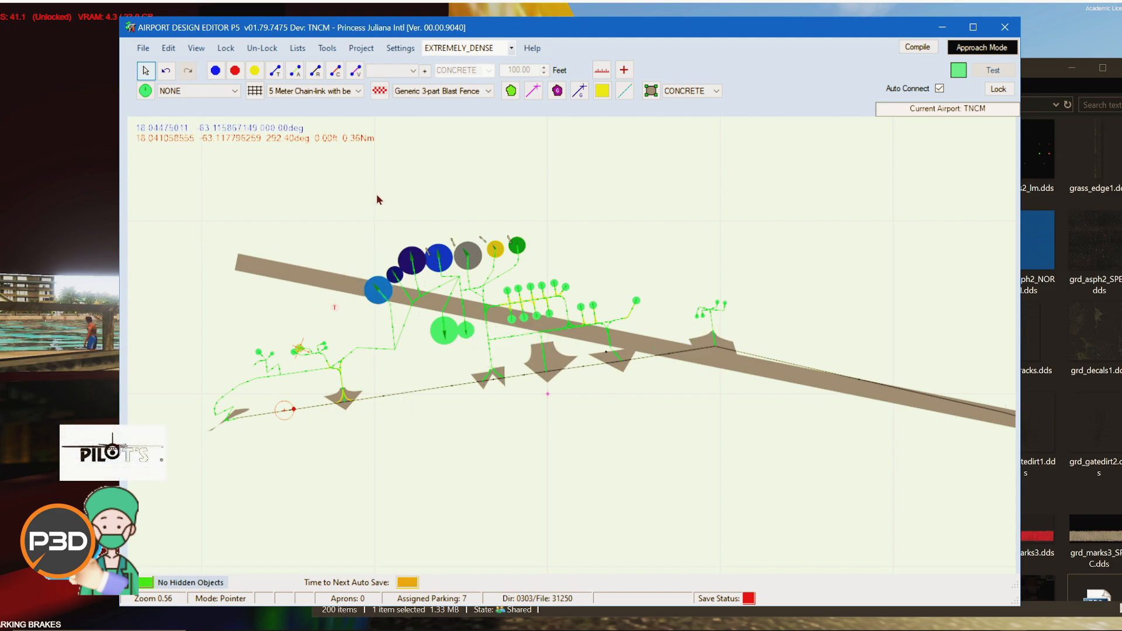
scroll(716, 420, "down", 2)
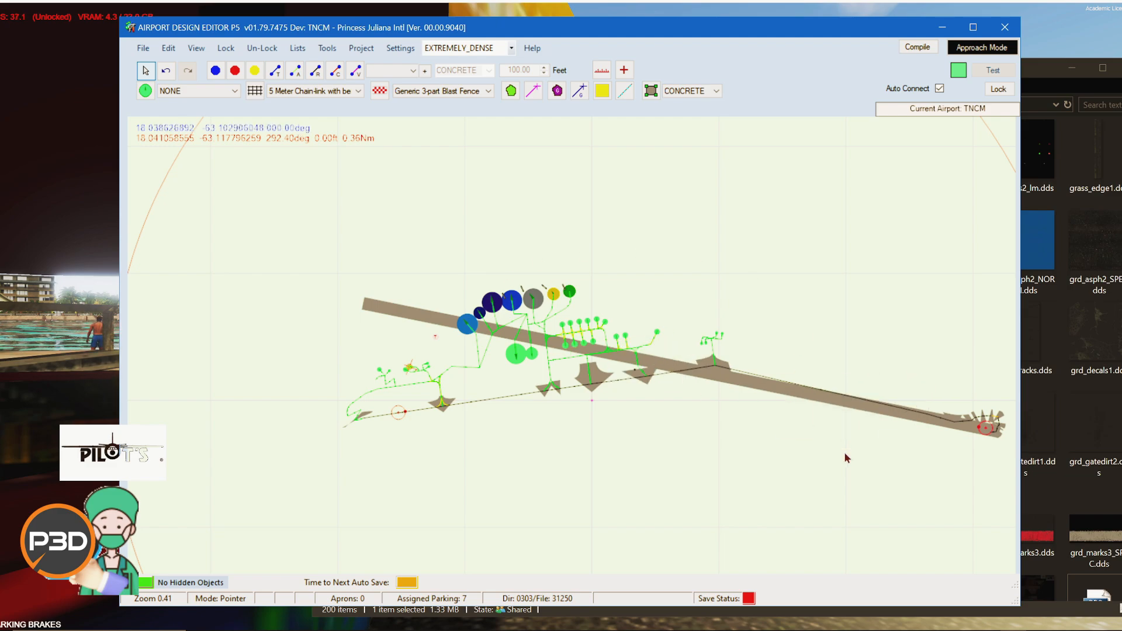
left_click_drag(814, 461, 719, 468)
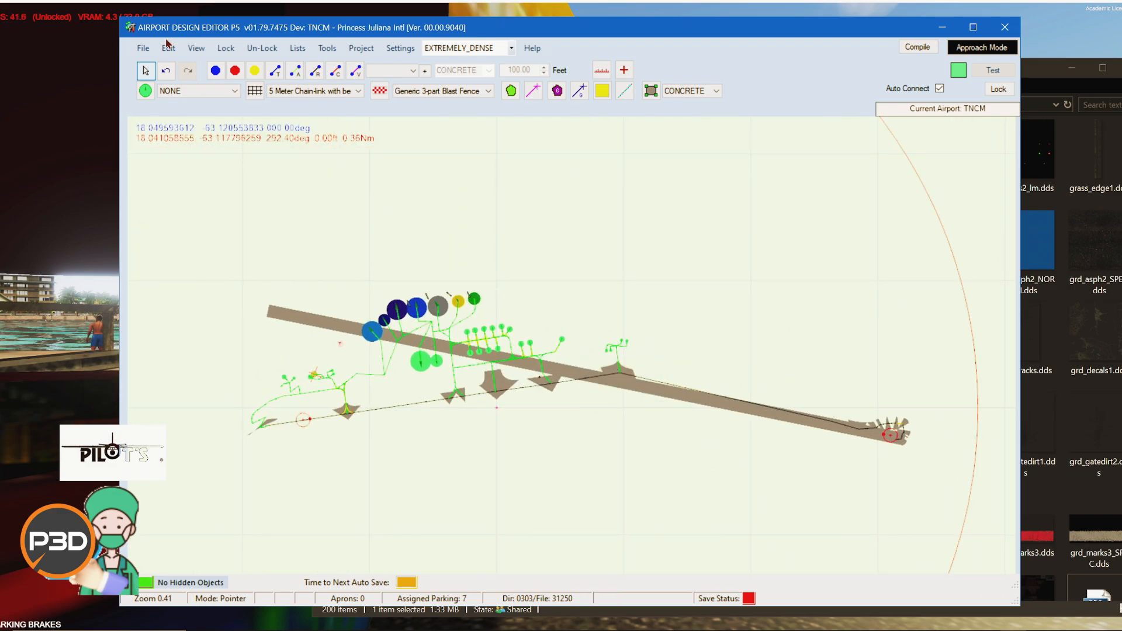
left_click(140, 49)
left_click(140, 49)
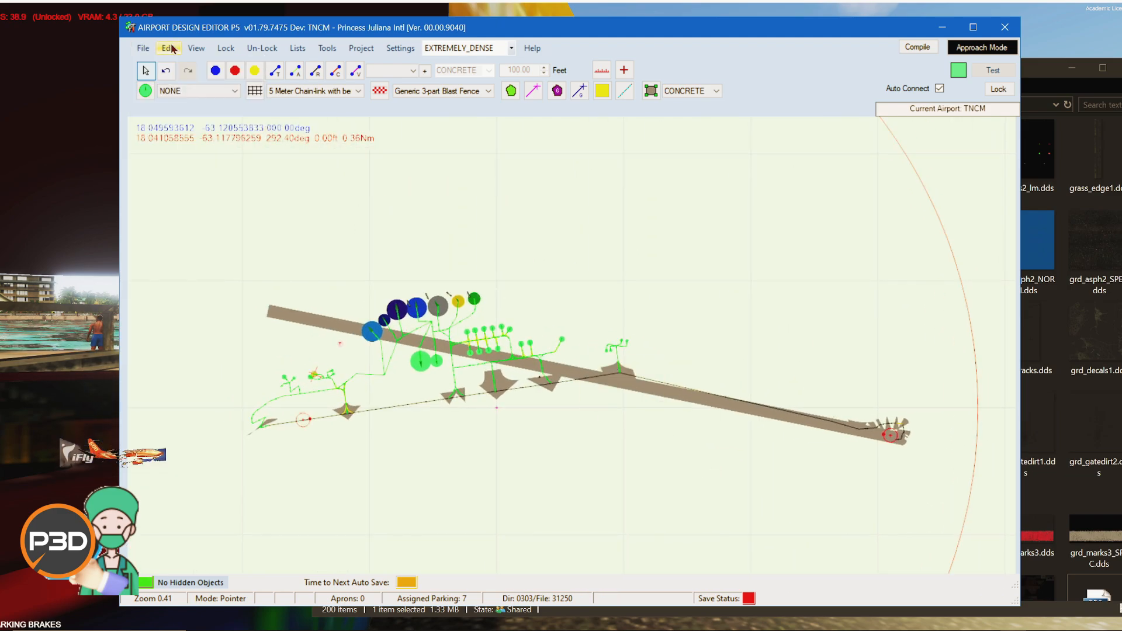
Step: Open the navaids list and its list selector to check the airport's navaids
left_click(297, 48)
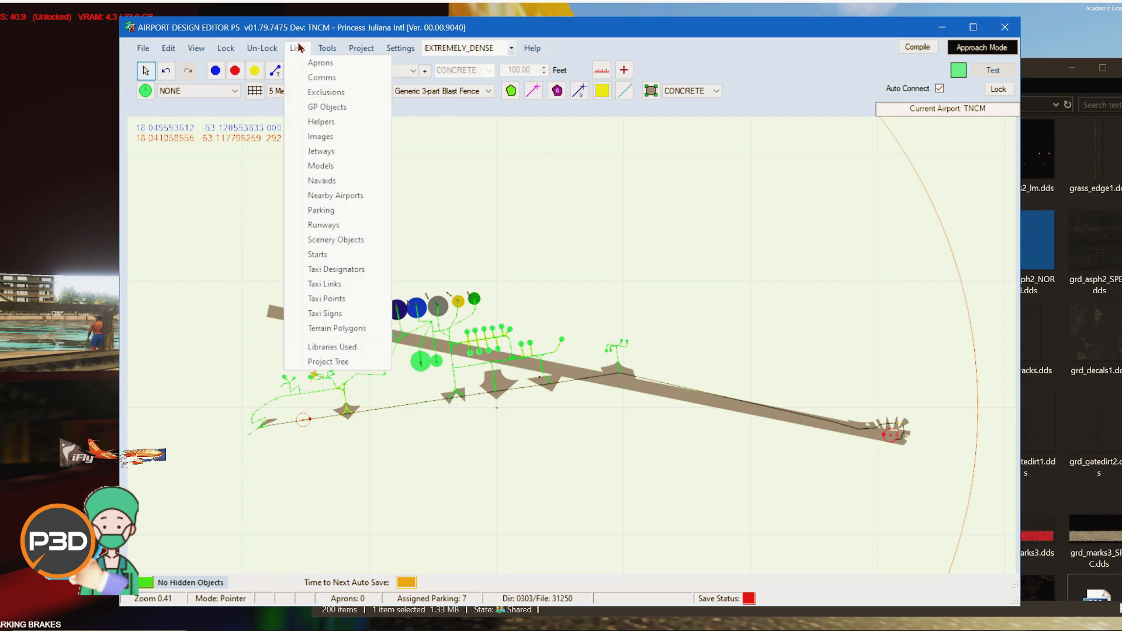
left_click(356, 181)
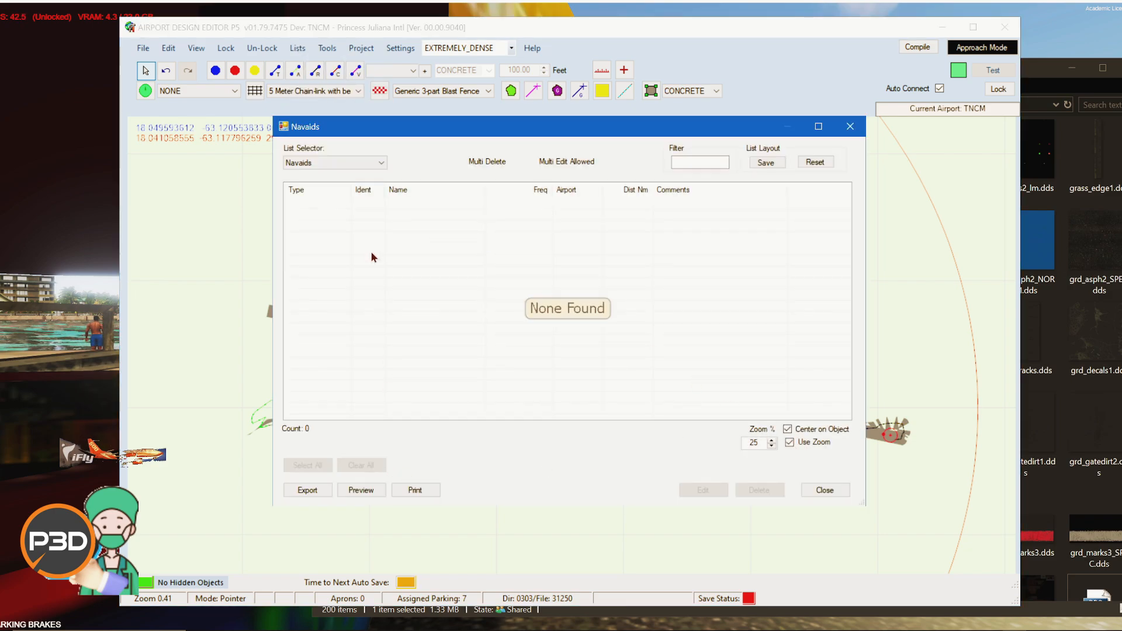
left_click(317, 162)
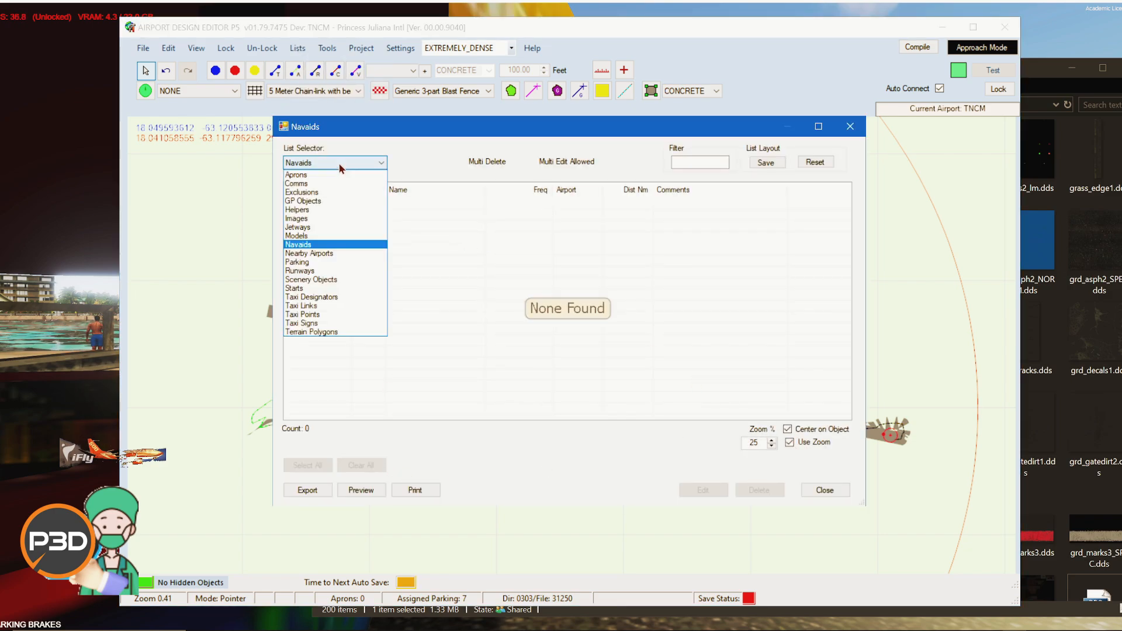
left_click(840, 490)
left_click(825, 490)
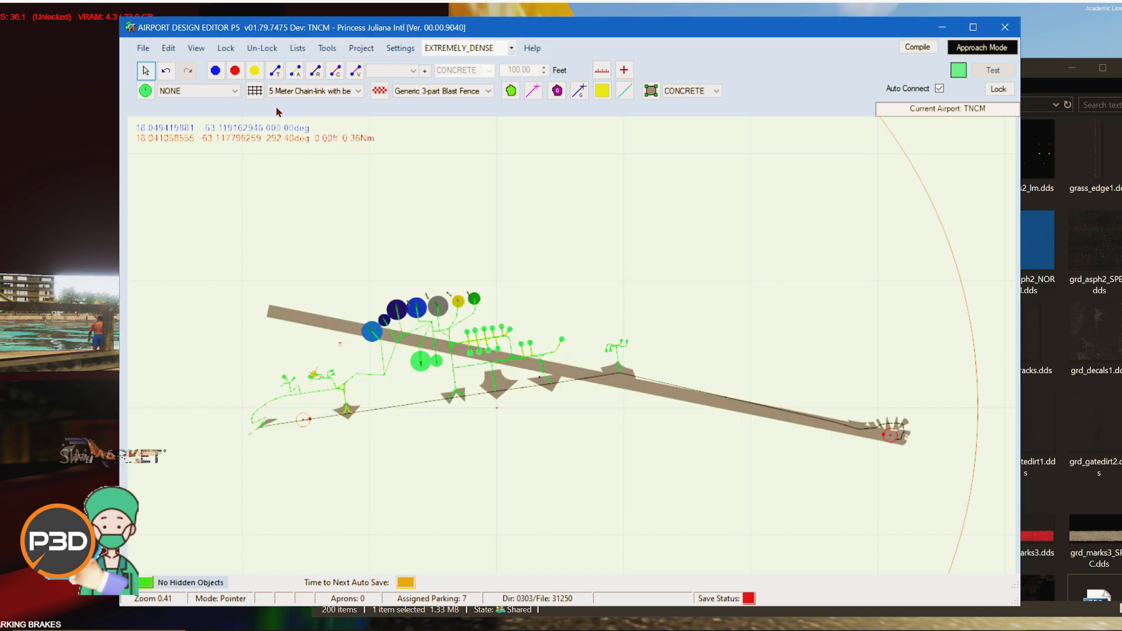
left_click(297, 48)
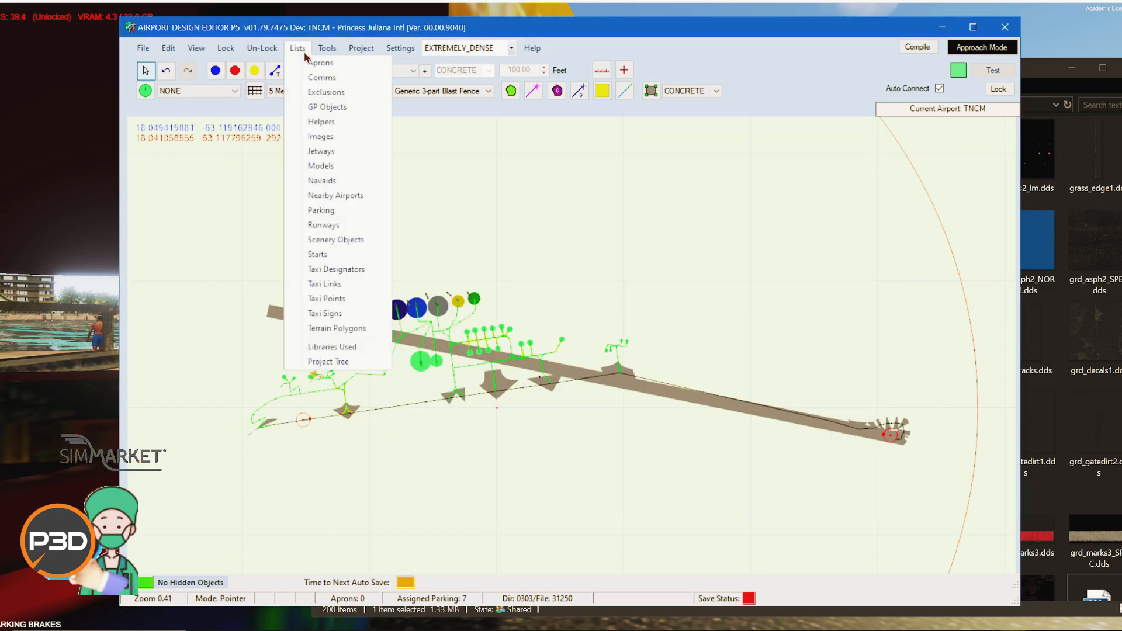
left_click(320, 181)
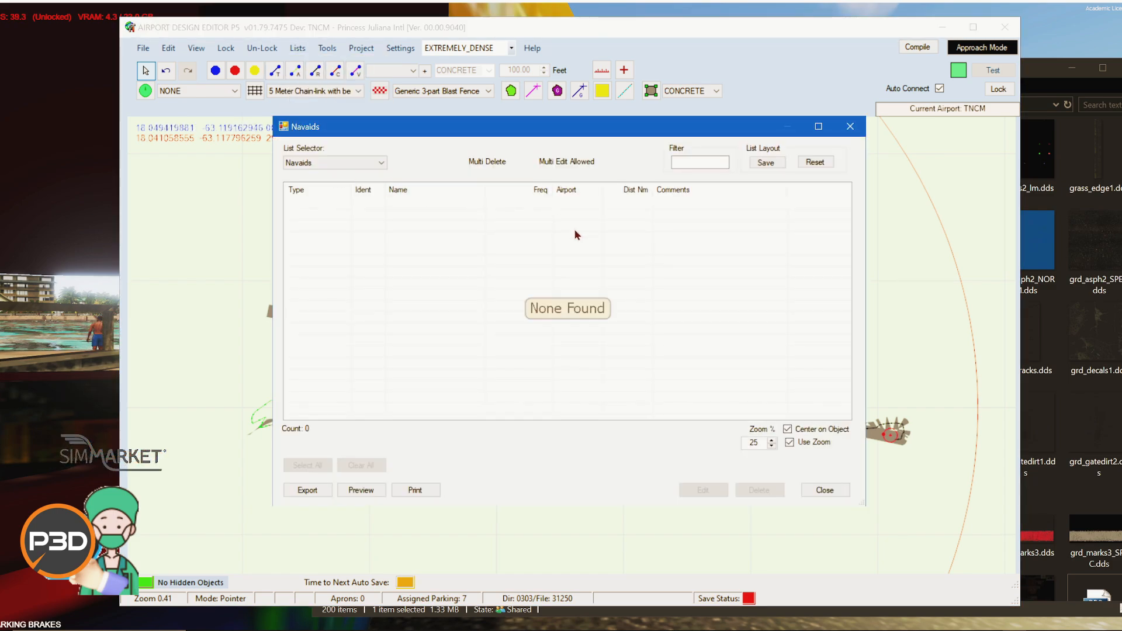
left_click(354, 167)
left_click(468, 257)
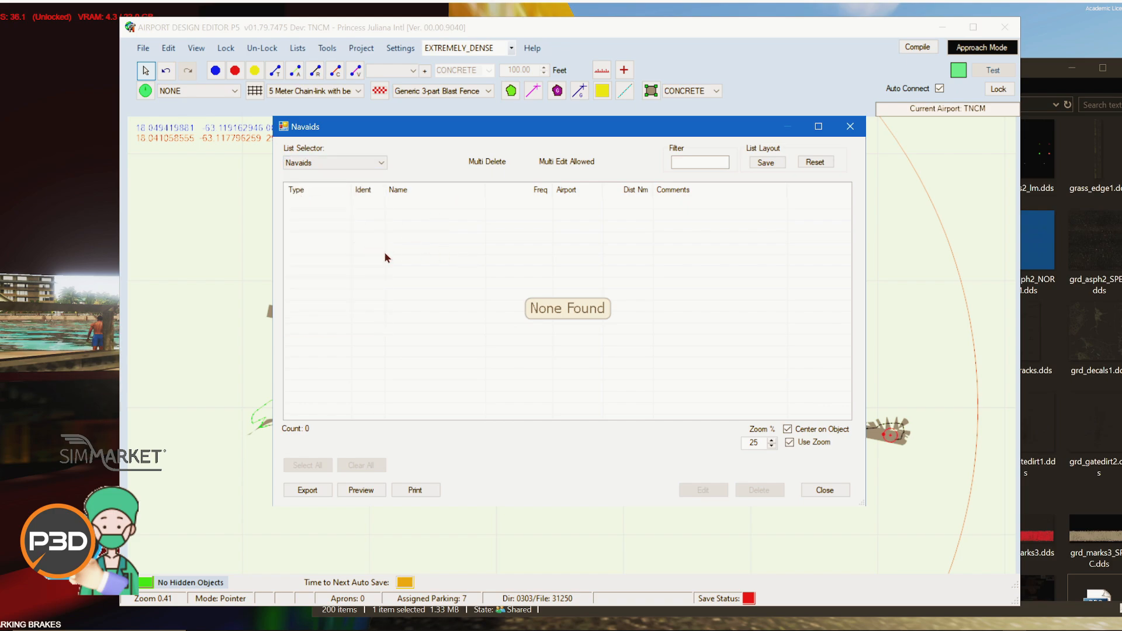
left_click(823, 490)
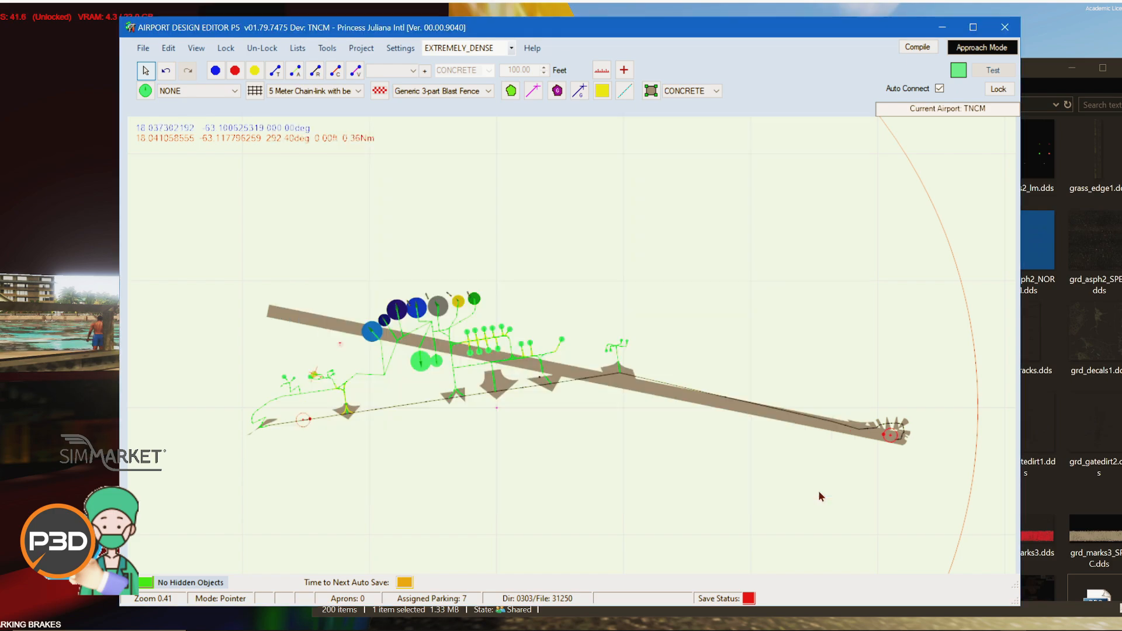
left_click(297, 48)
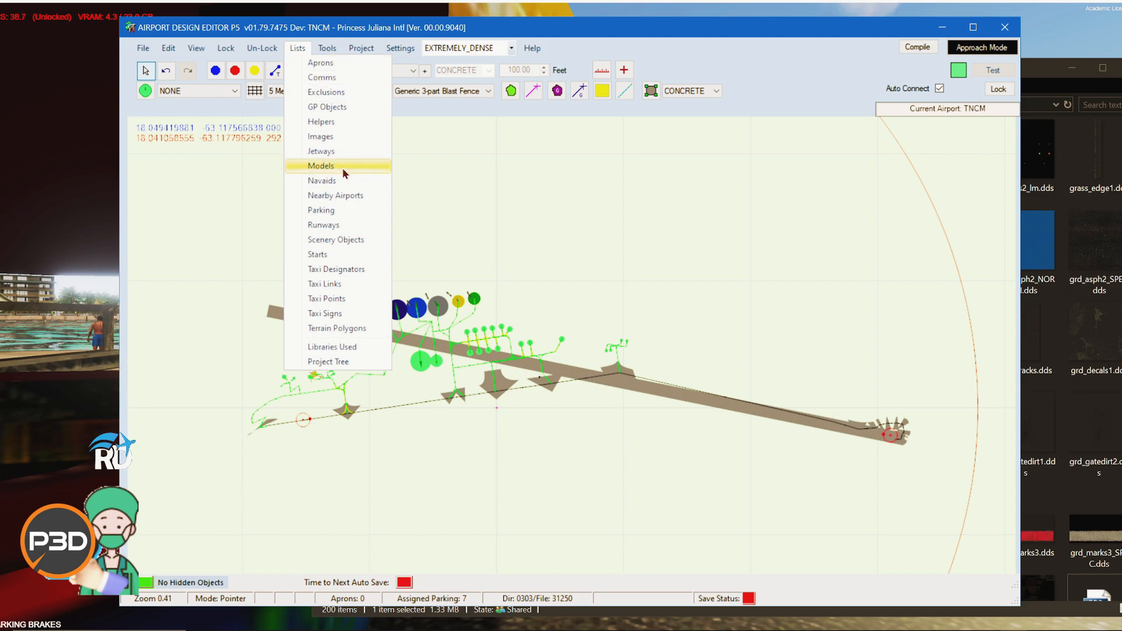
left_click(602, 238)
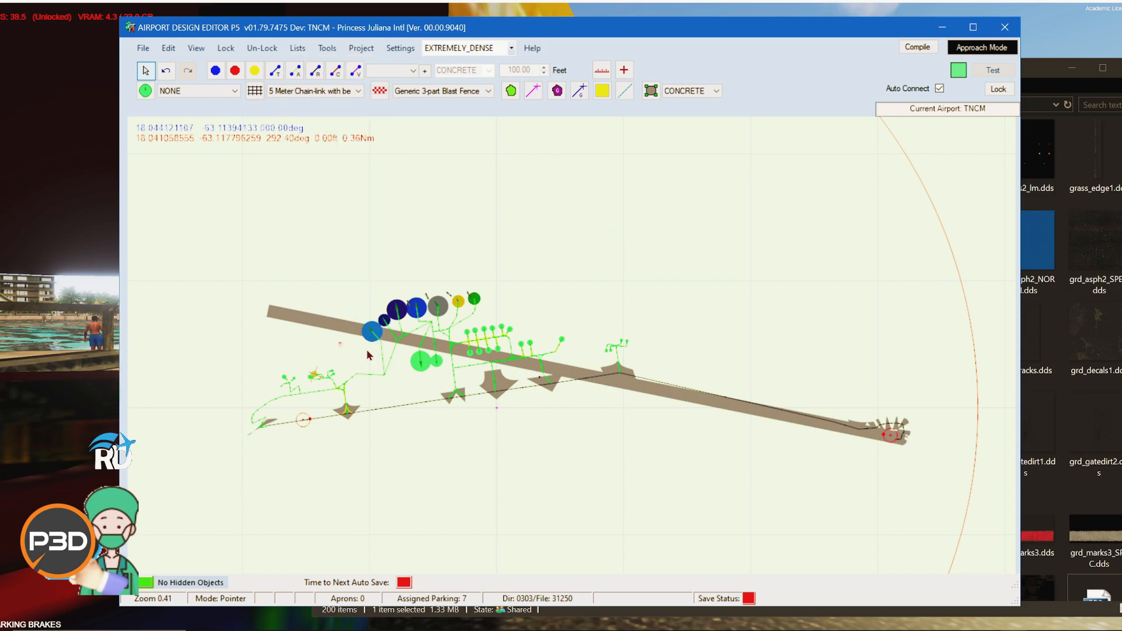
Step: Zoom and pan around the airport layout to inspect the relocated runway and its surroundings
scroll(237, 327, "up", 3)
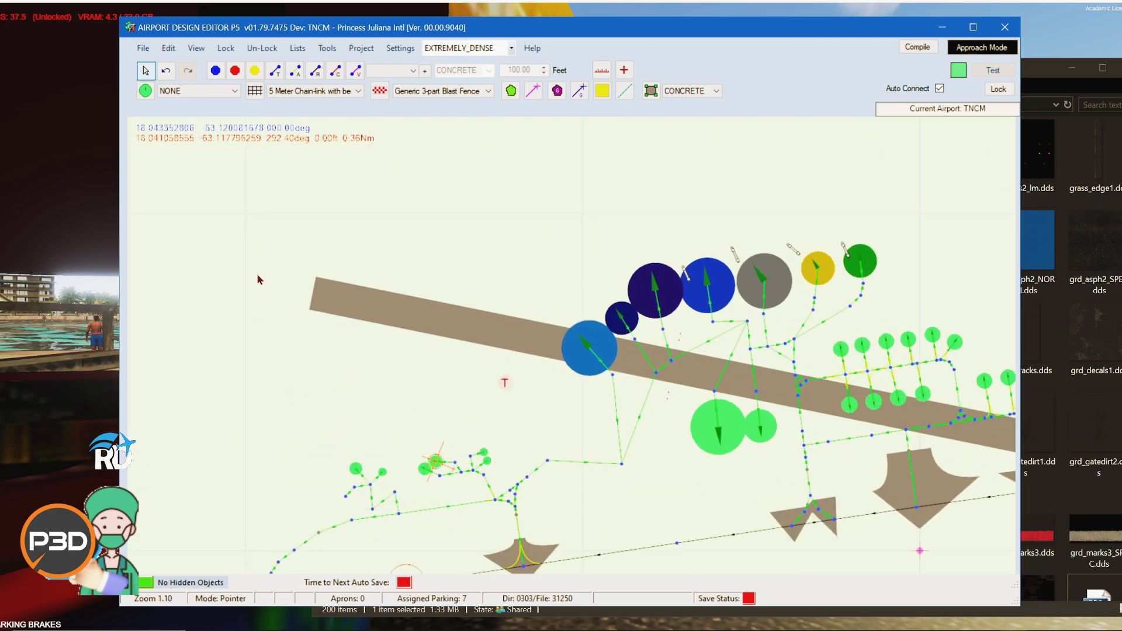
scroll(266, 299, "down", 2)
scroll(271, 306, "down", 2)
scroll(674, 393, "up", 5)
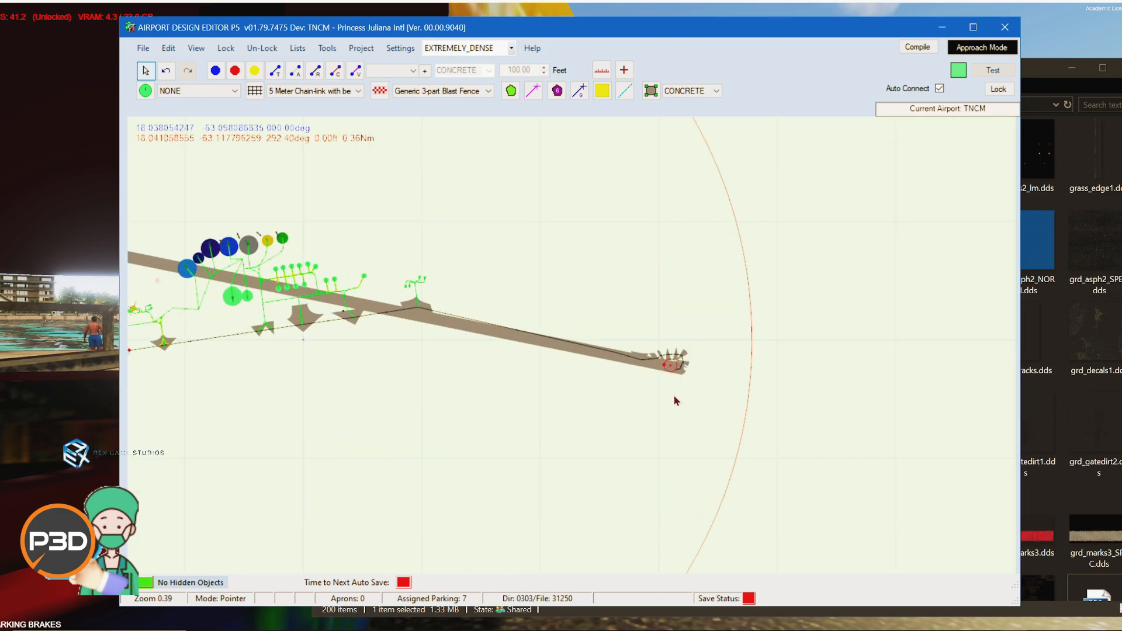
scroll(672, 410, "down", 8)
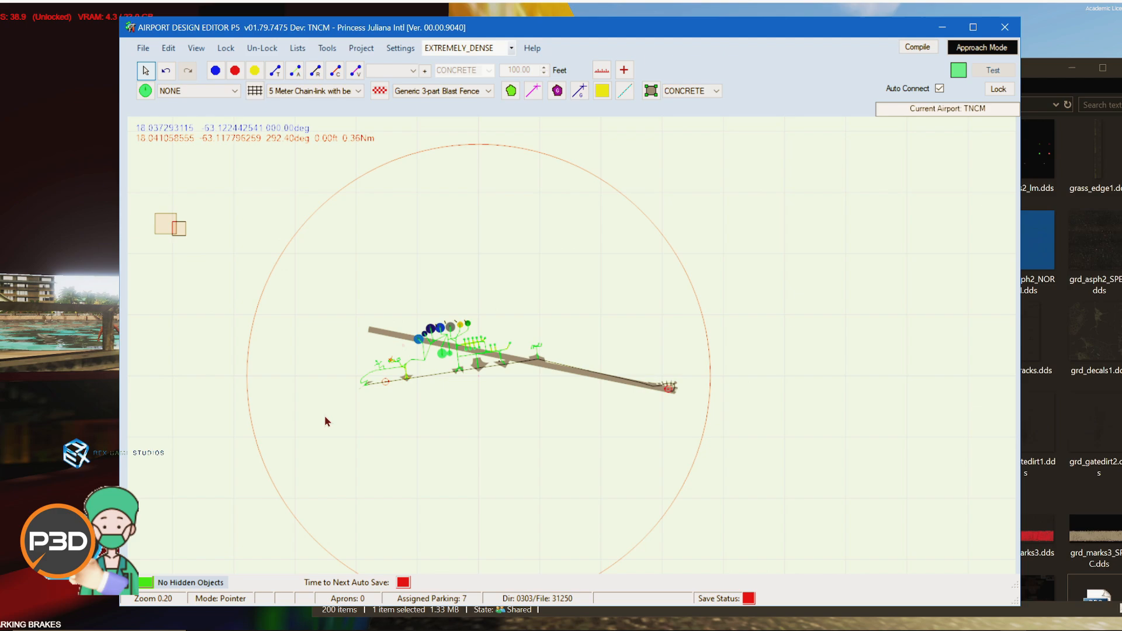
left_click_drag(325, 421, 473, 483)
left_click_drag(302, 345, 520, 301)
scroll(526, 302, "down", 3)
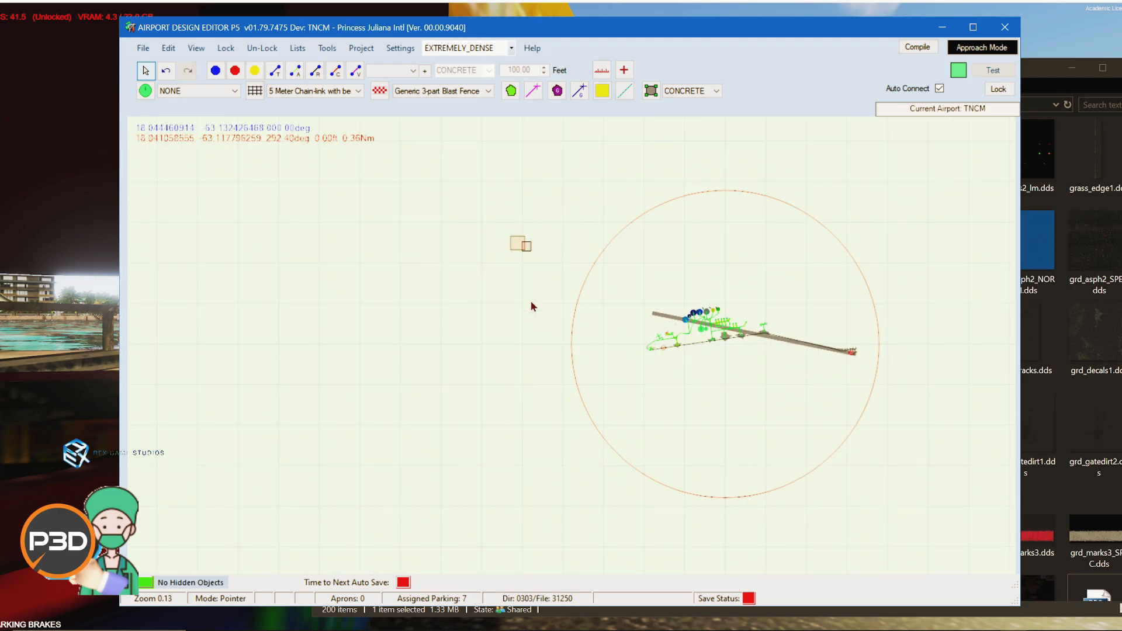
scroll(654, 365, "up", 3)
scroll(661, 368, "up", 10)
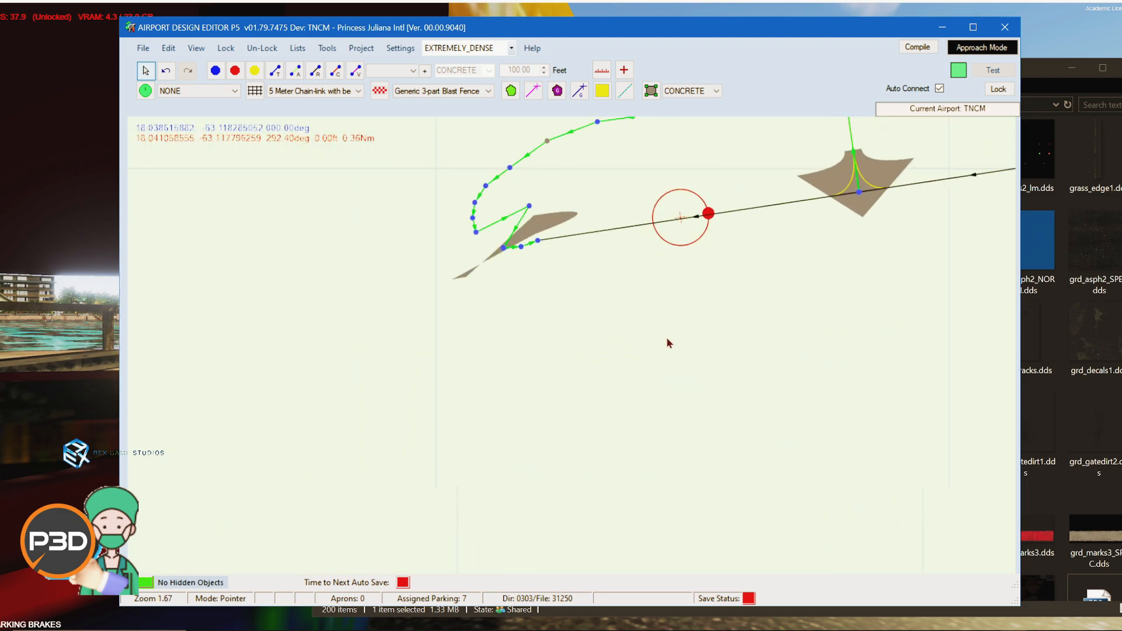
left_click_drag(705, 310, 562, 570)
mouse_move(588, 303)
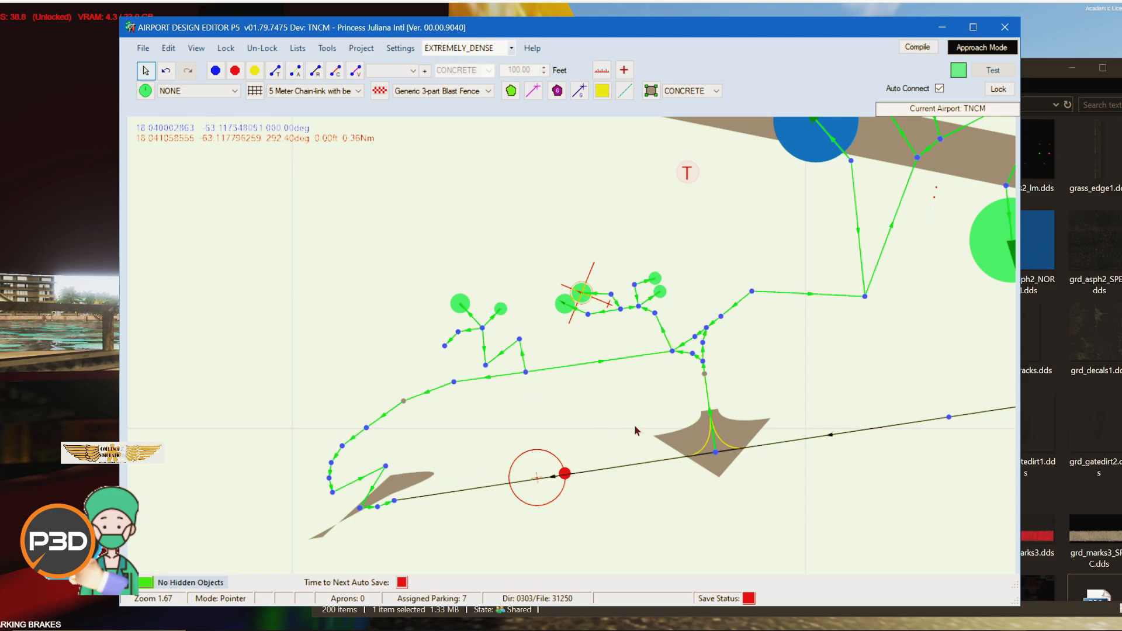
scroll(636, 431, "down", 5)
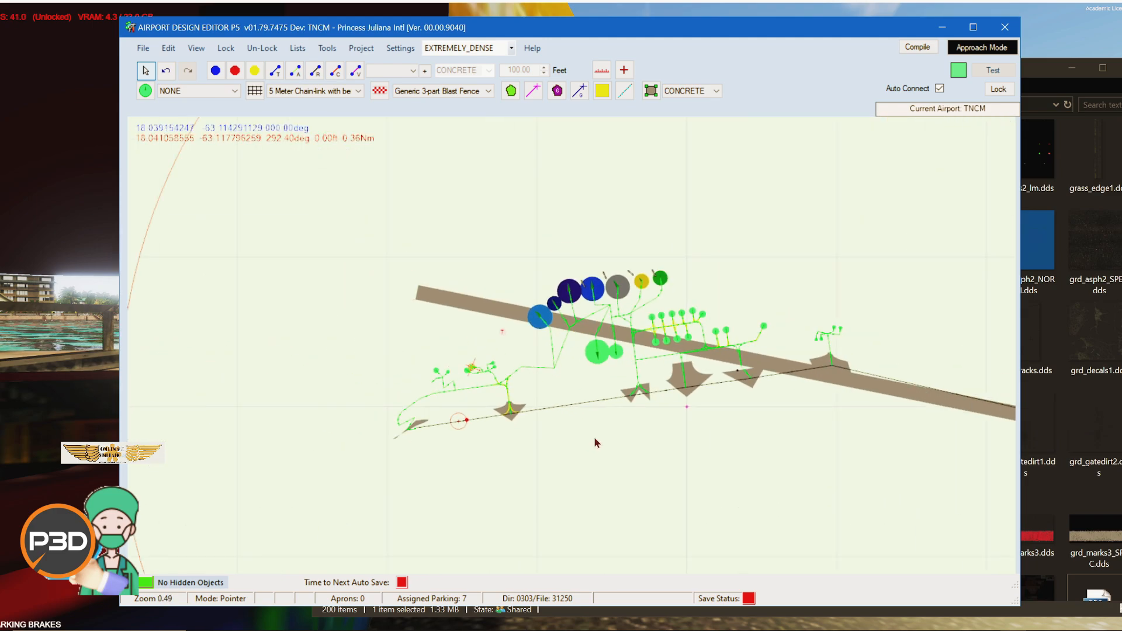
scroll(684, 459, "down", 1)
left_click_drag(684, 459, 403, 398)
scroll(526, 409, "up", 1)
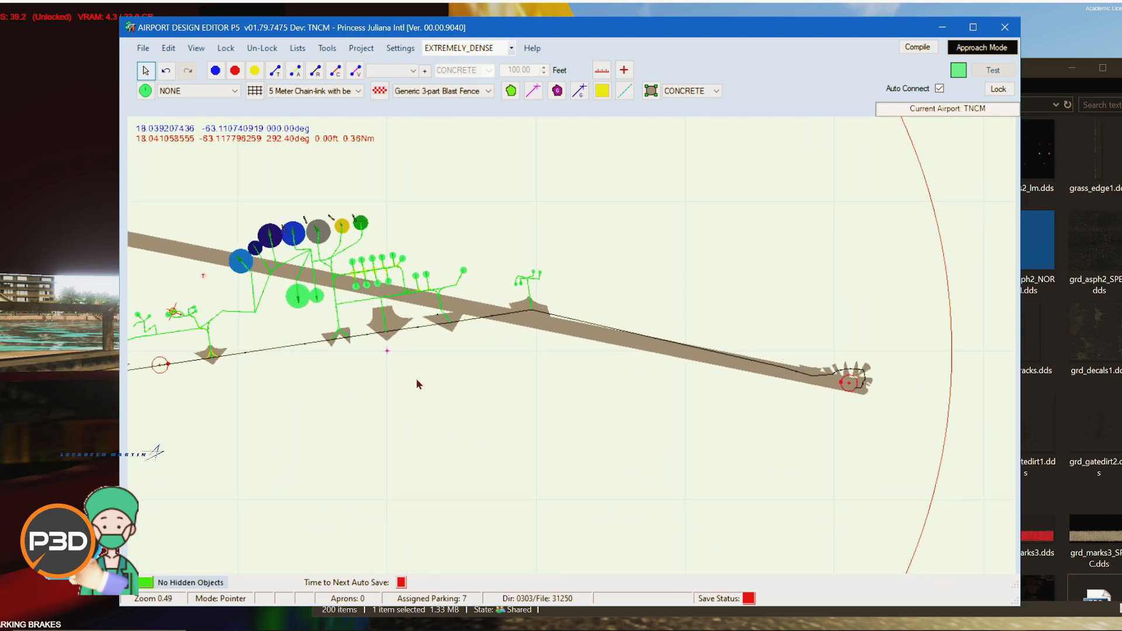
Step: Review the aprons and comms lists, opening the approach frequency properties and cancelling without changes
left_click(299, 51)
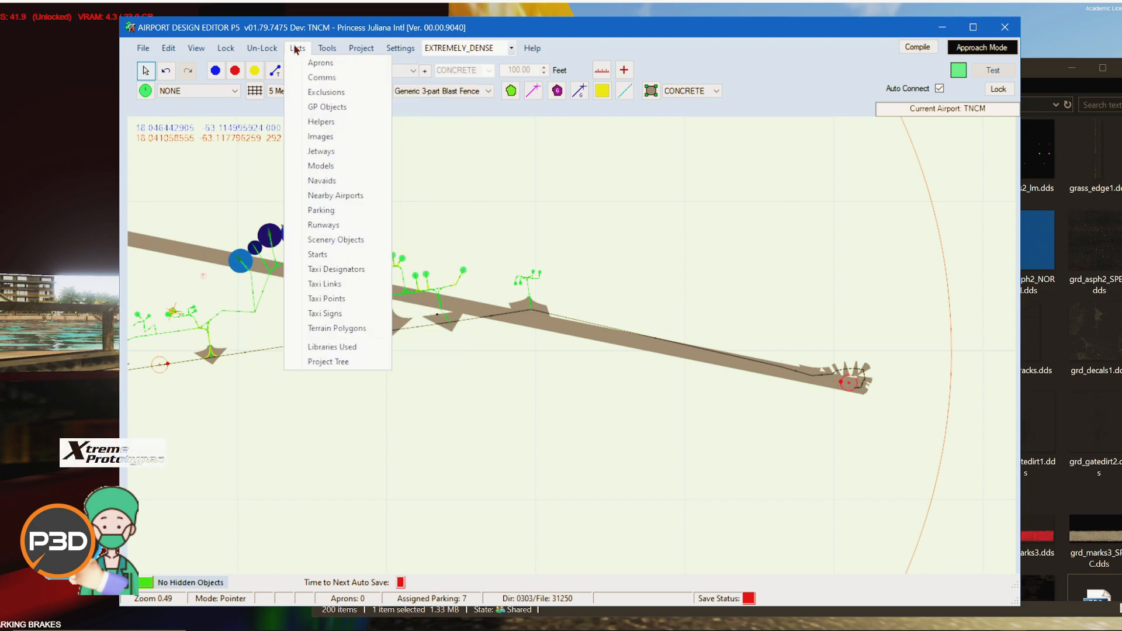
left_click(306, 69)
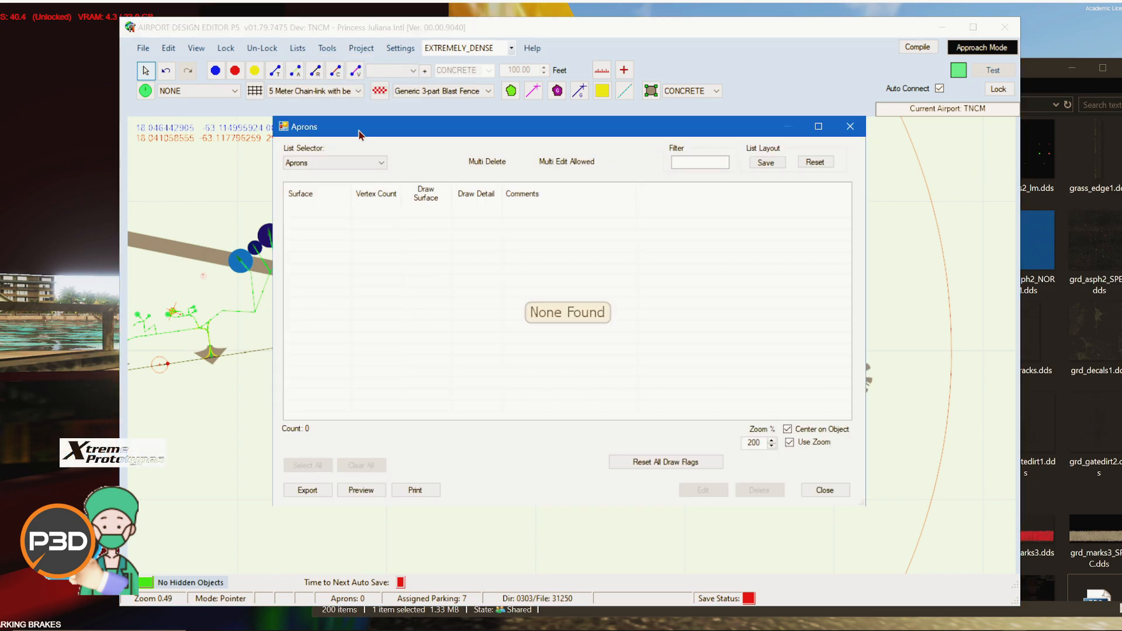
left_click(823, 490)
left_click(298, 48)
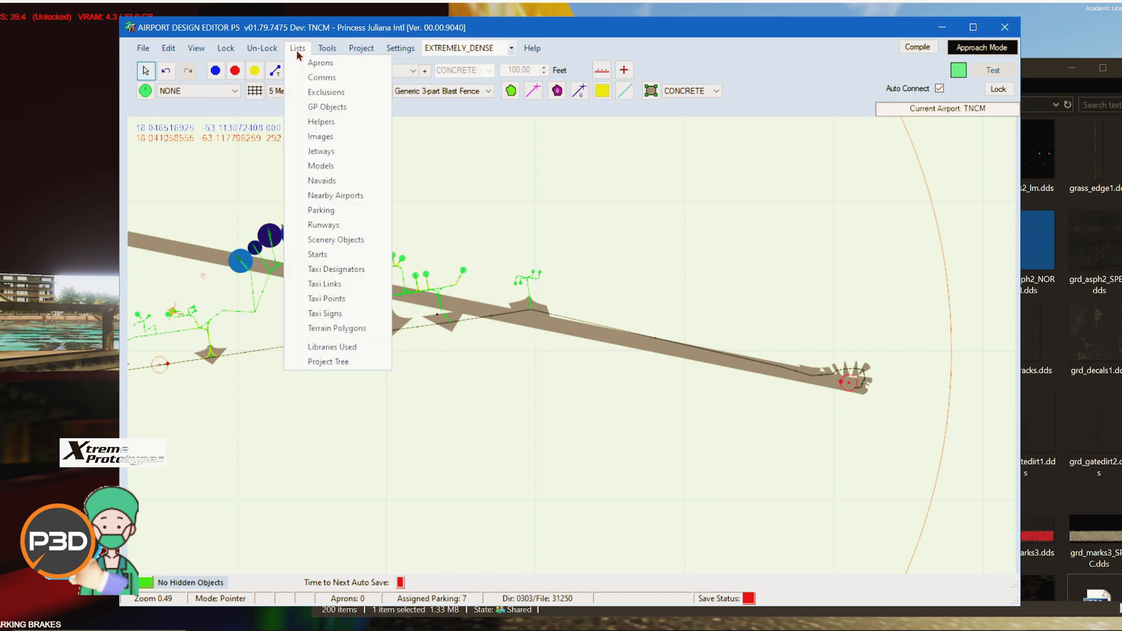
left_click(308, 83)
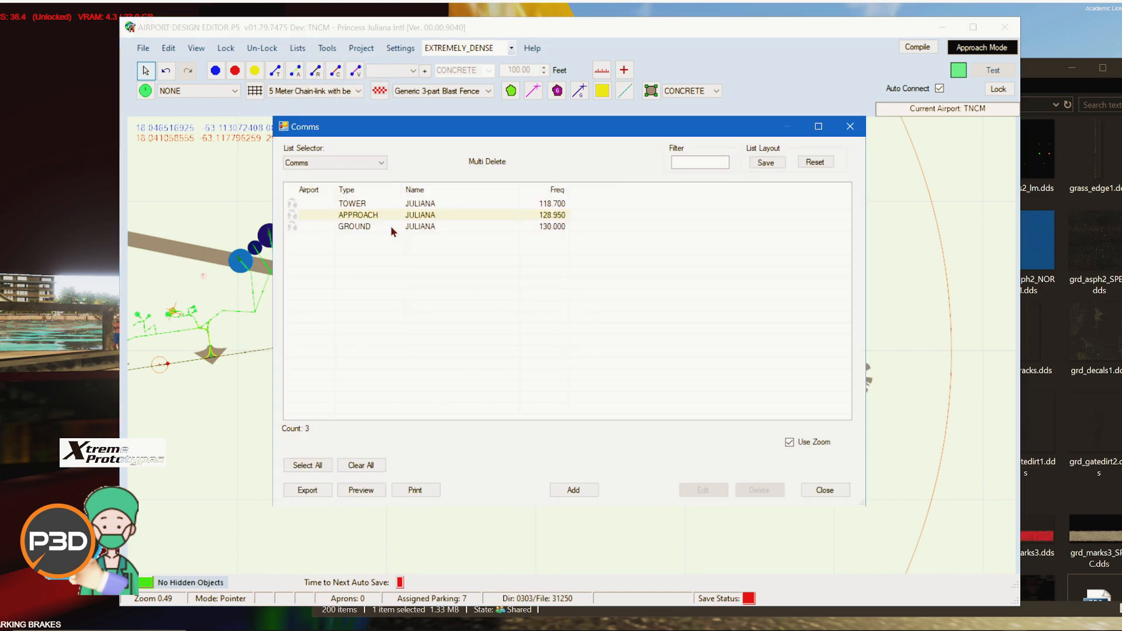
double_click(539, 215)
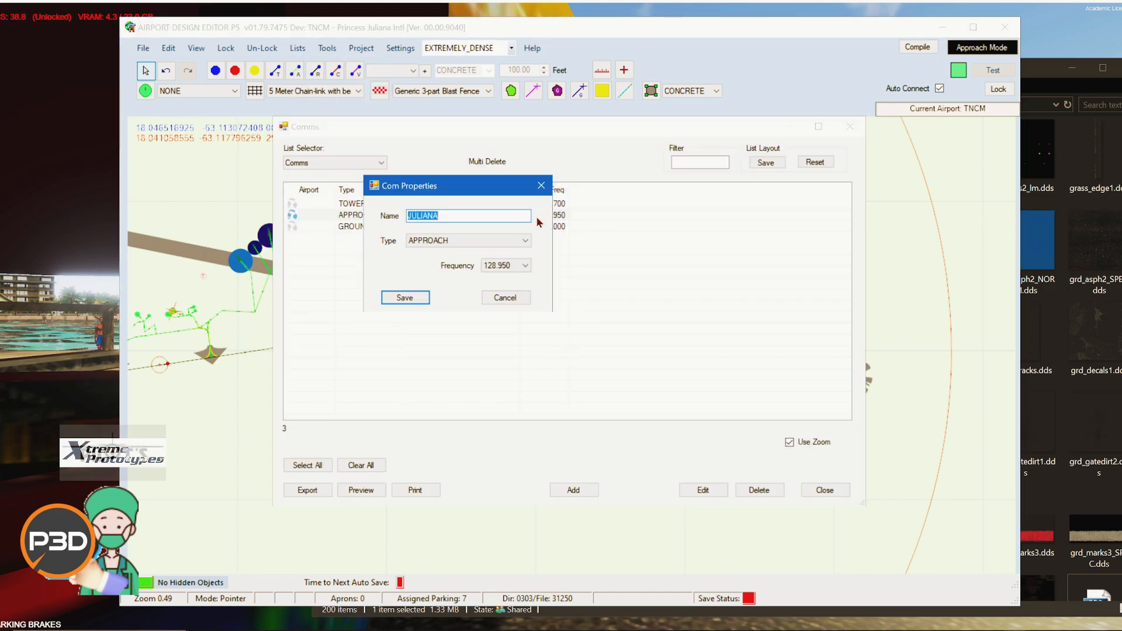
left_click(512, 266)
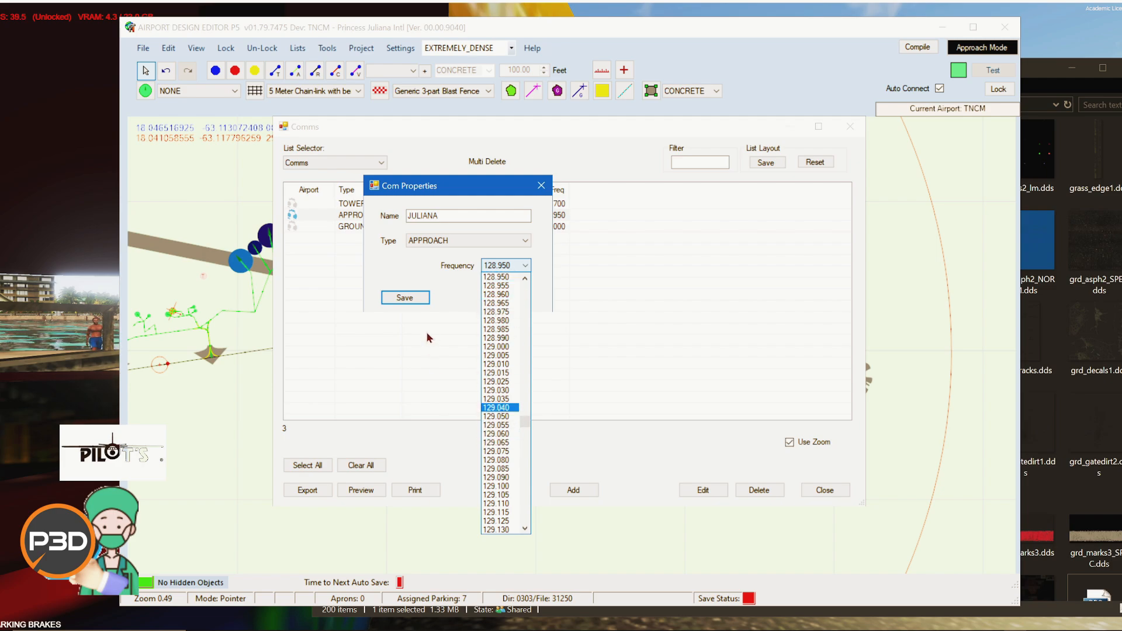
left_click(443, 304)
left_click(505, 298)
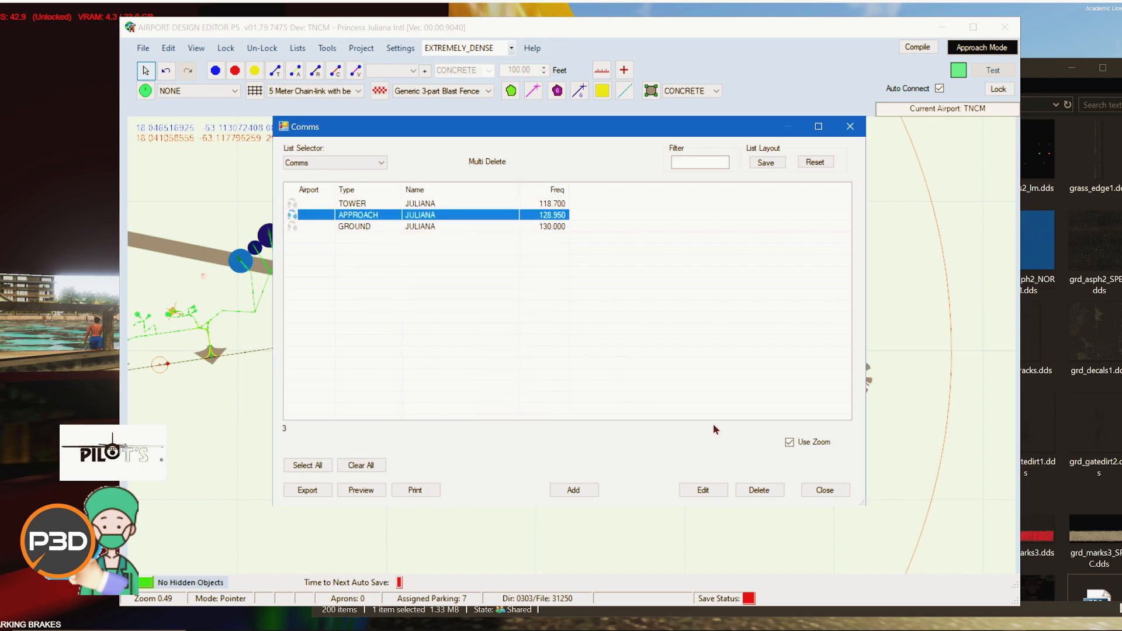
left_click(821, 494)
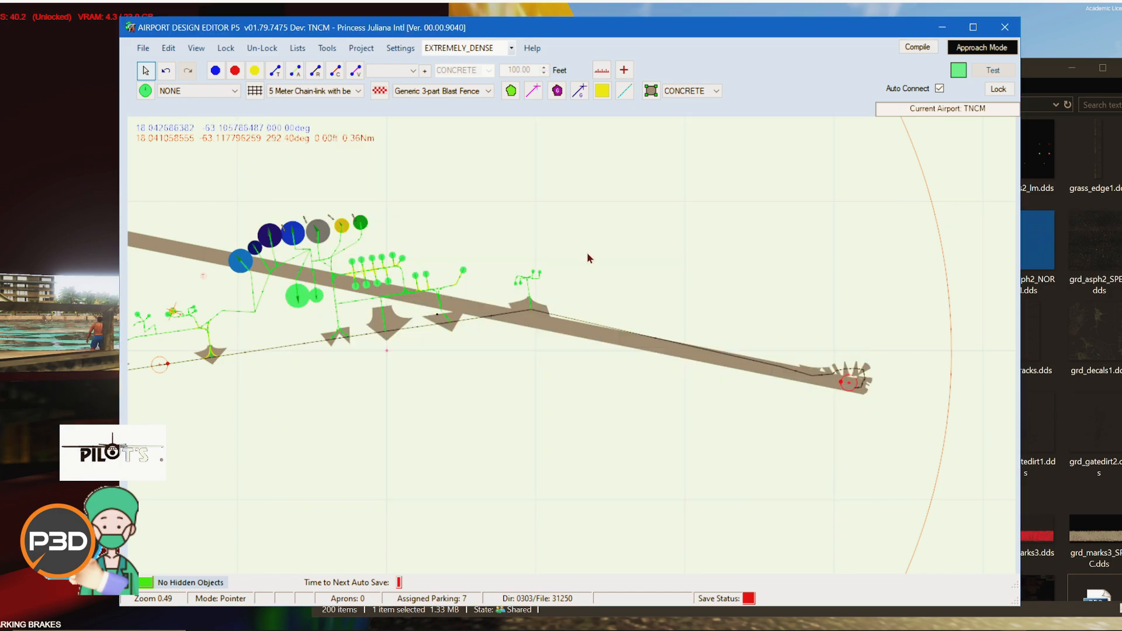
Step: Review the images and jetways lists of the airport
left_click(297, 48)
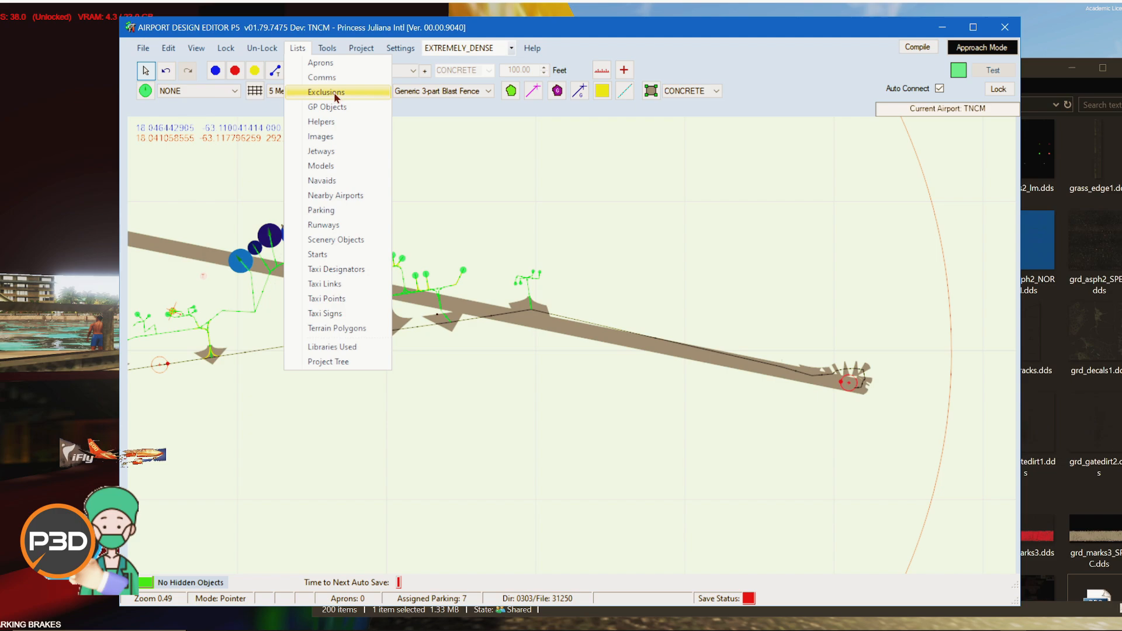
left_click(331, 137)
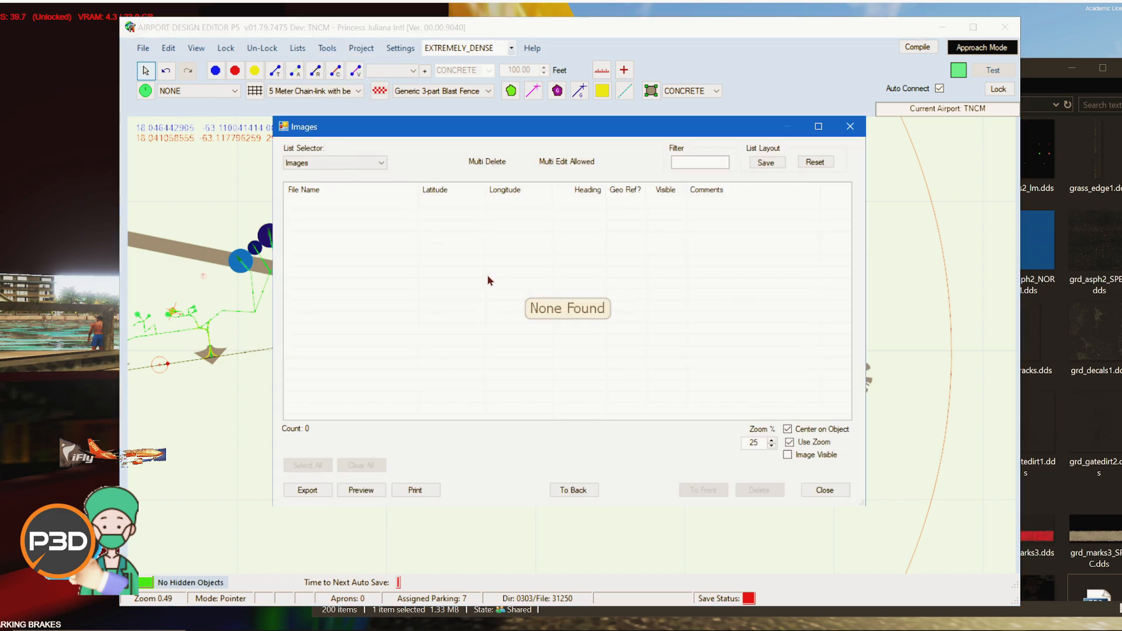
left_click(824, 491)
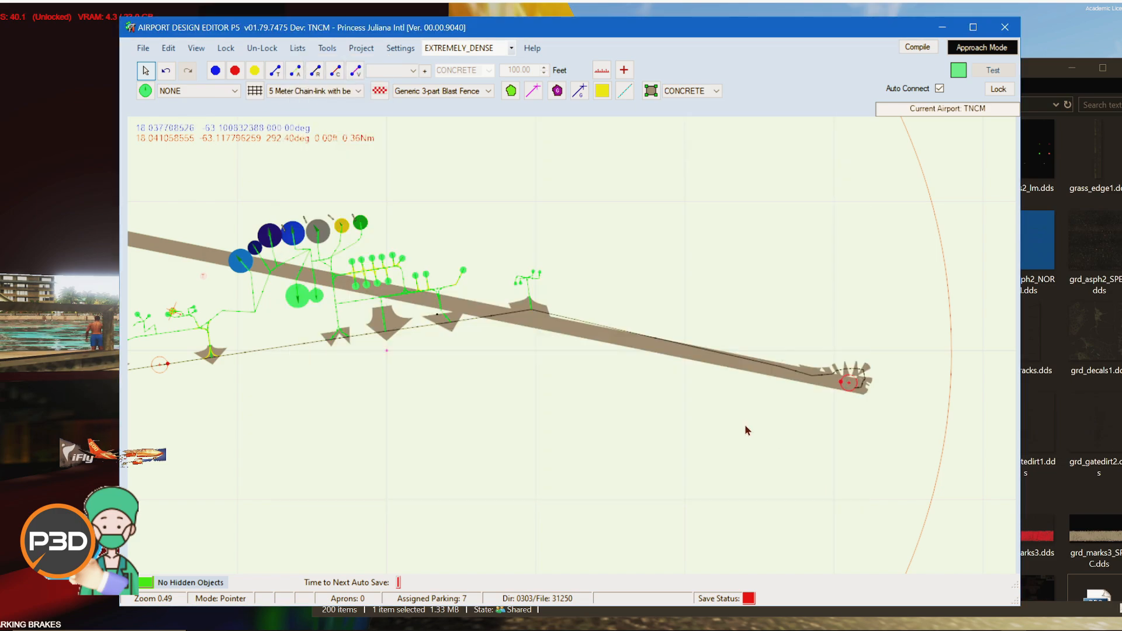
left_click(292, 51)
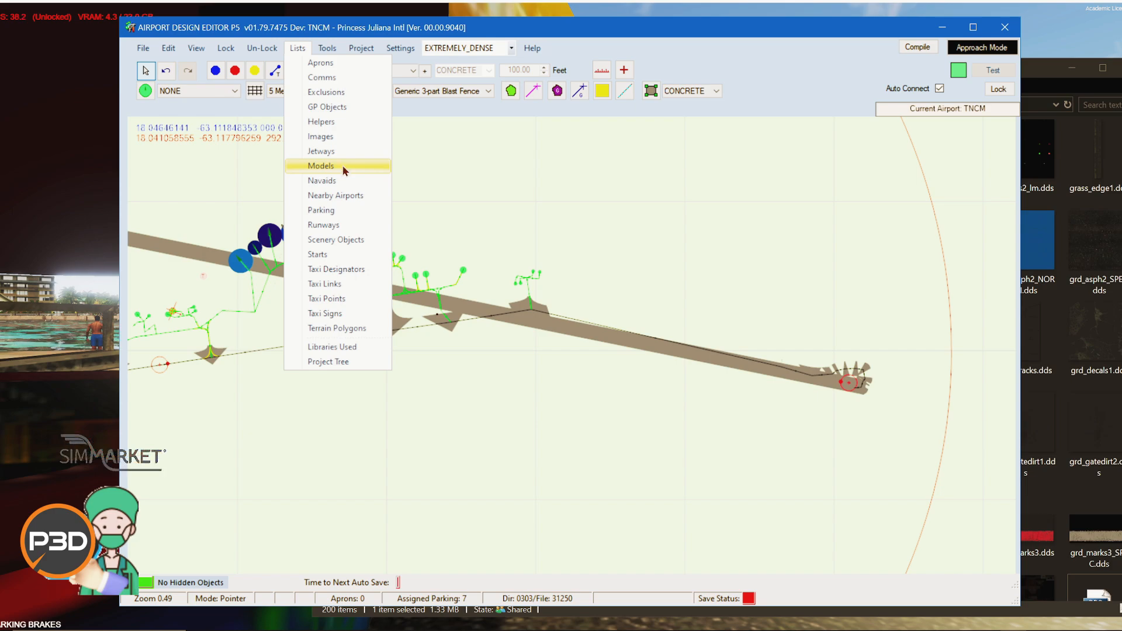
left_click(322, 152)
left_click(809, 495)
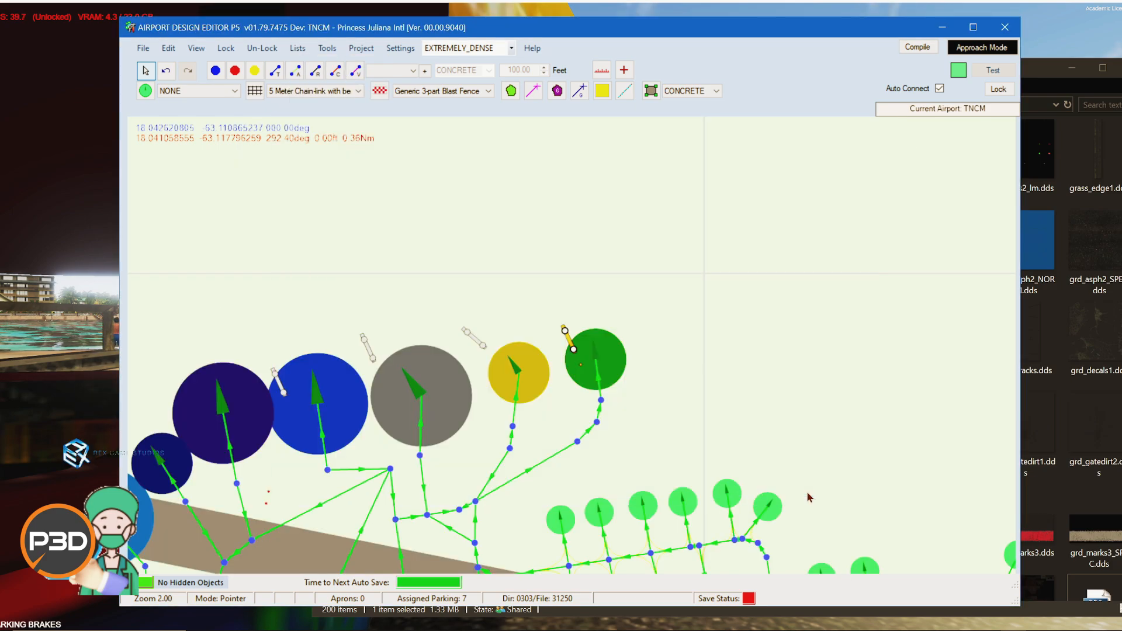
Step: Select the Gate A parking spot number 4 and open its properties
mouse_move(609, 366)
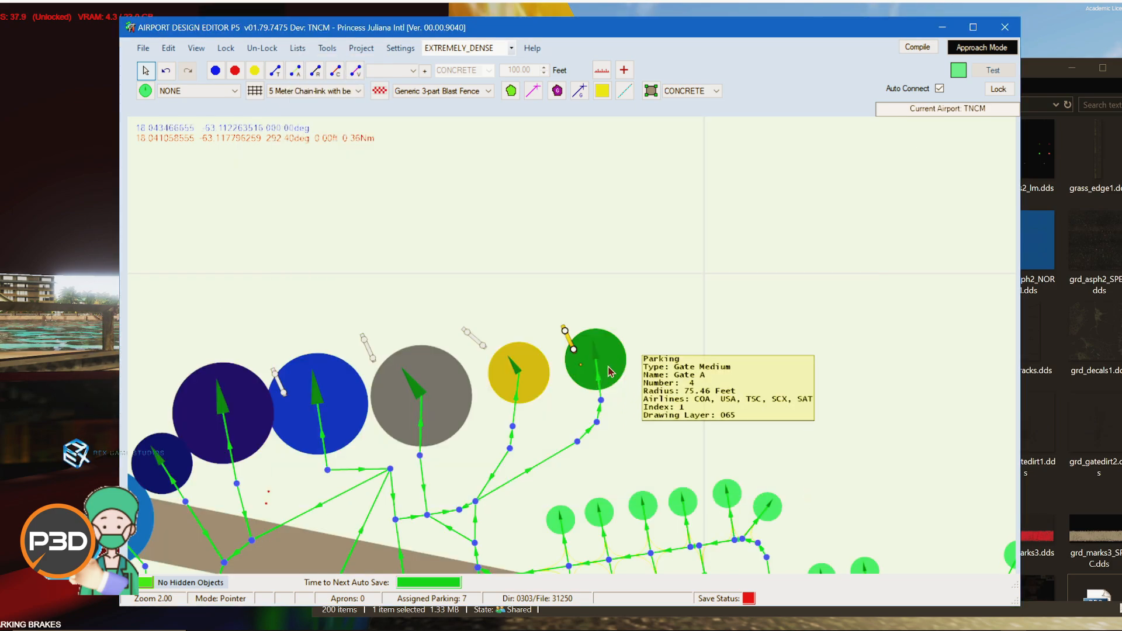
right_click(615, 374)
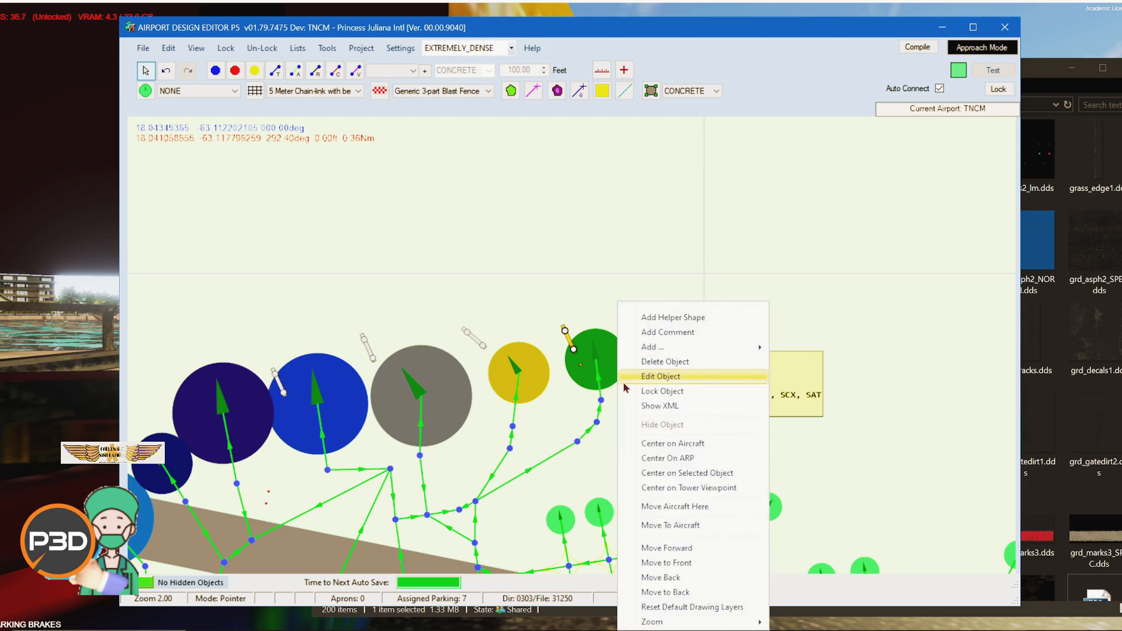
left_click(599, 330)
right_click(609, 350)
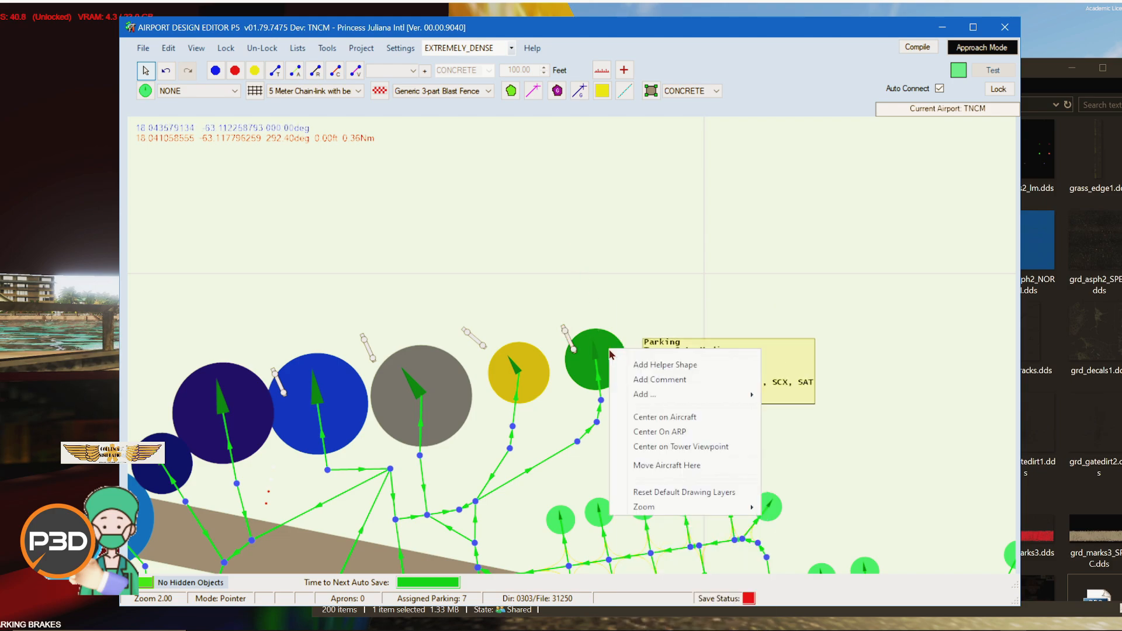
left_click(607, 348)
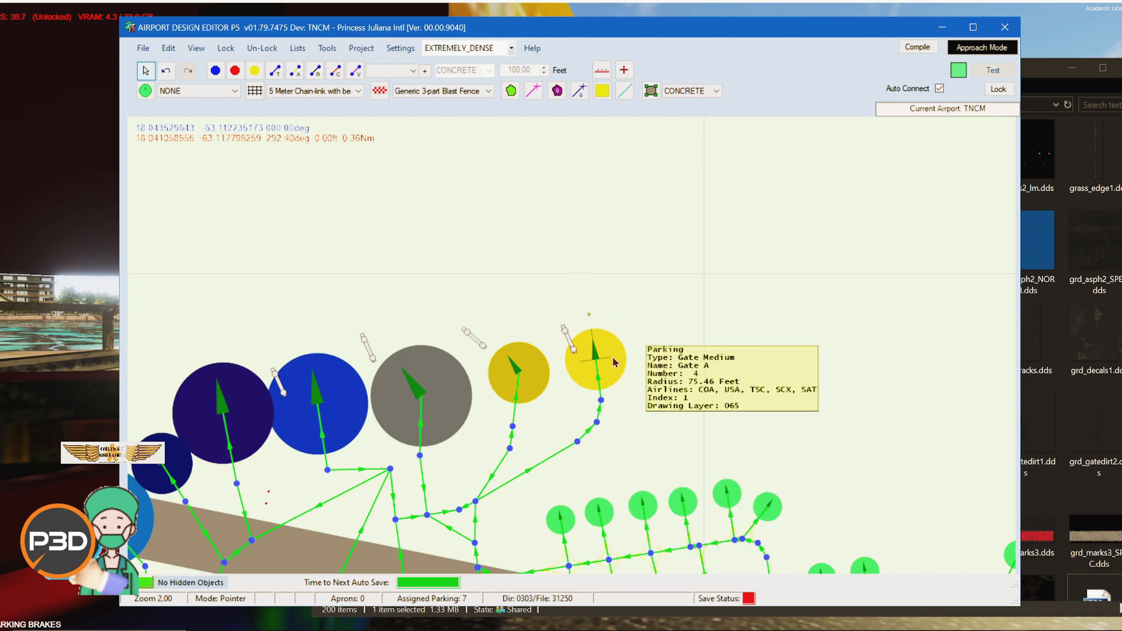
right_click(615, 362)
left_click(653, 379)
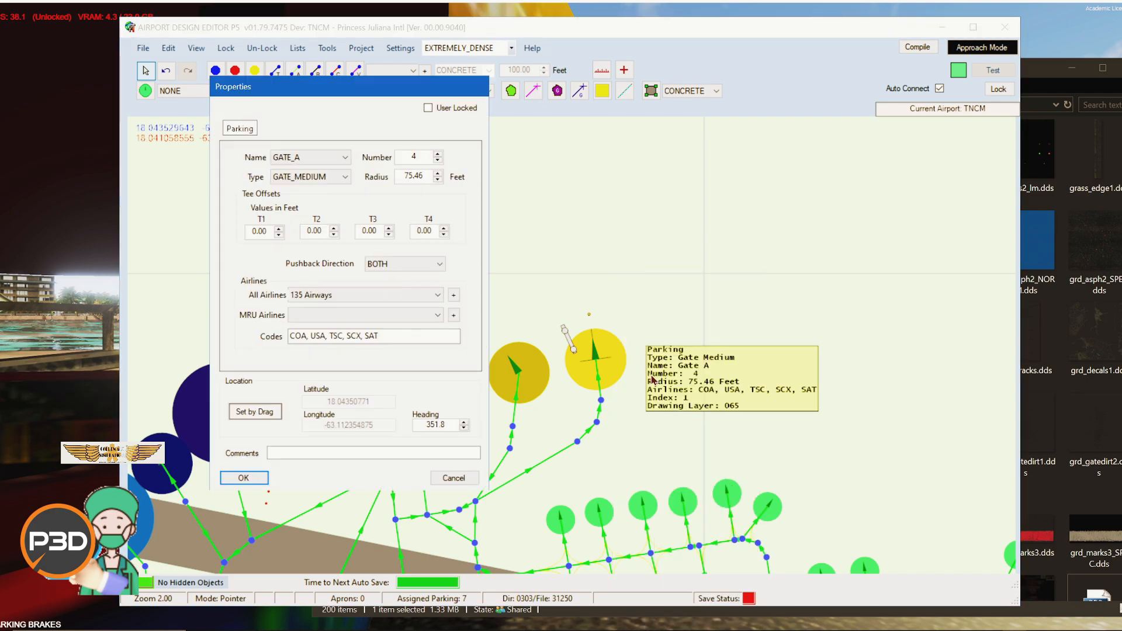
Step: Review the parking name, type, airline and pushback direction options, then cancel without changes
left_click(344, 158)
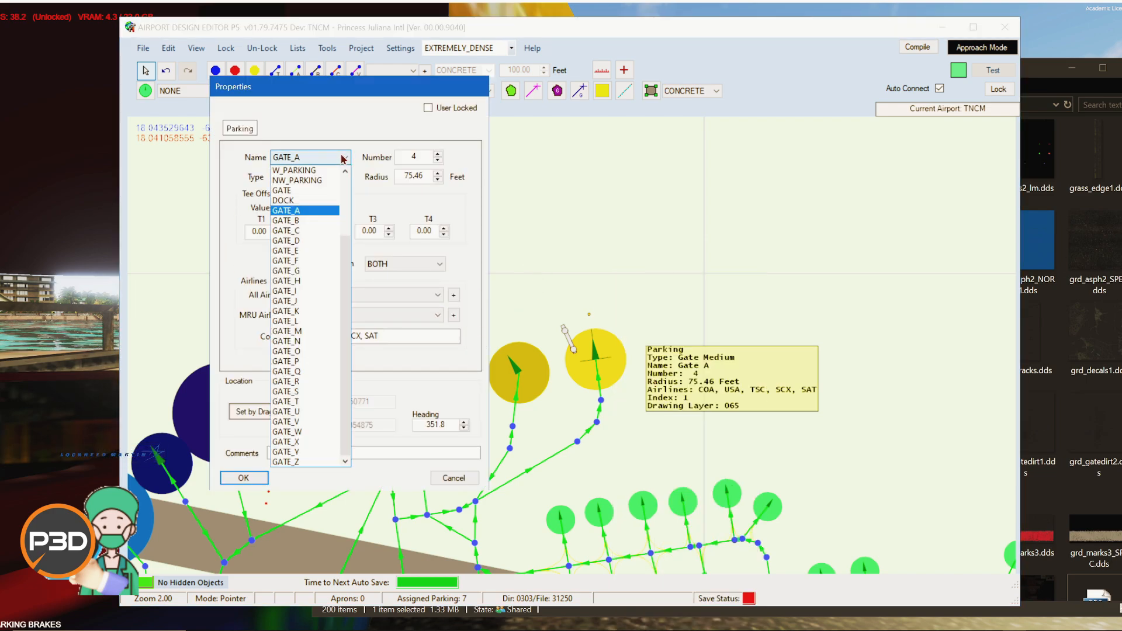
left_click(232, 197)
left_click(314, 180)
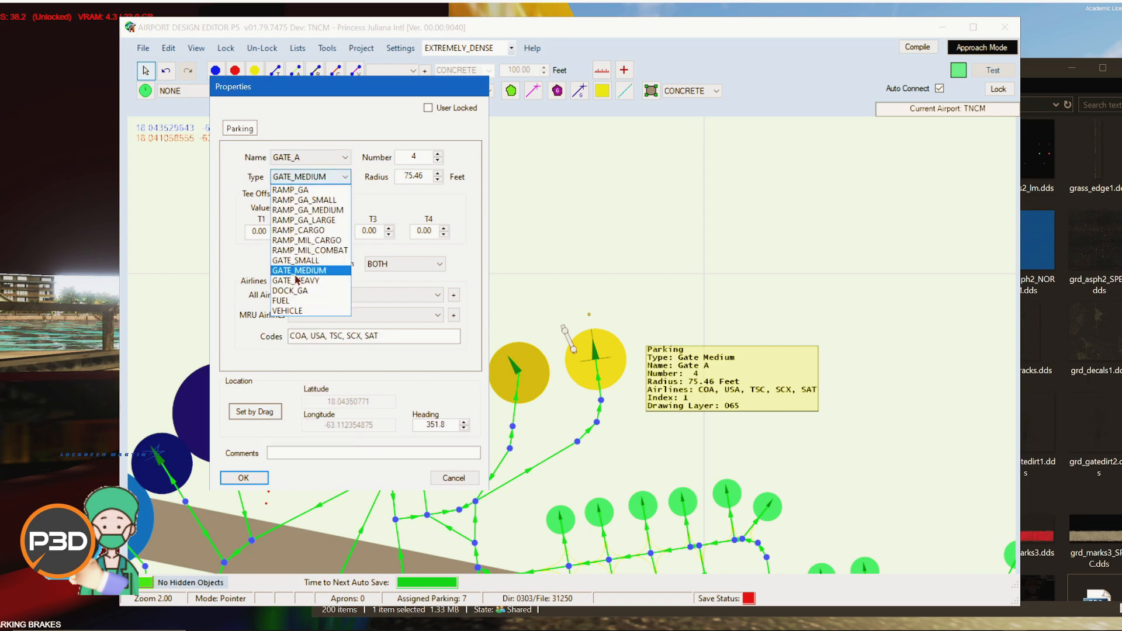
left_click(233, 190)
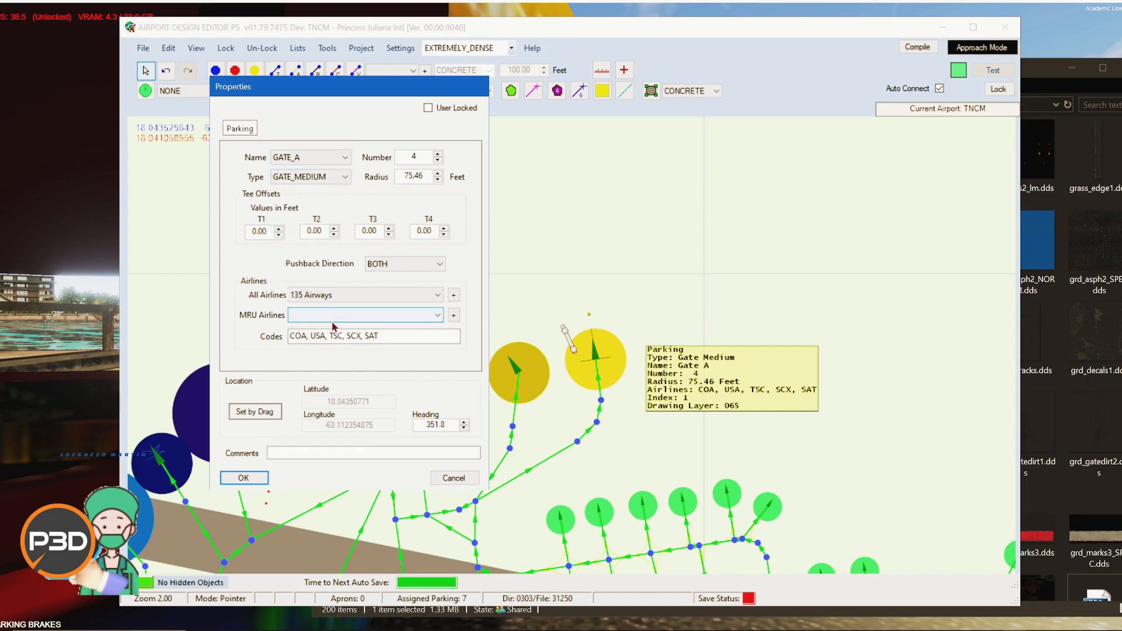
left_click(321, 295)
scroll(389, 450, "down", 10)
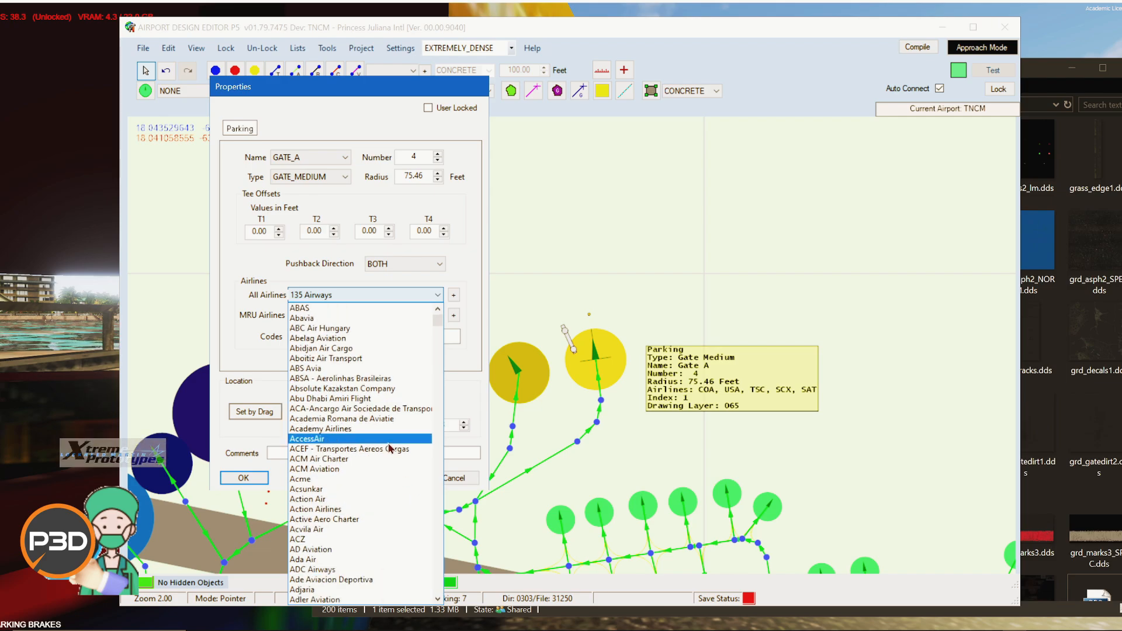
scroll(389, 454, "down", 5)
left_click_drag(438, 328, 438, 453)
left_click(251, 266)
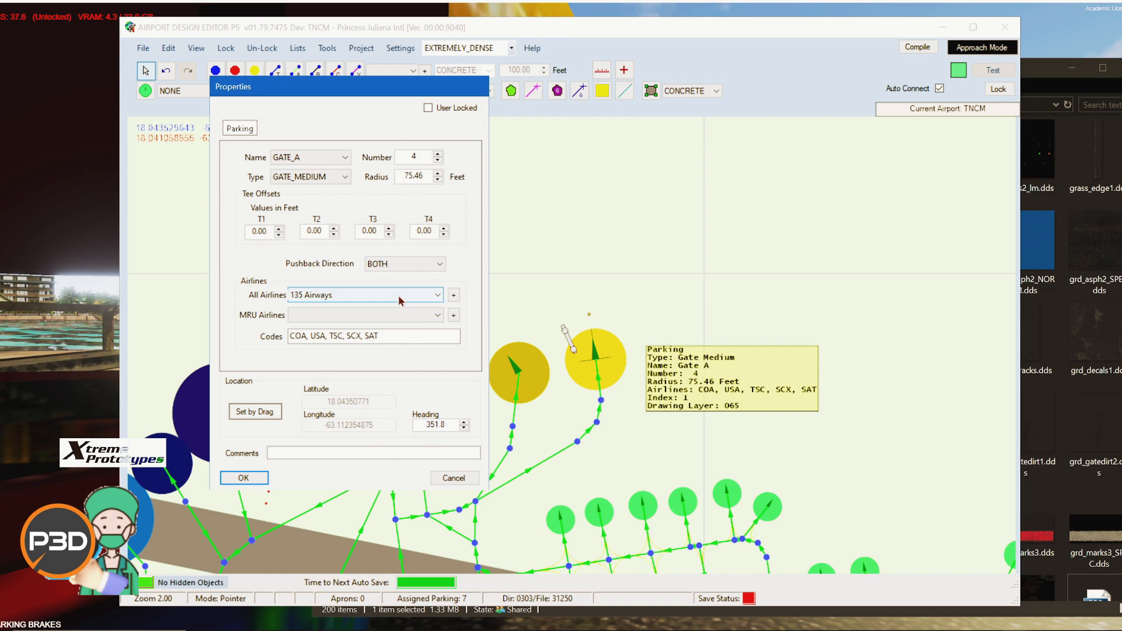
left_click(401, 263)
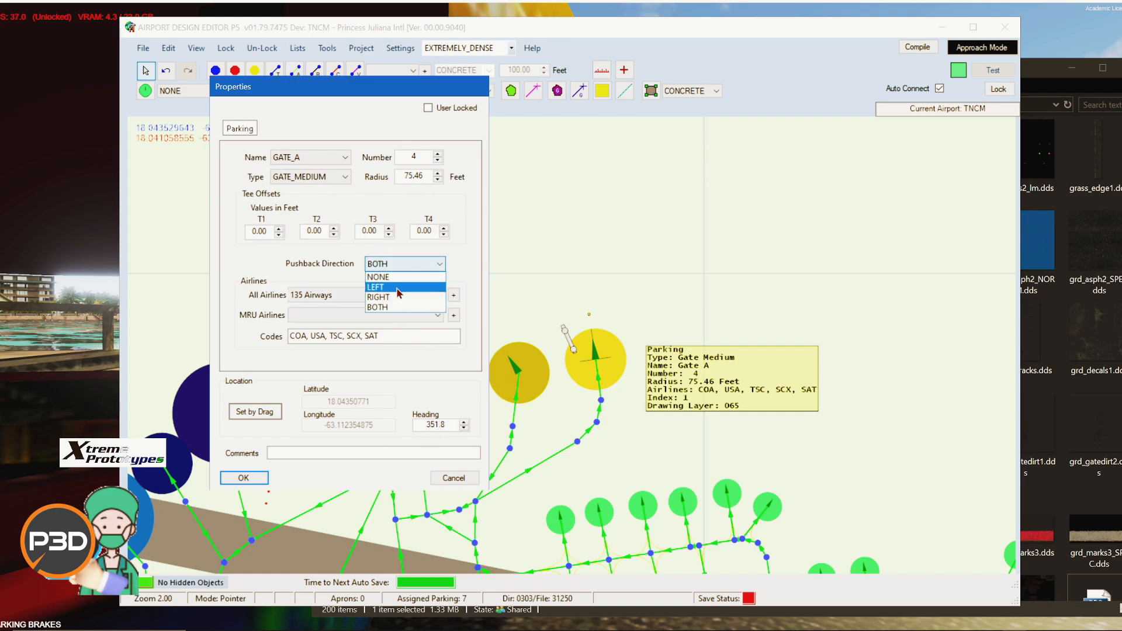
left_click(292, 267)
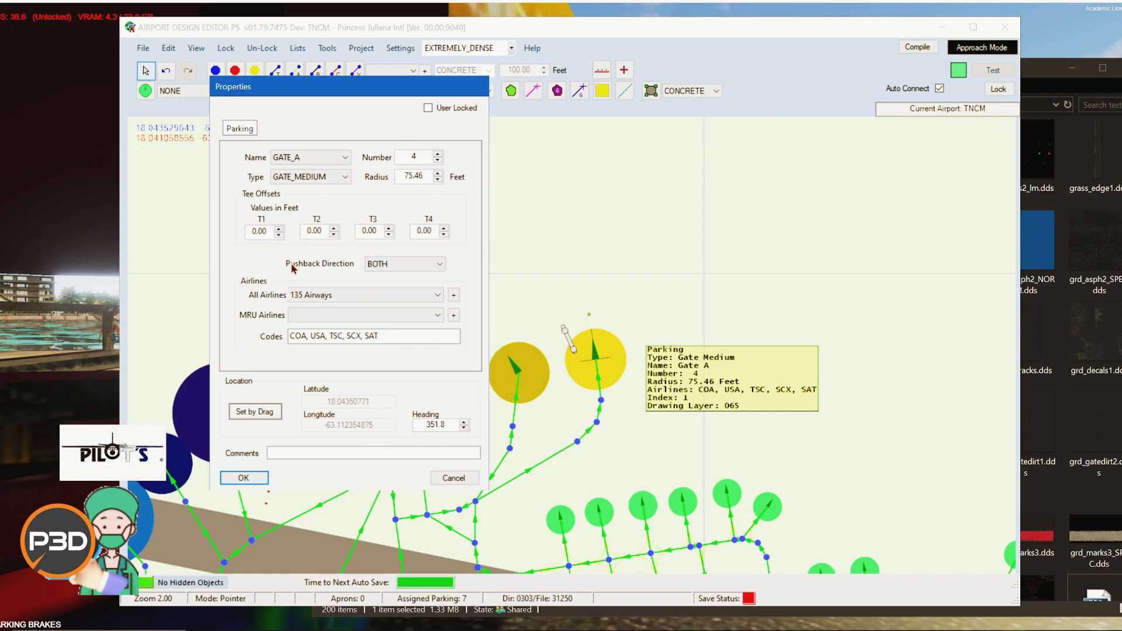
left_click(455, 477)
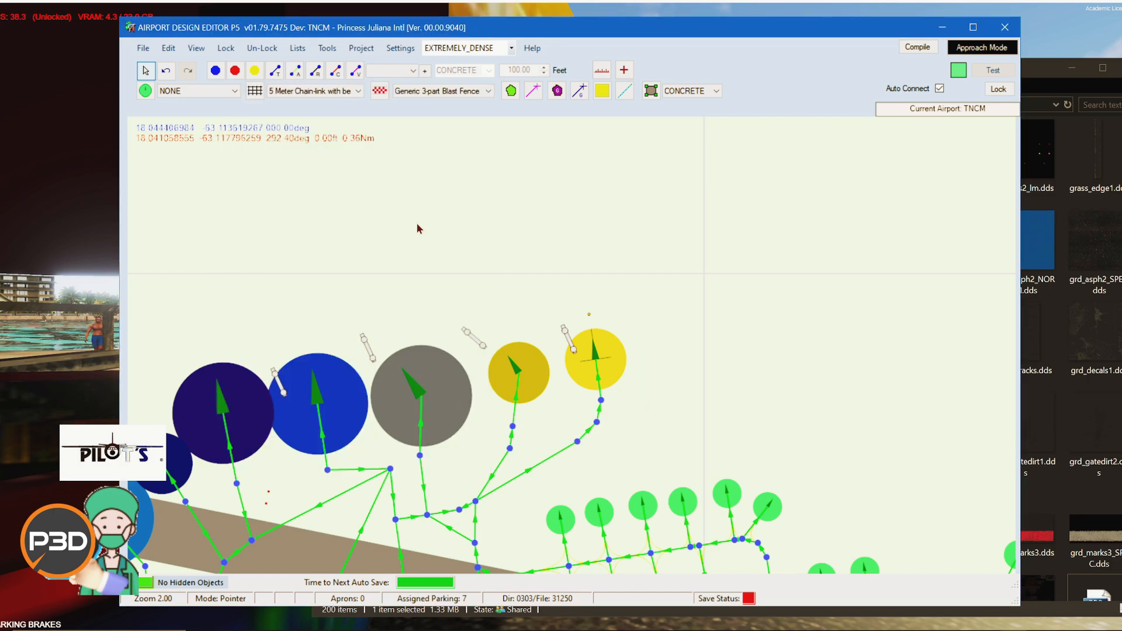
Step: Open the jetways list and open the properties of the jetway for gate number 3
left_click(298, 49)
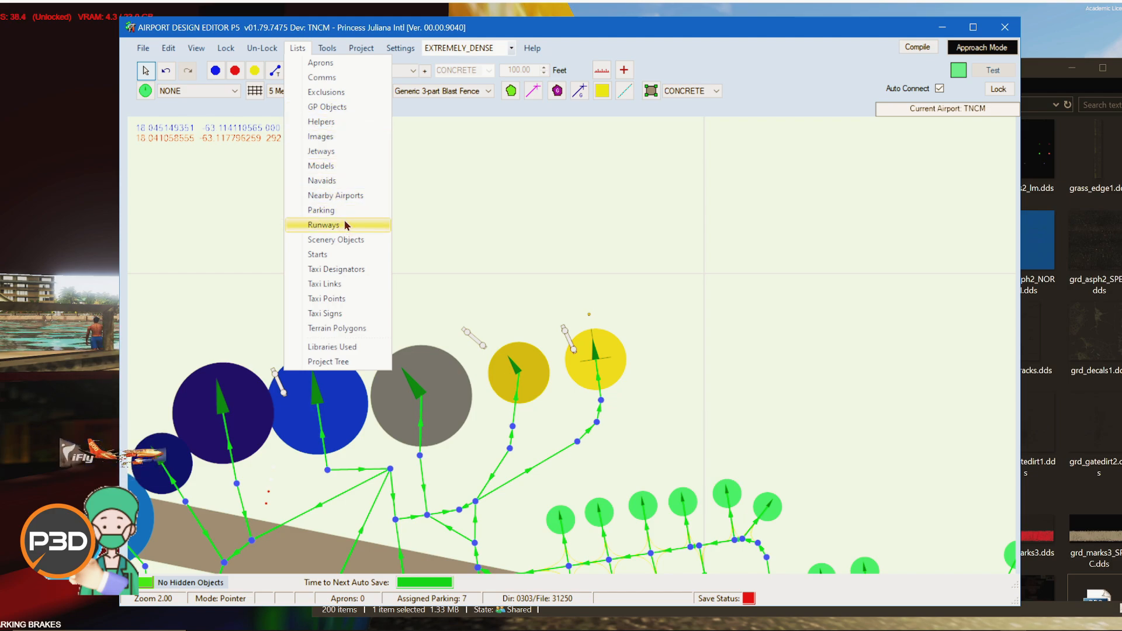
left_click(331, 162)
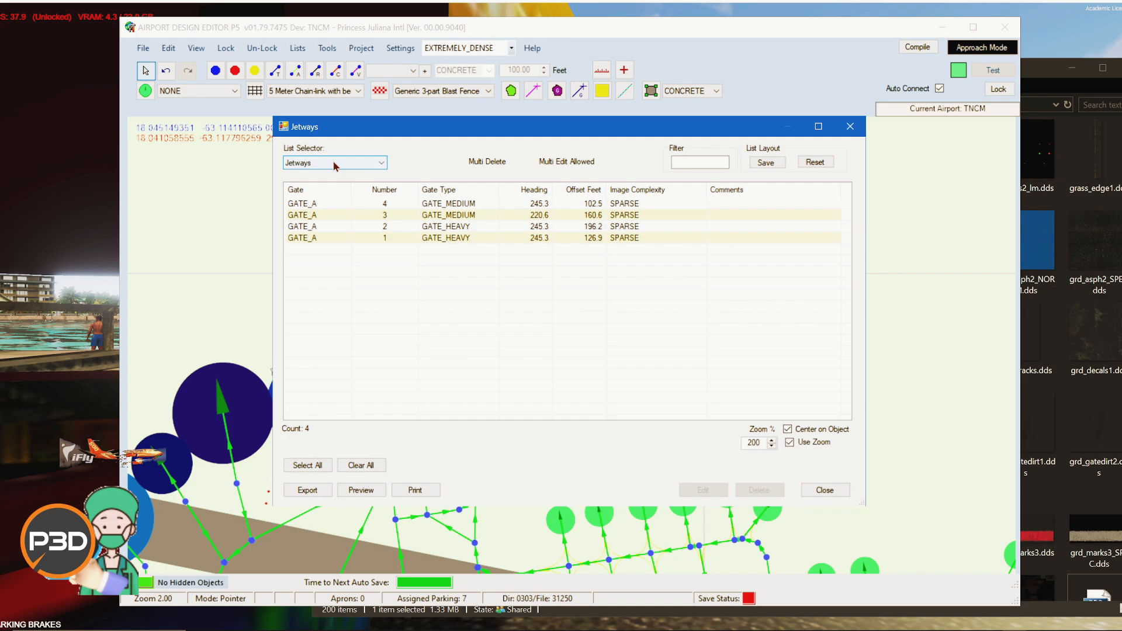
left_click(448, 215)
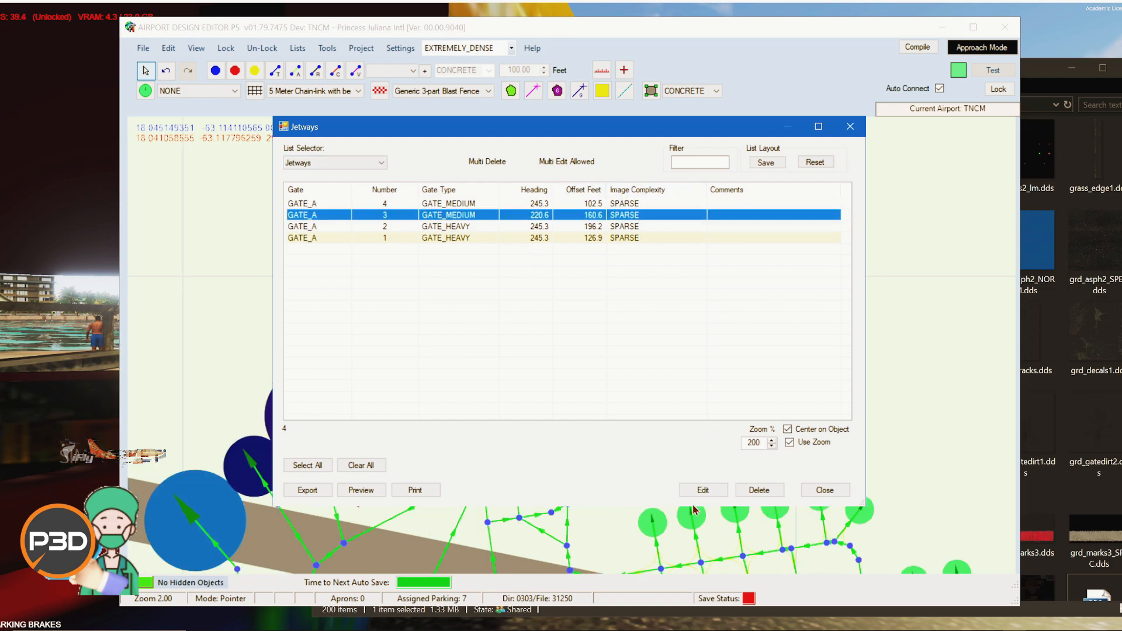
left_click(704, 490)
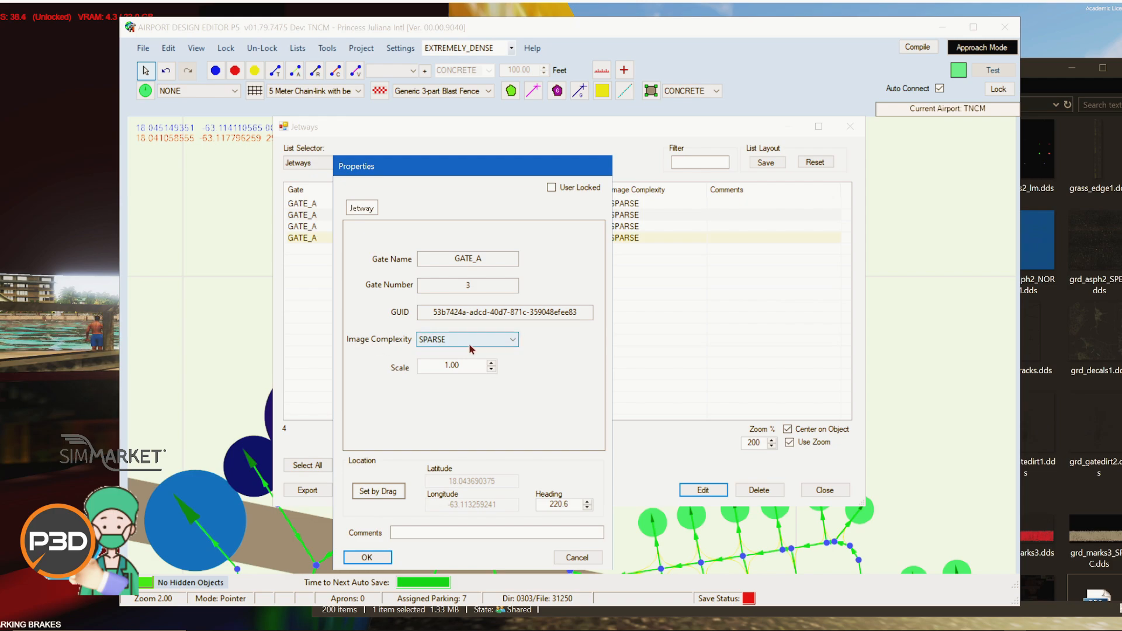
Step: Try several image complexity values for jetway 3, ending with EXTREMELY_DENSE, then cancel and close the jetways list
left_click(453, 339)
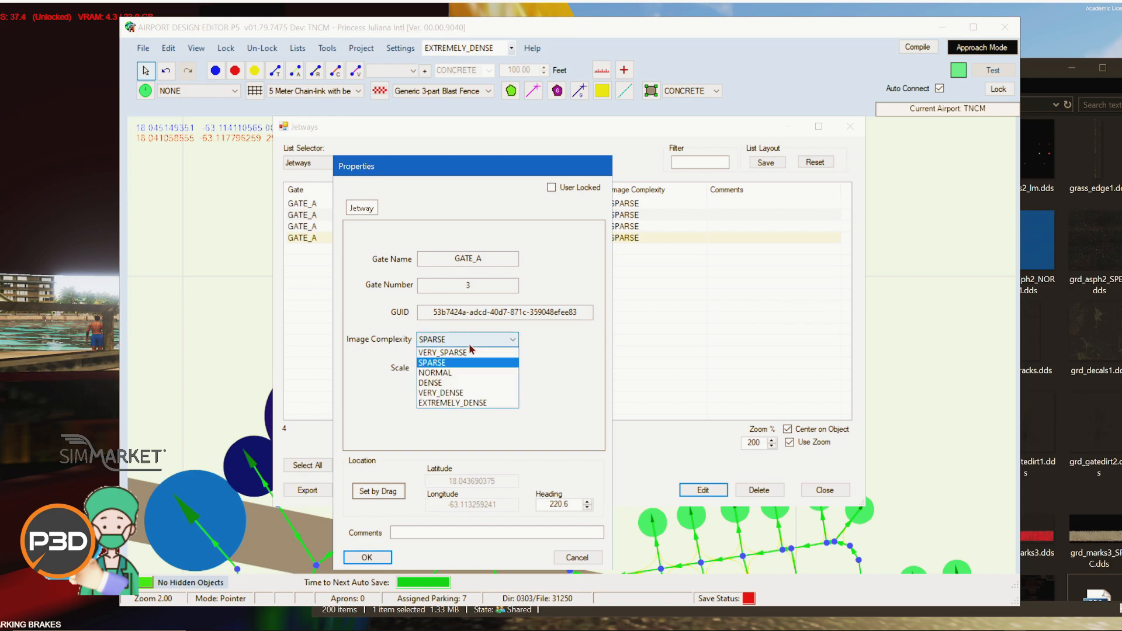
left_click(450, 374)
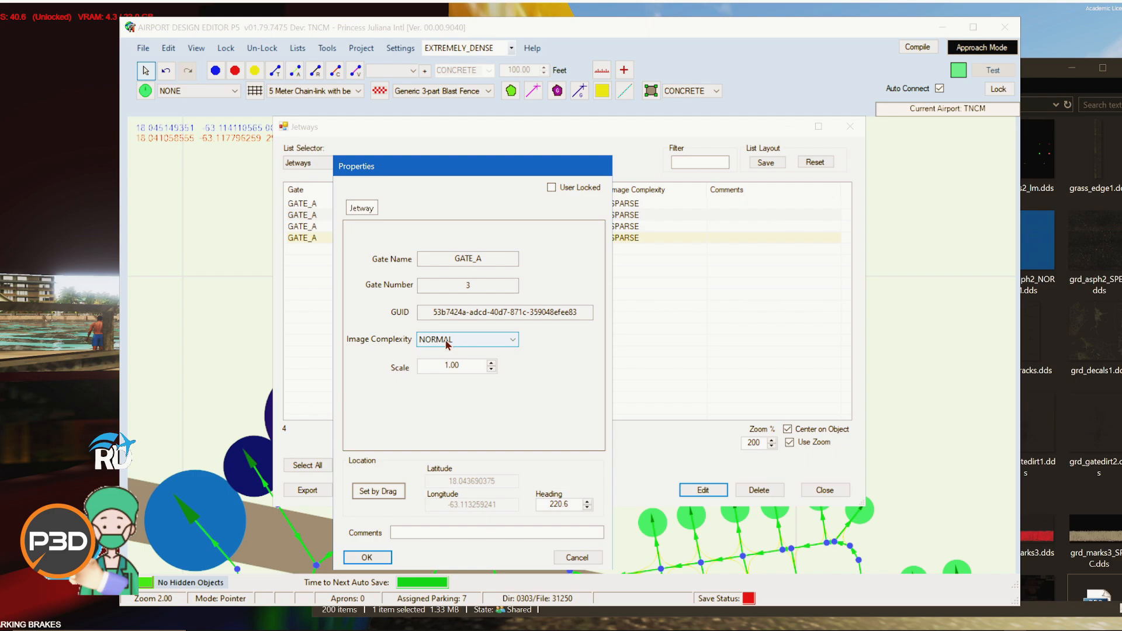
left_click(422, 340)
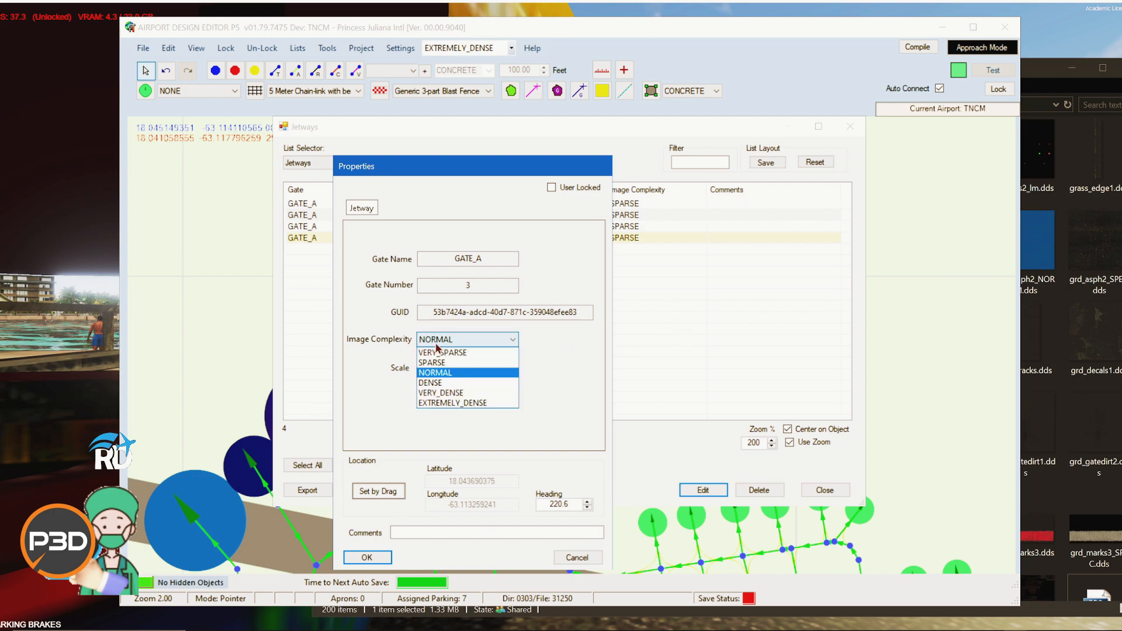
left_click(440, 403)
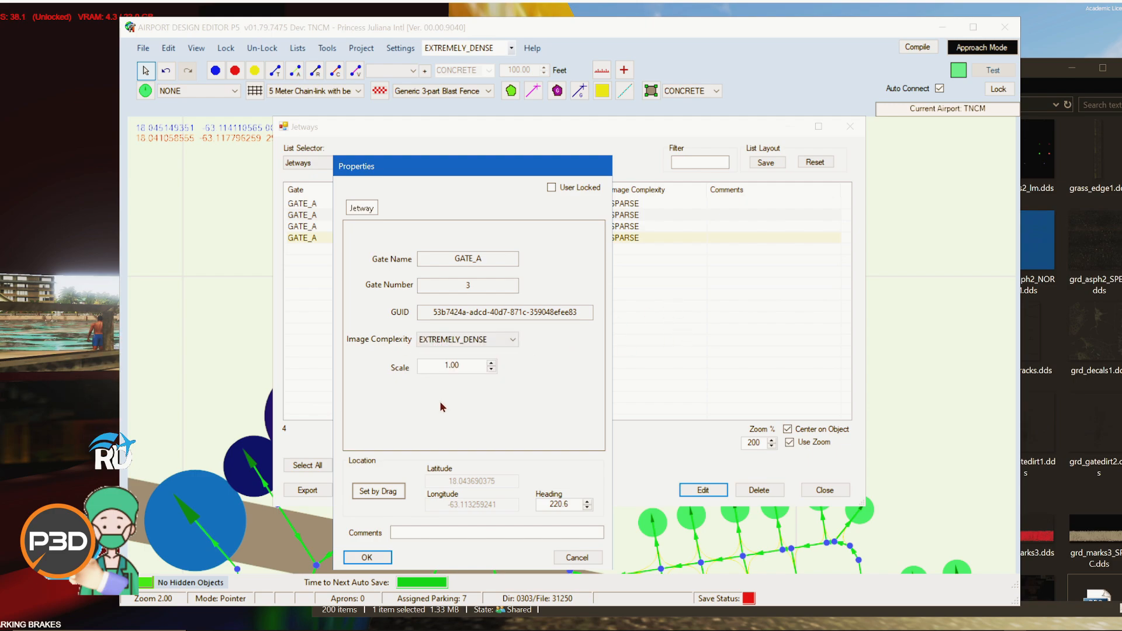
left_click(513, 340)
left_click(468, 353)
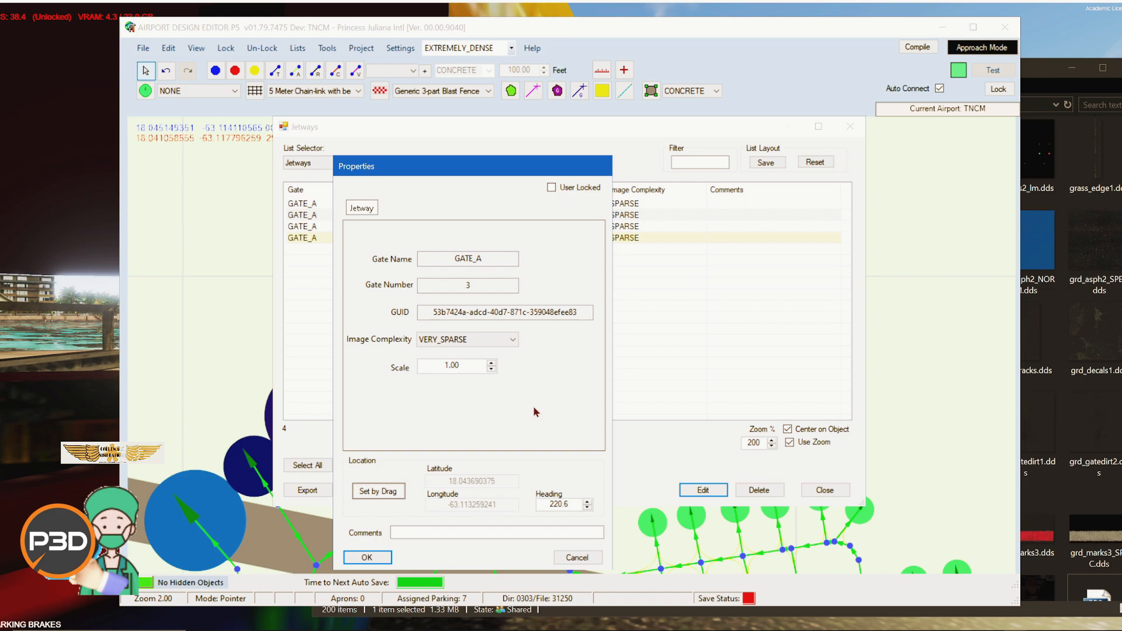
left_click(514, 340)
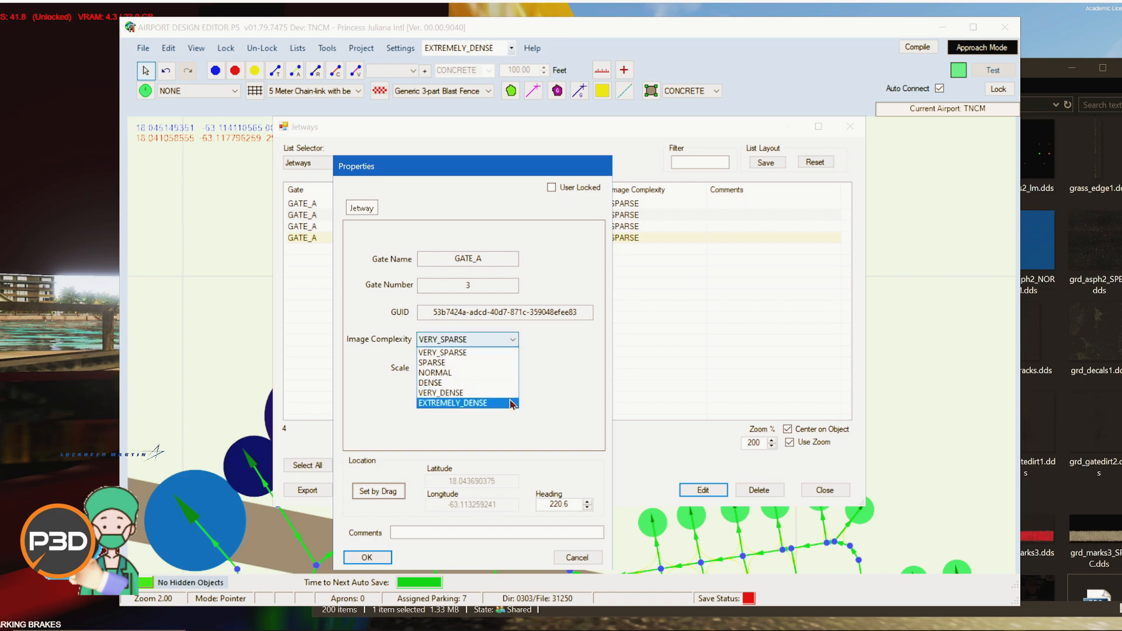
left_click(583, 409)
left_click(598, 564)
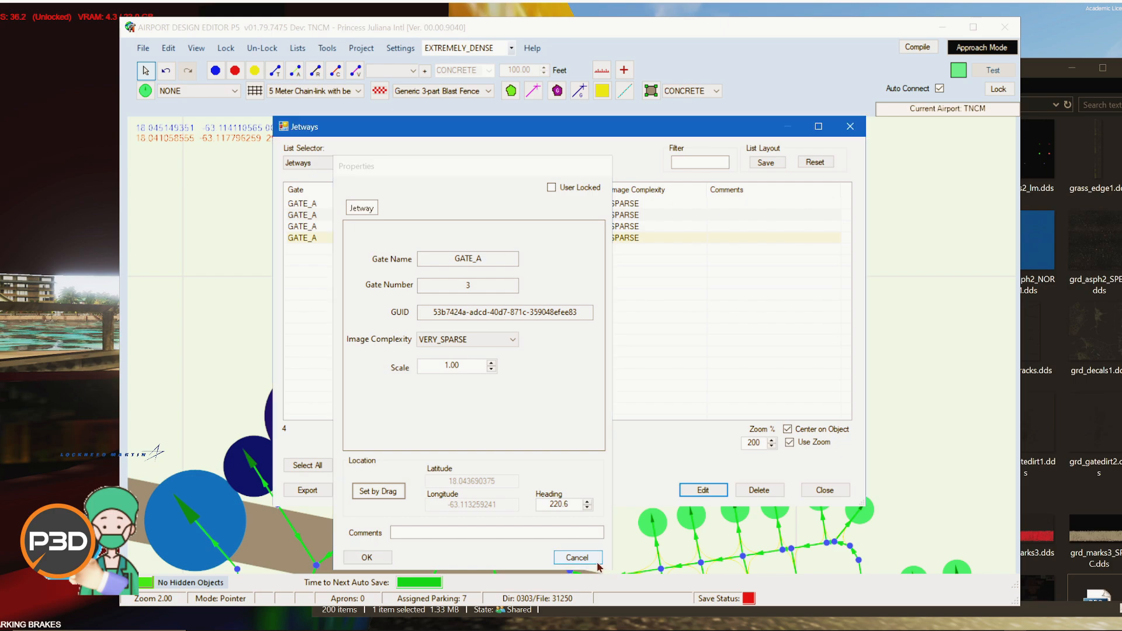
left_click(825, 490)
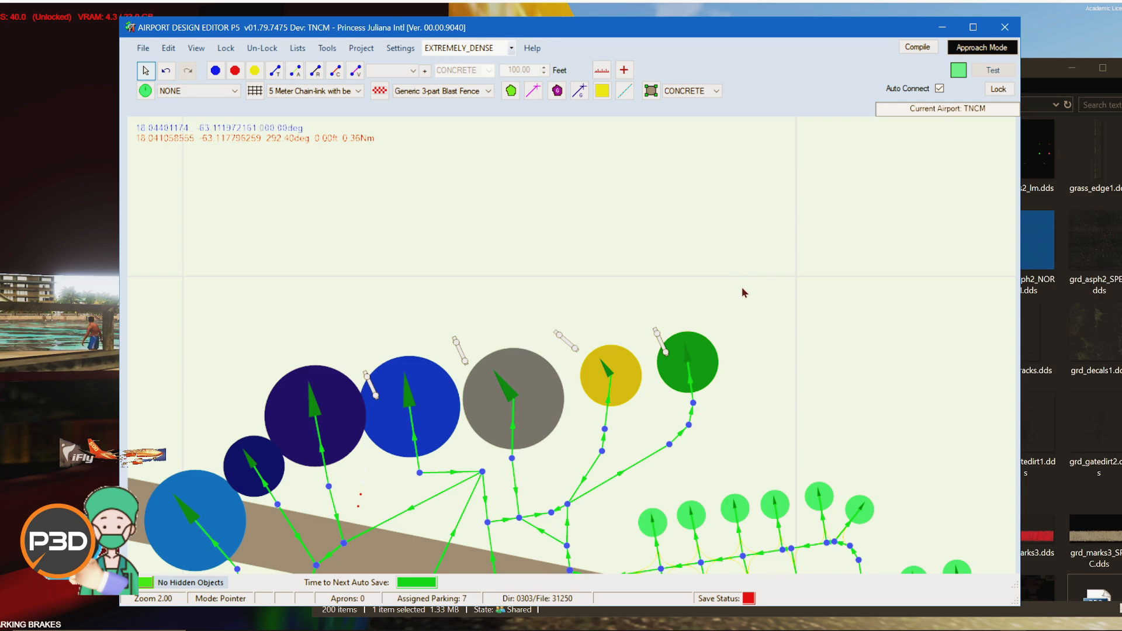
Step: Check the airport's scenery objects list and taxi signs list, closing each
scroll(872, 297, "down", 1)
scroll(871, 298, "down", 1)
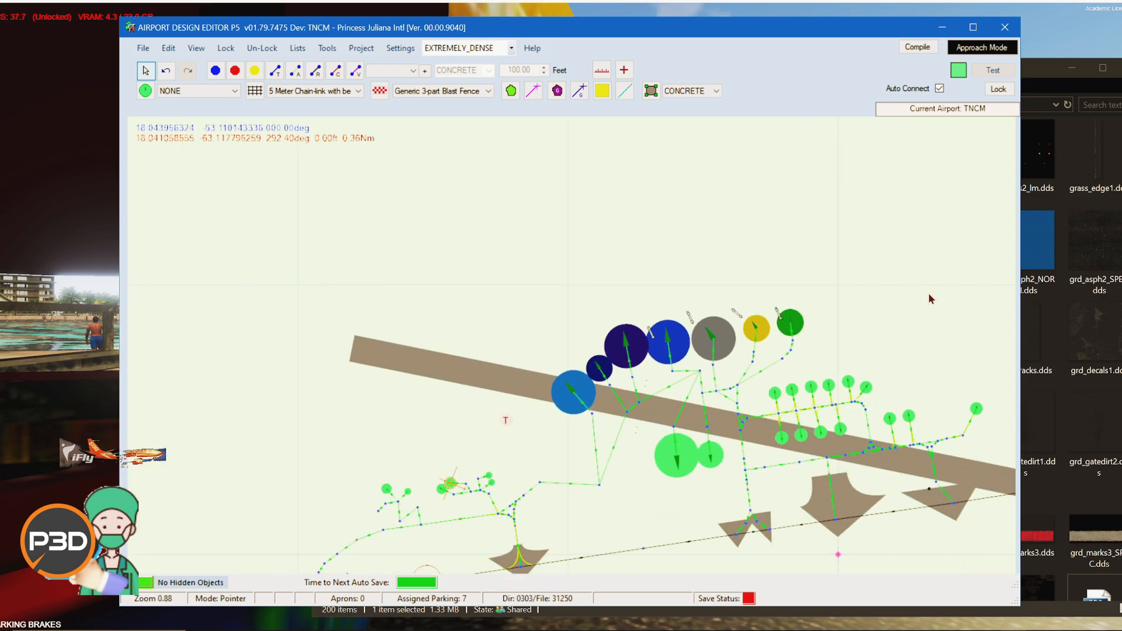
scroll(747, 202, "down", 1)
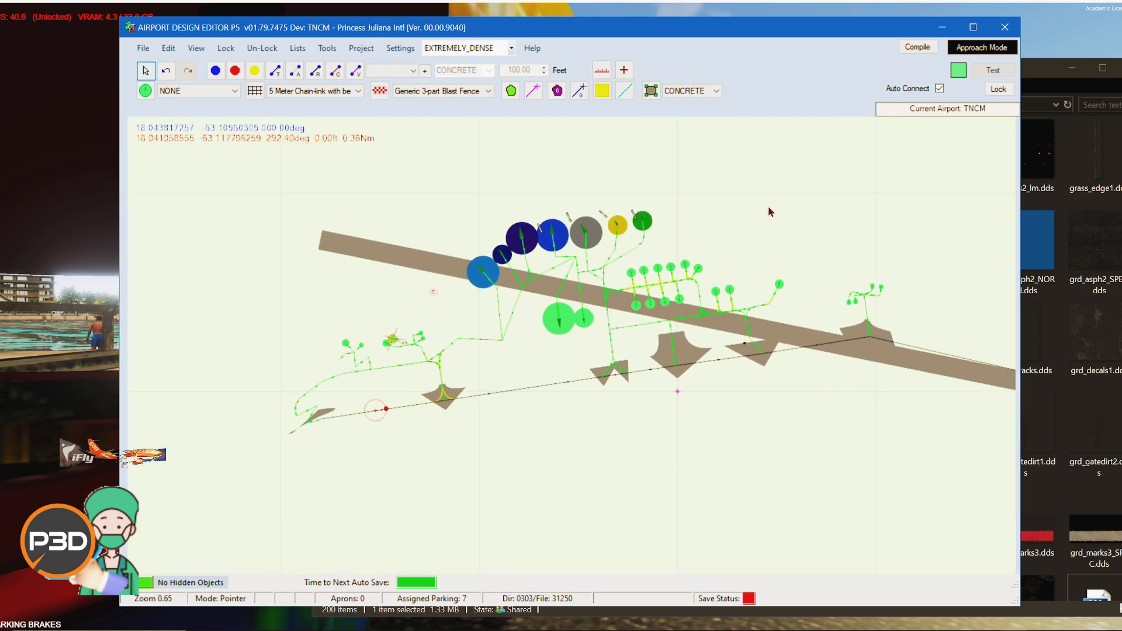
left_click_drag(768, 206, 641, 248)
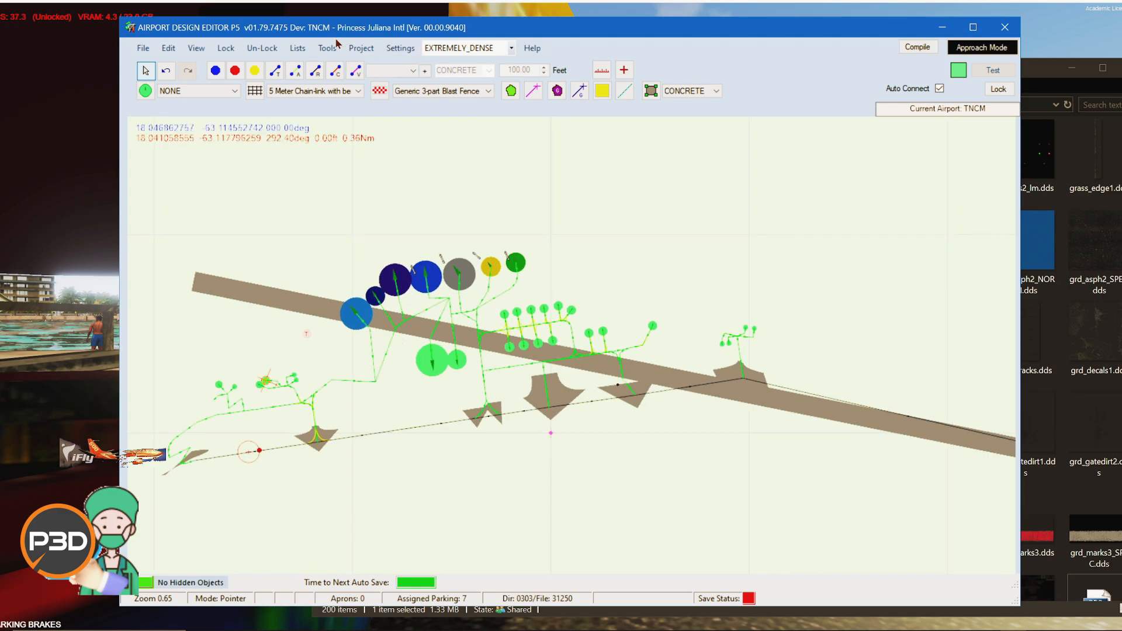
left_click(321, 50)
mouse_move(298, 49)
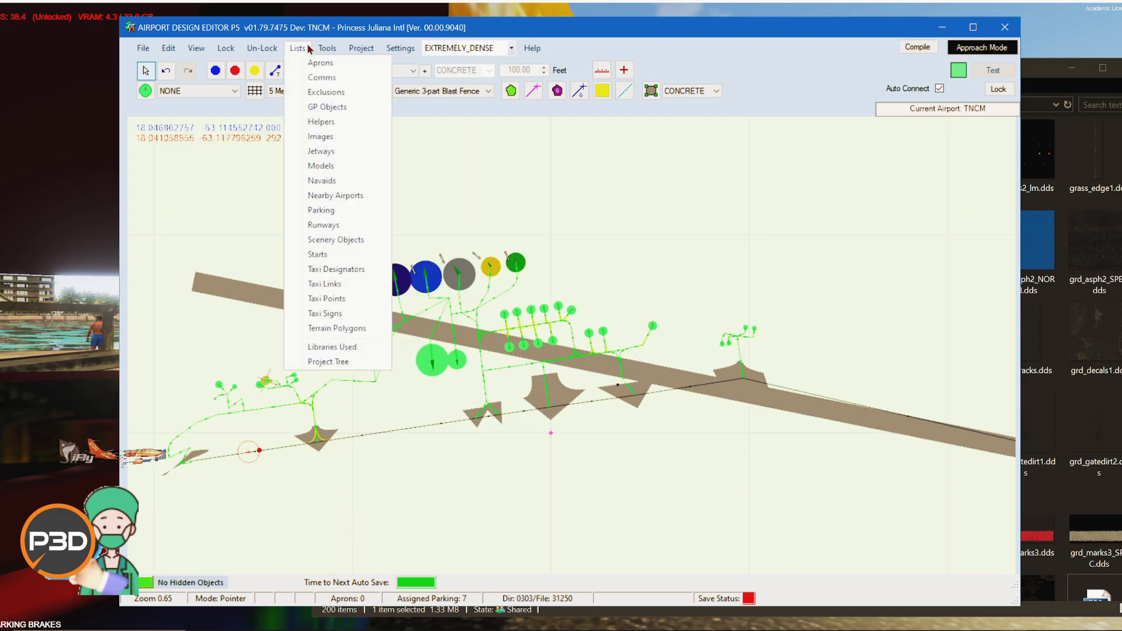
left_click(334, 244)
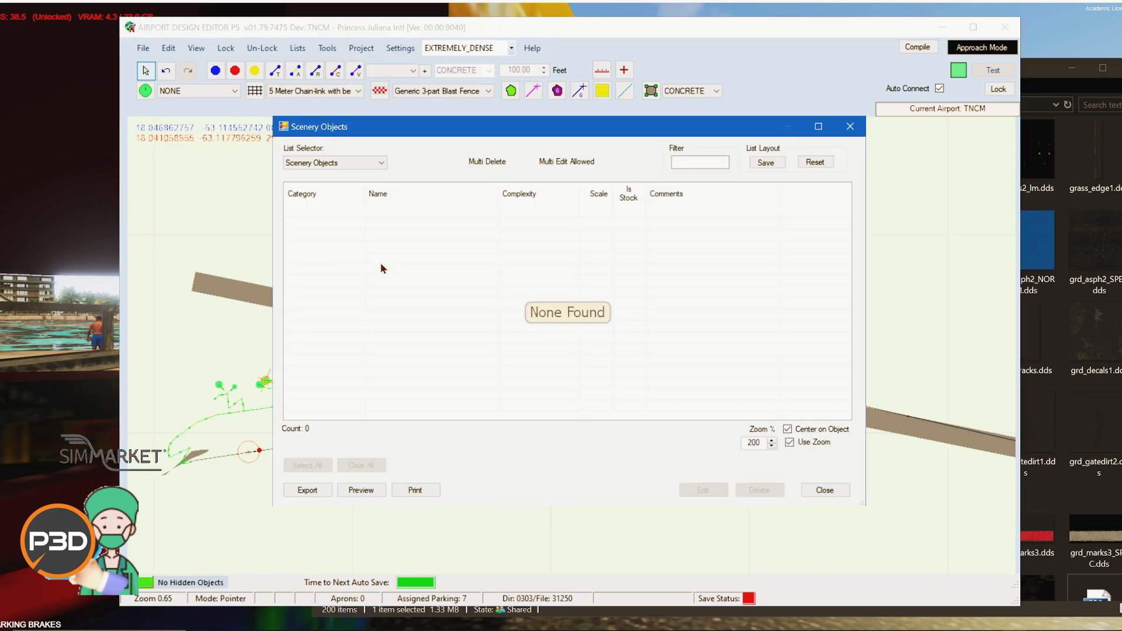
left_click(822, 494)
left_click(298, 48)
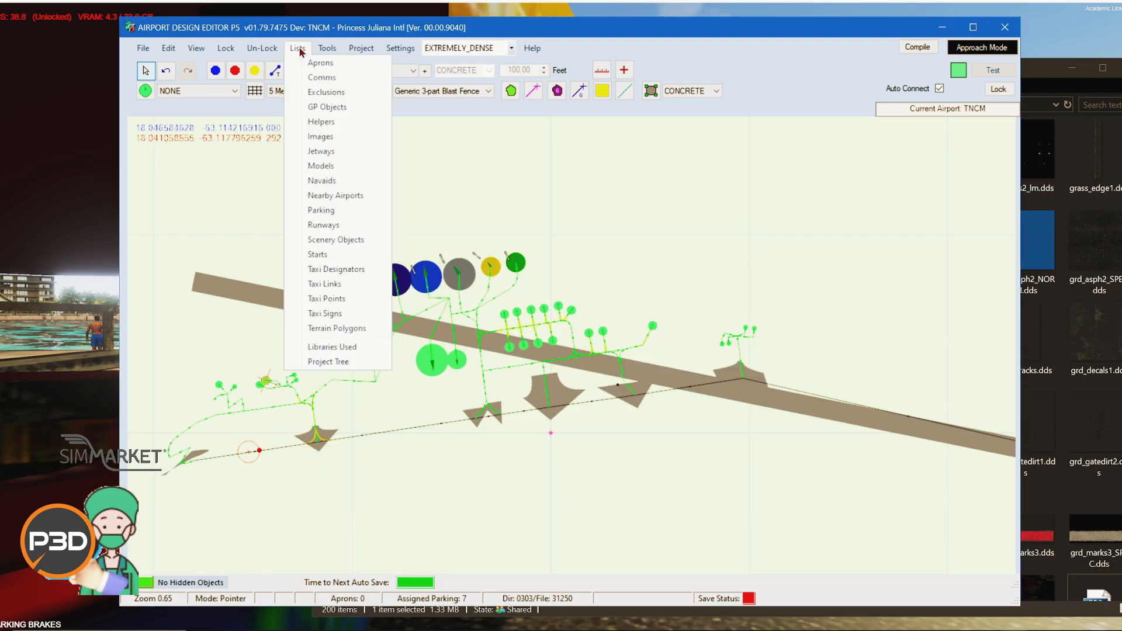
left_click(337, 317)
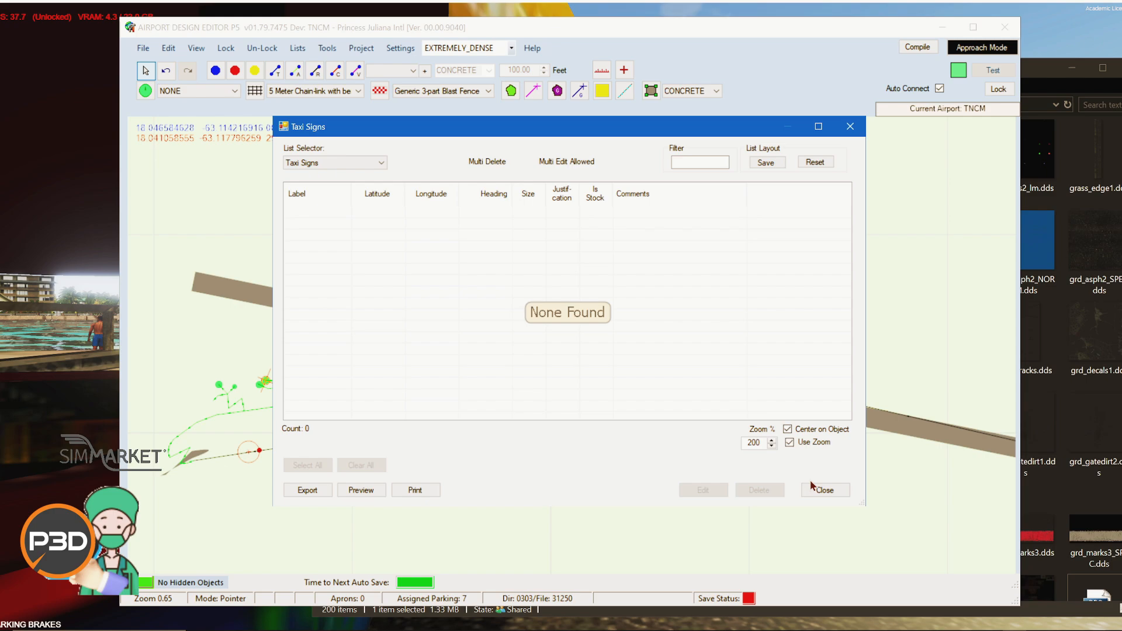
left_click(813, 489)
scroll(754, 444, "down", 3)
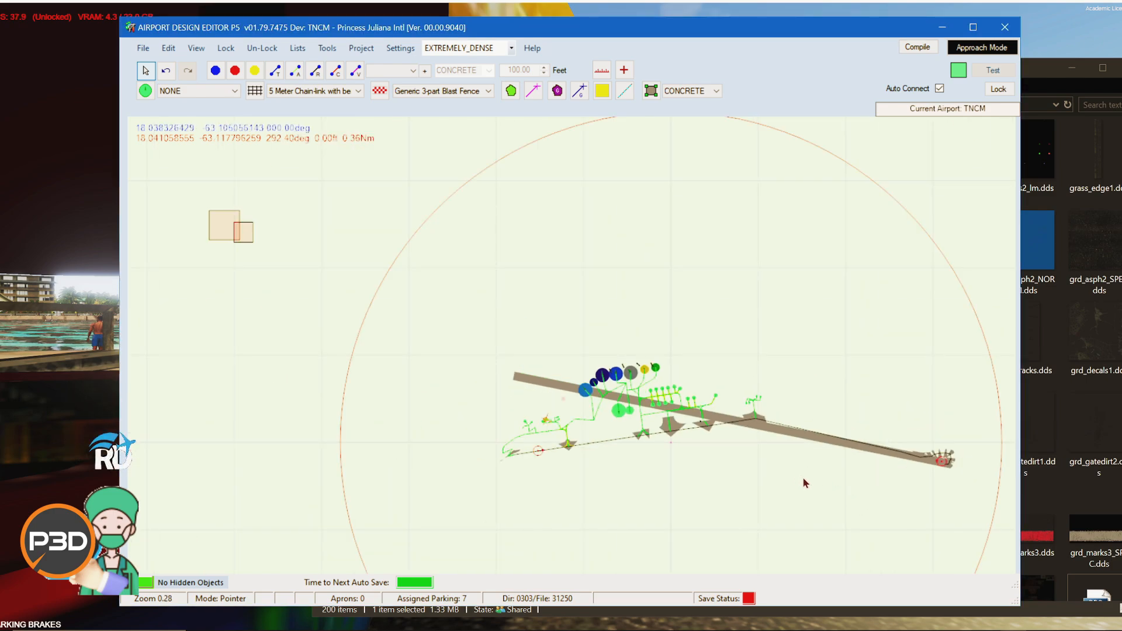
left_click_drag(804, 479, 675, 413)
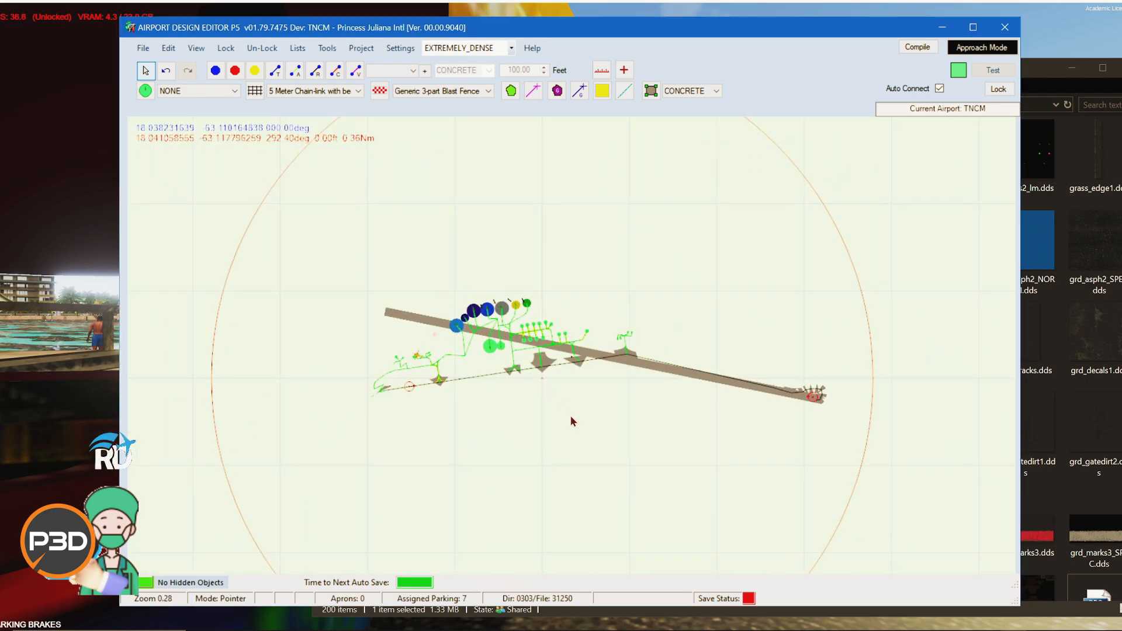
scroll(572, 418, "up", 5)
left_click_drag(576, 396, 533, 463)
scroll(533, 463, "down", 1)
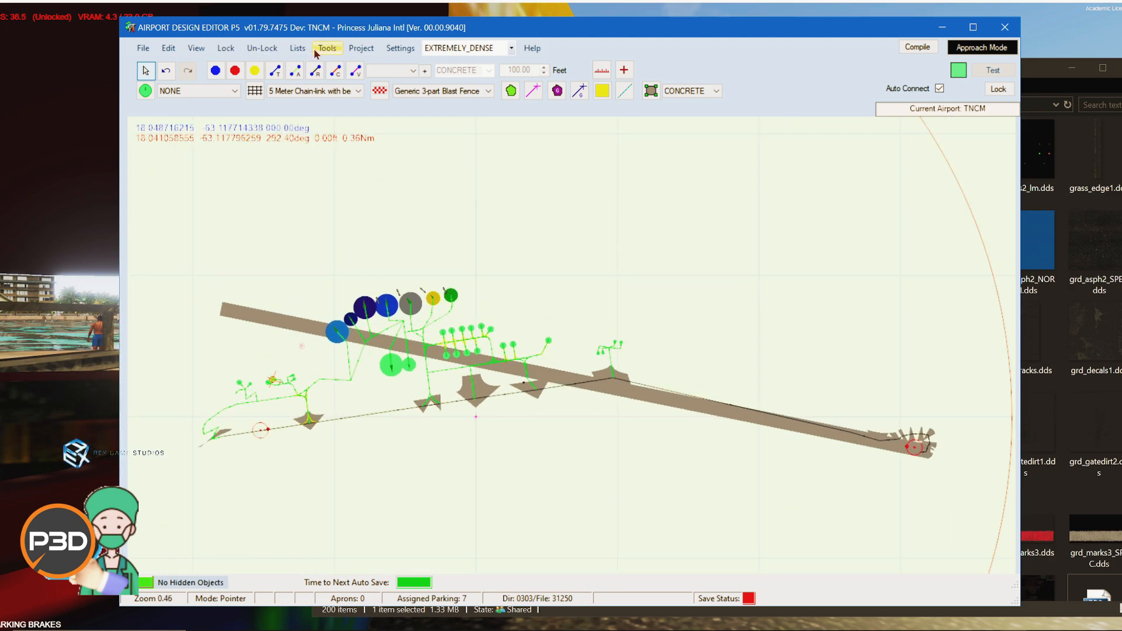
Step: Close Airport Design Editor
mouse_move(769, 451)
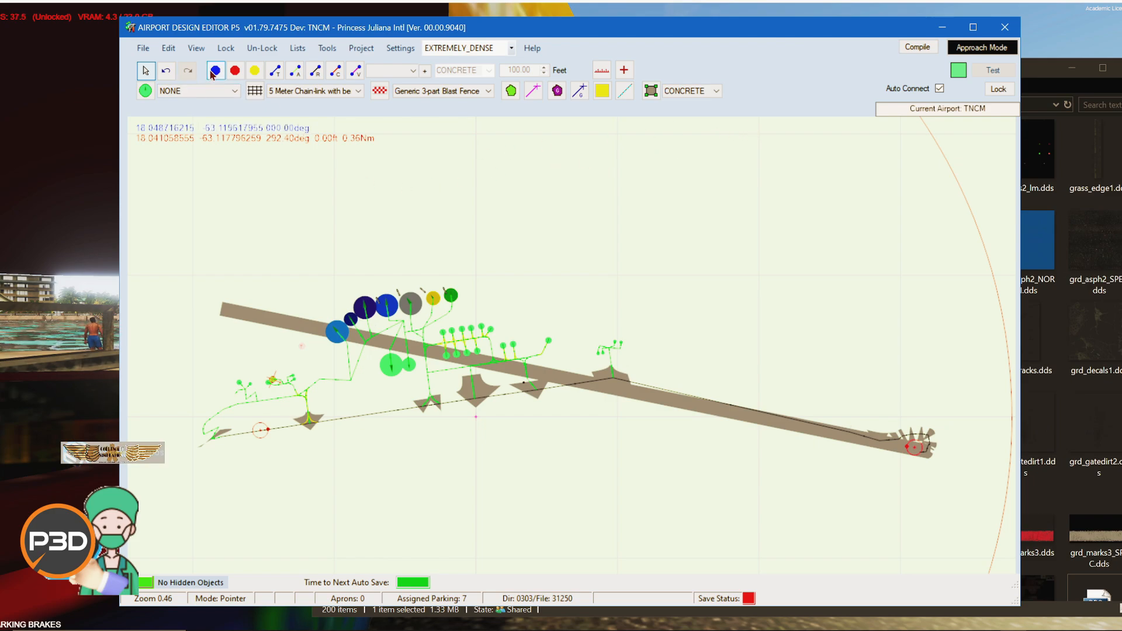
left_click(142, 48)
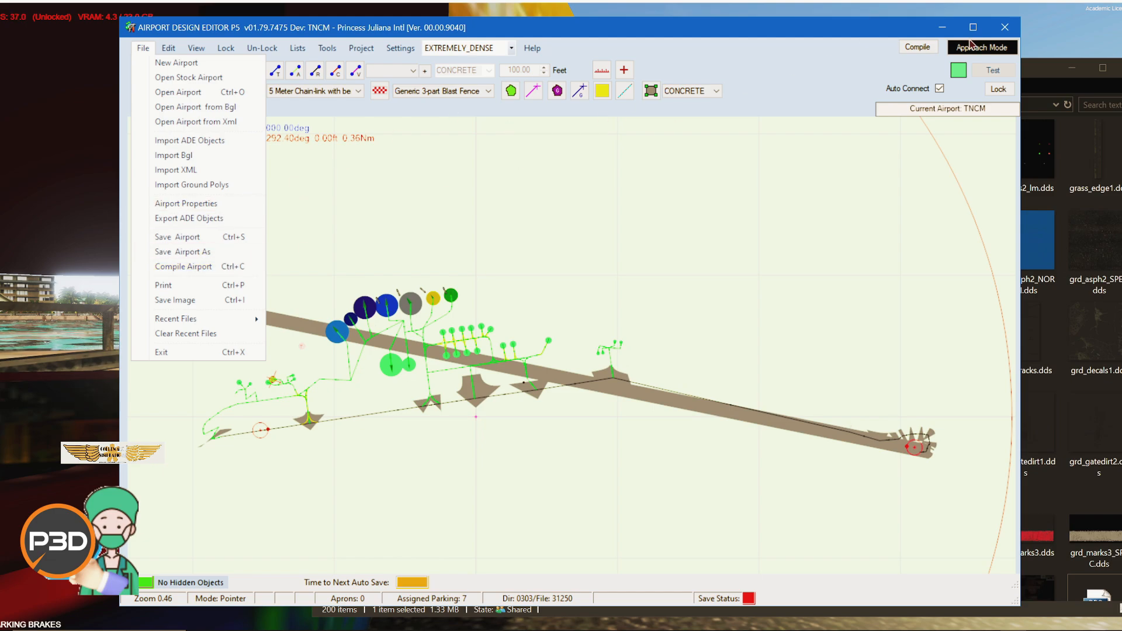
left_click(1005, 27)
Step: Browse up to the FlyTampa-StMaarten folder, open its scenery folder and select TNCM_ADEP4_FLYTAMPA.bgl
left_click(600, 363)
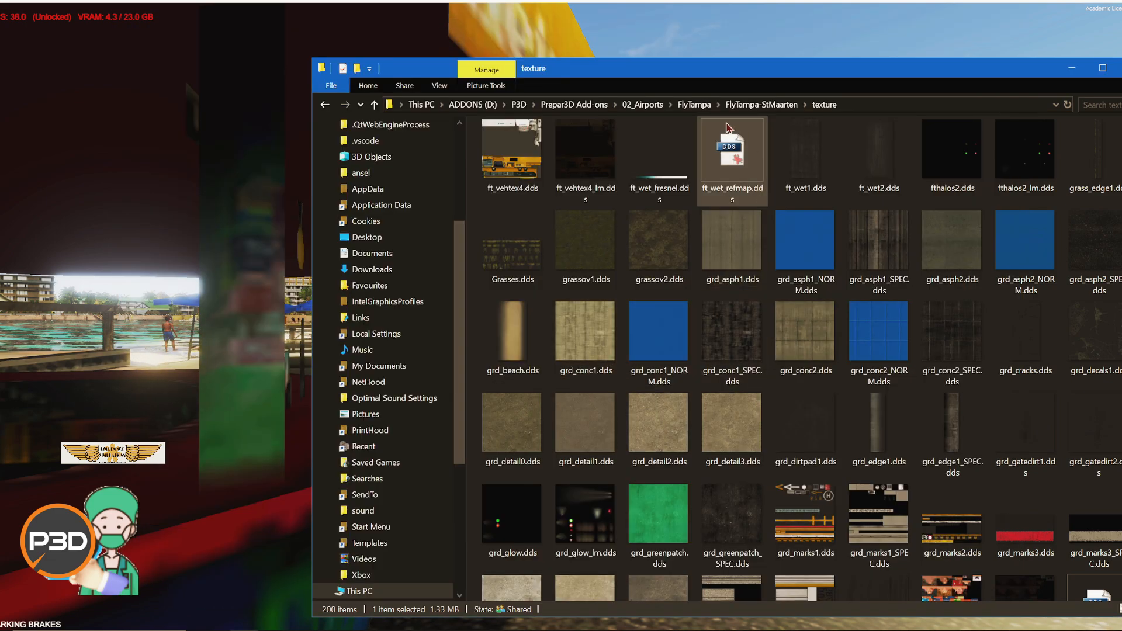
left_click(761, 105)
left_click(555, 190)
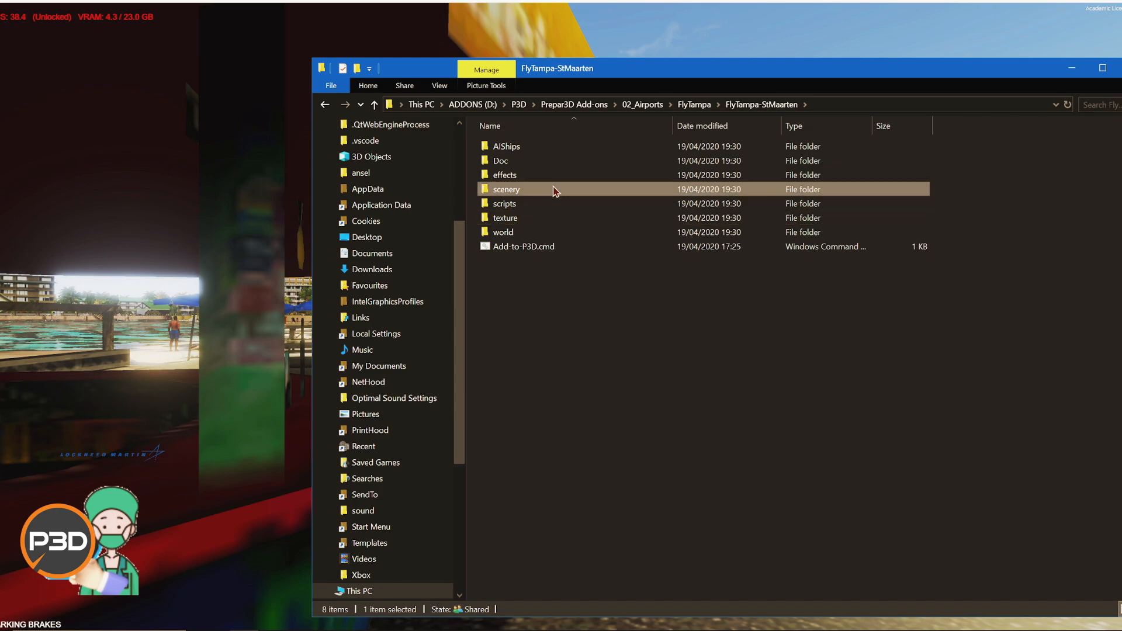
double_click(555, 190)
left_click(504, 262)
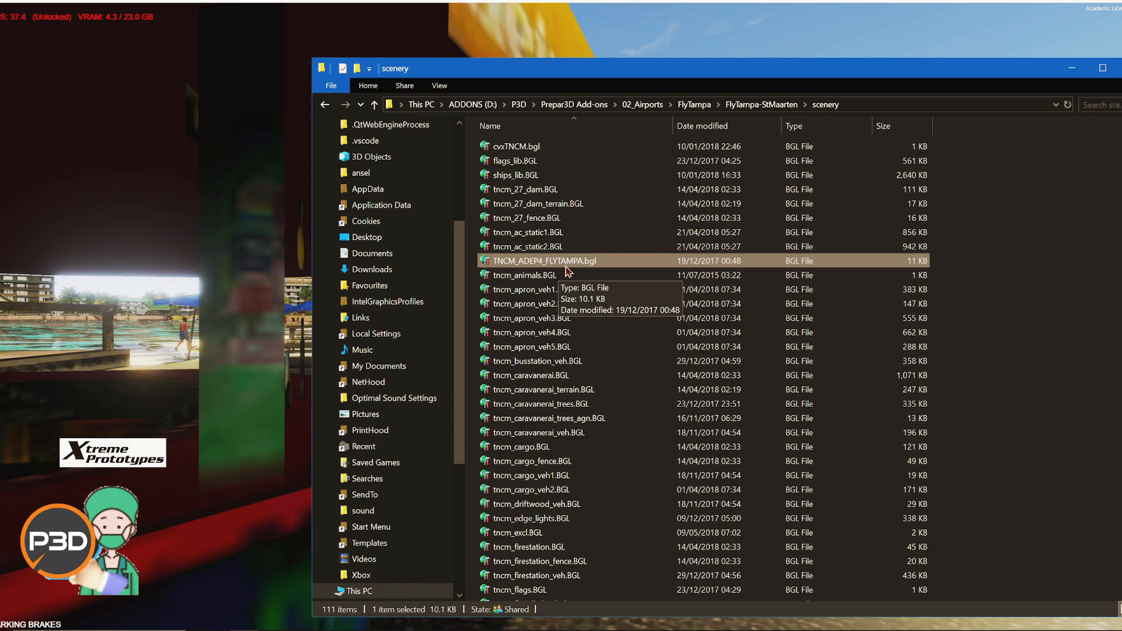
Step: Open tncm_floodlights_dyn.bgl with ModelConverterX, then close ModelConverterX and the scenery folder window
left_click_drag(667, 72, 526, 46)
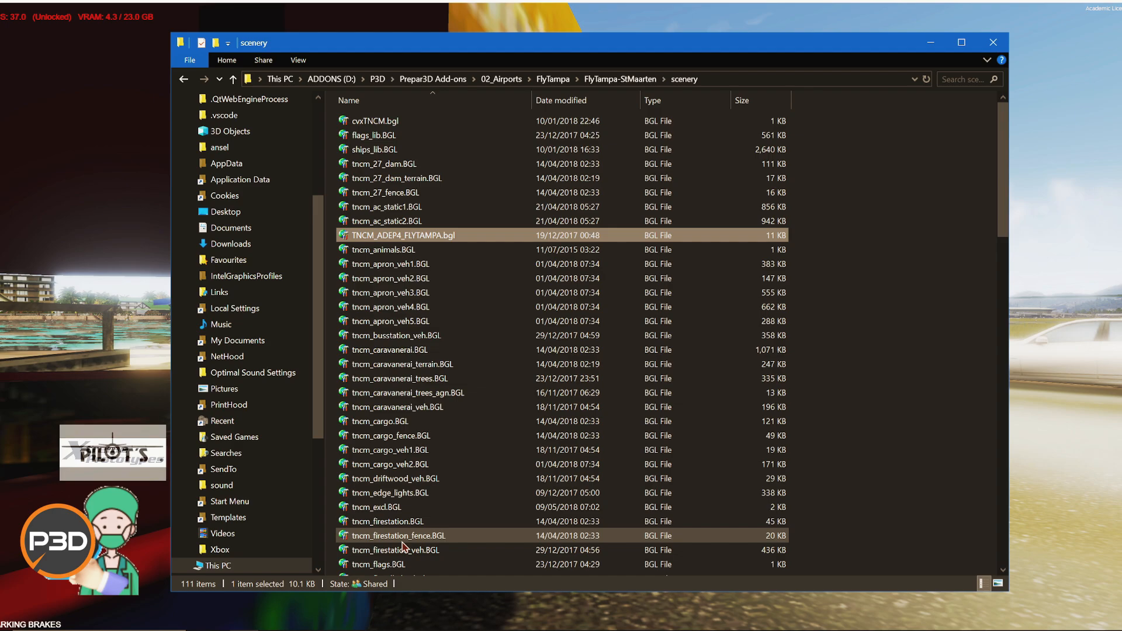
scroll(490, 490, "down", 5)
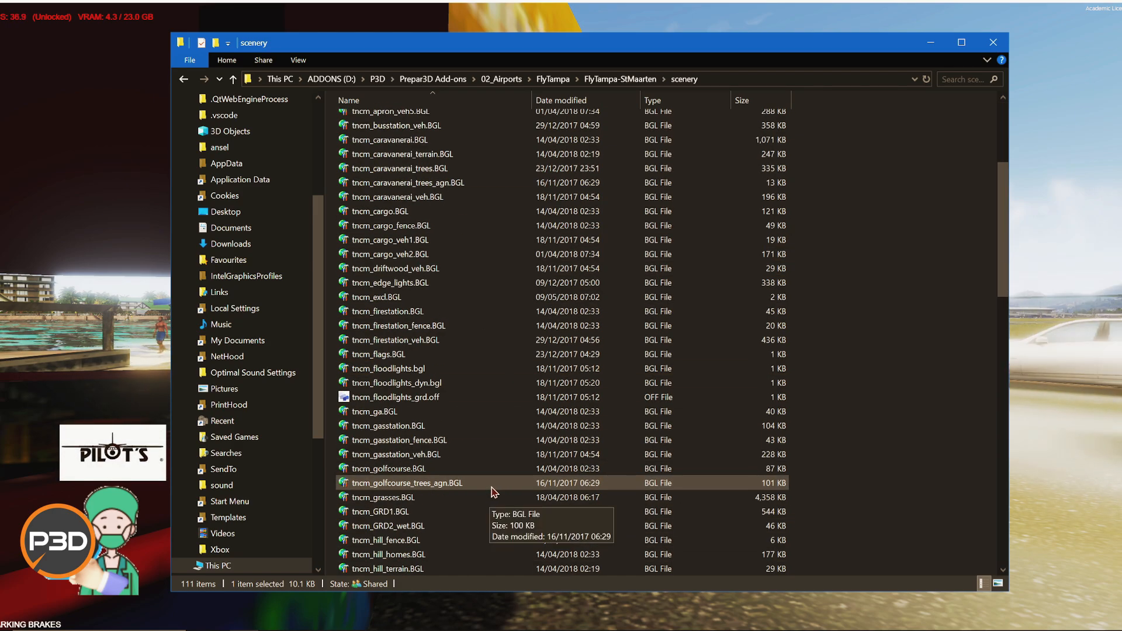
right_click(495, 385)
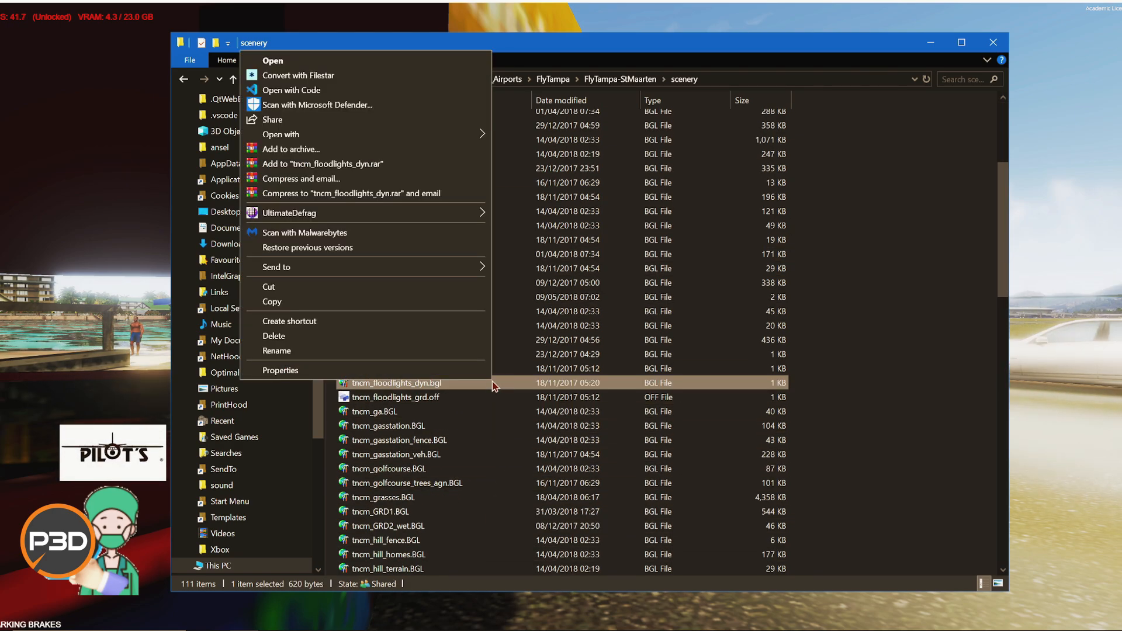
mouse_move(427, 138)
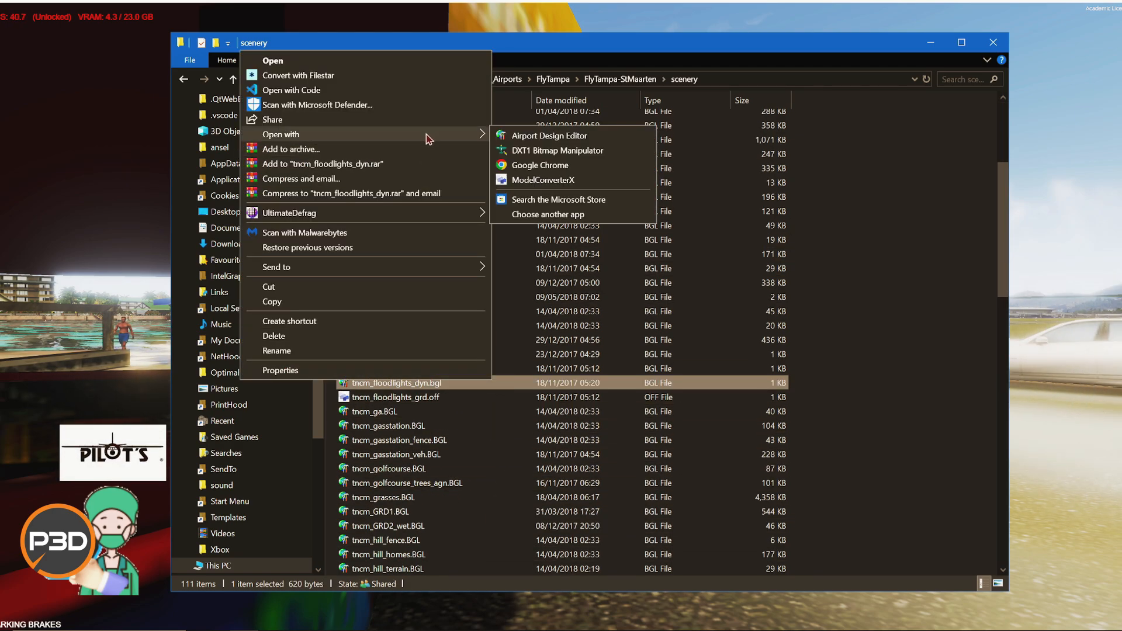
left_click(520, 181)
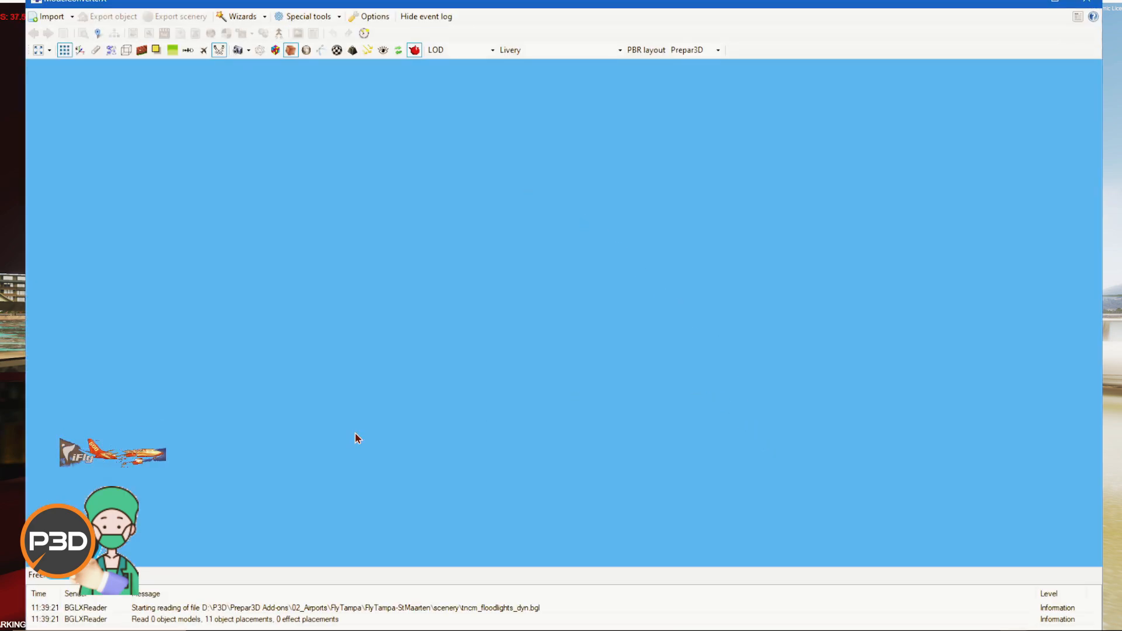
left_click(1081, 6)
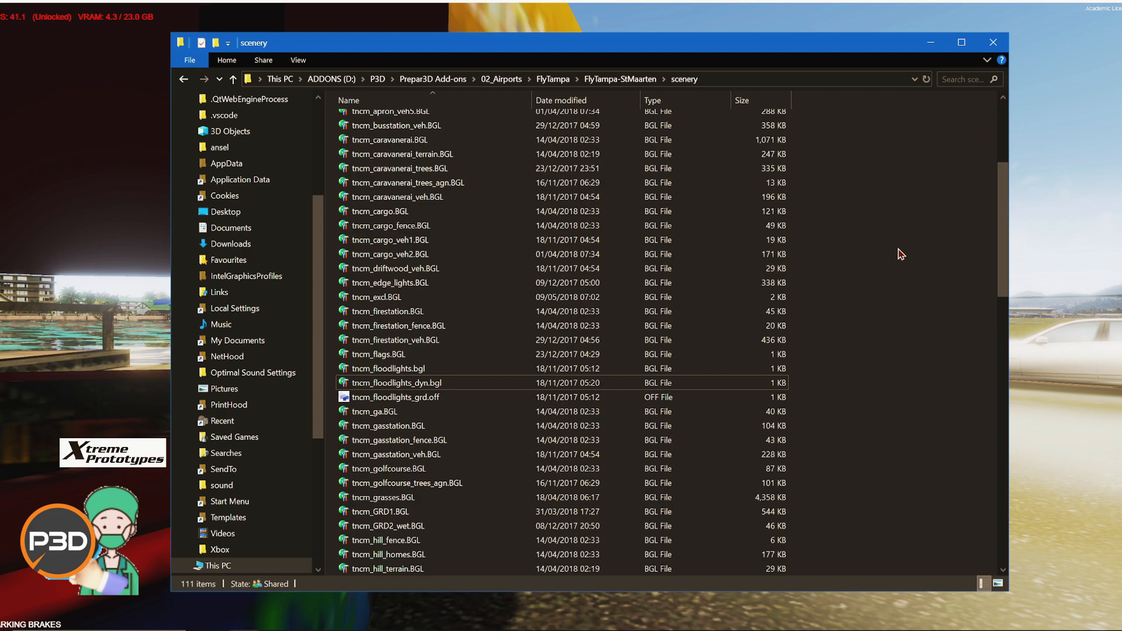
left_click(993, 42)
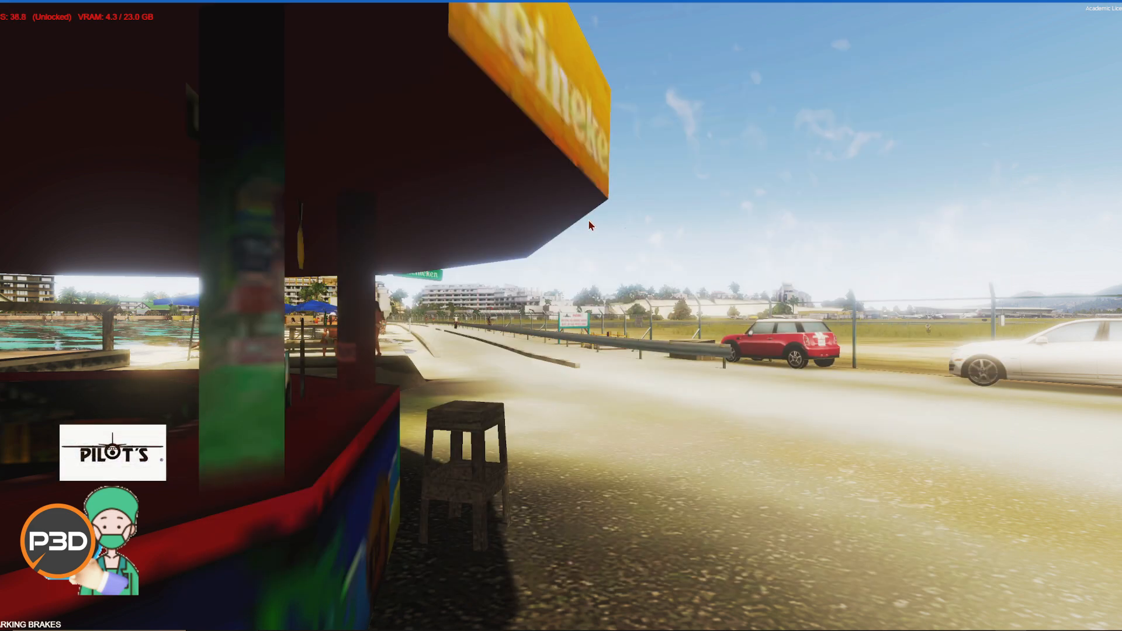
Step: Switch Prepar3D into SimDirector from its Tools menu, agreeing to exit the current scenario
key("alt")
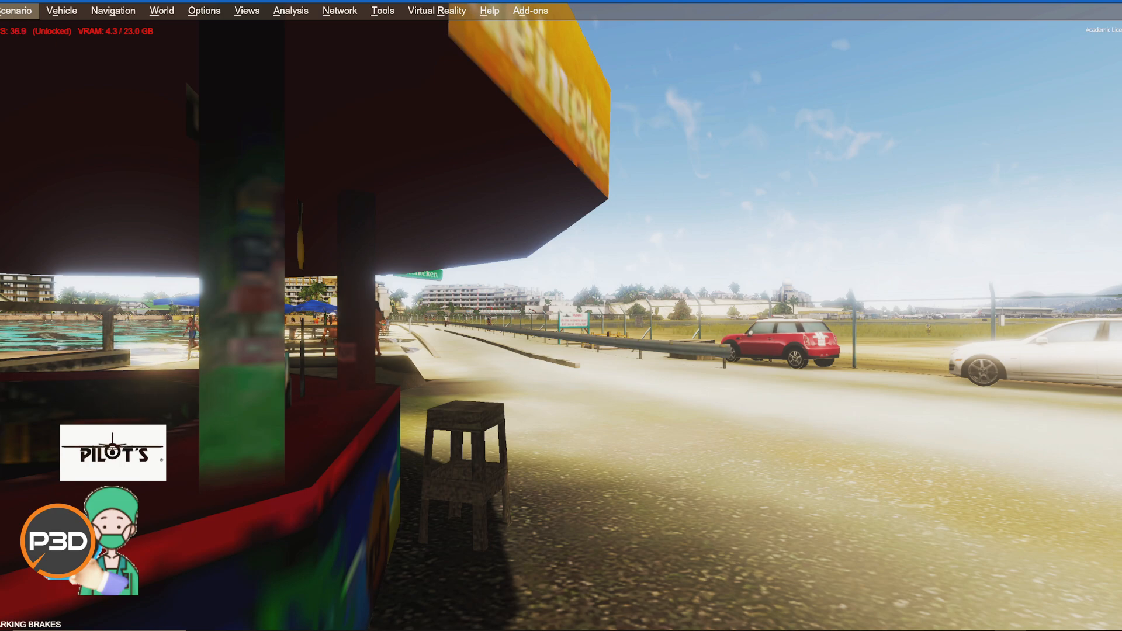
left_click(216, 16)
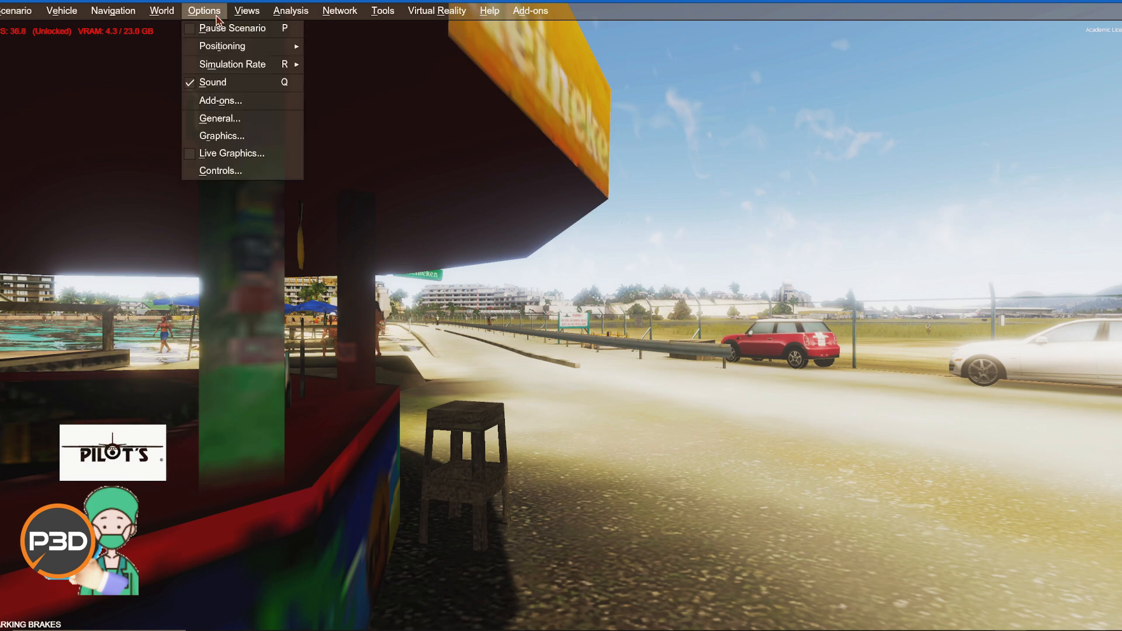
mouse_move(261, 14)
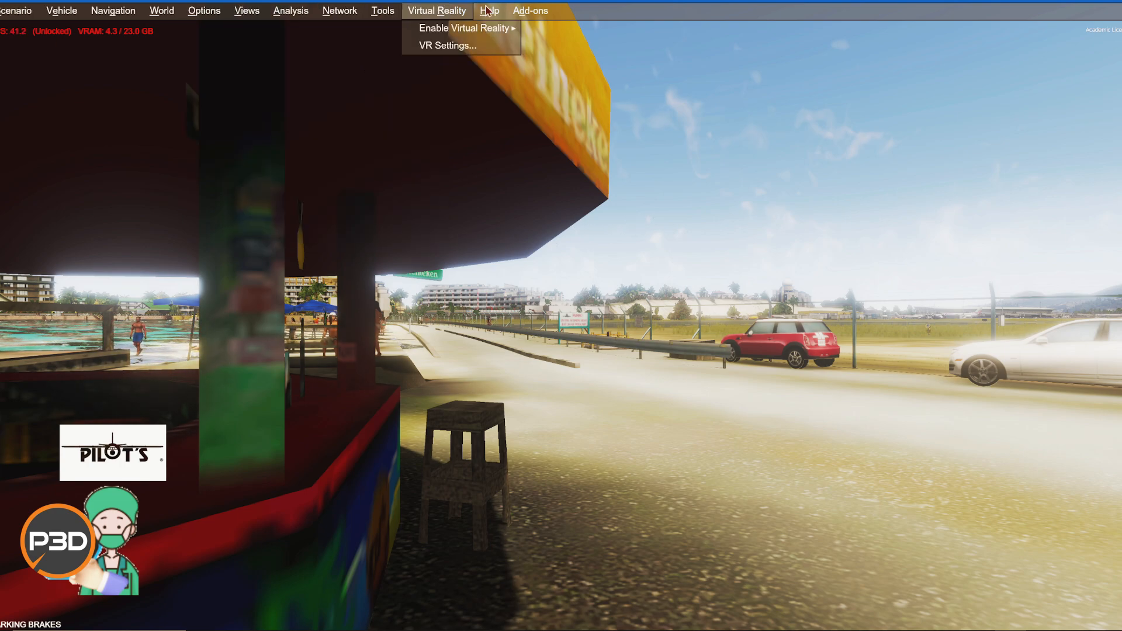
mouse_move(124, 17)
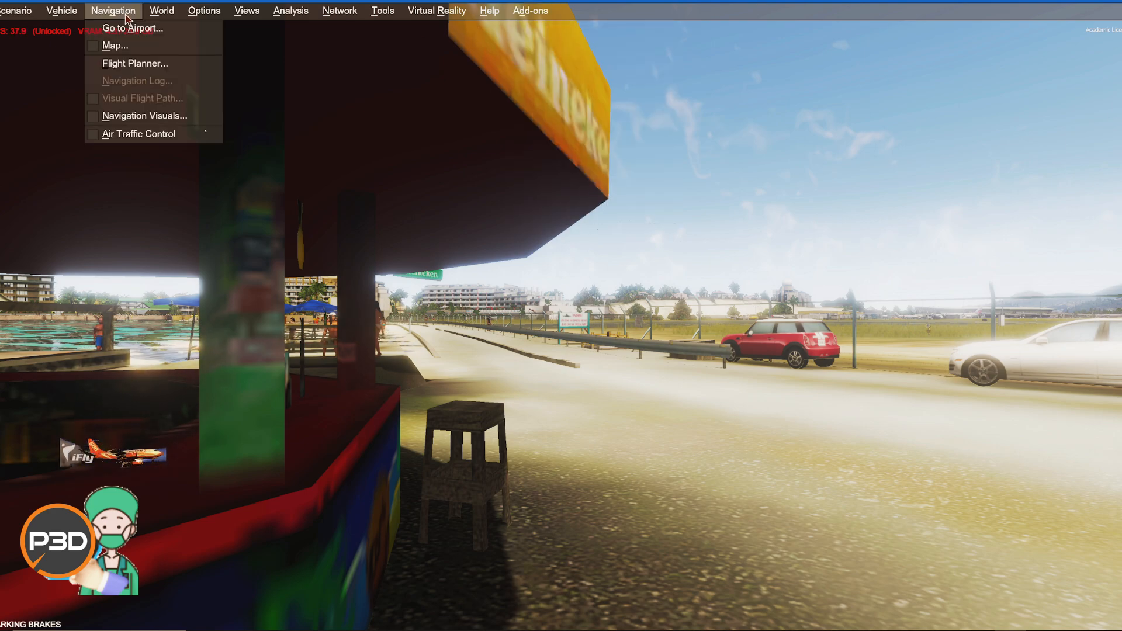
mouse_move(392, 18)
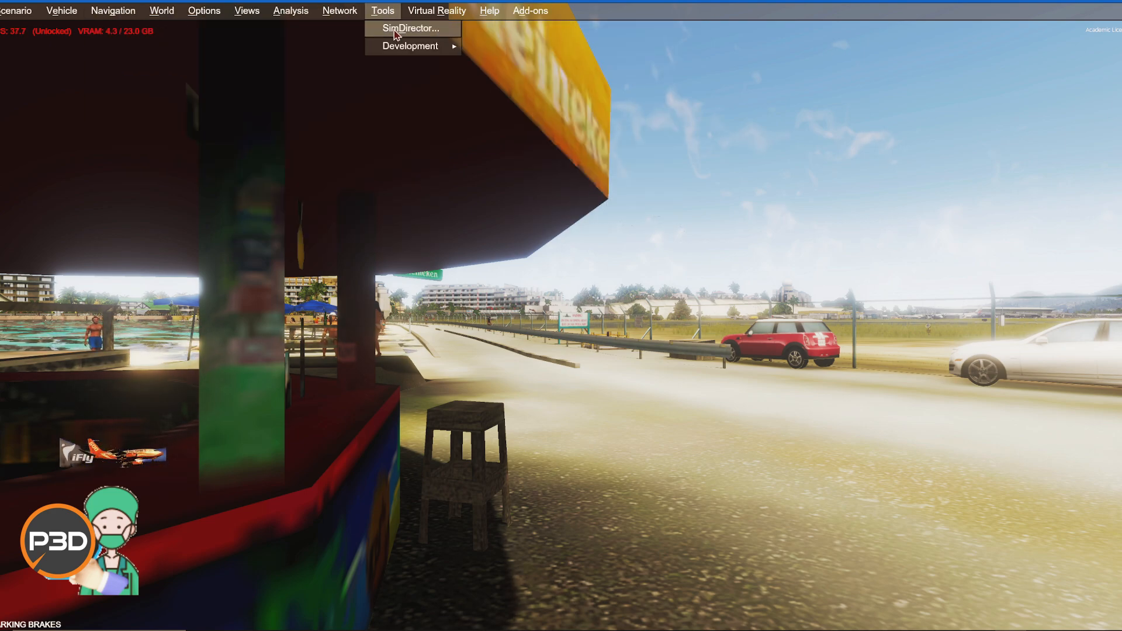
left_click(412, 30)
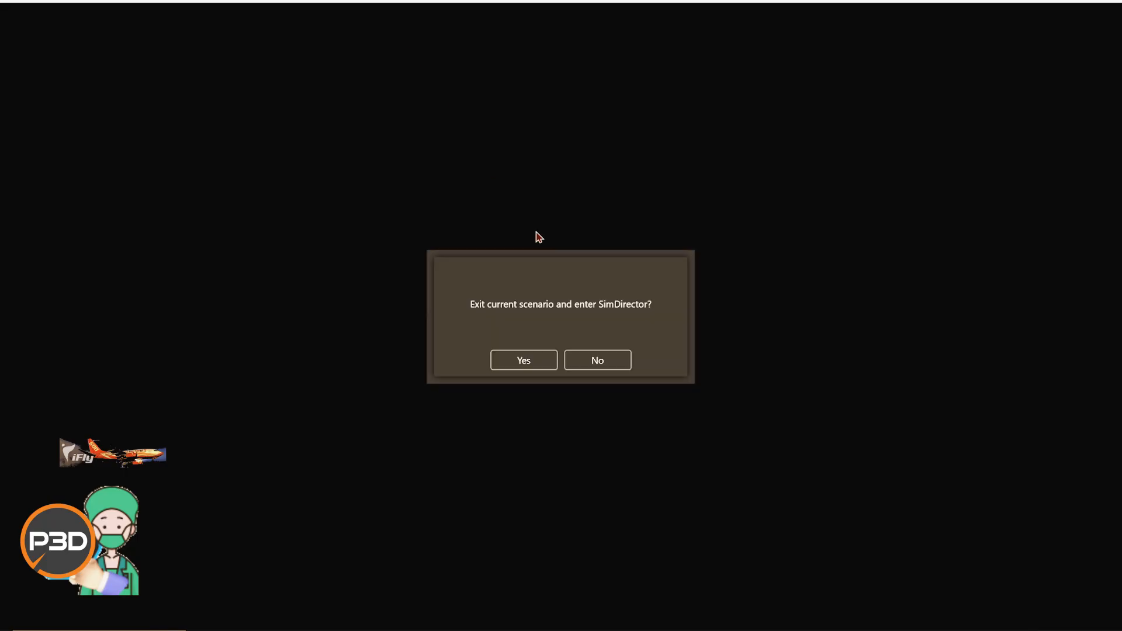
left_click(549, 365)
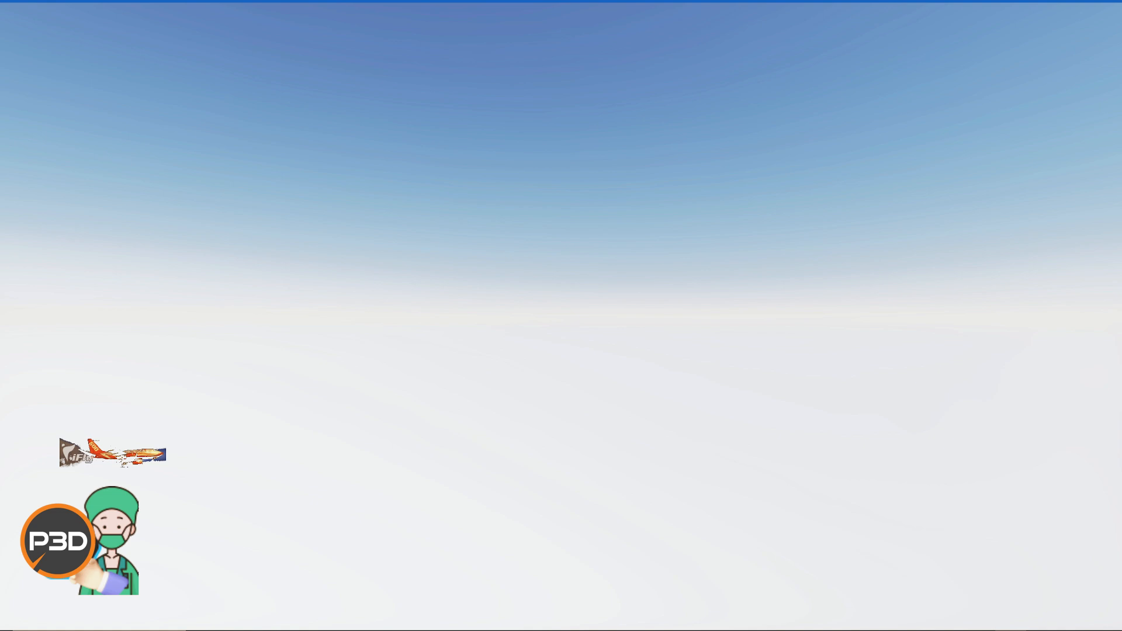
Step: Open File Explorer and browse to C:\ProgramData\Lockheed Martin, selecting the Prepar3D v5 folder
key("super+e")
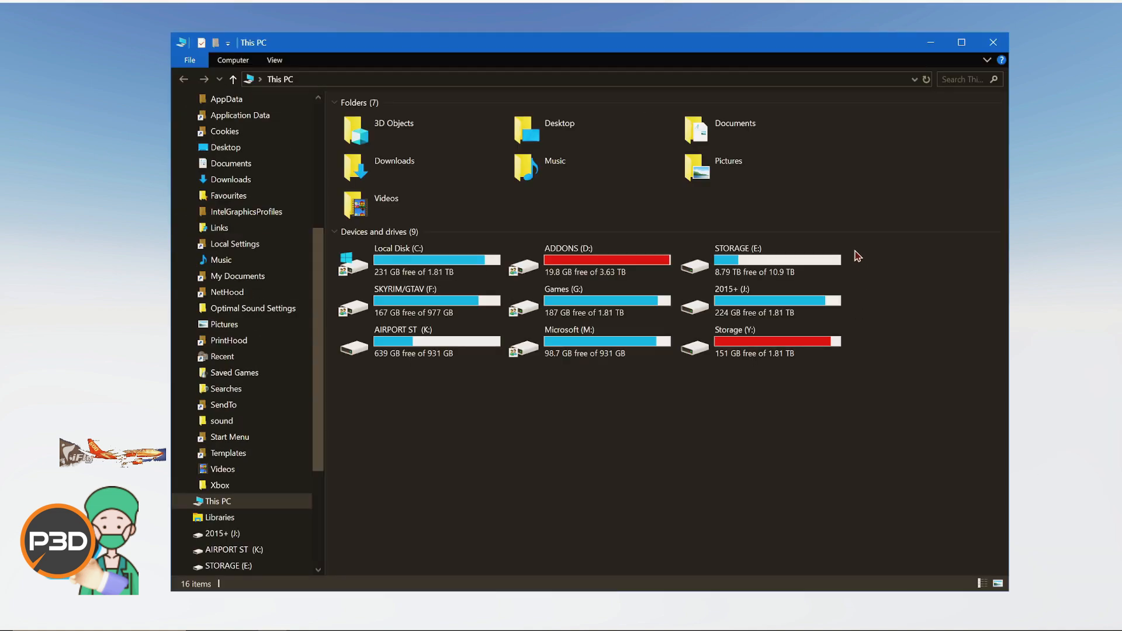
left_click(421, 258)
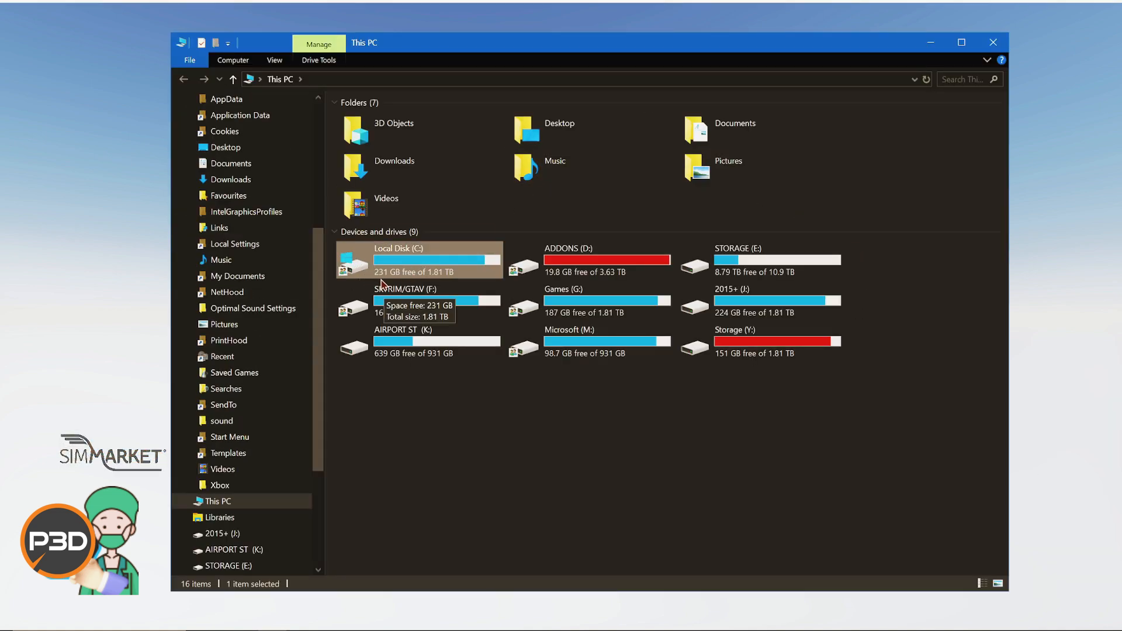
double_click(451, 272)
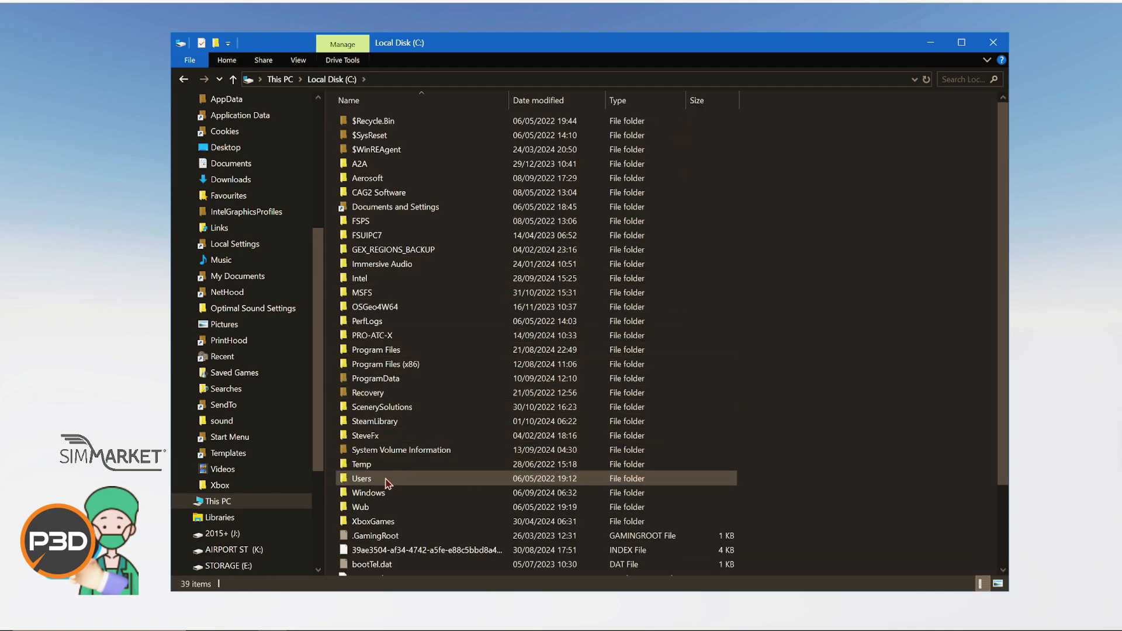
double_click(387, 379)
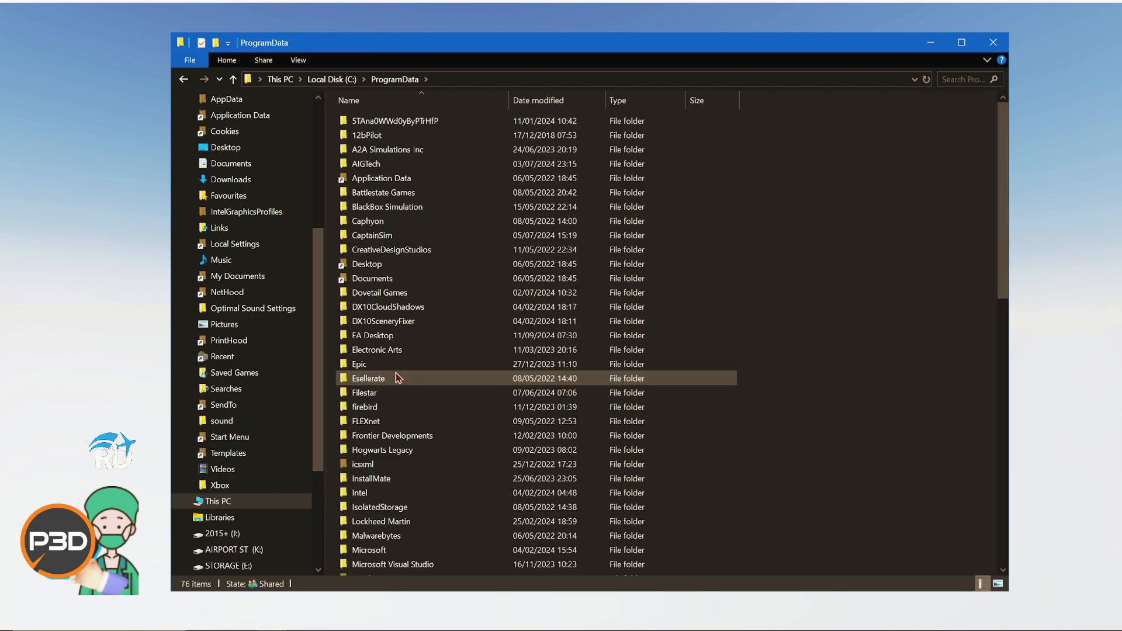
scroll(407, 451, "down", 4)
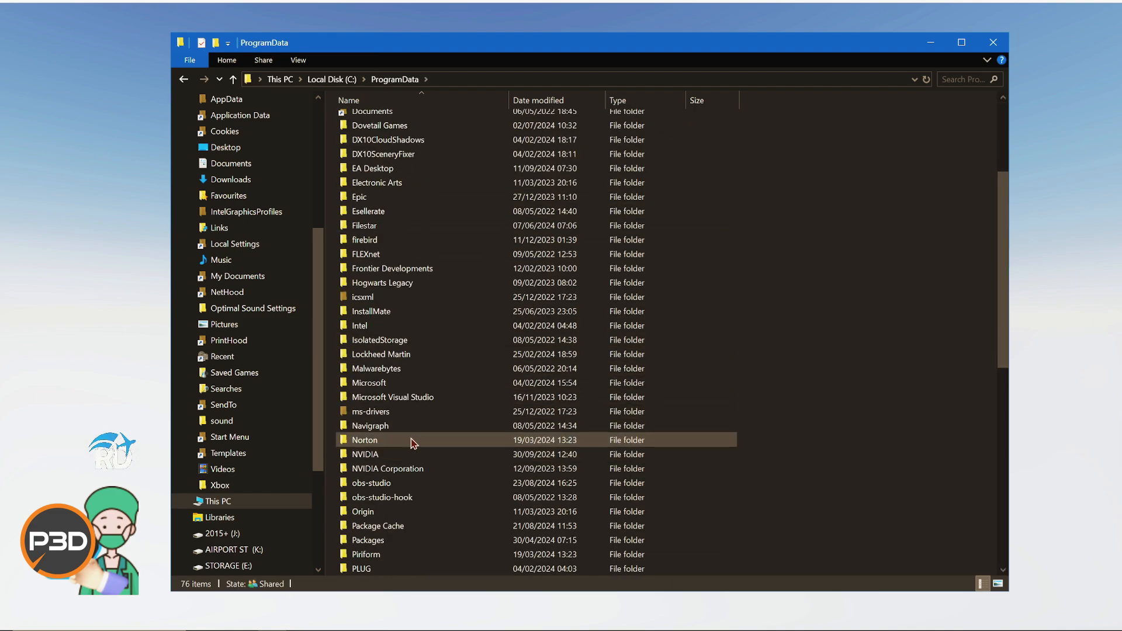
double_click(406, 354)
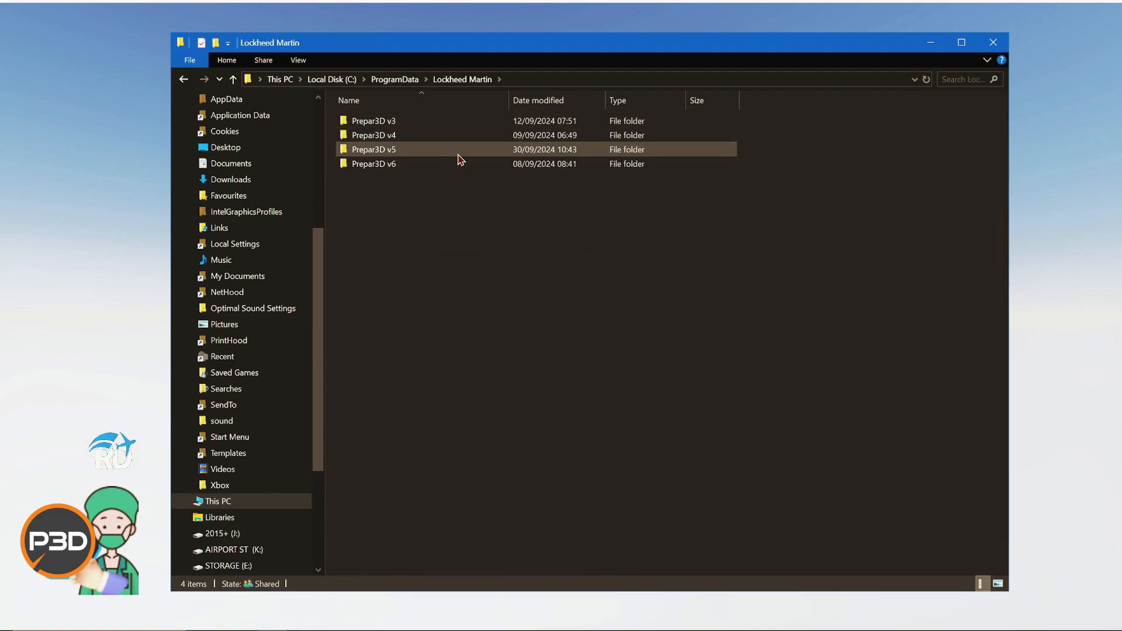
left_click(458, 154)
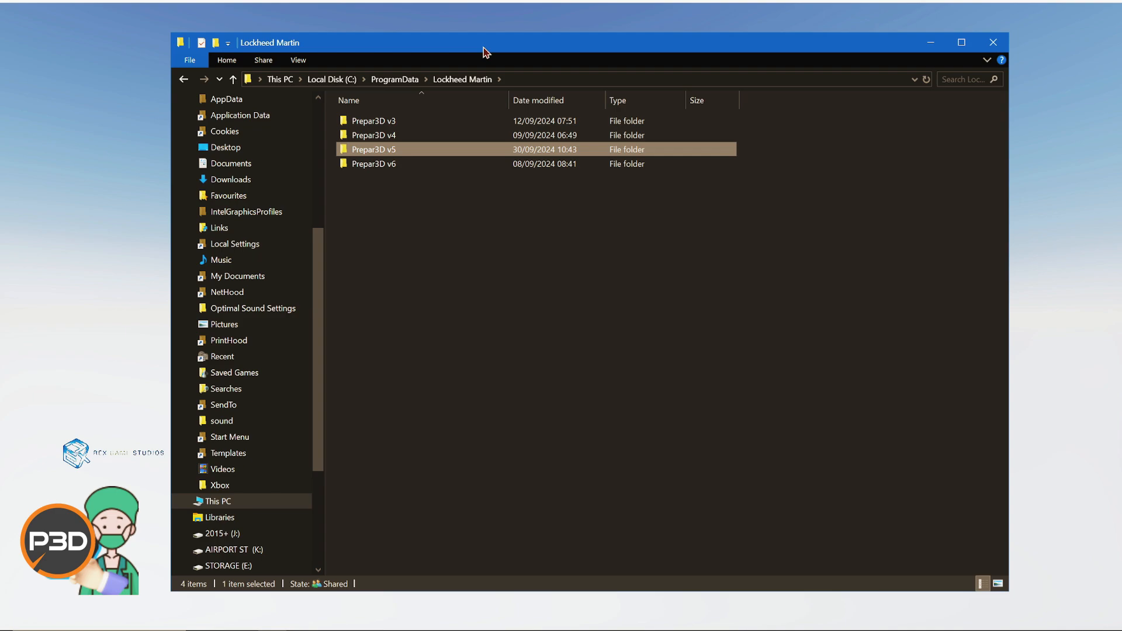
Step: Browse to C:\Program Files\Lockheed Martin and select the Prepar3D v5 folder
left_click(339, 79)
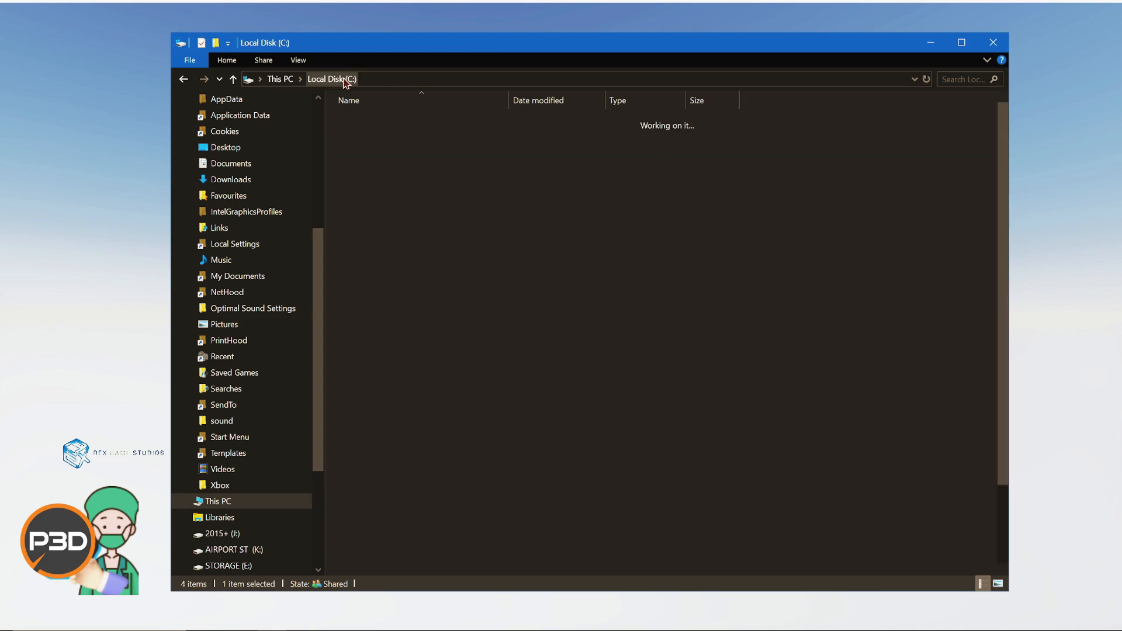
double_click(403, 350)
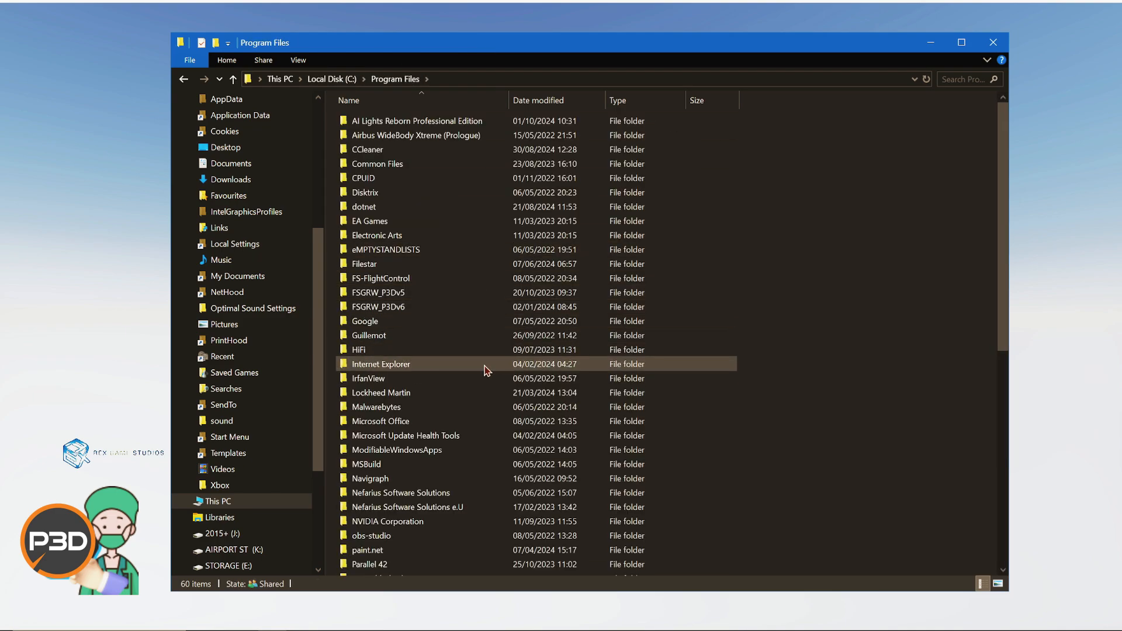
double_click(466, 391)
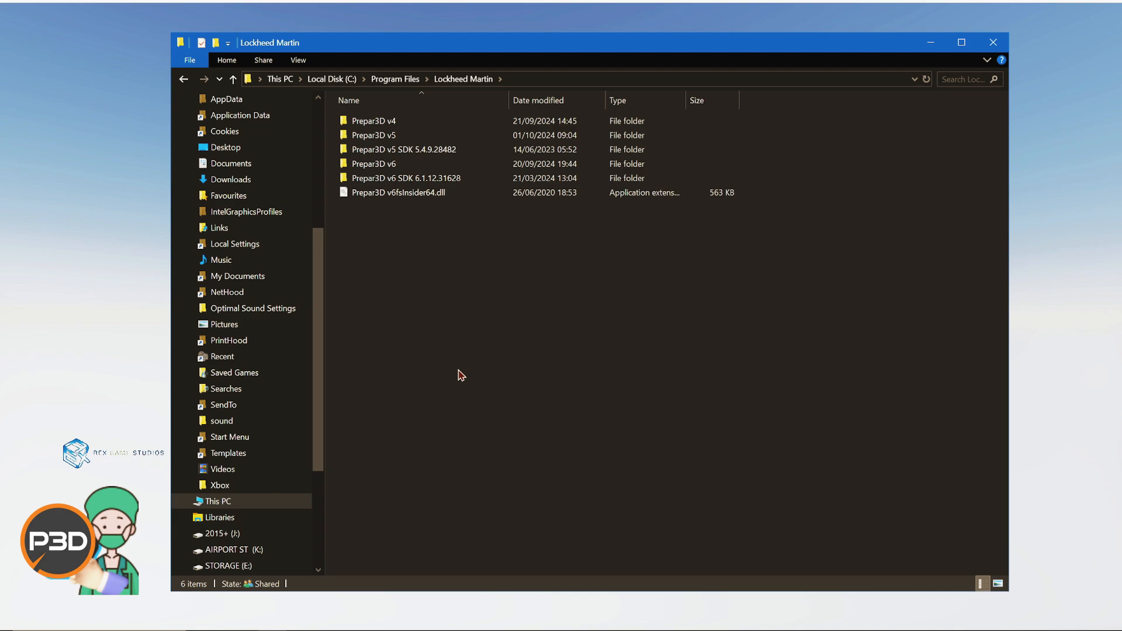
left_click(413, 137)
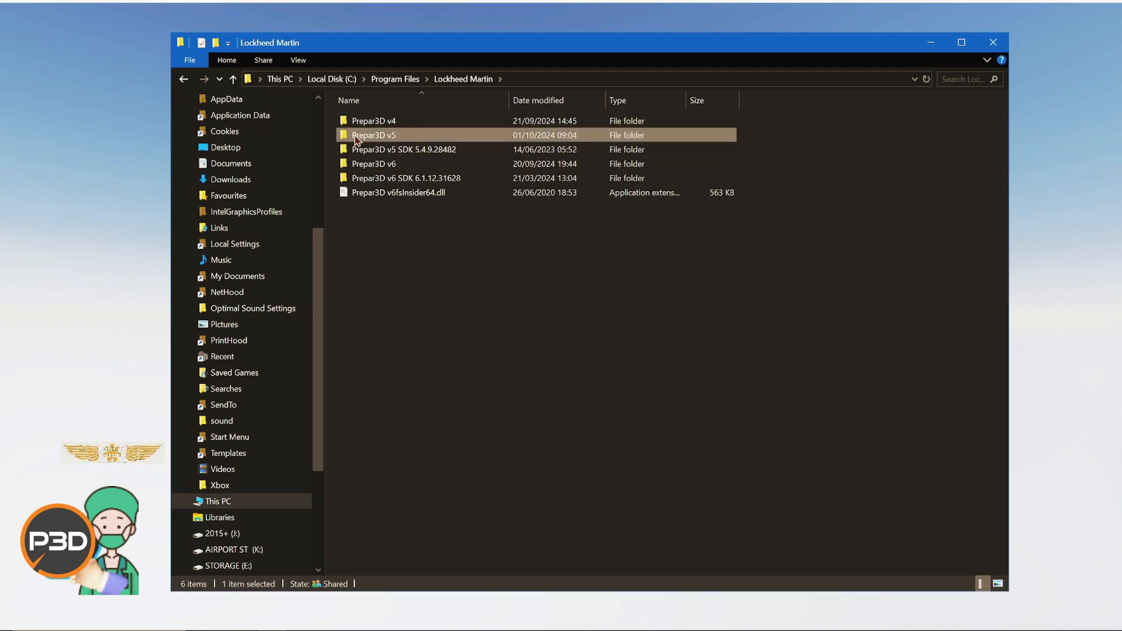
Step: Browse to the user profile's AppData folder on drive C, select Roaming, and return to This PC
left_click(343, 80)
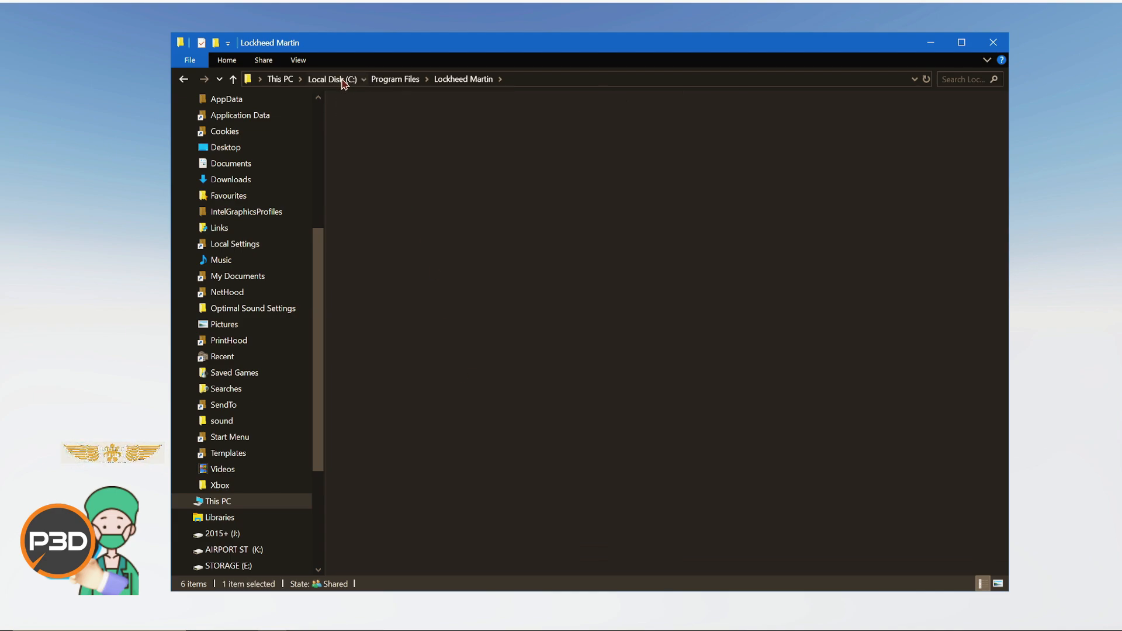
double_click(433, 480)
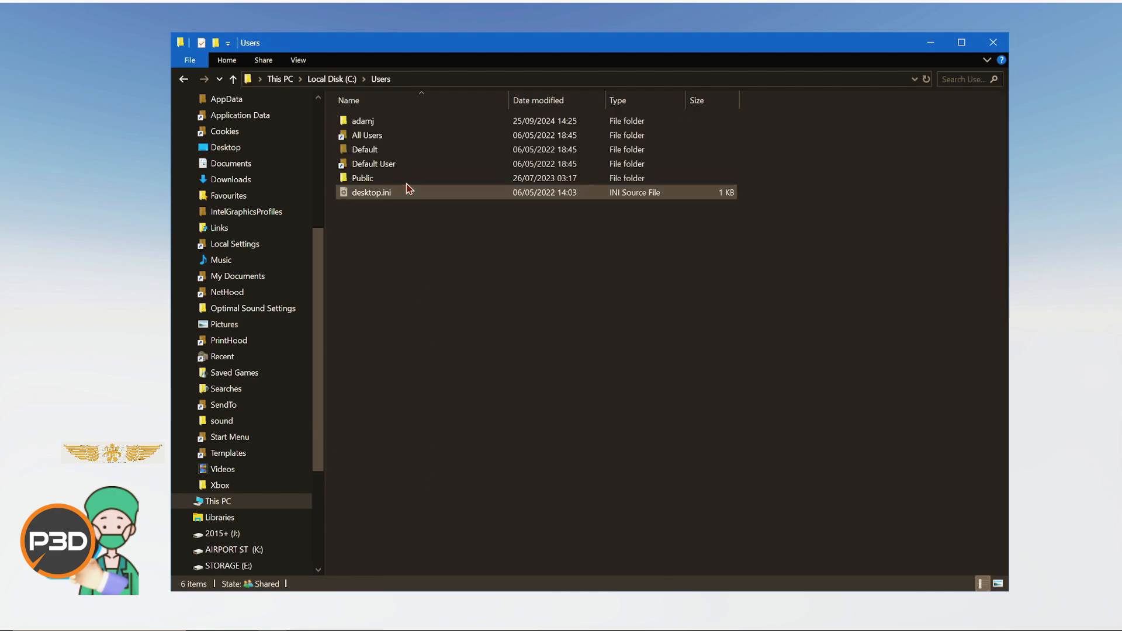
double_click(397, 123)
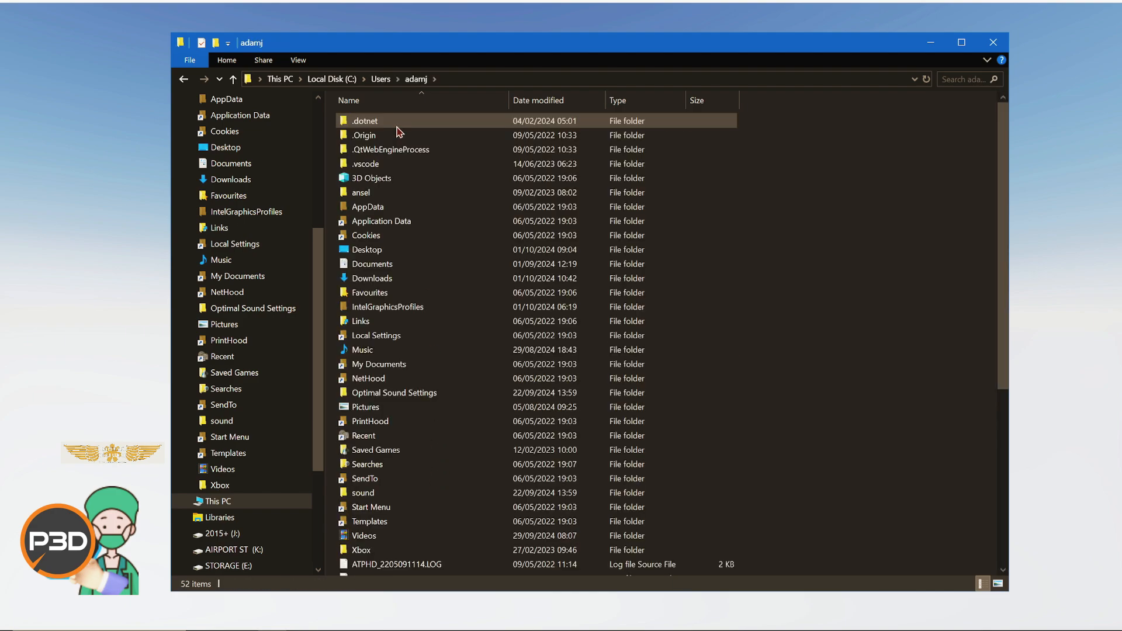
double_click(445, 211)
left_click(457, 149)
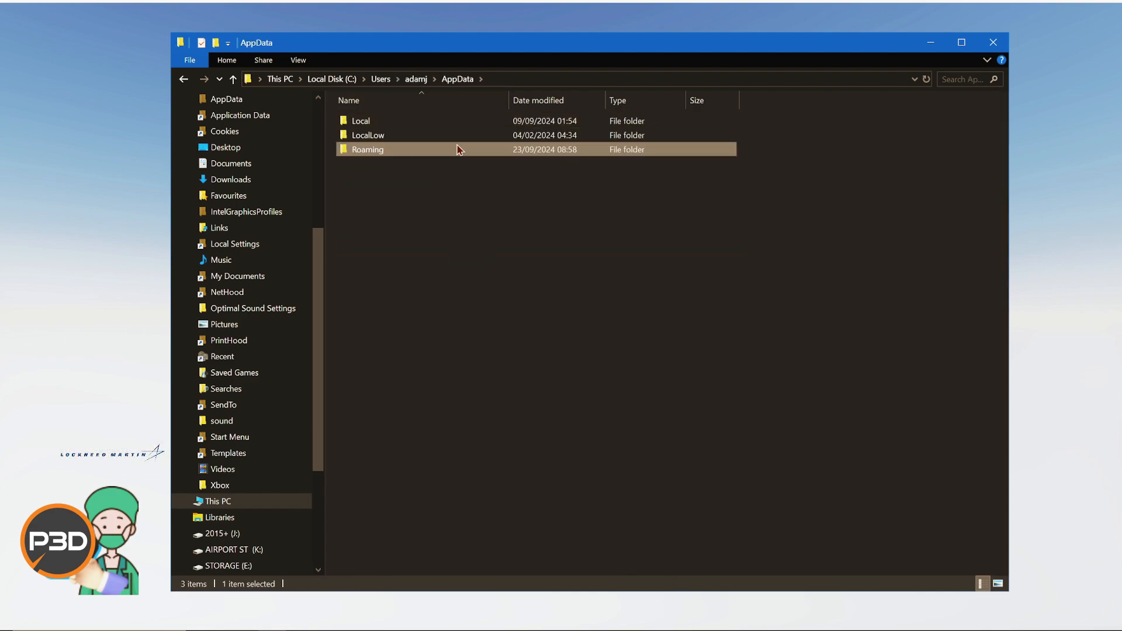
left_click(280, 79)
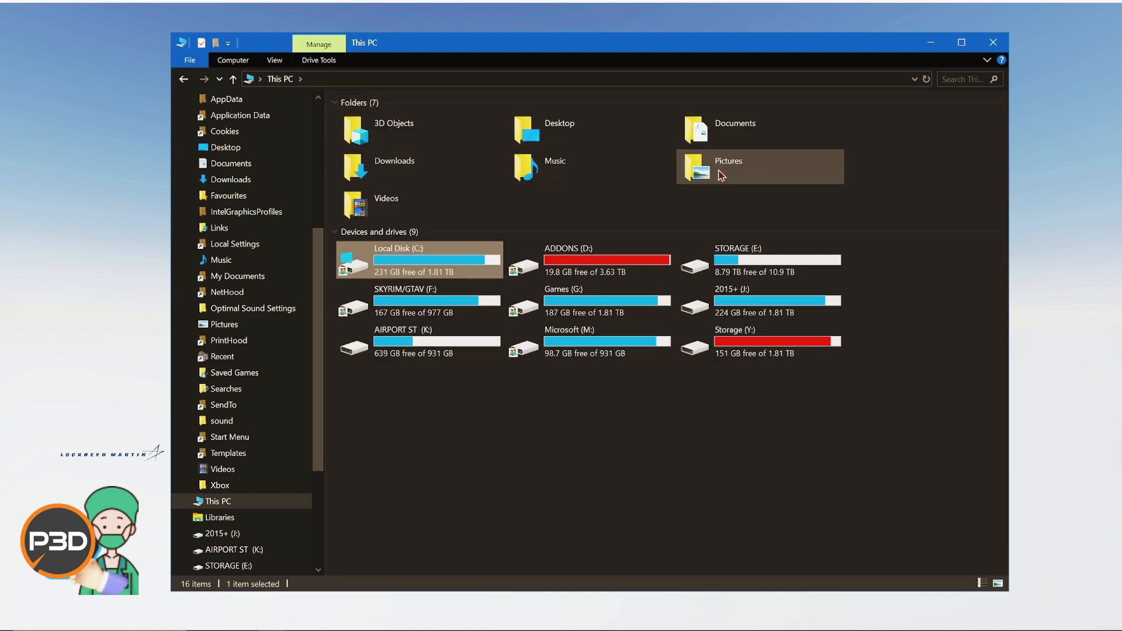
Step: Open the Documents folder and select the Prepar3D v5 Add-ons folder
double_click(724, 129)
scroll(468, 420, "down", 5)
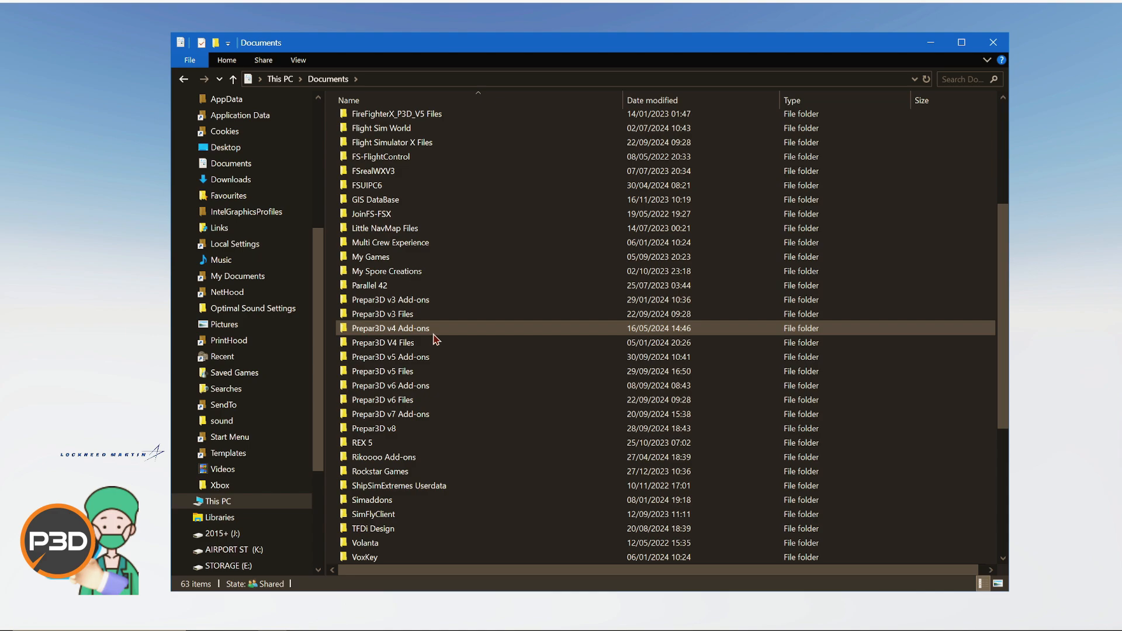
left_click(440, 358)
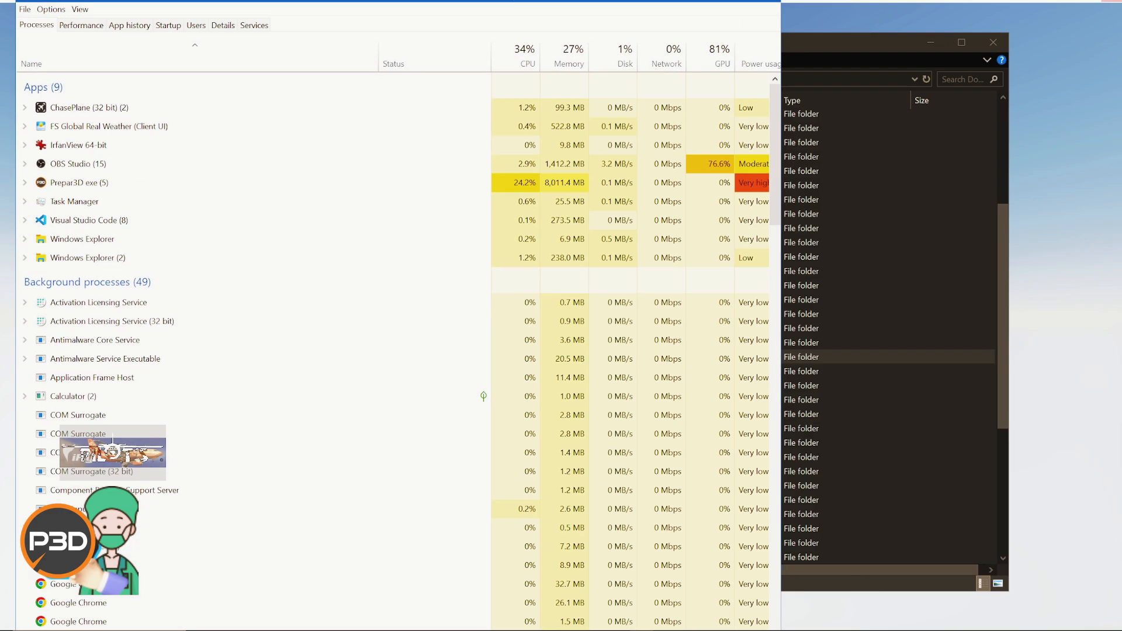
Step: Bring the IrfanView window to the front and close it
left_click_drag(512, 0, 602, 22)
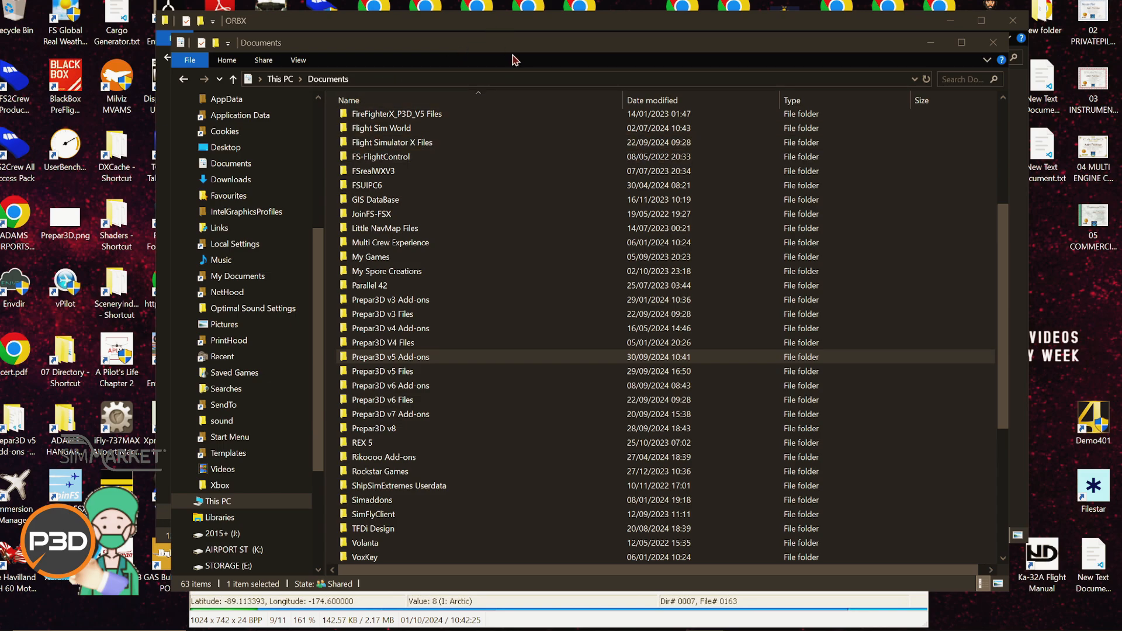
left_click(811, 608)
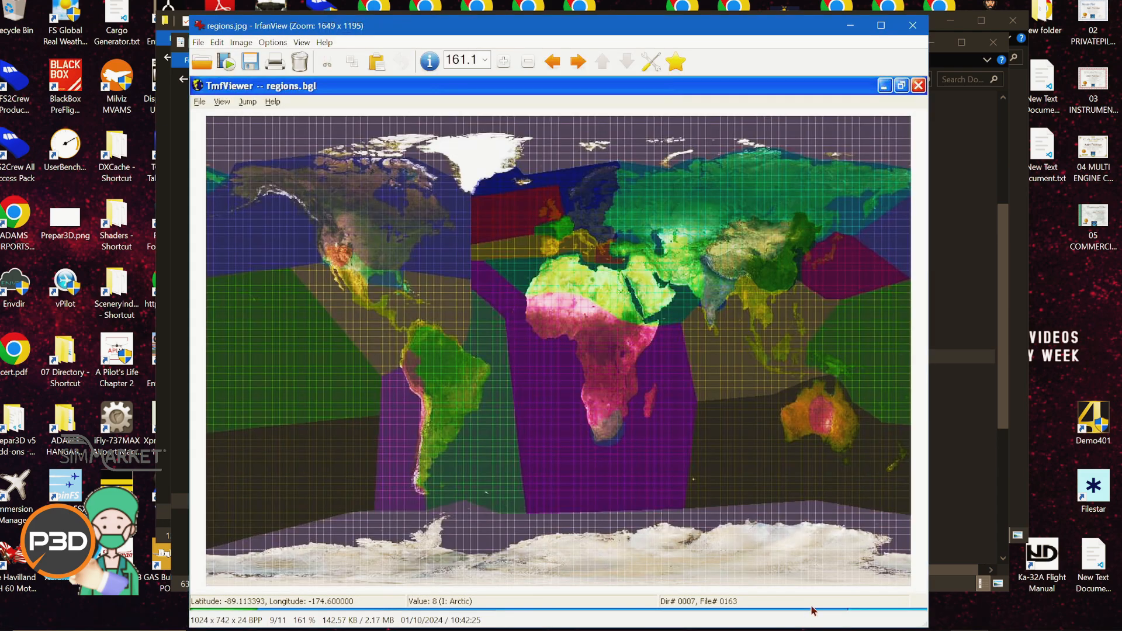
left_click(913, 26)
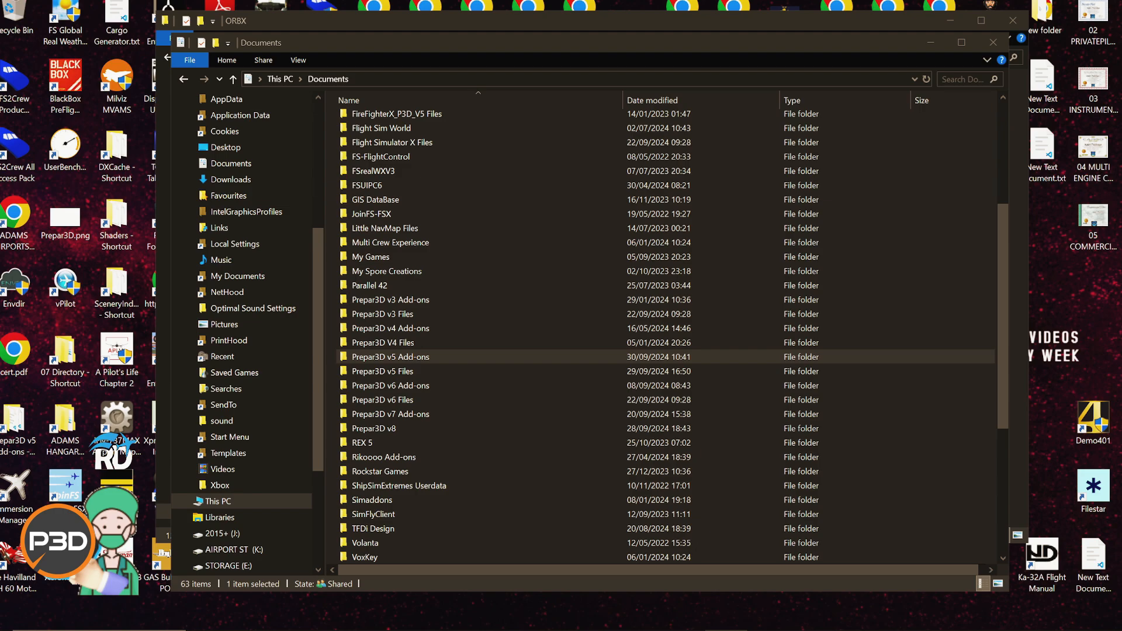
Step: Rename the Prepar3D v5 Add-ons folder in Documents to xPrepar3D v5 Add-ons
left_click(364, 359)
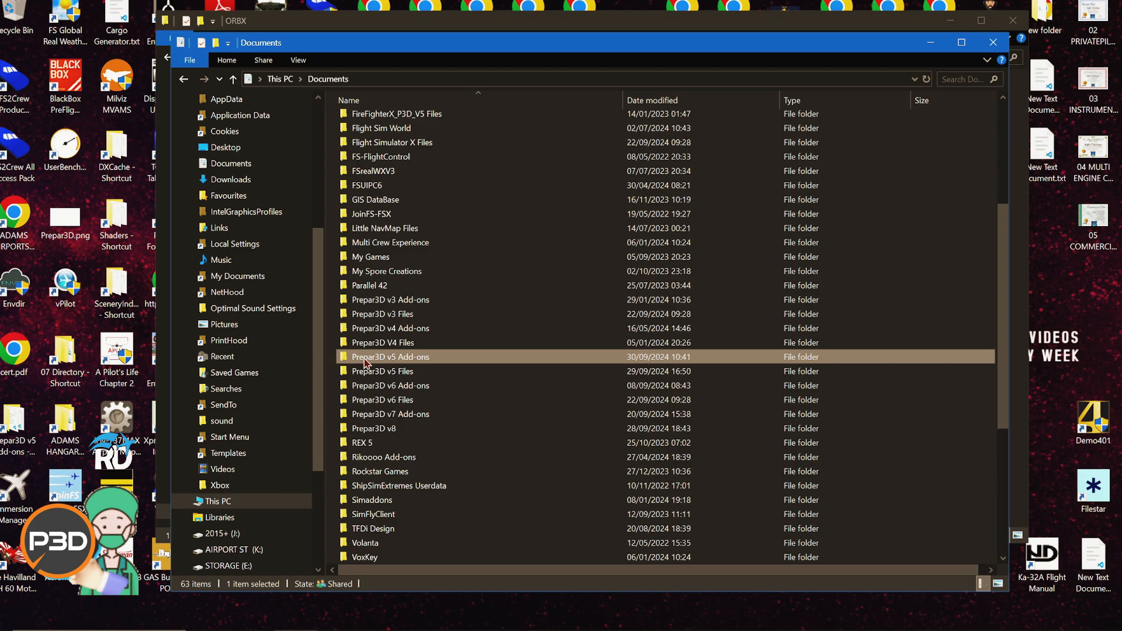
left_click(363, 359)
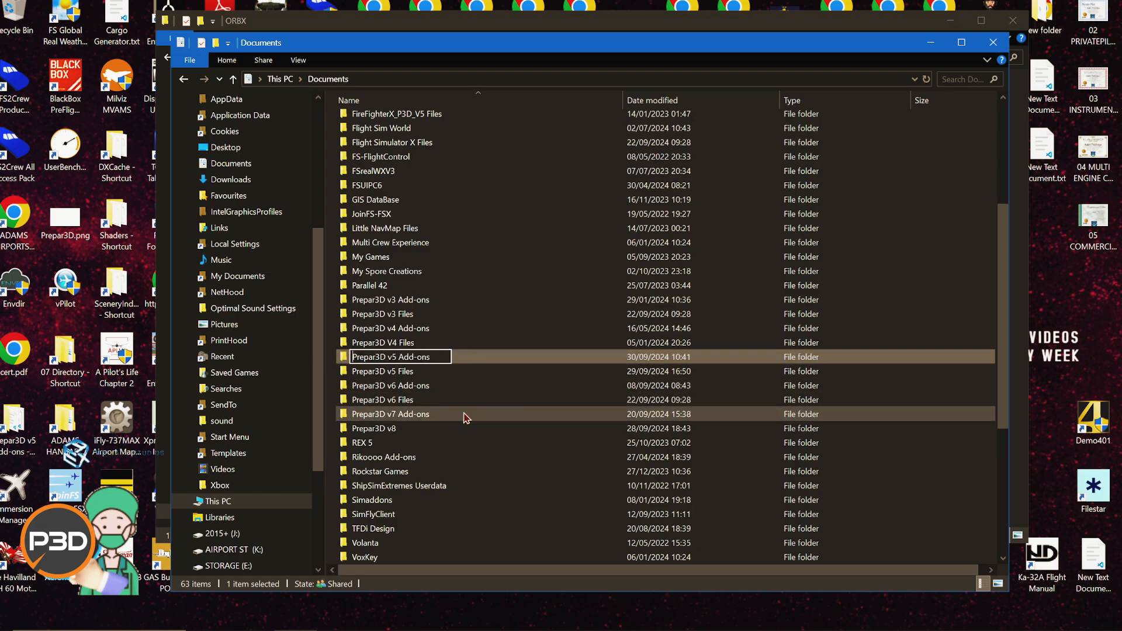
type("x")
key("Return")
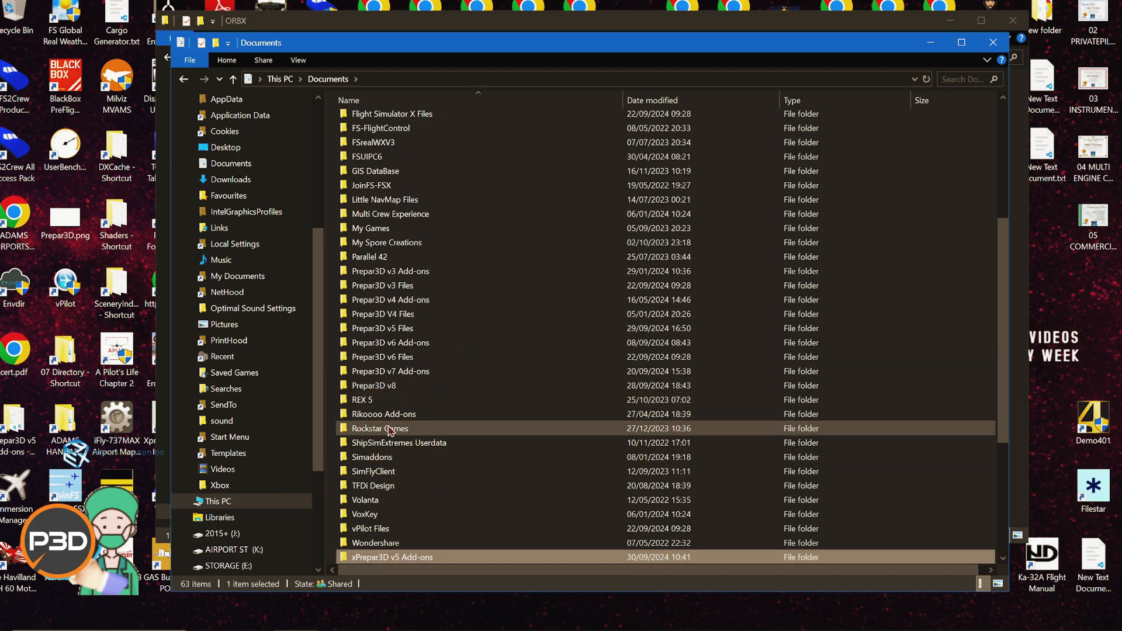
Step: Rename the Prepar3D v5 Files folder in Documents to xPrepar3D v5 Files
left_click(404, 330)
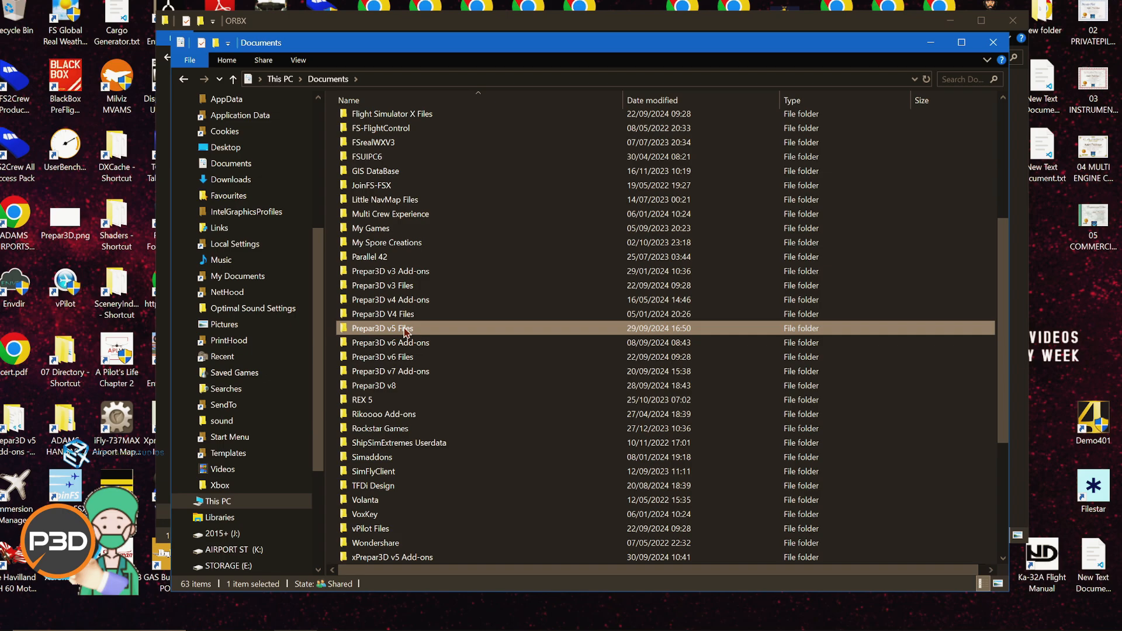
left_click(364, 330)
left_click(354, 328)
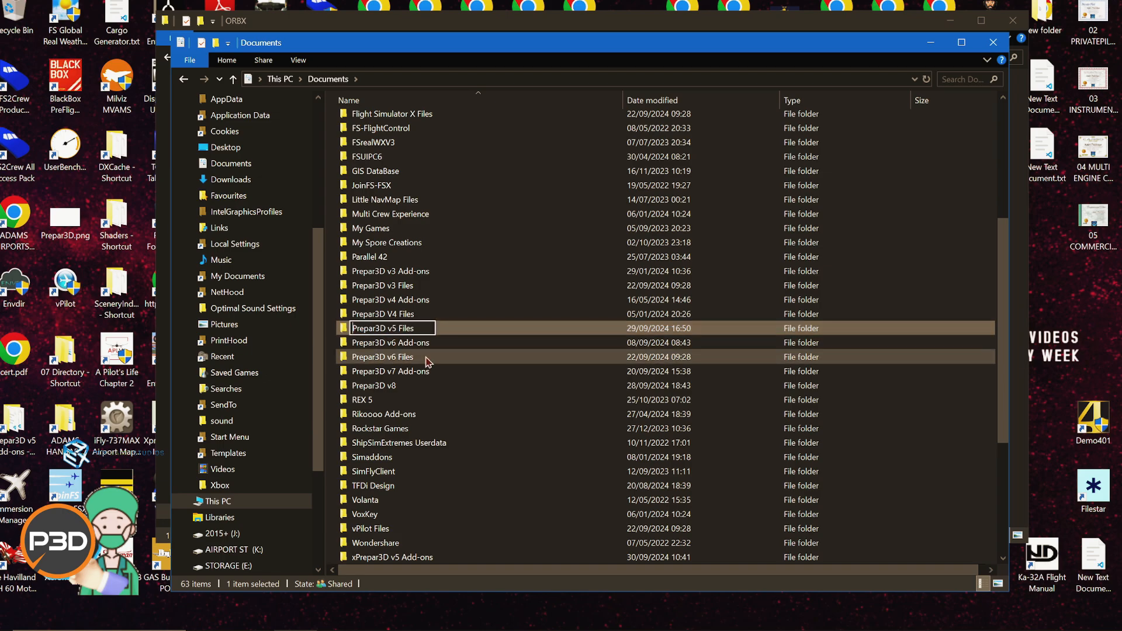
type("x")
key("Return")
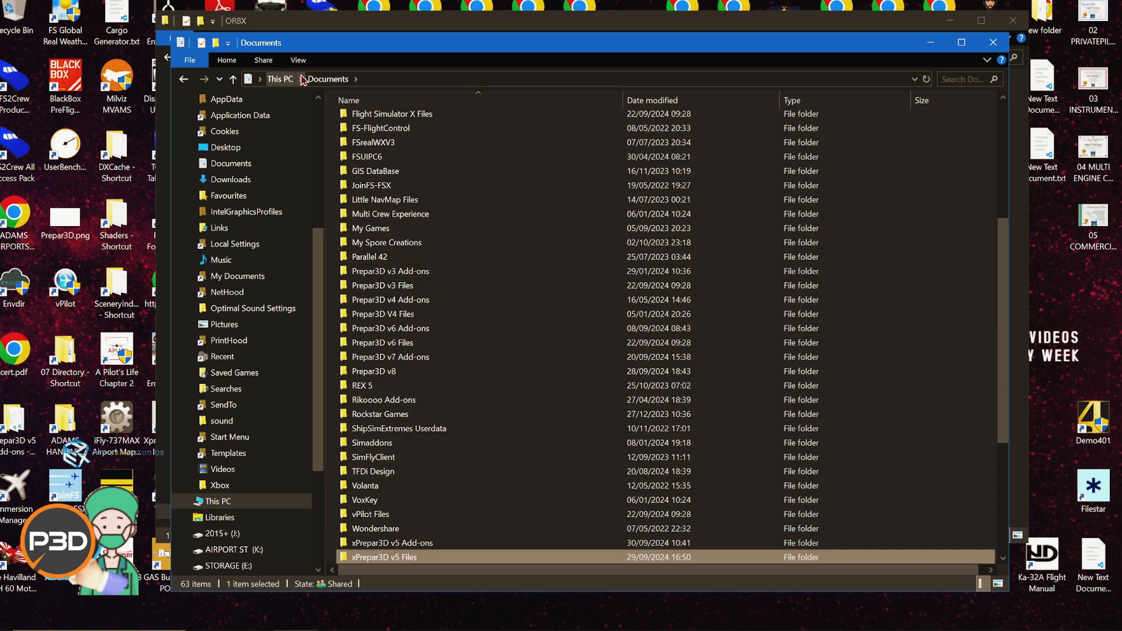
Step: Close the background ORBX window and browse to C:\Program Files\Lockheed Martin
left_click(284, 79)
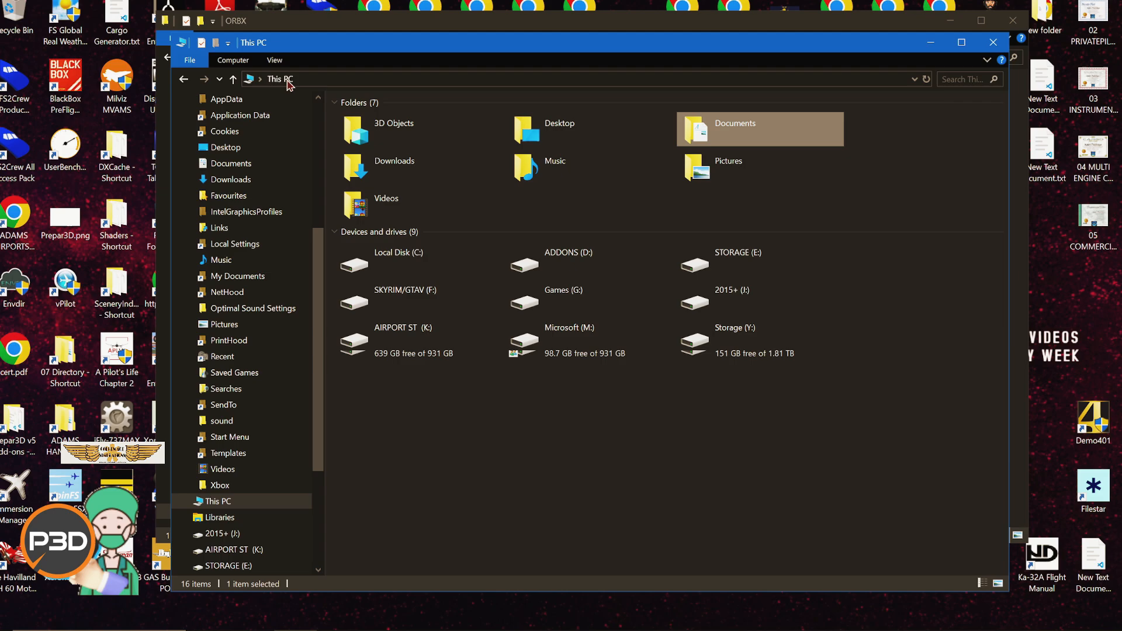
left_click(1013, 21)
double_click(432, 250)
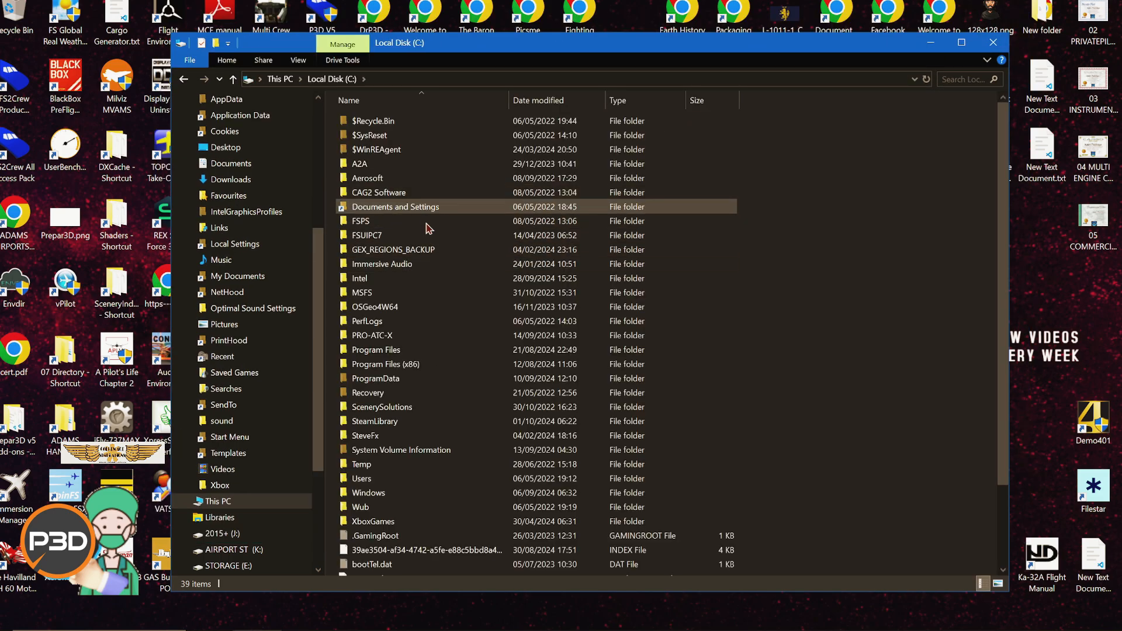
double_click(409, 359)
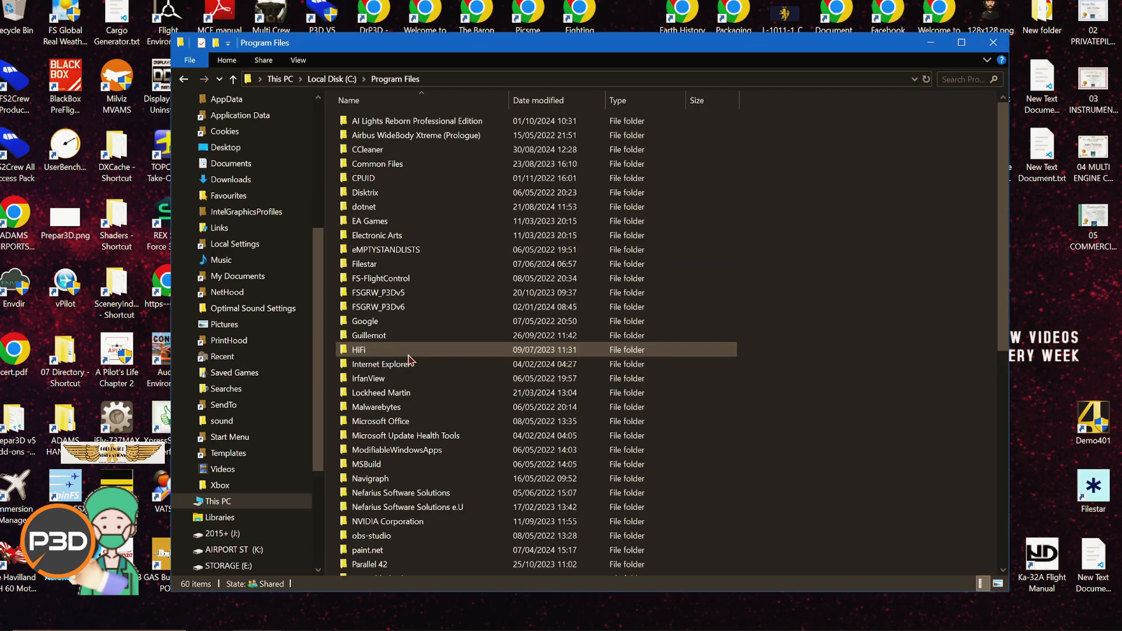
double_click(421, 393)
Step: Rename the Prepar3D v5 folder in Program Files\Lockheed Martin to xPrepar3D v5, retrying the rename
left_click(374, 135)
left_click(374, 135)
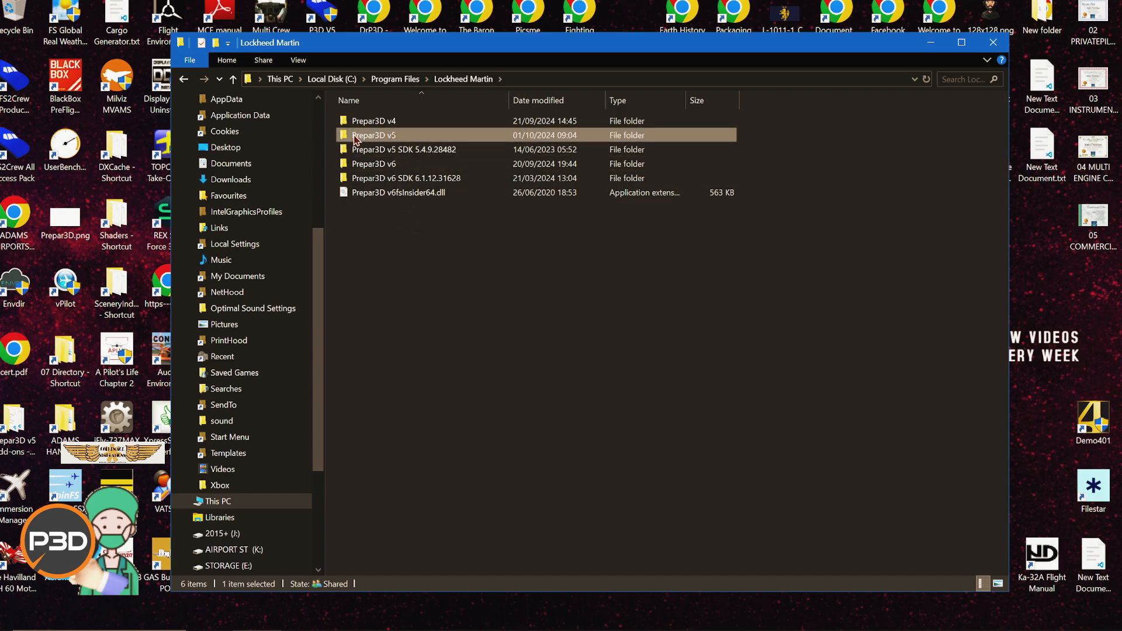
key("Home")
type("x")
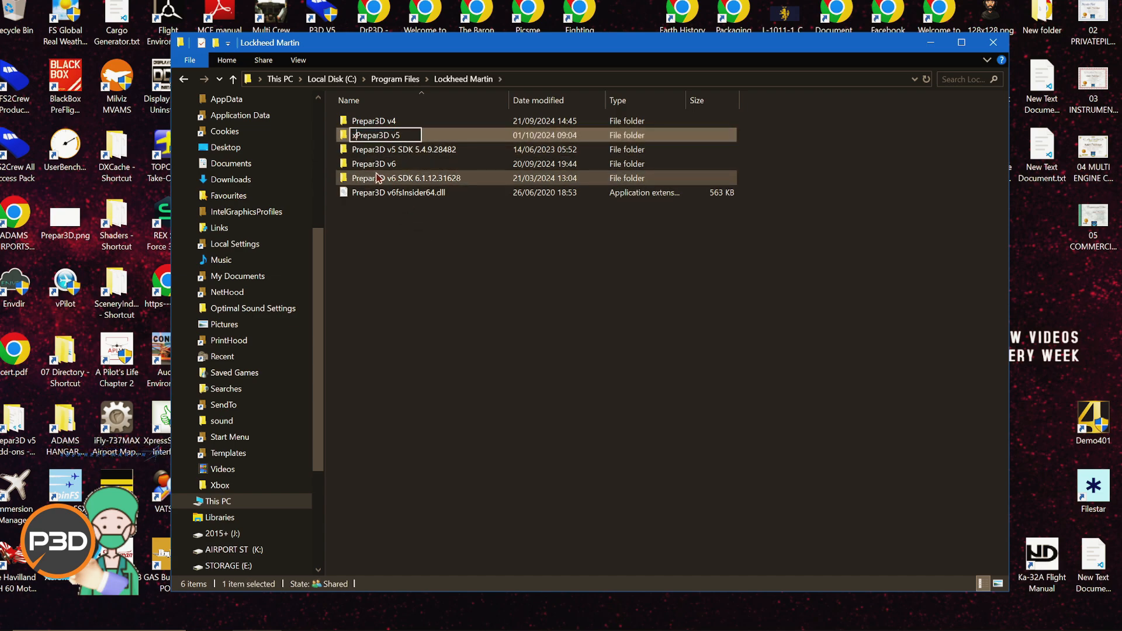
key("Return")
left_click(552, 360)
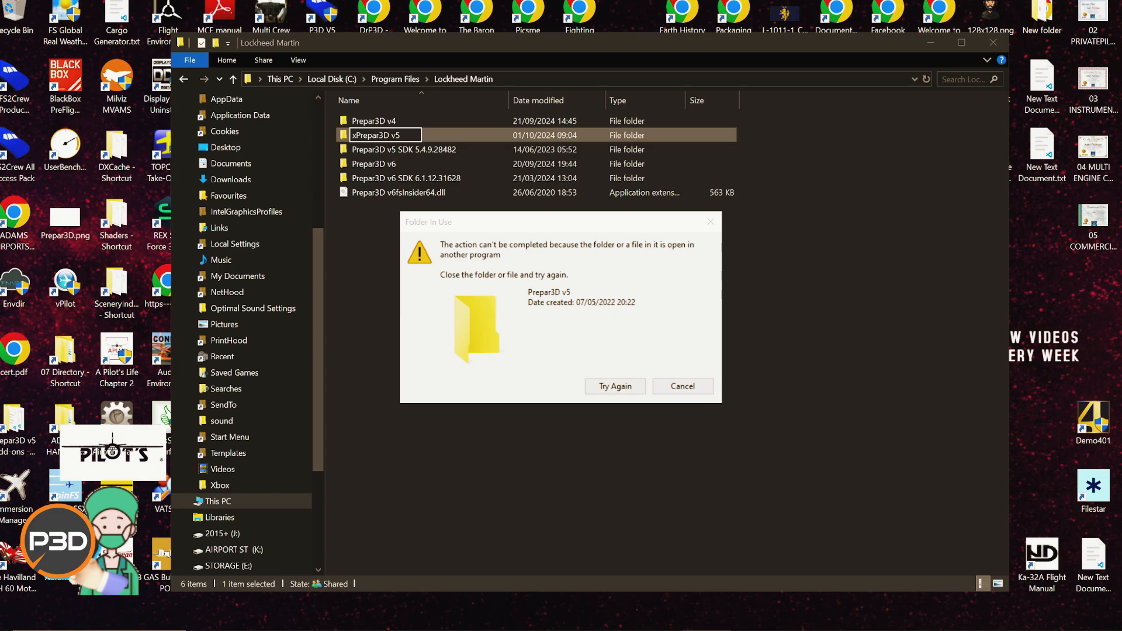
left_click(621, 385)
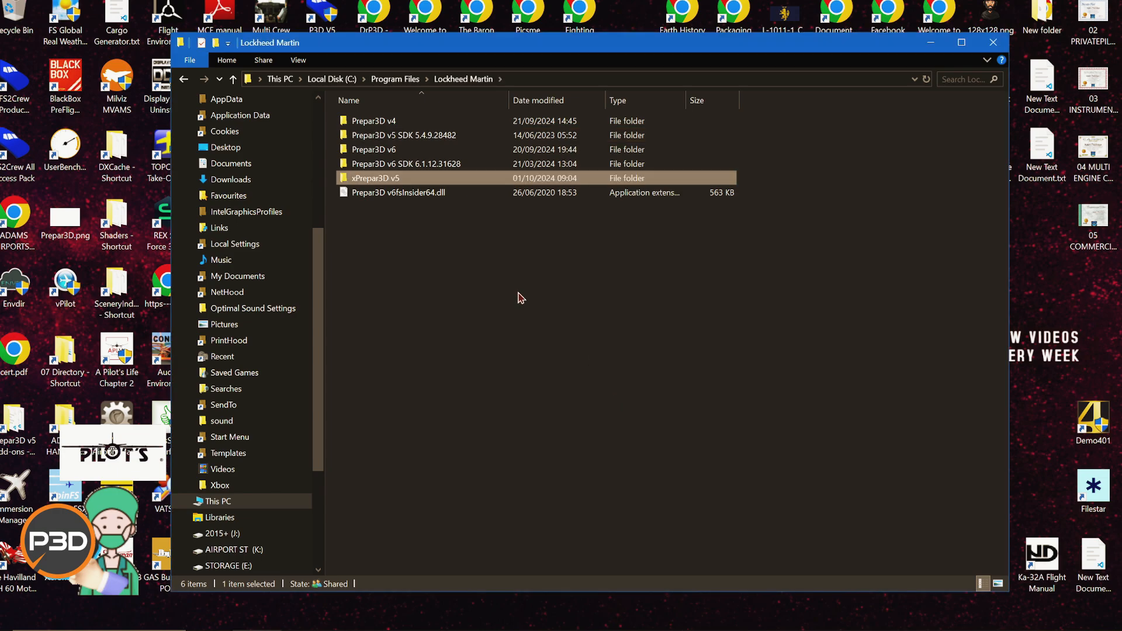
Step: Browse to C:\ProgramData\Lockheed Martin and rename its Prepar3D v5 folder to xPrepar3D v5
left_click(396, 79)
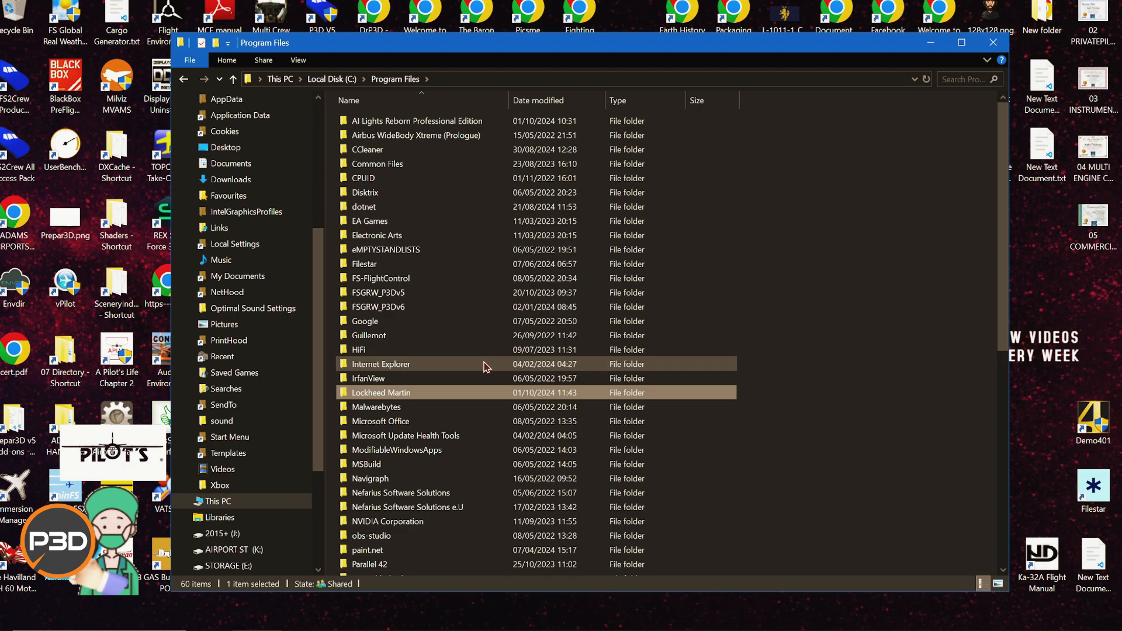
left_click(332, 79)
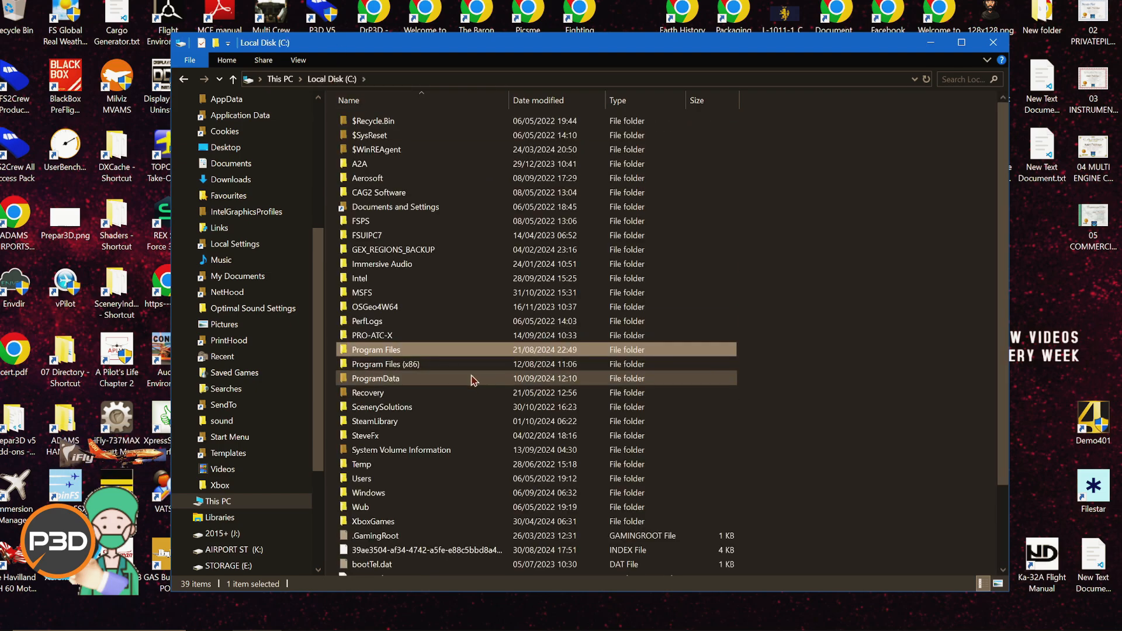
double_click(450, 378)
scroll(401, 284, "down", 8)
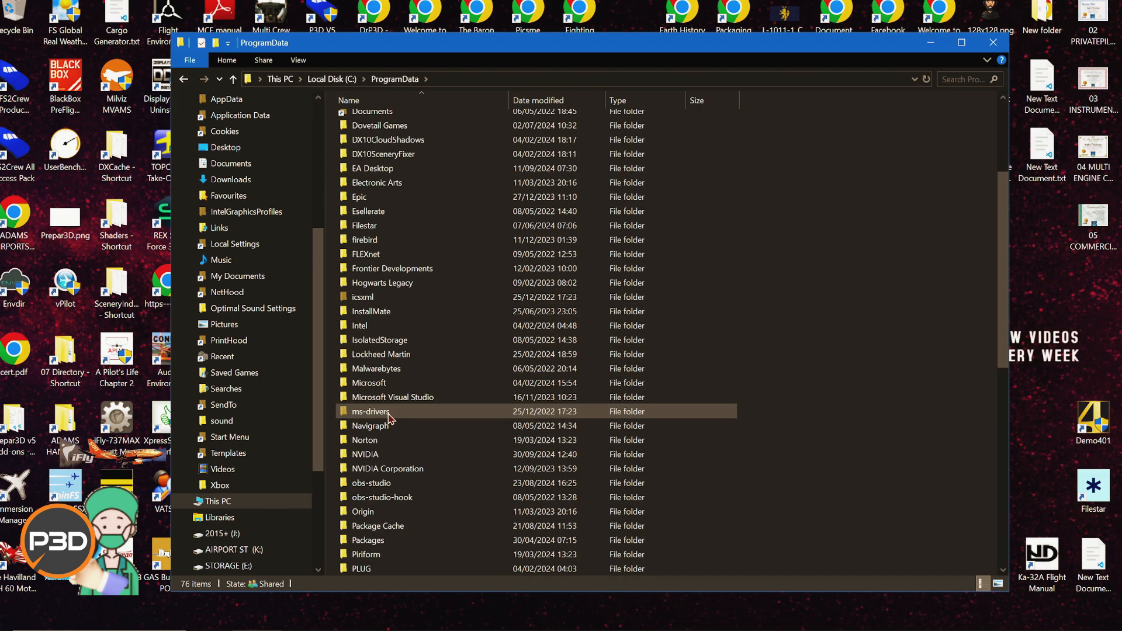
double_click(380, 268)
left_click(345, 153)
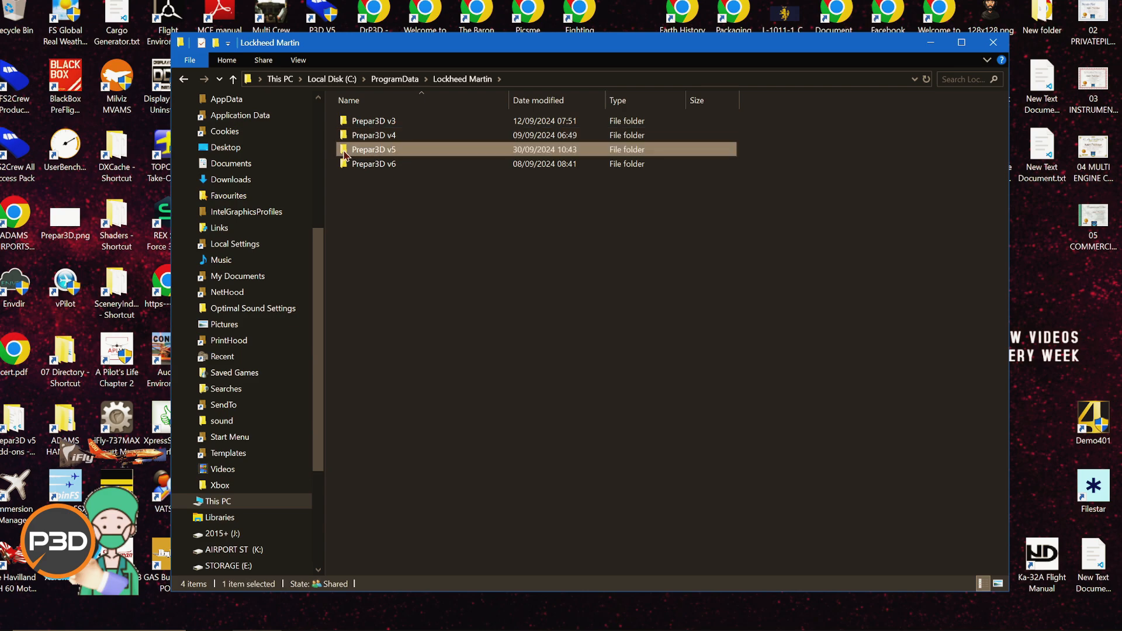
left_click(343, 151)
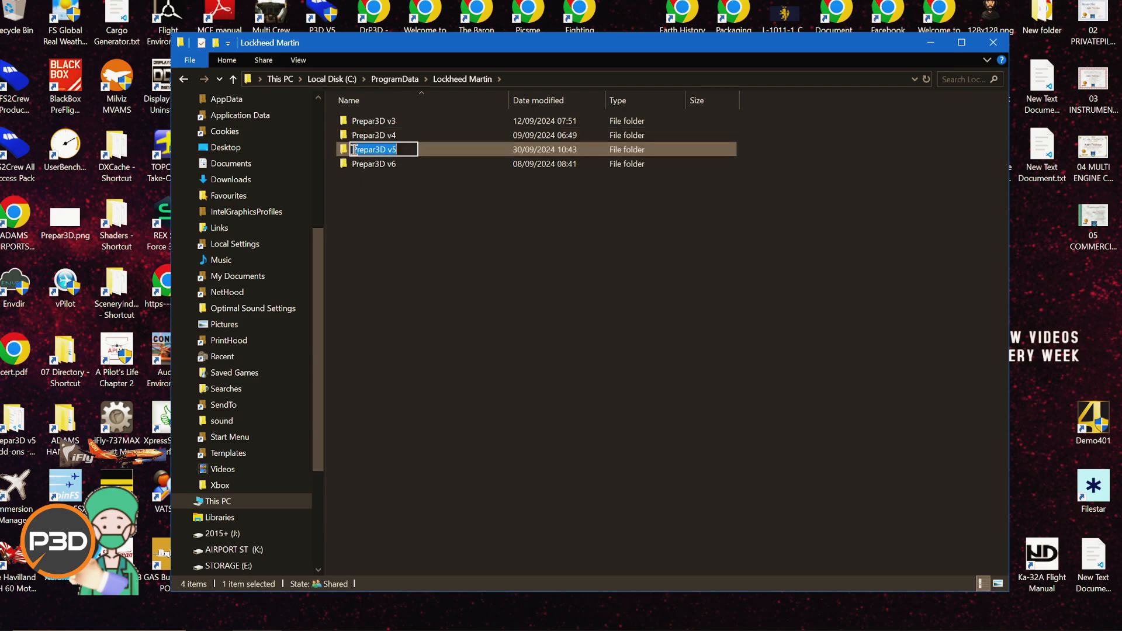
key("Home")
type("x")
key("Return")
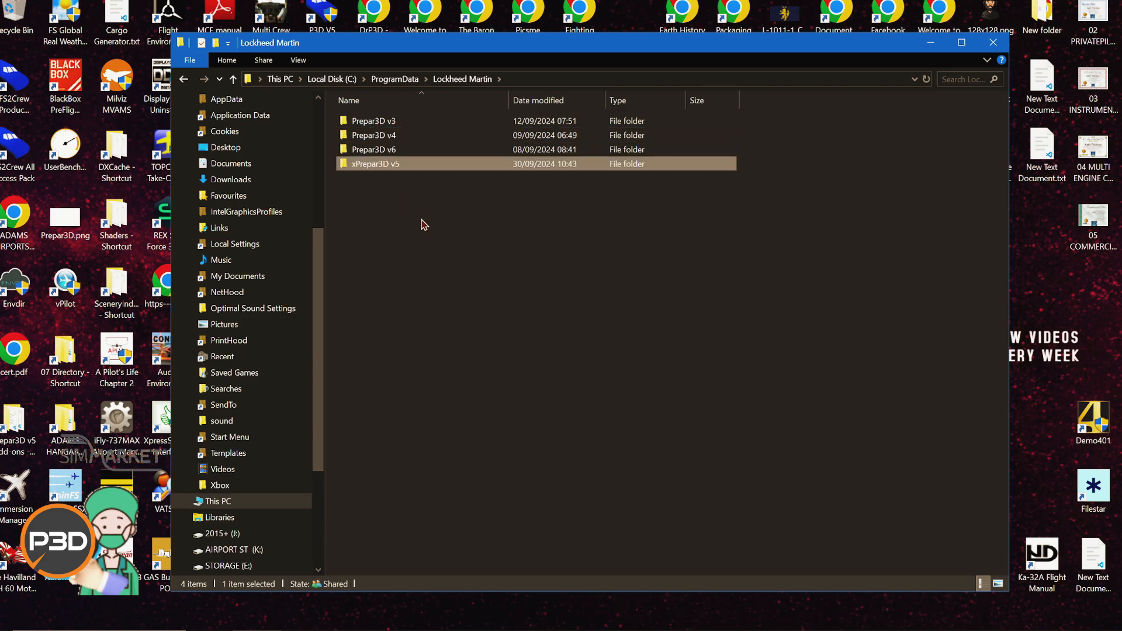
Step: Browse through the user profile to AppData\Local\Lockheed Martin\Prepar3D v5 and examine its contents
left_click(331, 79)
double_click(461, 478)
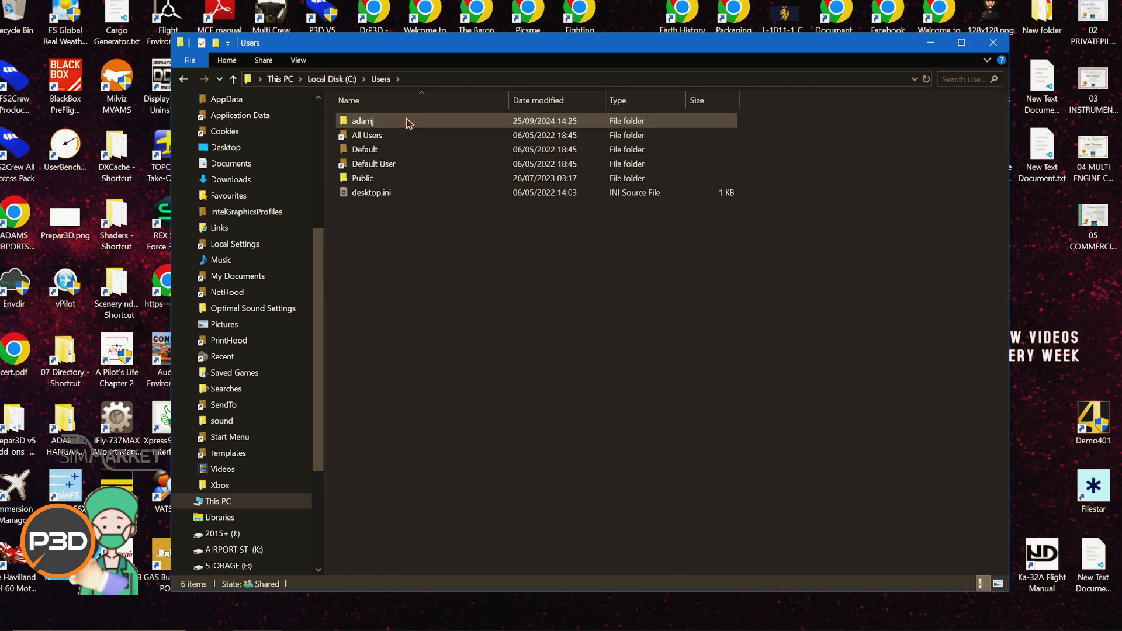
double_click(409, 121)
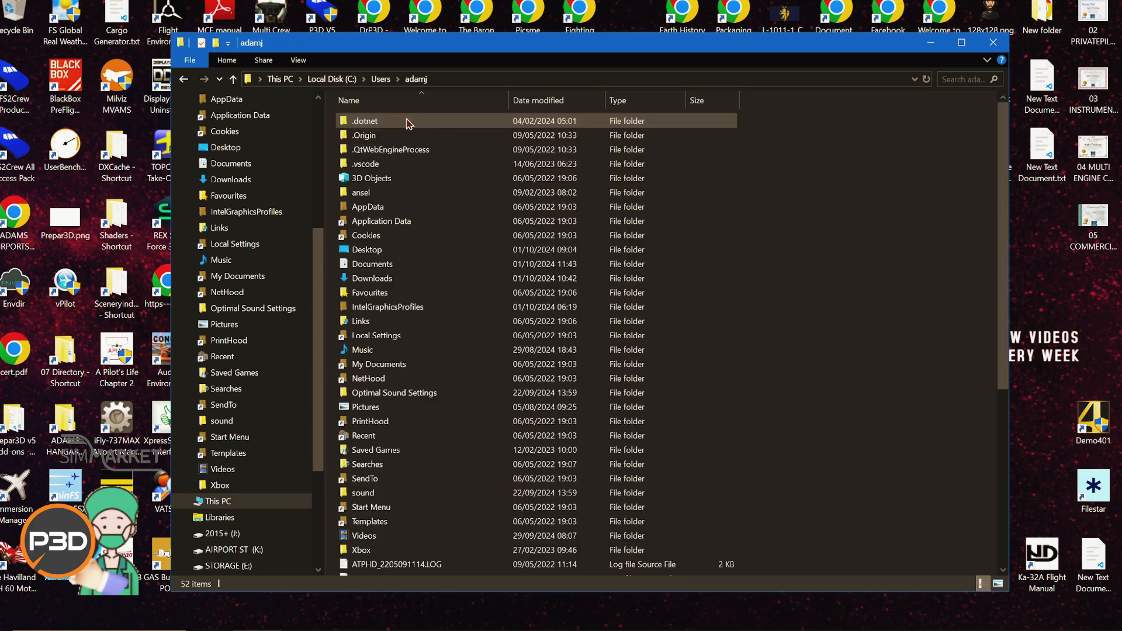
double_click(466, 207)
double_click(486, 122)
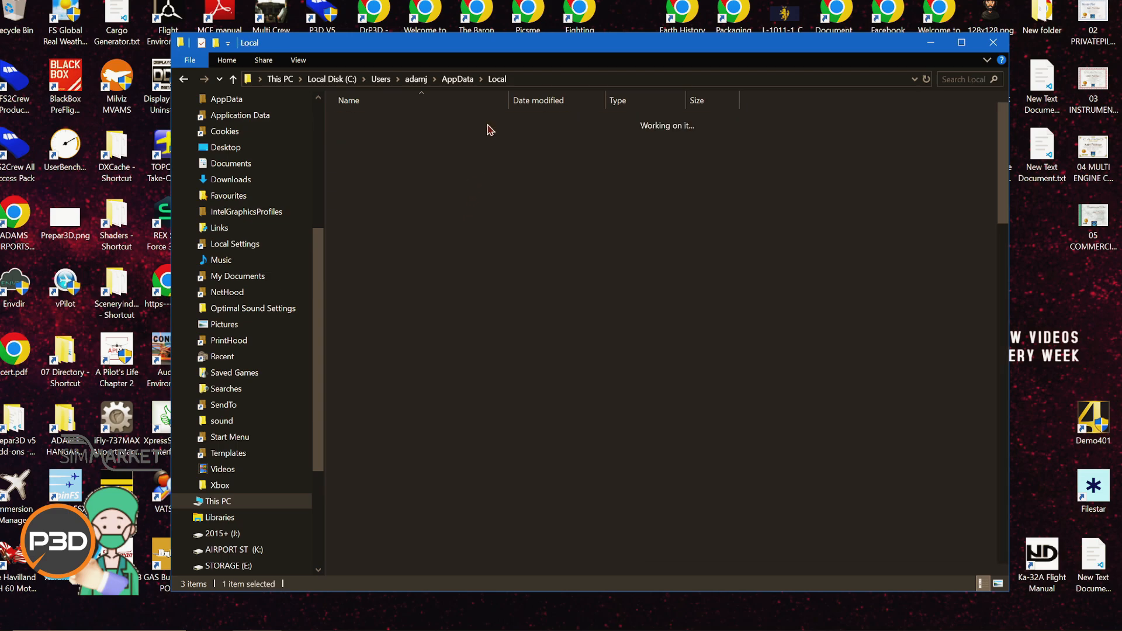
scroll(471, 401, "down", 5)
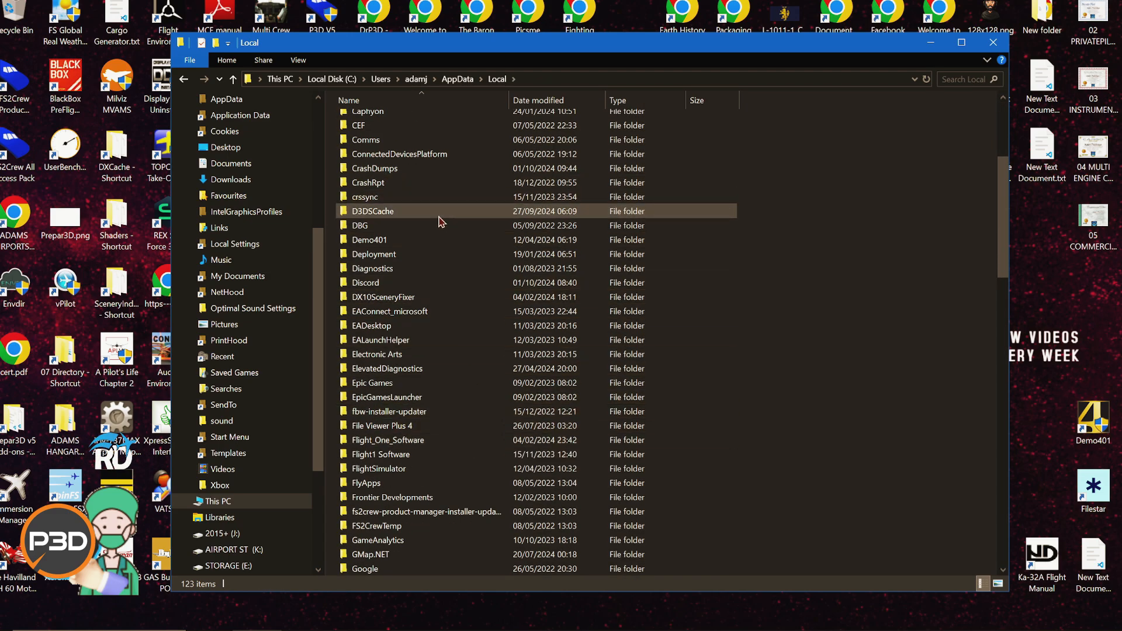
scroll(471, 363, "down", 5)
scroll(459, 375, "down", 3)
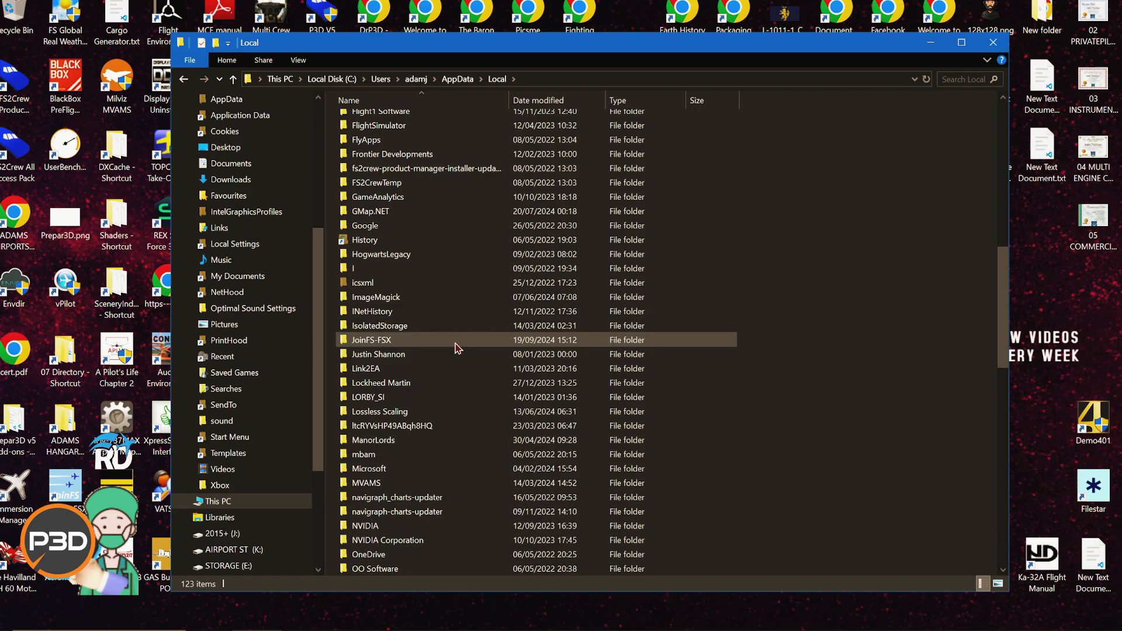
double_click(458, 383)
double_click(374, 135)
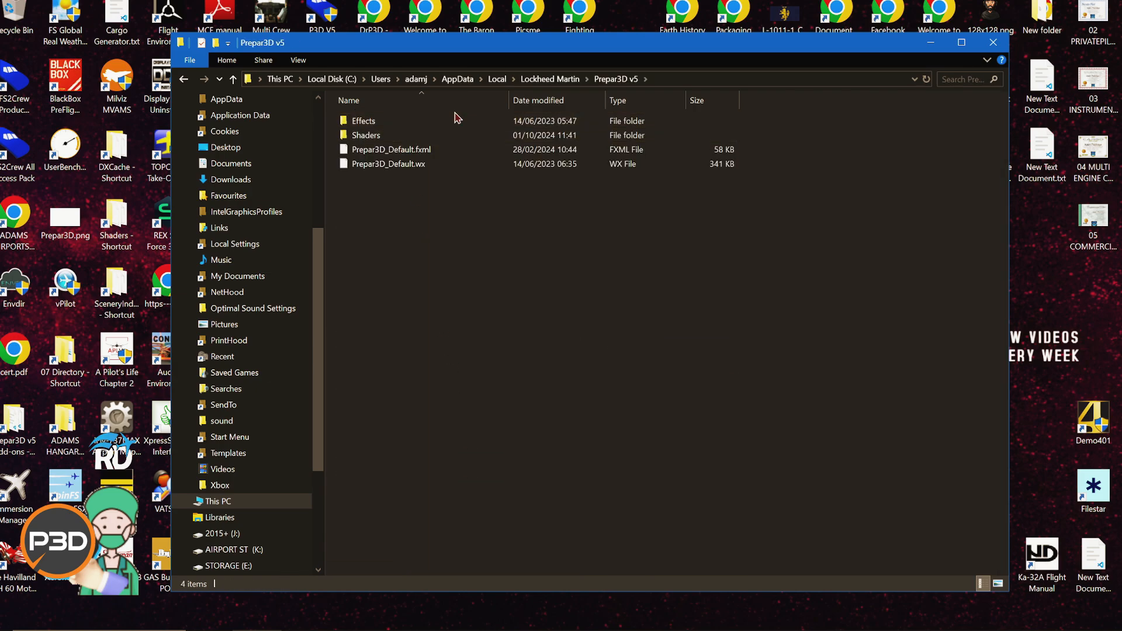
Step: Rename the Prepar3D v5 folder in AppData\Local\Lockheed Martin to xPrepar3D v5
left_click(550, 79)
left_click(375, 137)
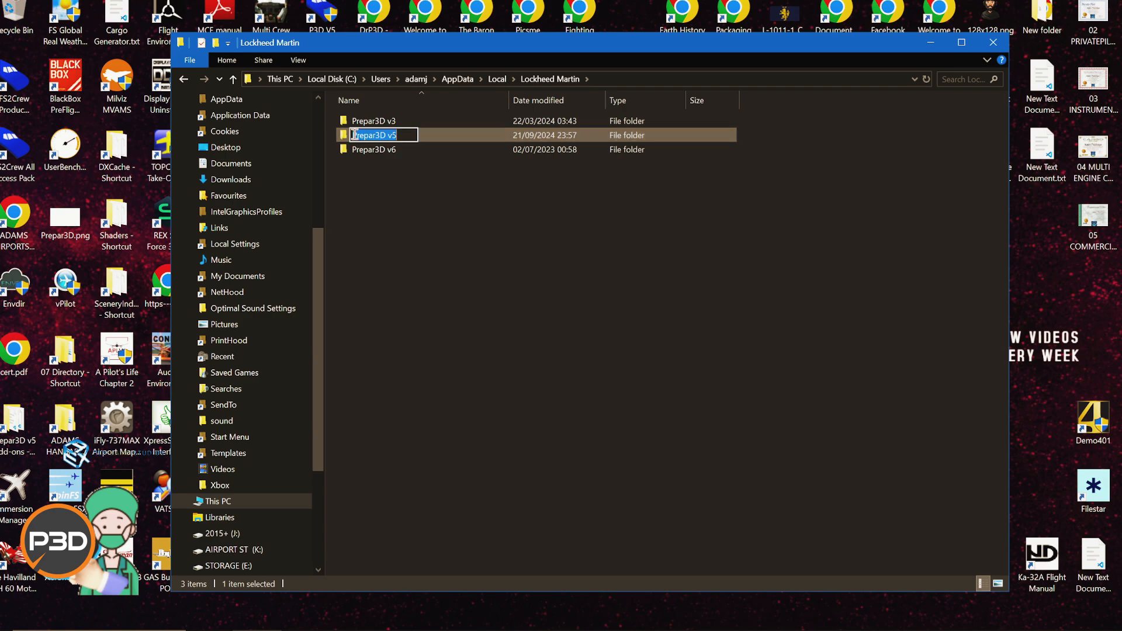
key("Home")
type("x")
key("Return")
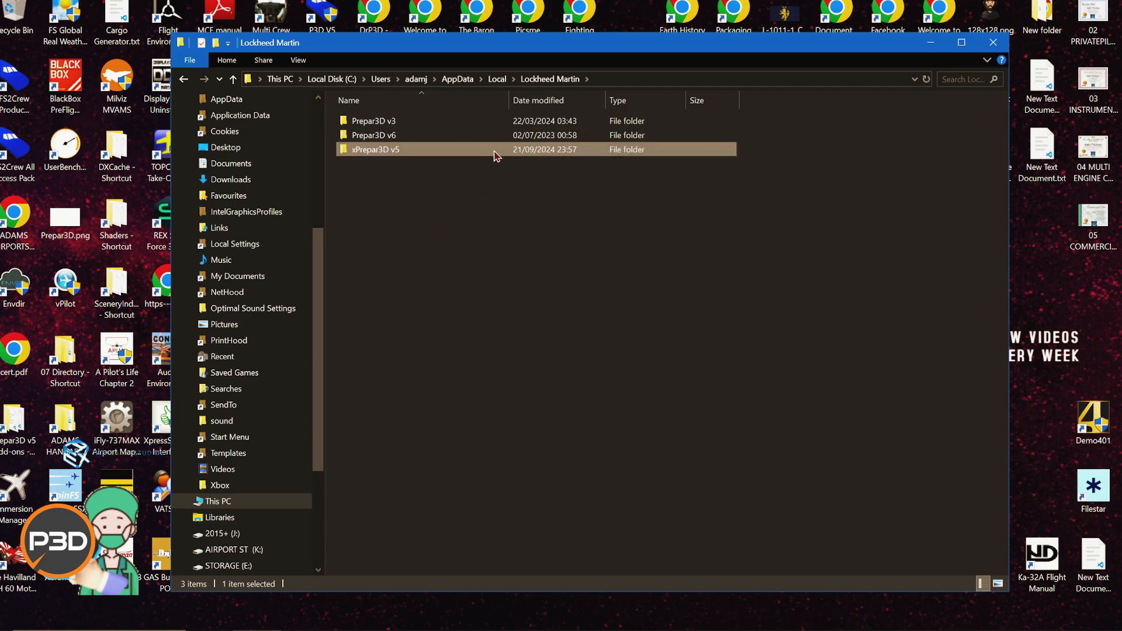
Step: Browse to AppData\Roaming\Lockheed Martin and select the Prepar3D v5 folder
left_click(458, 79)
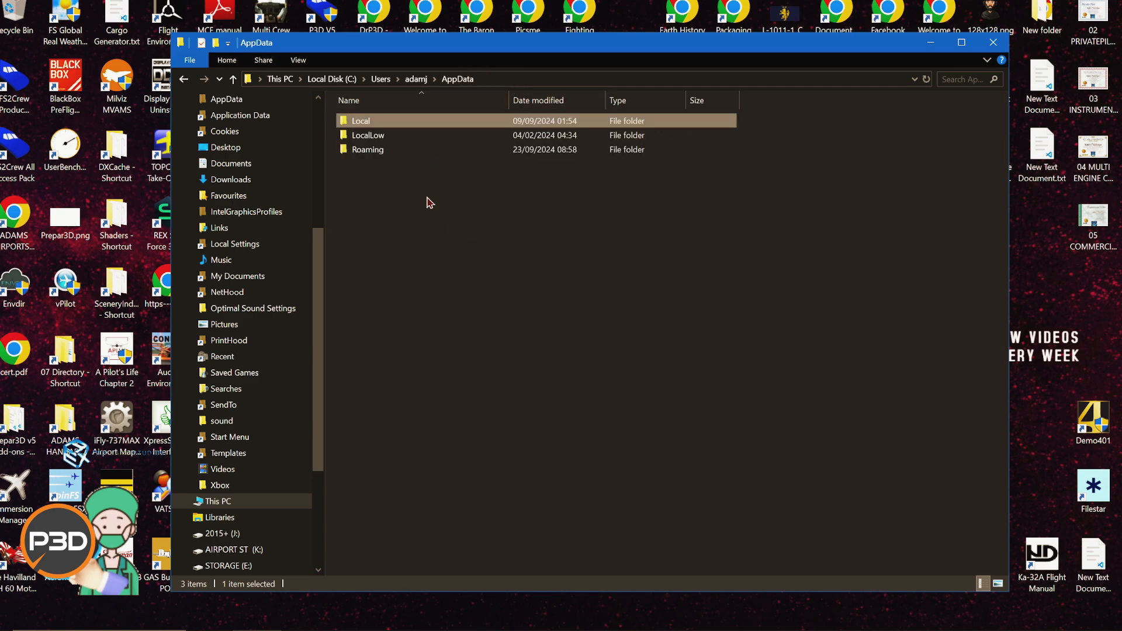
double_click(390, 151)
scroll(425, 375, "down", 5)
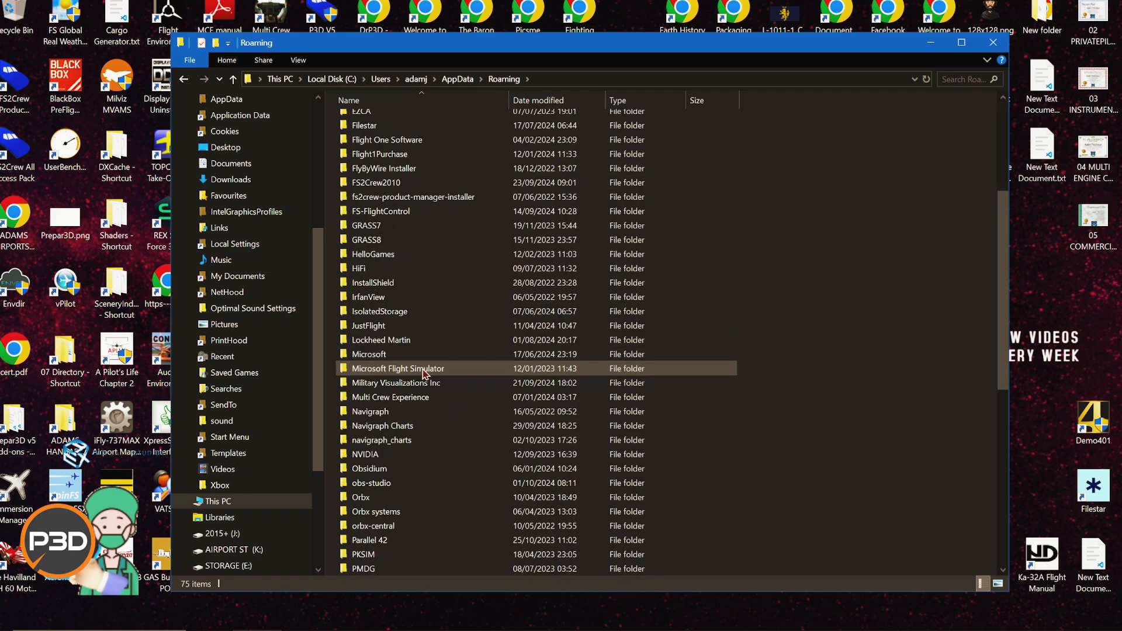
double_click(426, 342)
left_click(368, 180)
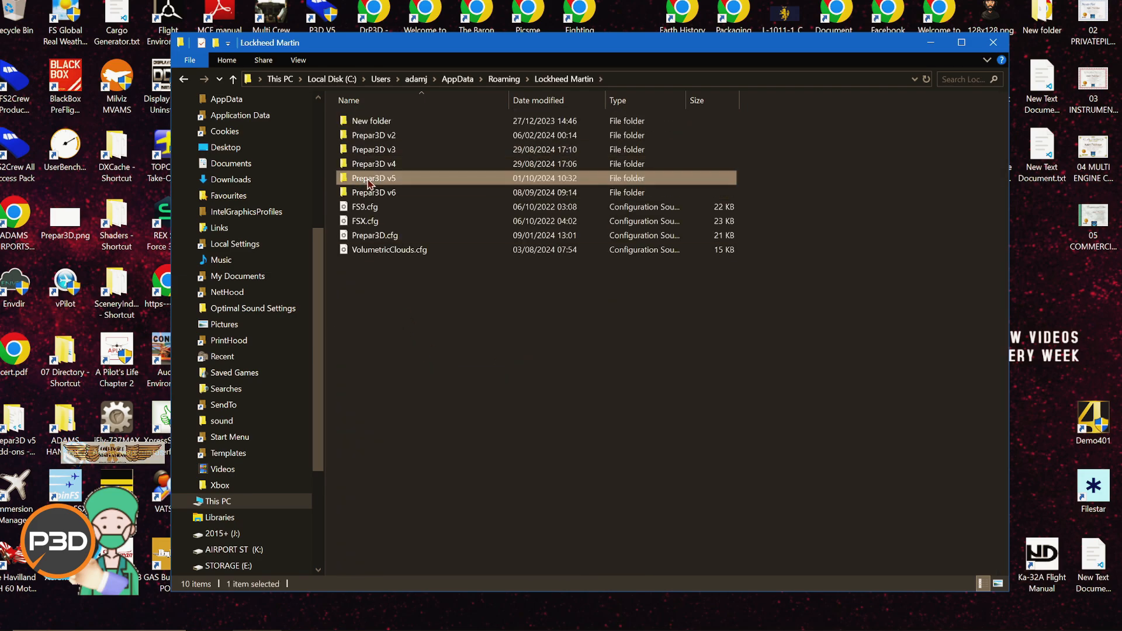
Step: Rename the Prepar3D v5 folder in AppData\Roaming\Lockheed Martin to xPrepar3D v5
double_click(368, 181)
left_click(563, 79)
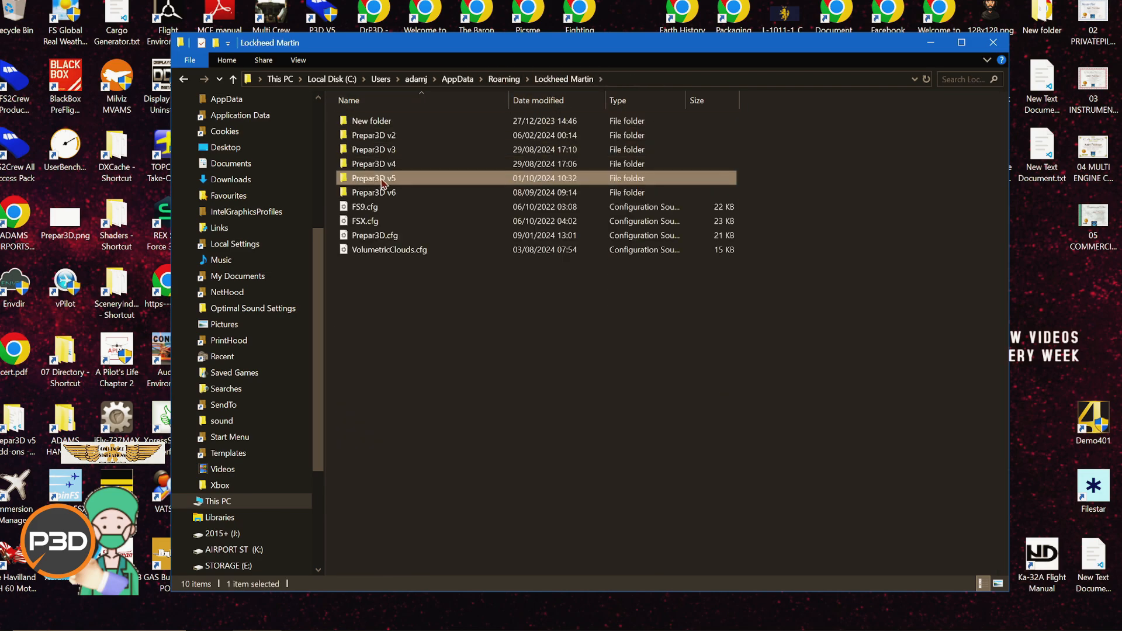
left_click(356, 179)
left_click(355, 178)
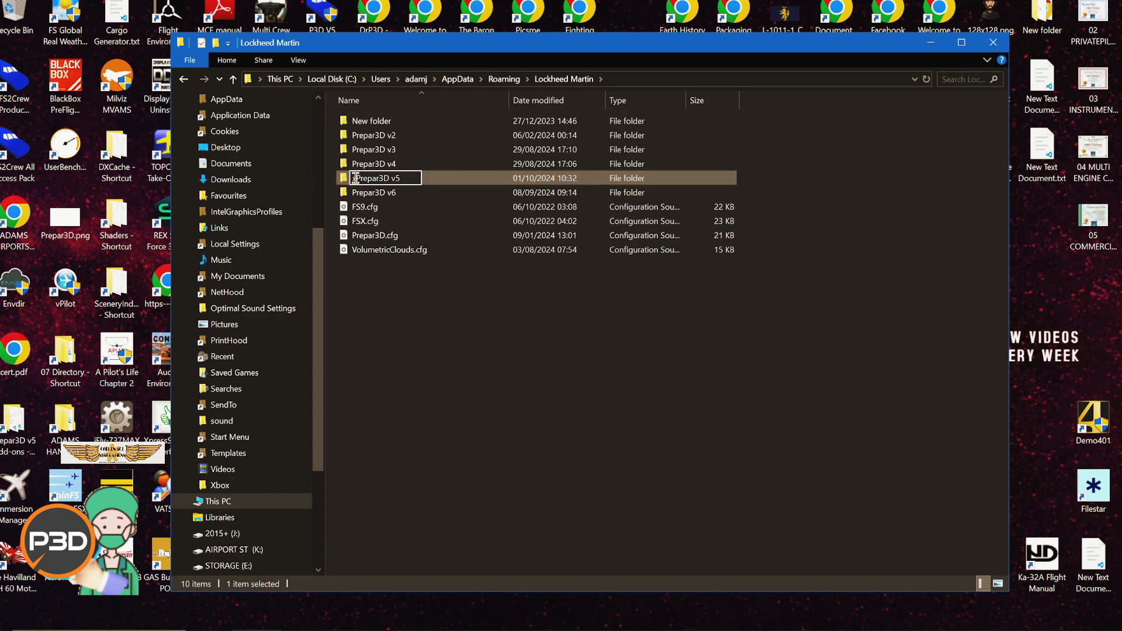
type("x")
left_click(505, 358)
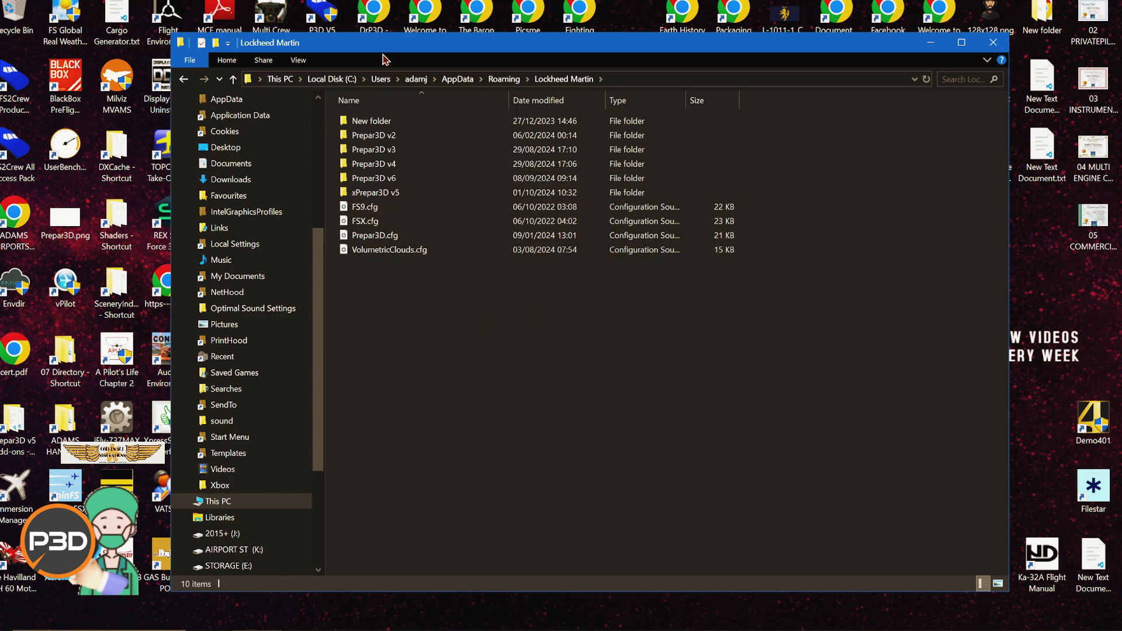
Step: Browse through This PC and Local Disk (C:) to Program Files\Lockheed Martin
left_click(280, 79)
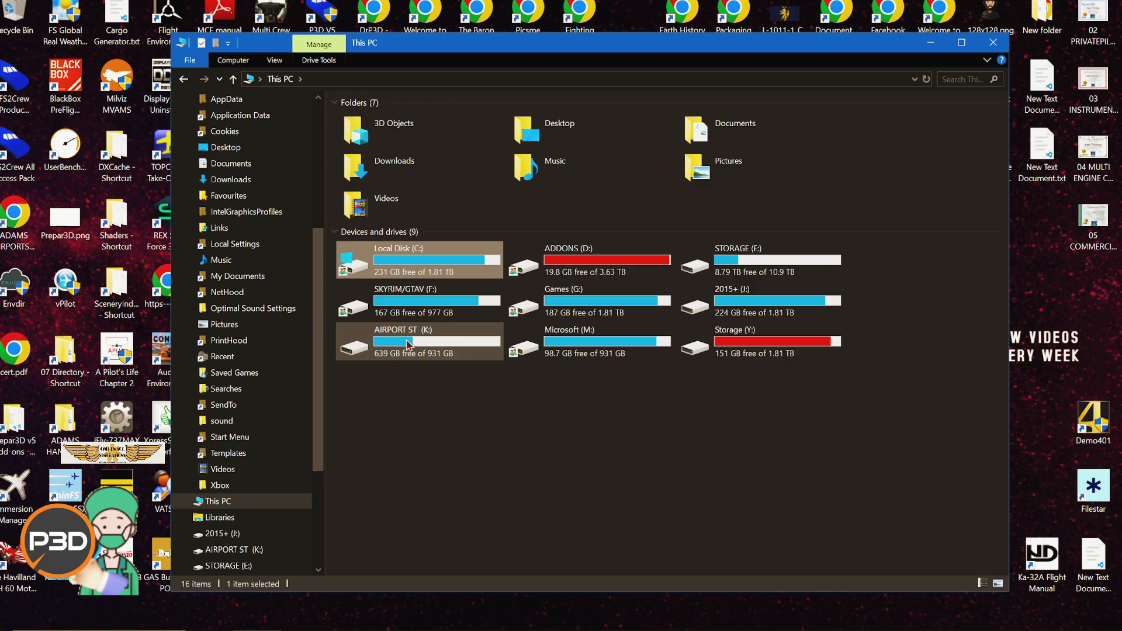
double_click(432, 267)
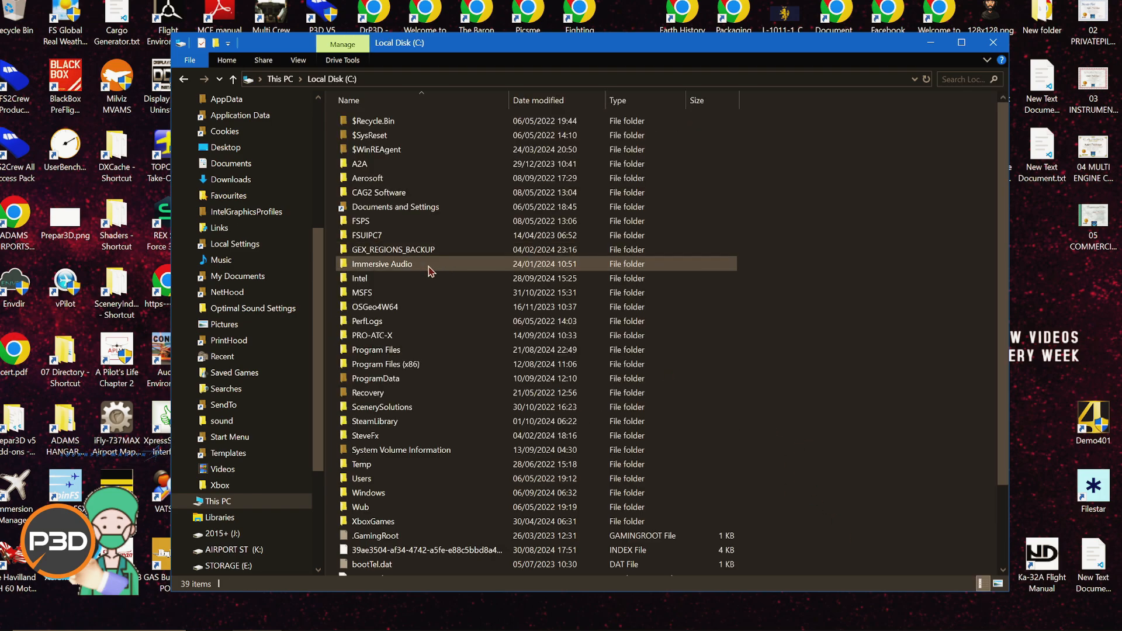
double_click(380, 349)
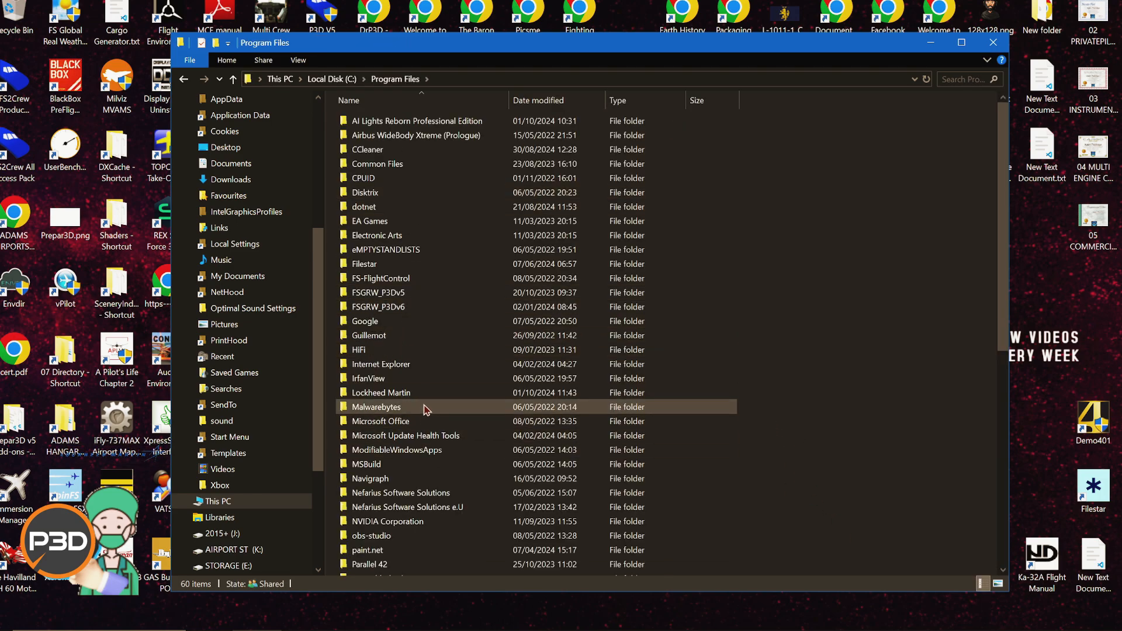
double_click(426, 393)
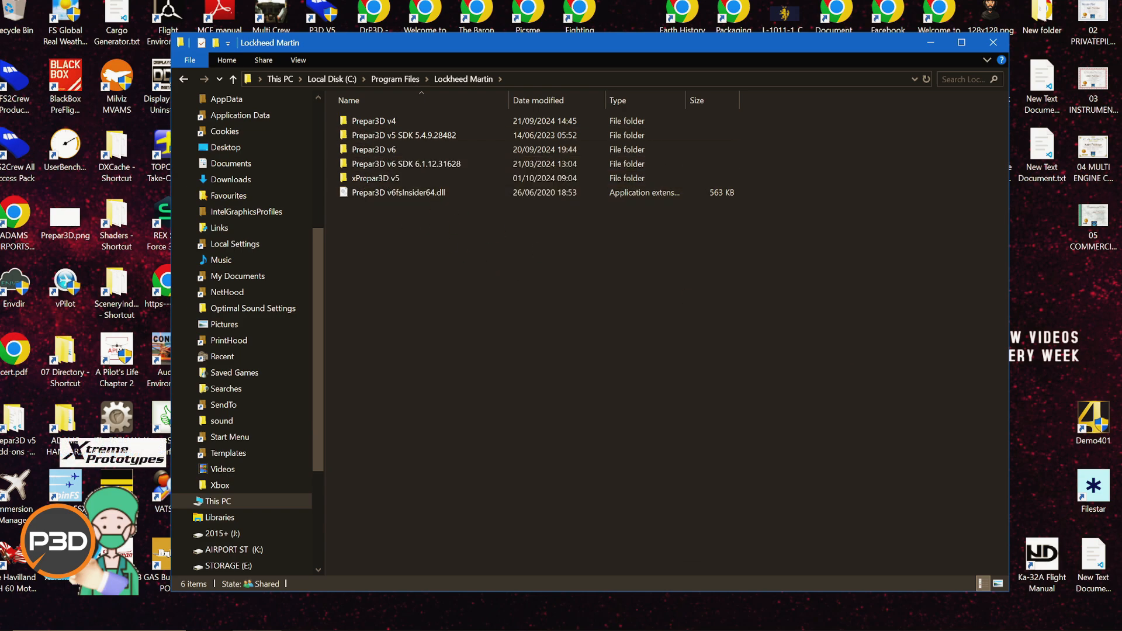
Step: Open the uninstall programs list and run Repair on Prepar3D v5 Academic Client, dismissing the wait notice
left_click(351, 630)
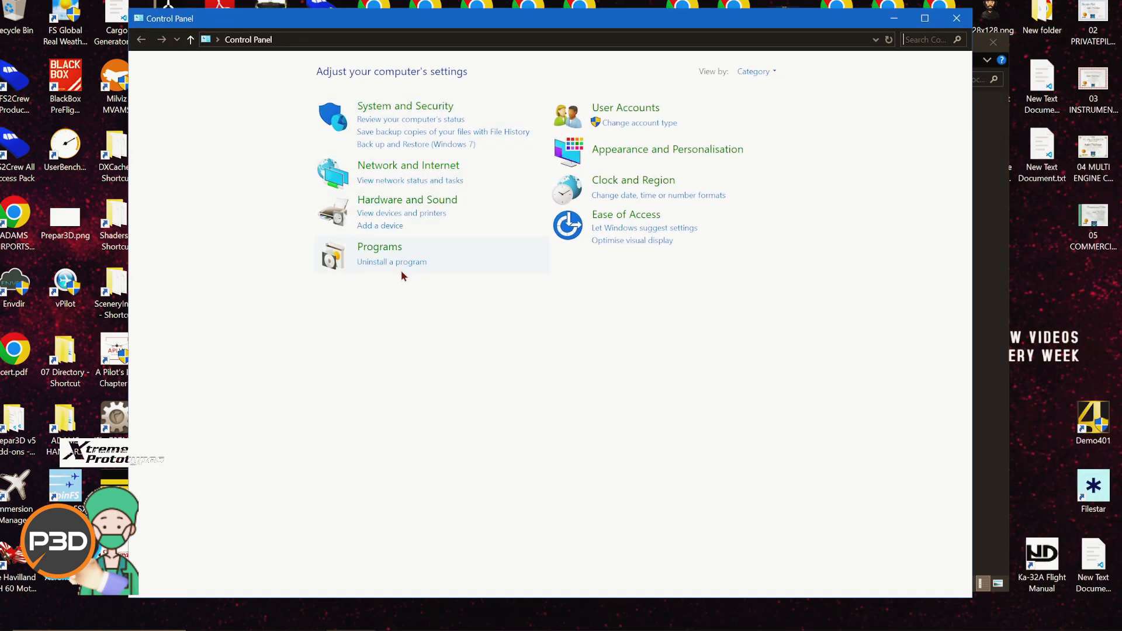
left_click(400, 263)
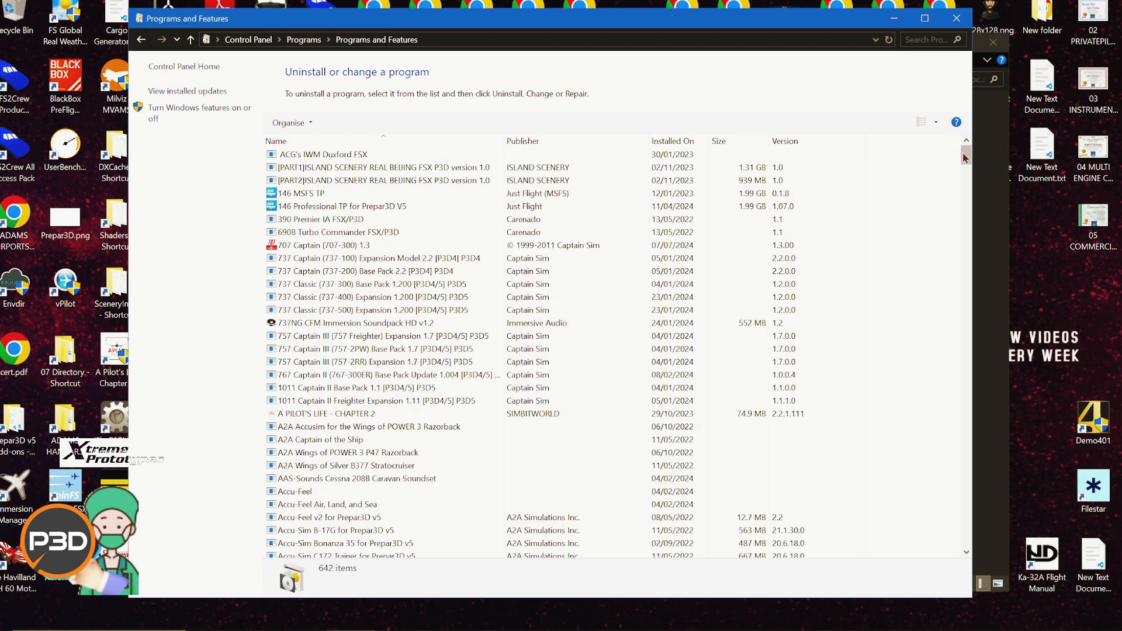
left_click_drag(964, 158, 961, 401)
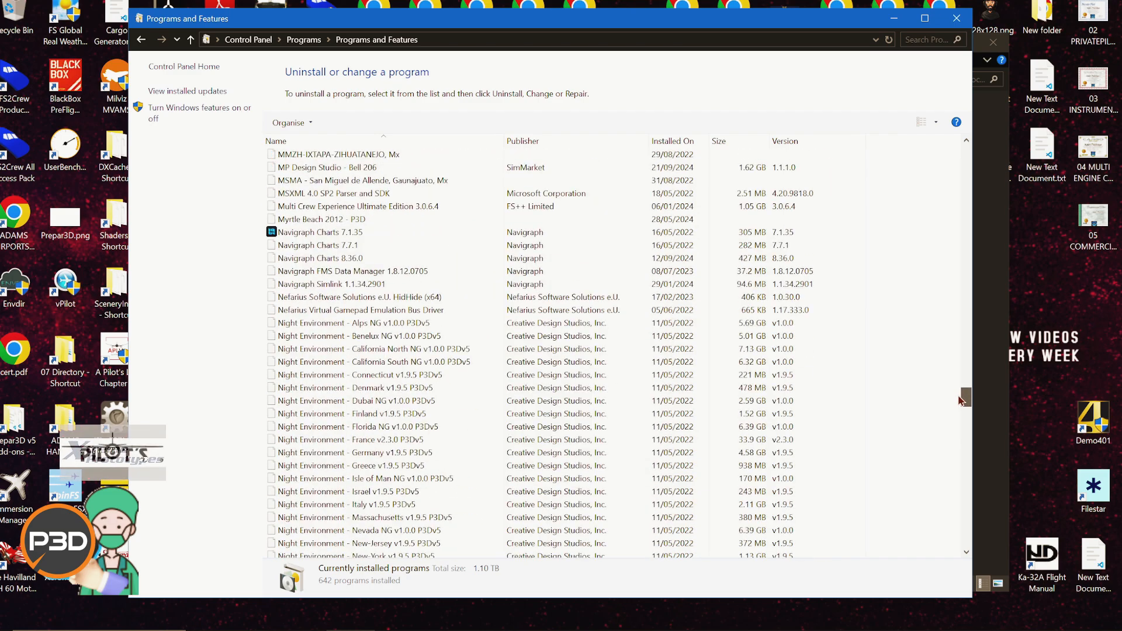
scroll(564, 339, "down", 20)
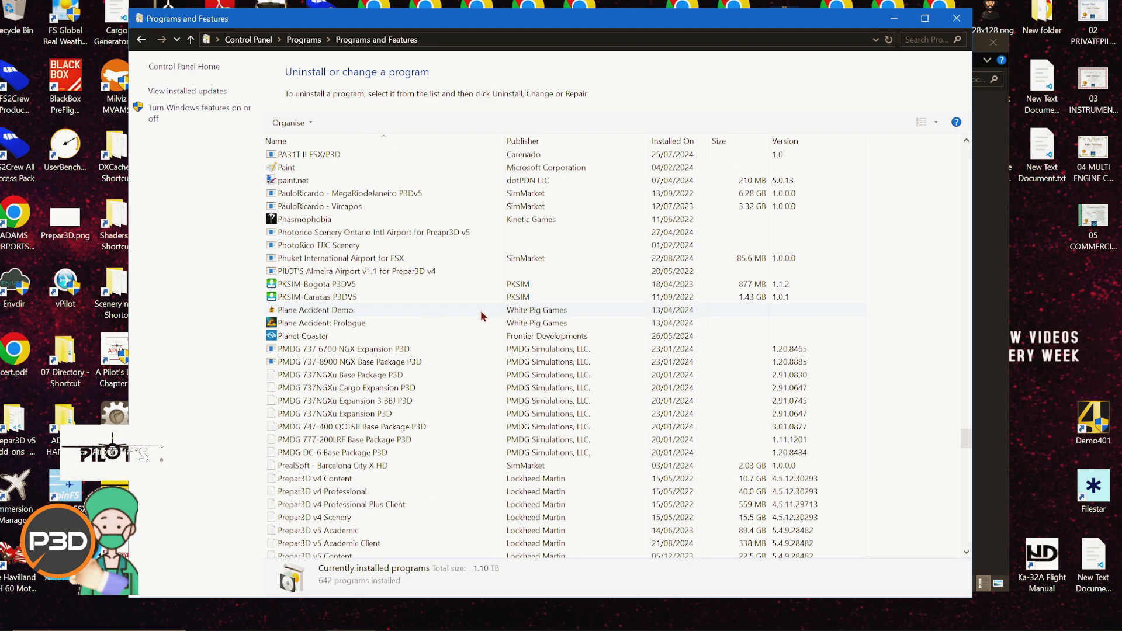
scroll(483, 316, "down", 6)
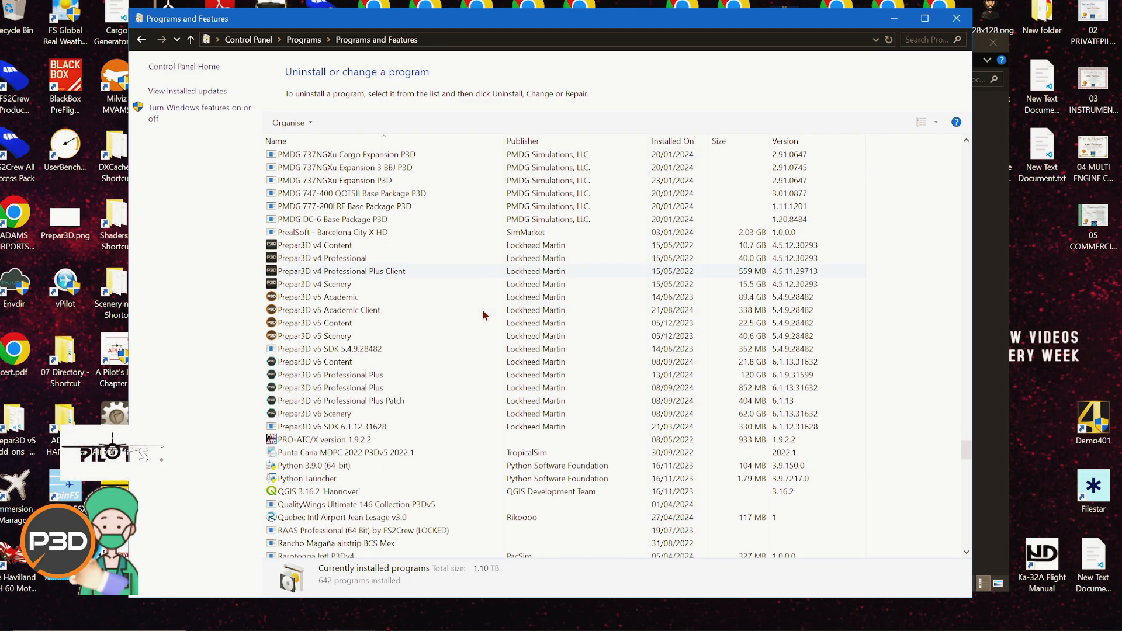
left_click(362, 312)
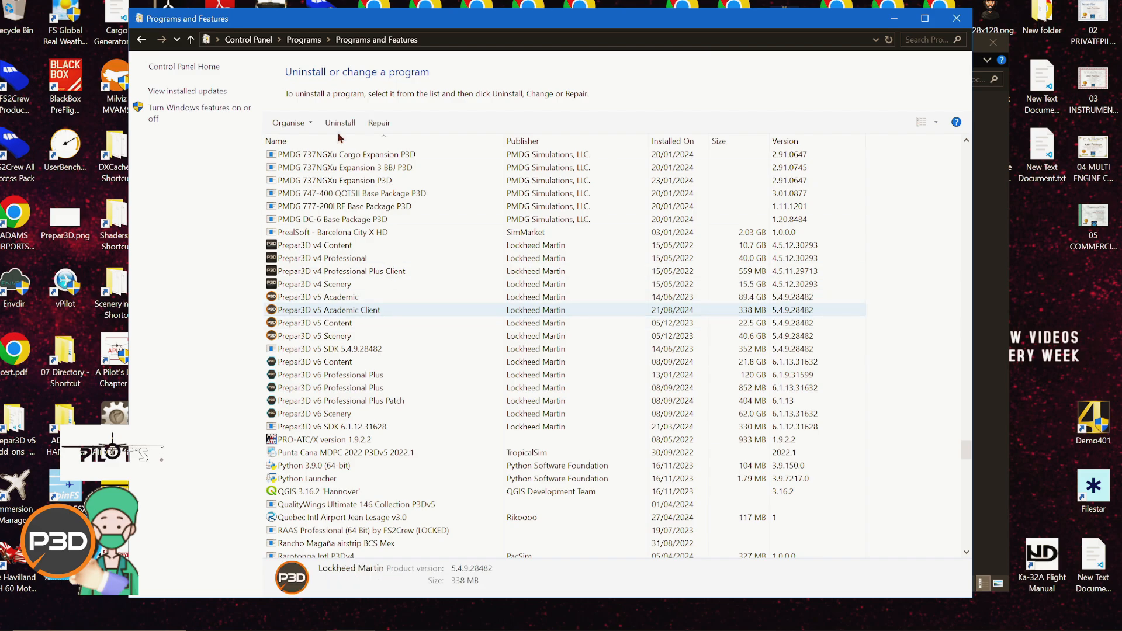
left_click(379, 123)
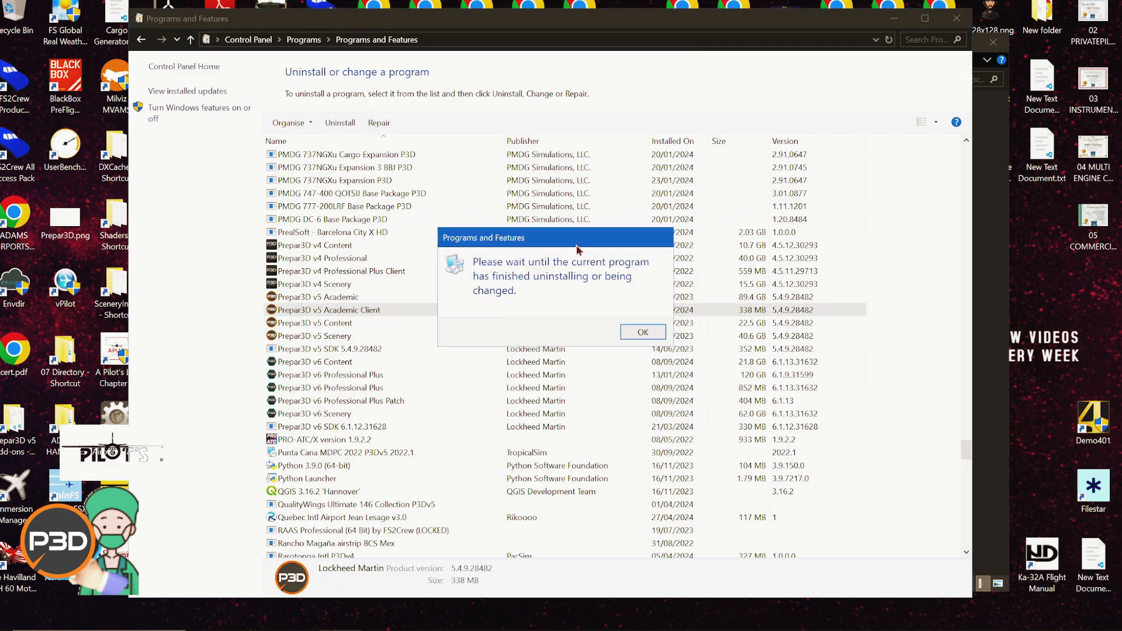
left_click_drag(577, 250, 345, 229)
left_click(418, 314)
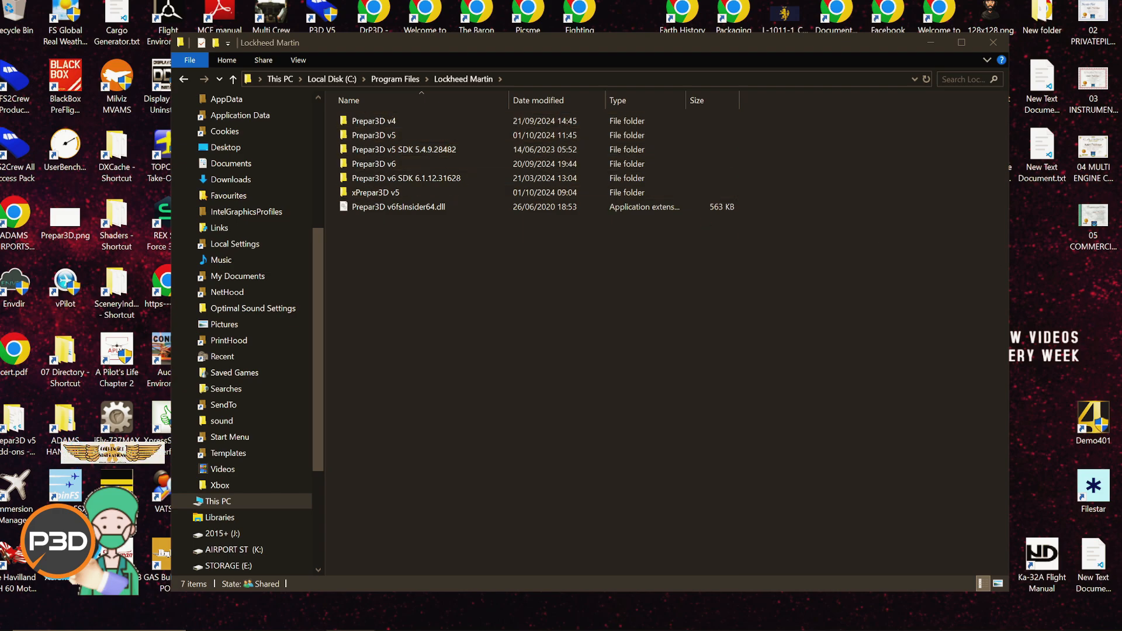
Step: Open the Prepar3D v5 folder in Program Files\Lockheed Martin and examine its contents
double_click(443, 134)
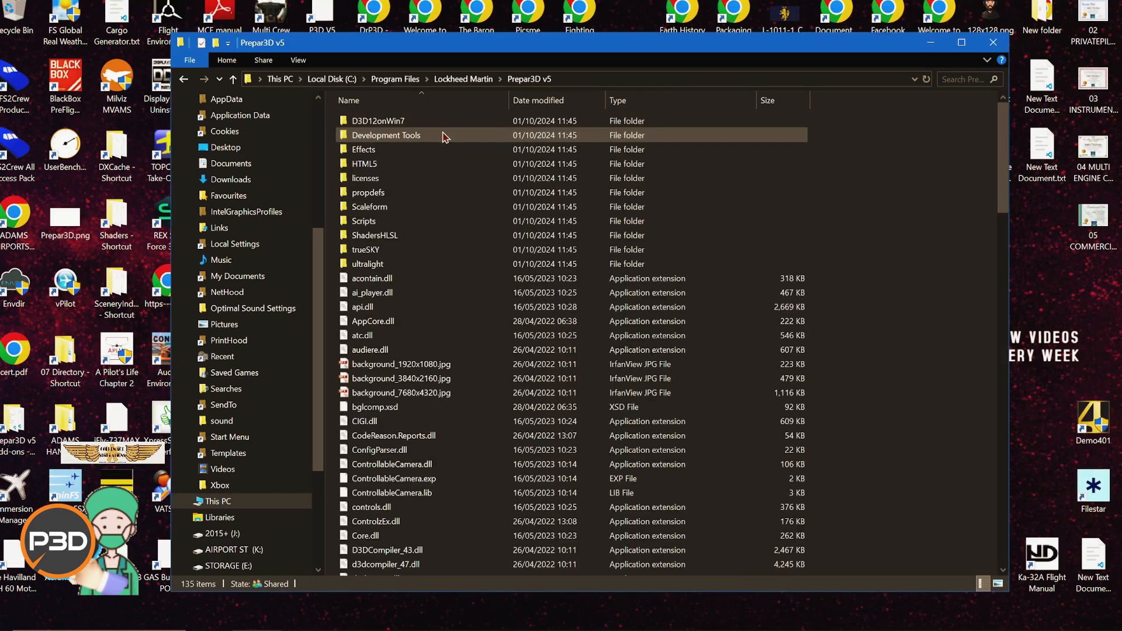
left_click(474, 80)
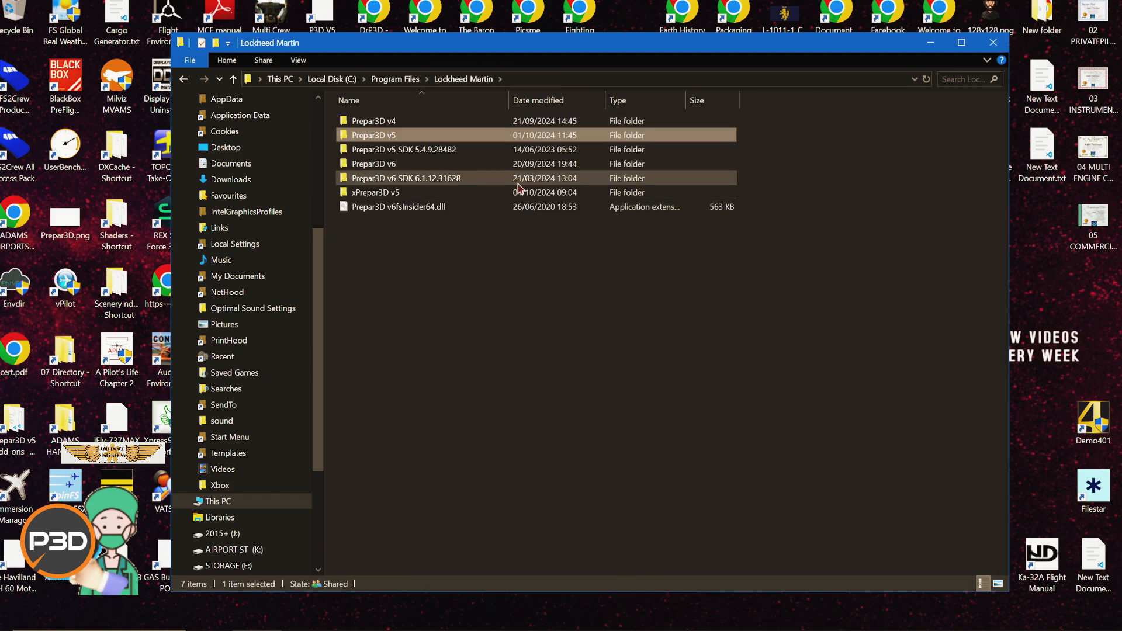
double_click(370, 136)
left_click(463, 79)
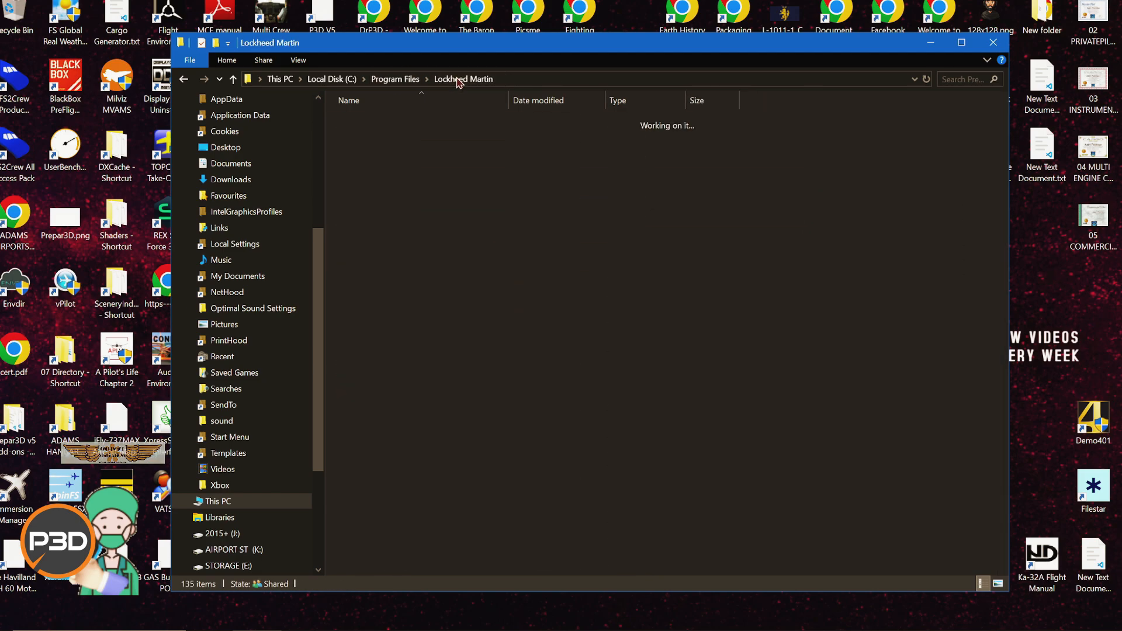